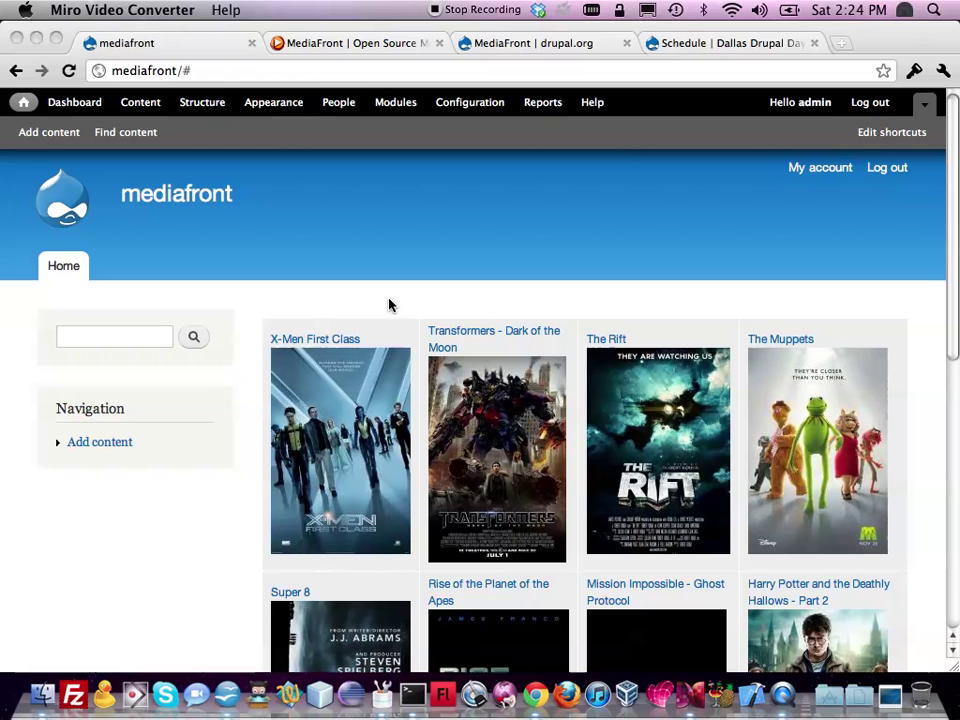
Open the X-Men First Class node and examine its poster image and attached video file.
click(353, 385)
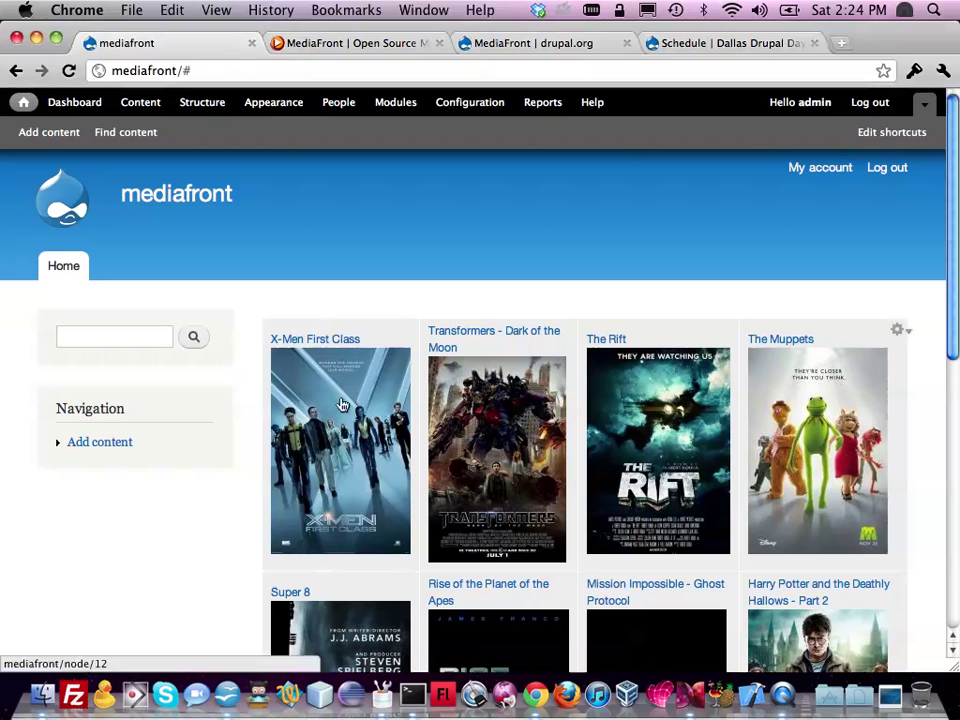
scroll(341, 402, down, 10)
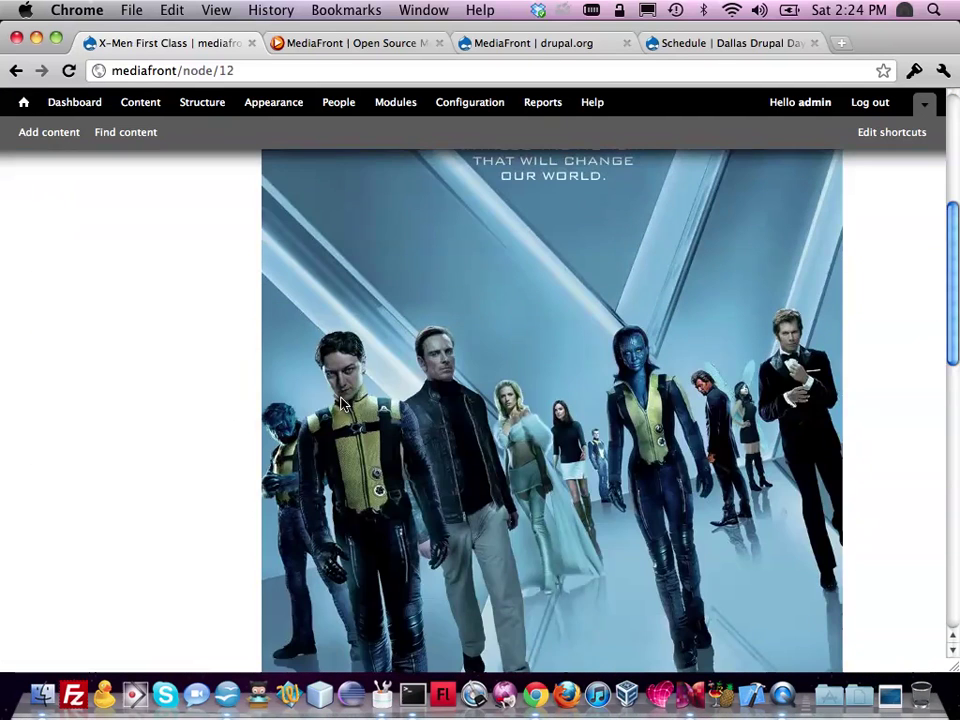
scroll(341, 402, down, 1)
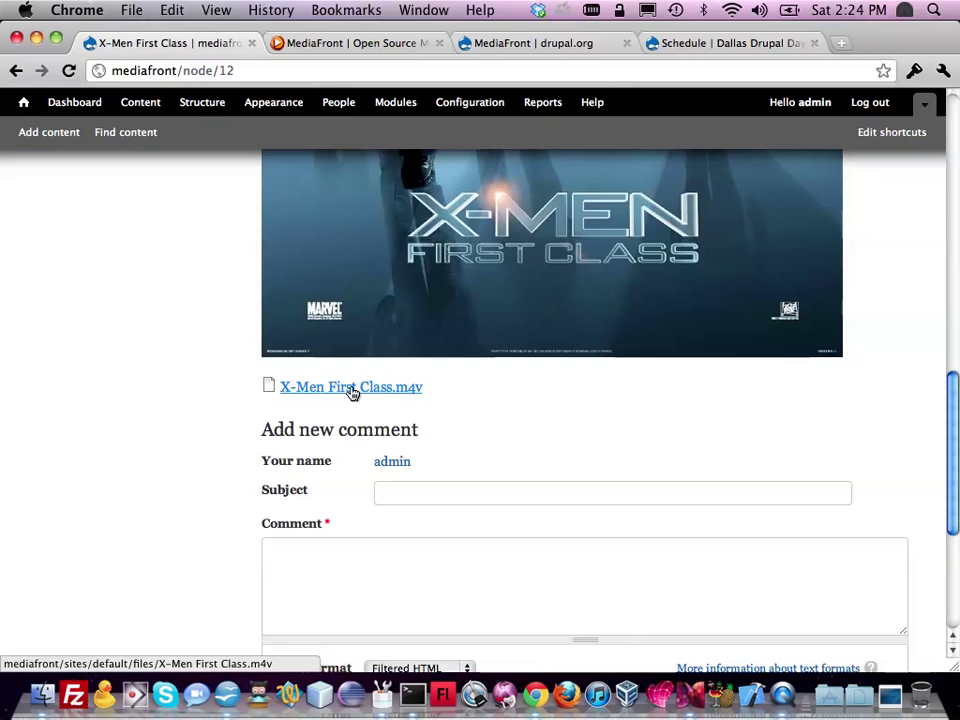
scroll(352, 393, up, 8)
scroll(352, 393, up, 5)
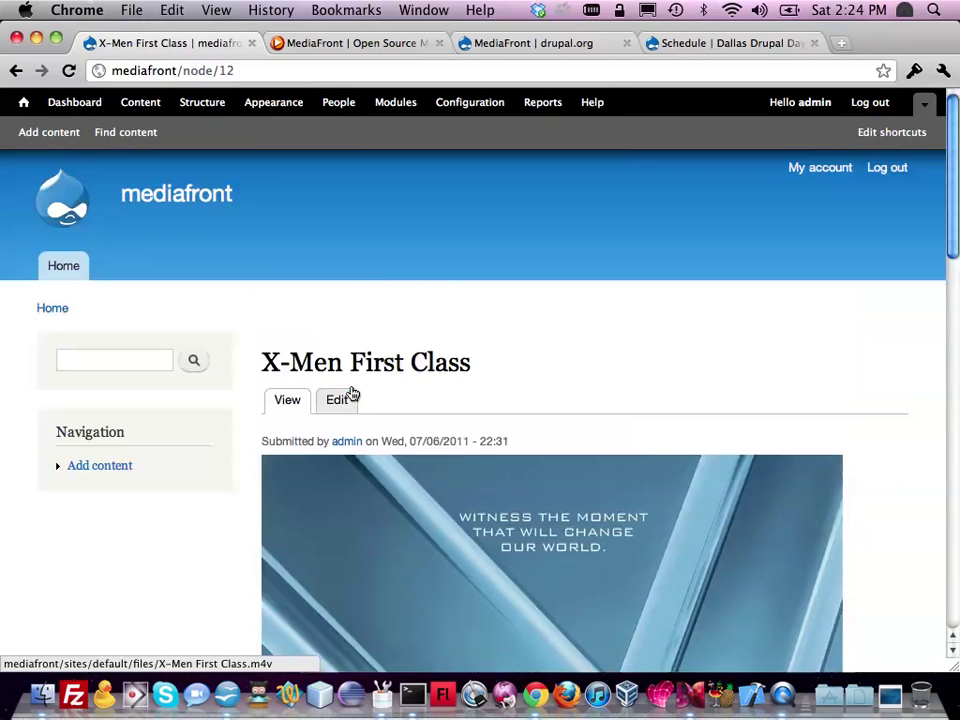
scroll(352, 393, down, 8)
scroll(352, 393, down, 5)
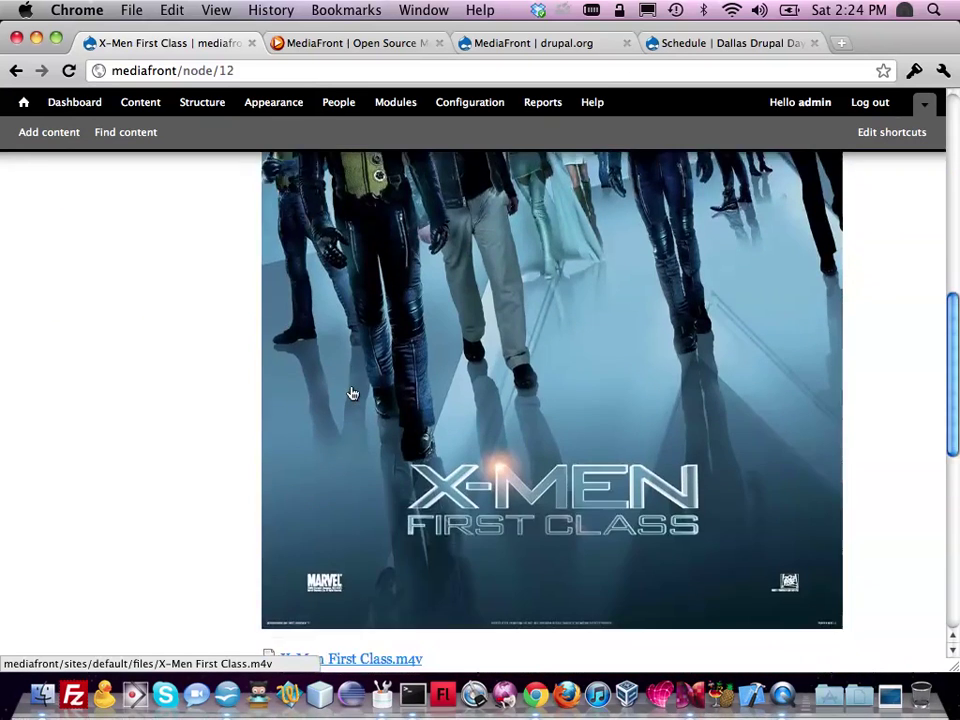
scroll(352, 393, up, 8)
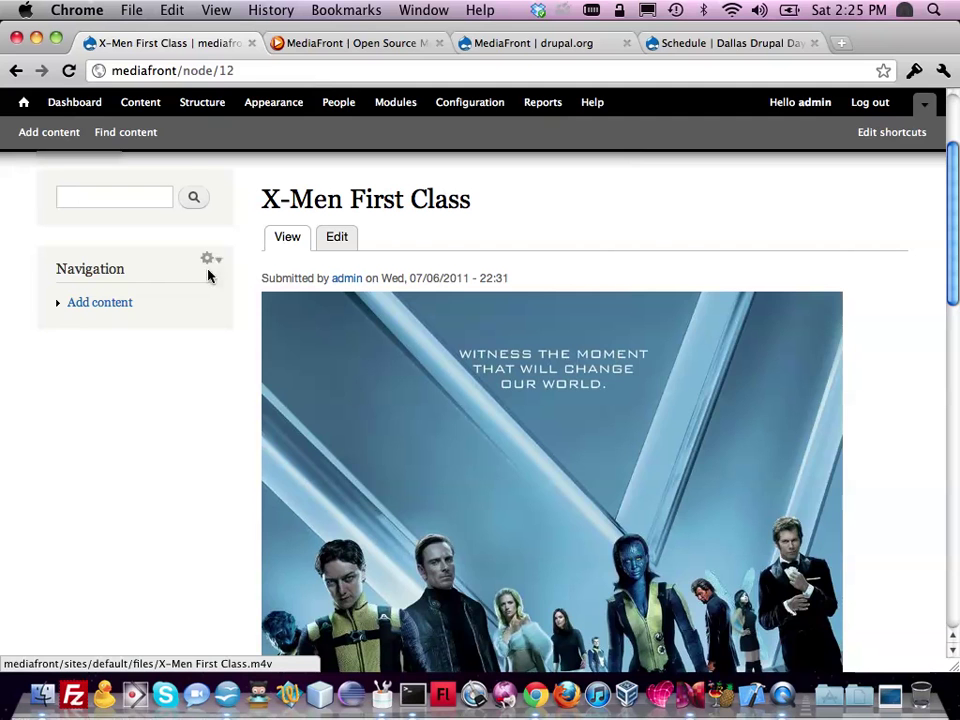
Create a MediaFront preset named nodeplayer with the description "This is the player within the node." using the Open Standard Media Player.
click(200, 106)
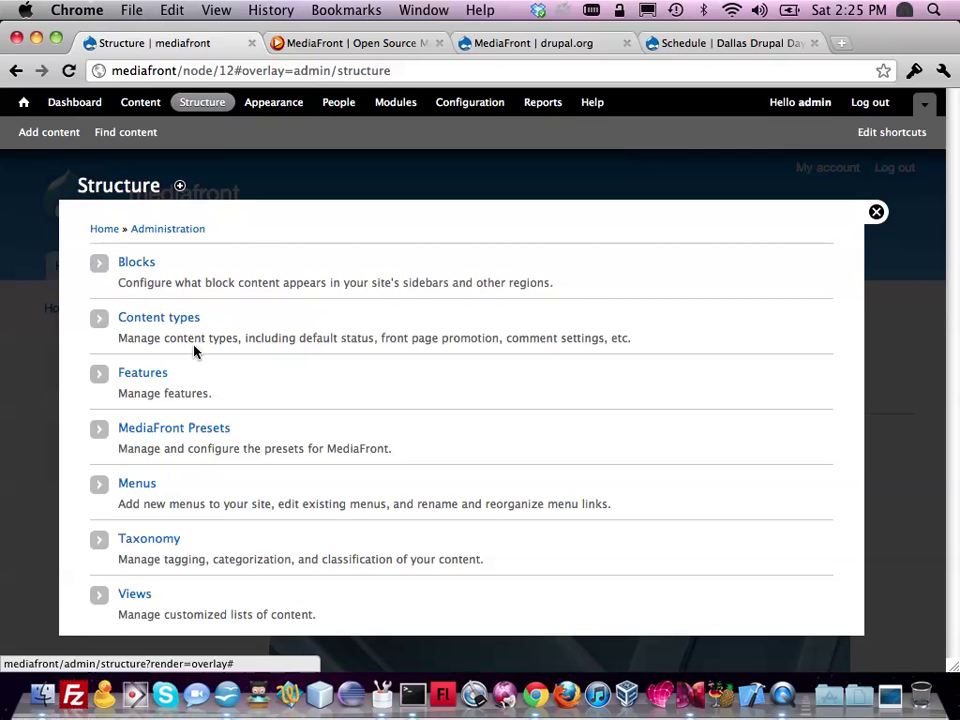
click(176, 430)
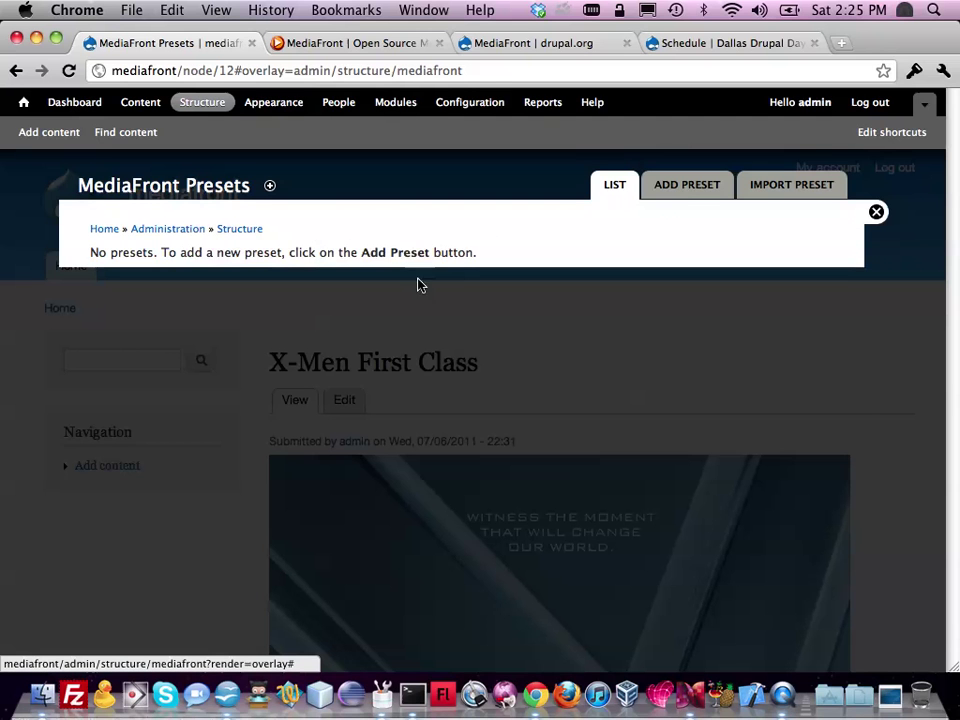
click(689, 187)
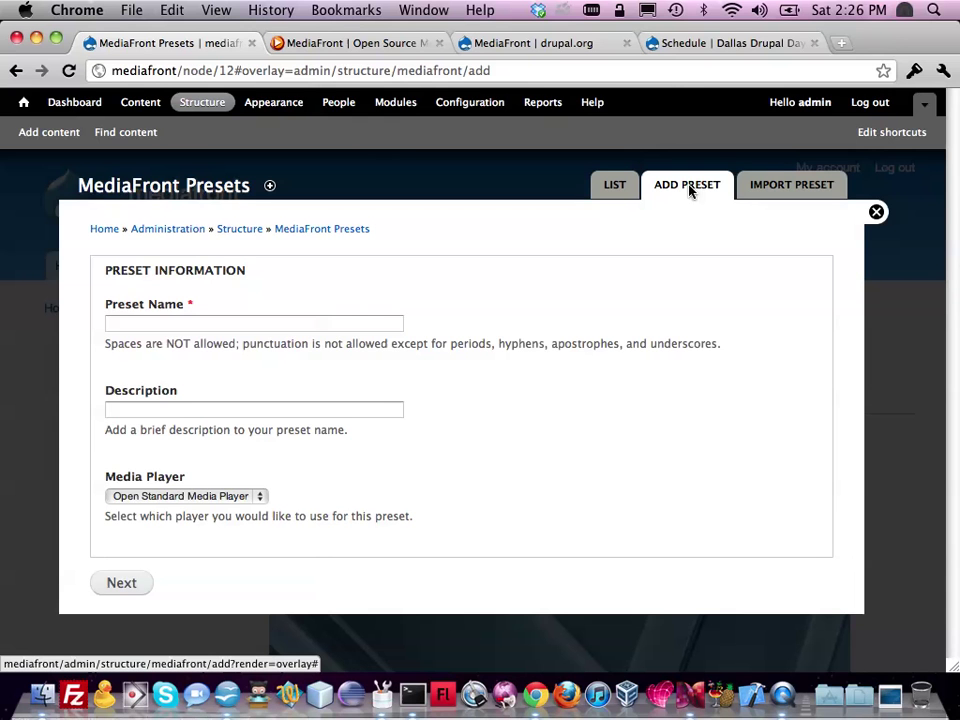
click(150, 318)
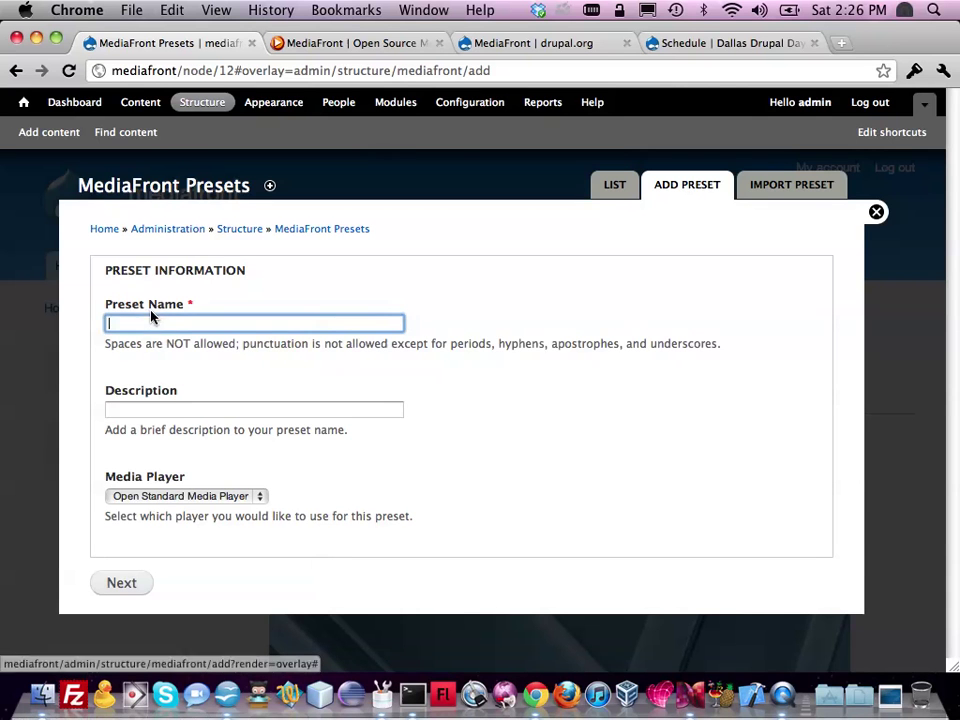
text(node)
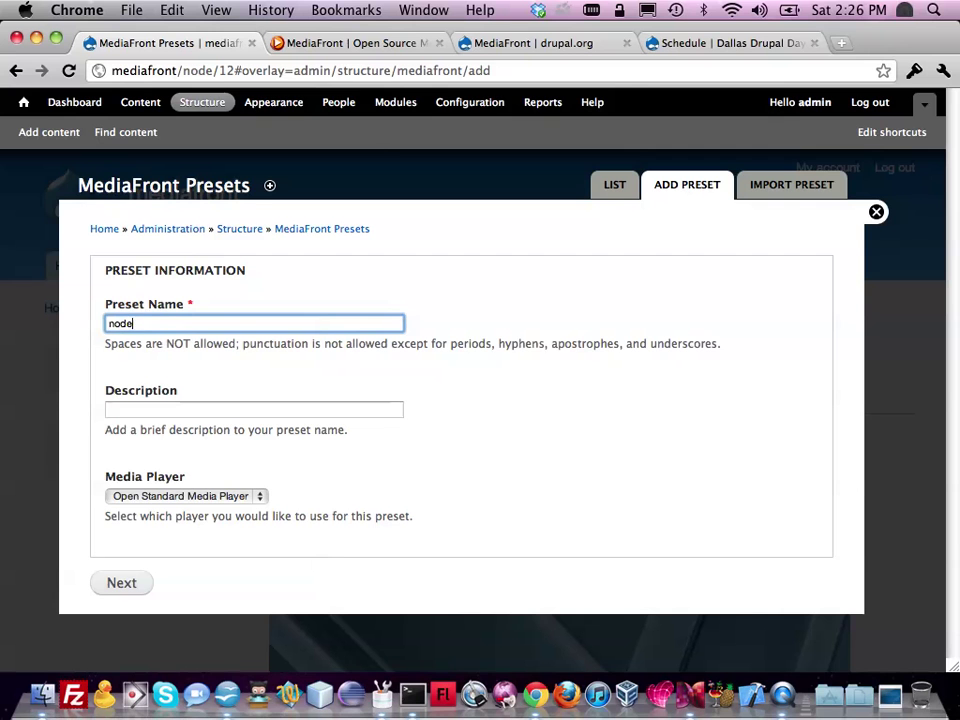
text(player)
click(109, 409)
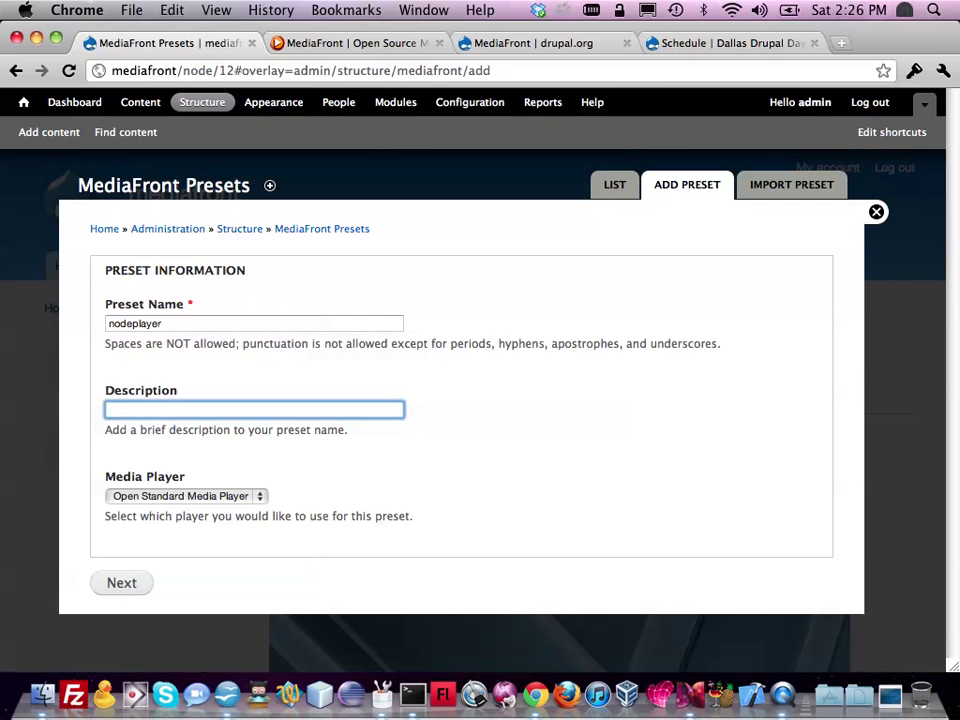
text(This is the player within the node.)
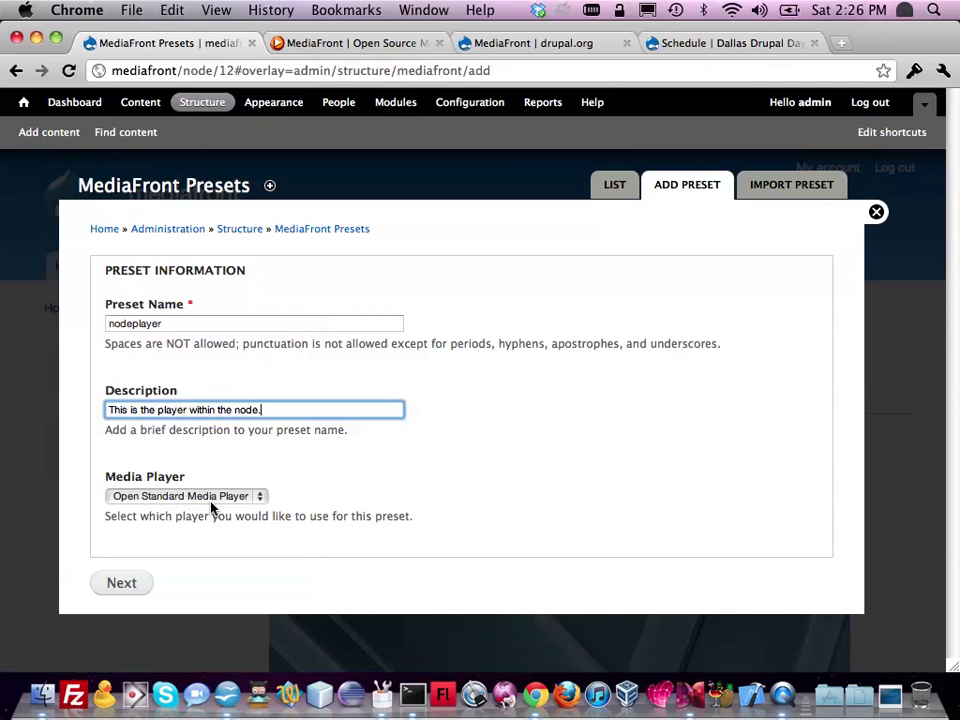
click(106, 586)
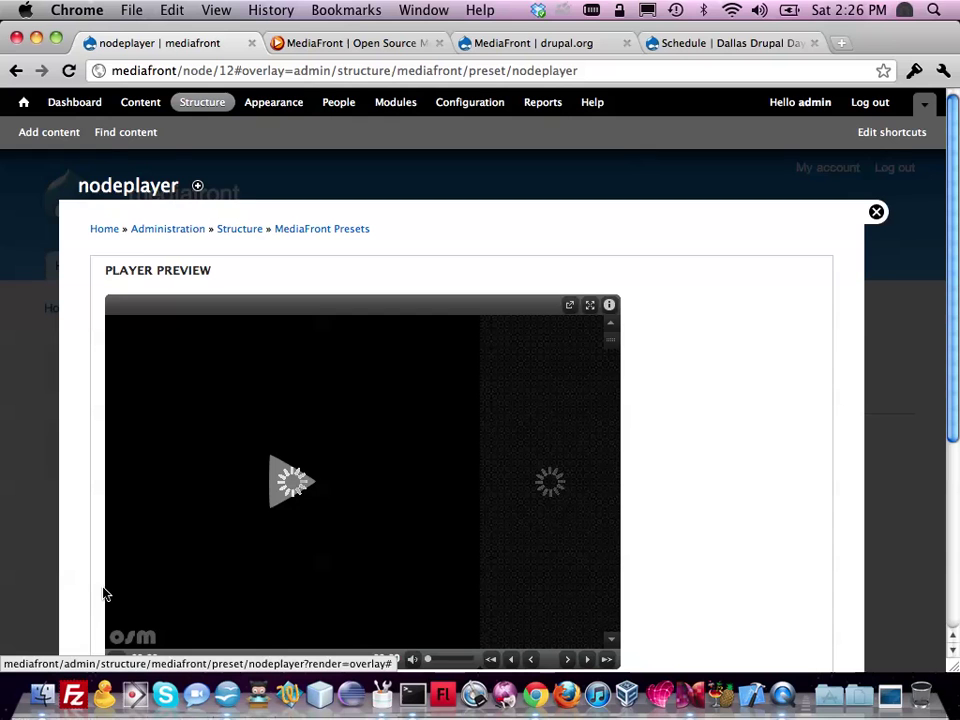
Examine the nodeplayer preset's player preview and its preset information.
scroll(193, 514, down, 2)
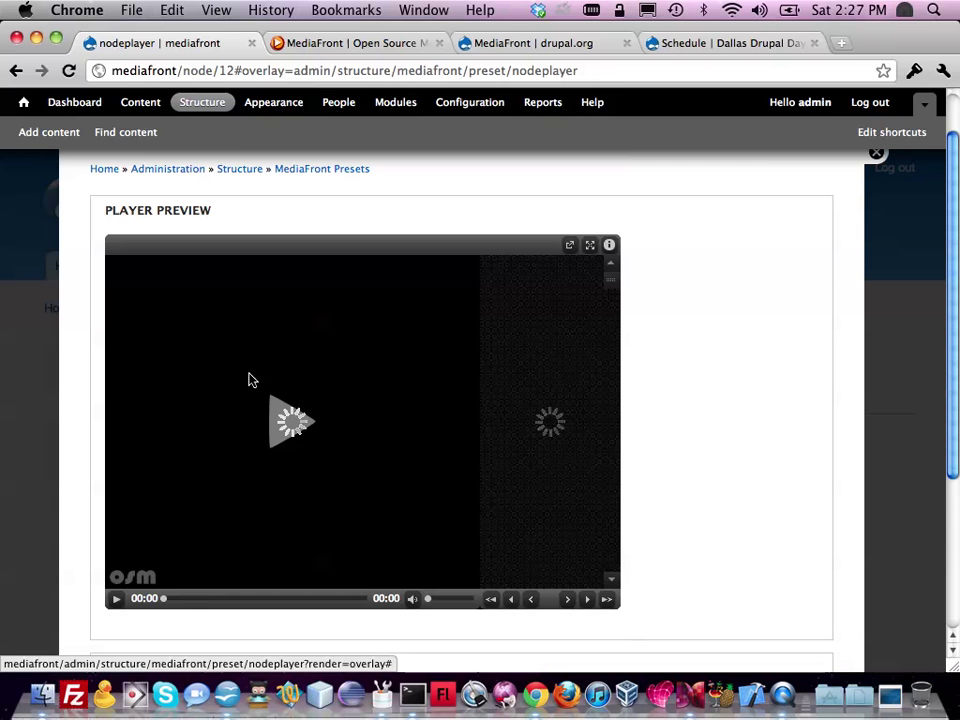
scroll(250, 379, down, 2)
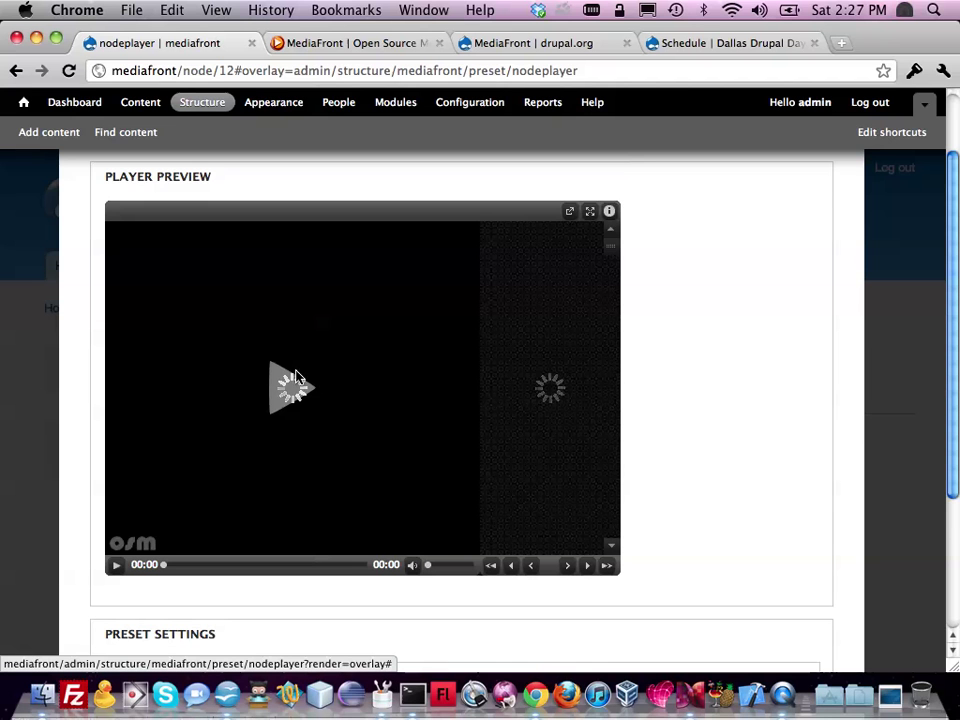
scroll(240, 340, down, 3)
scroll(355, 220, up, 2)
scroll(355, 218, down, 5)
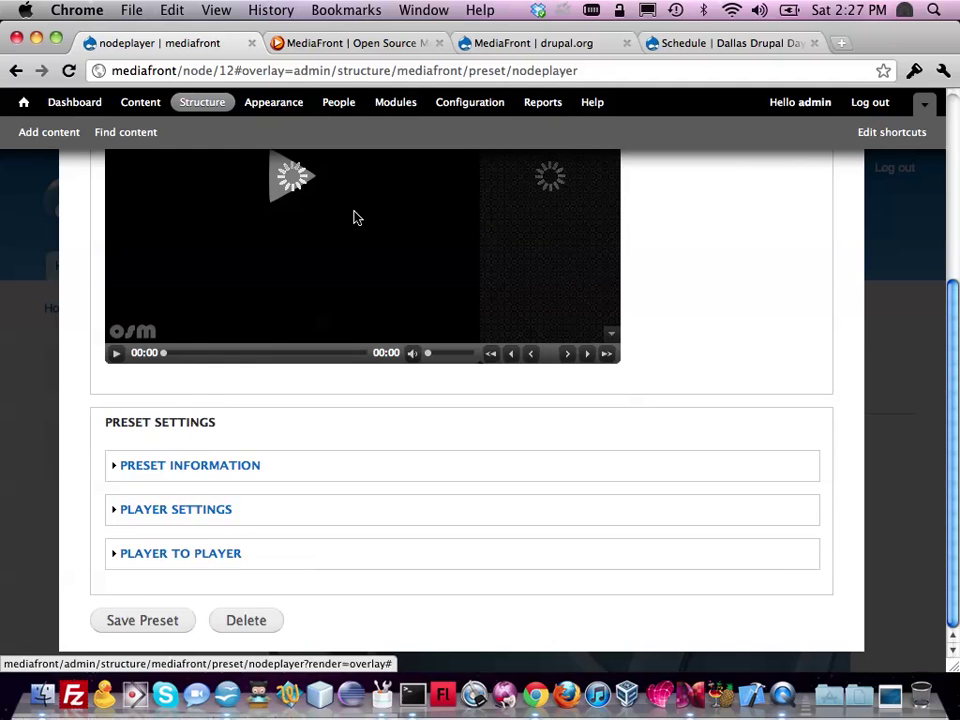
click(183, 468)
click(183, 468)
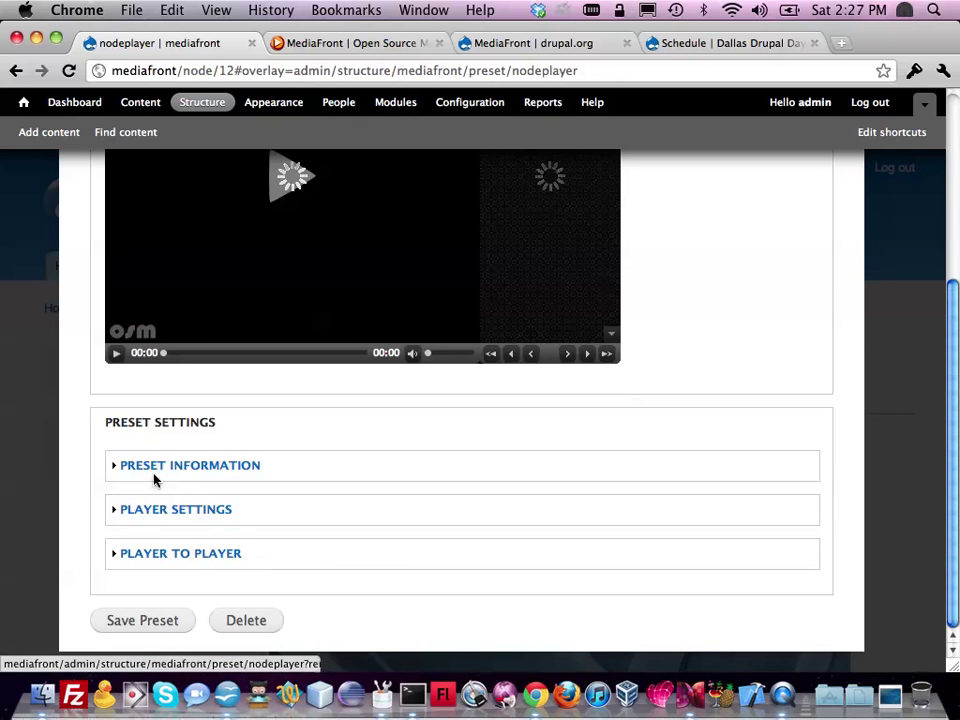
Change the player's template to simpleblack in the presentation settings and save the preset.
click(193, 514)
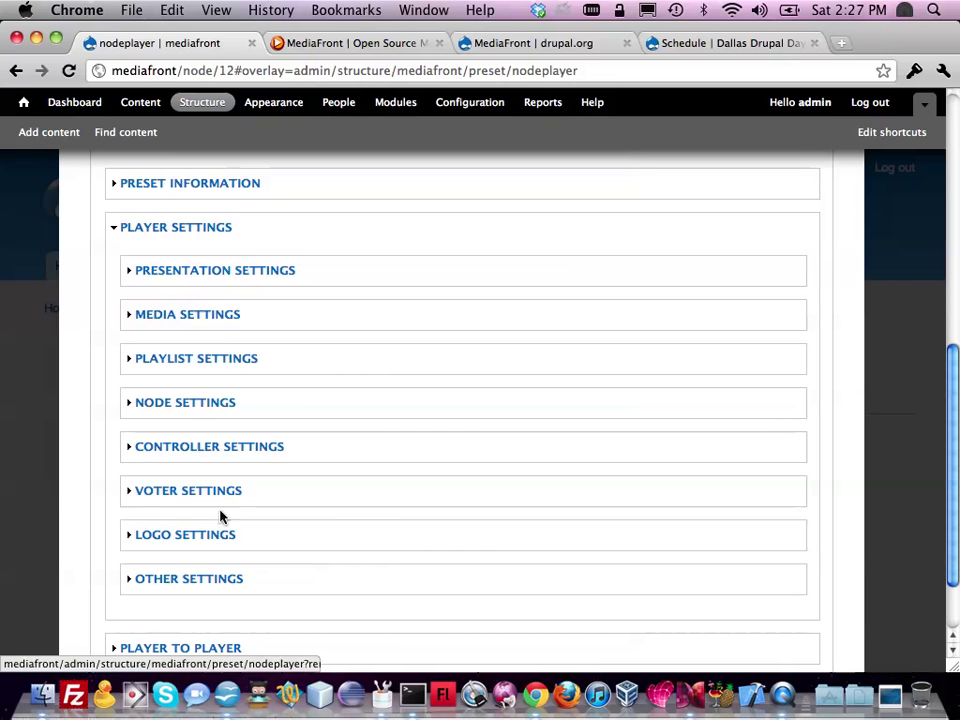
click(217, 279)
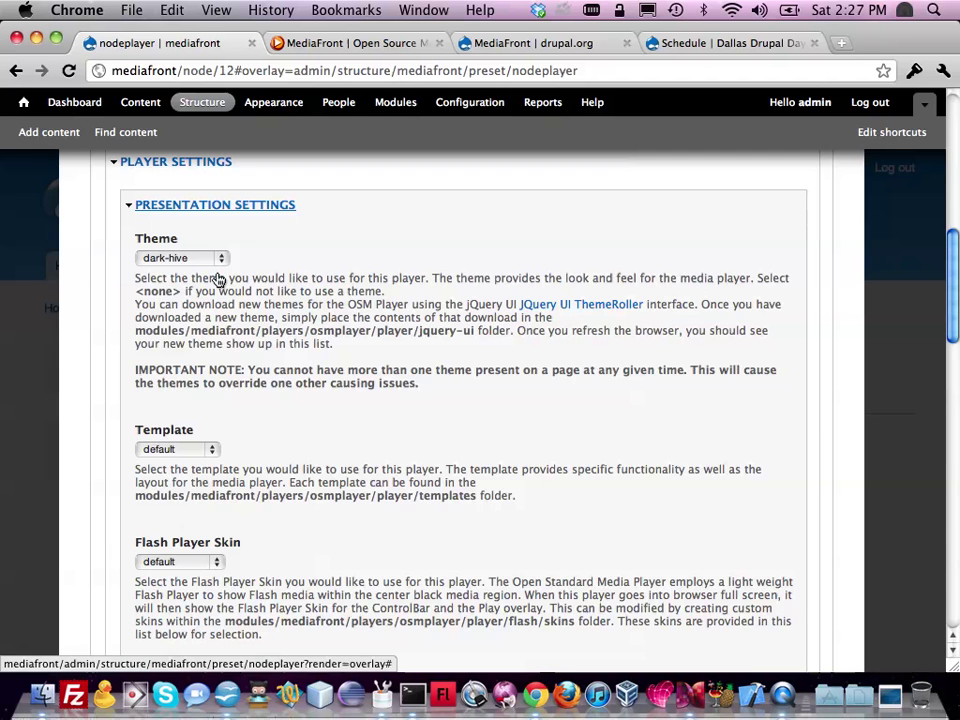
scroll(433, 401, up, 8)
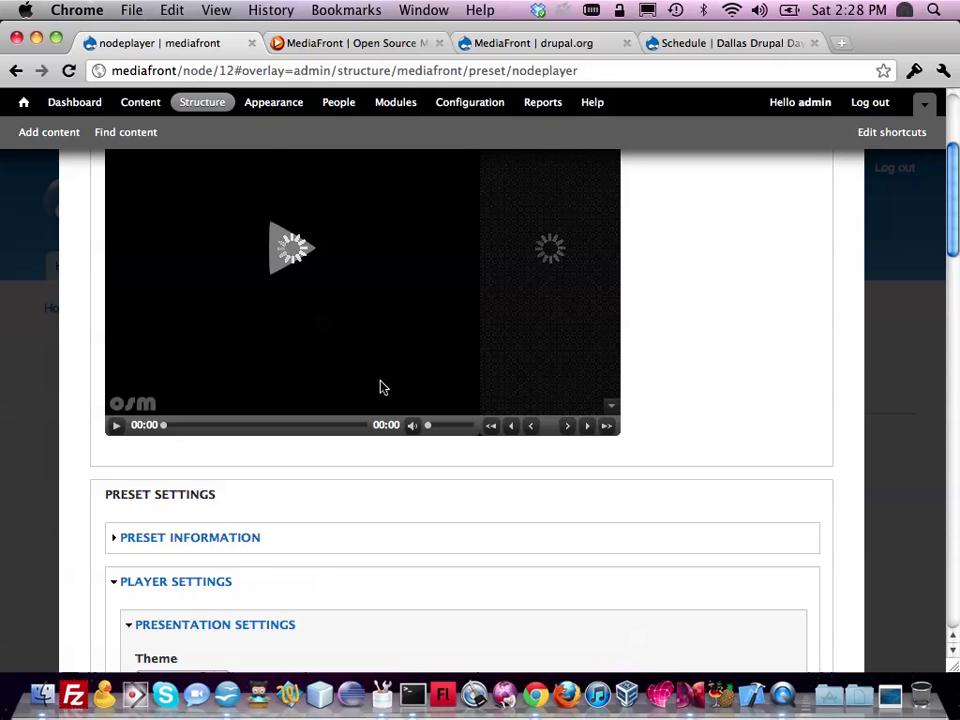
scroll(380, 387, down, 2)
scroll(380, 387, down, 4)
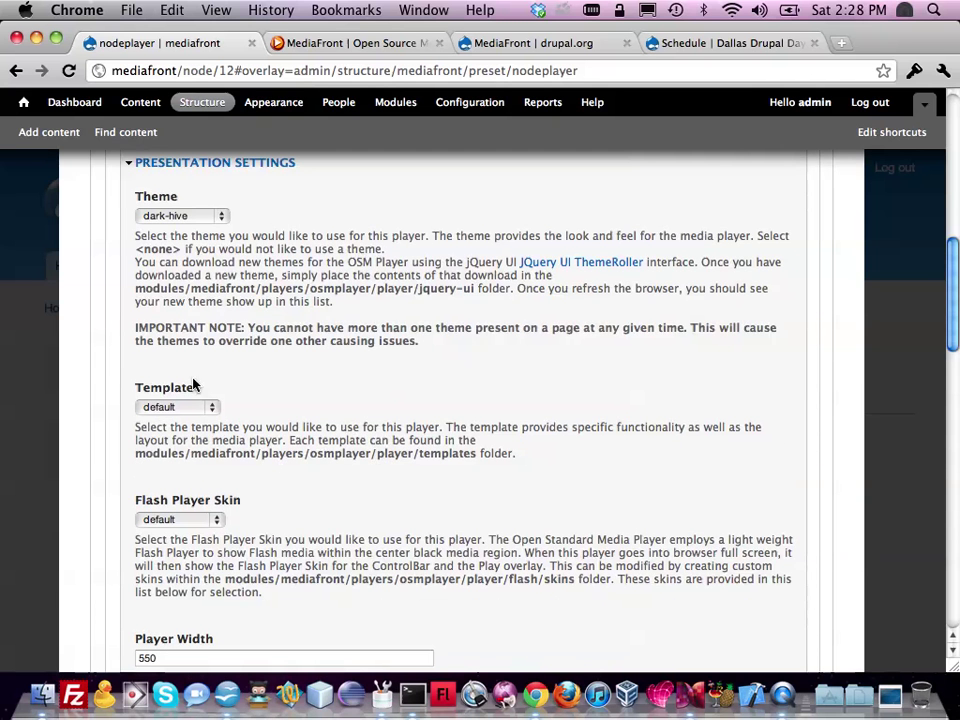
scroll(268, 358, up, 10)
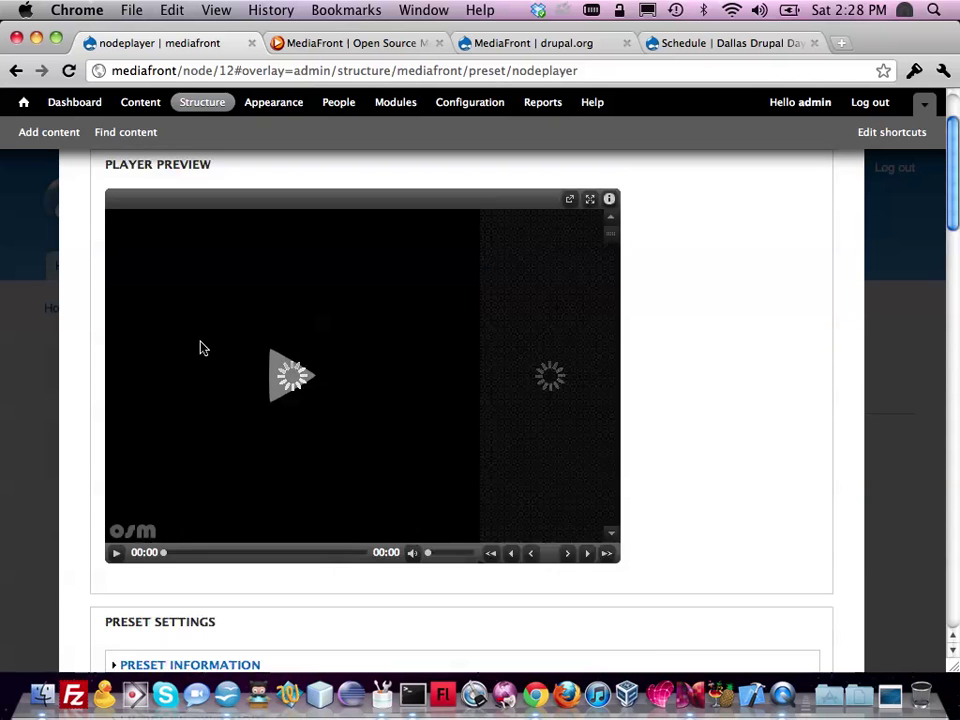
scroll(200, 347, down, 10)
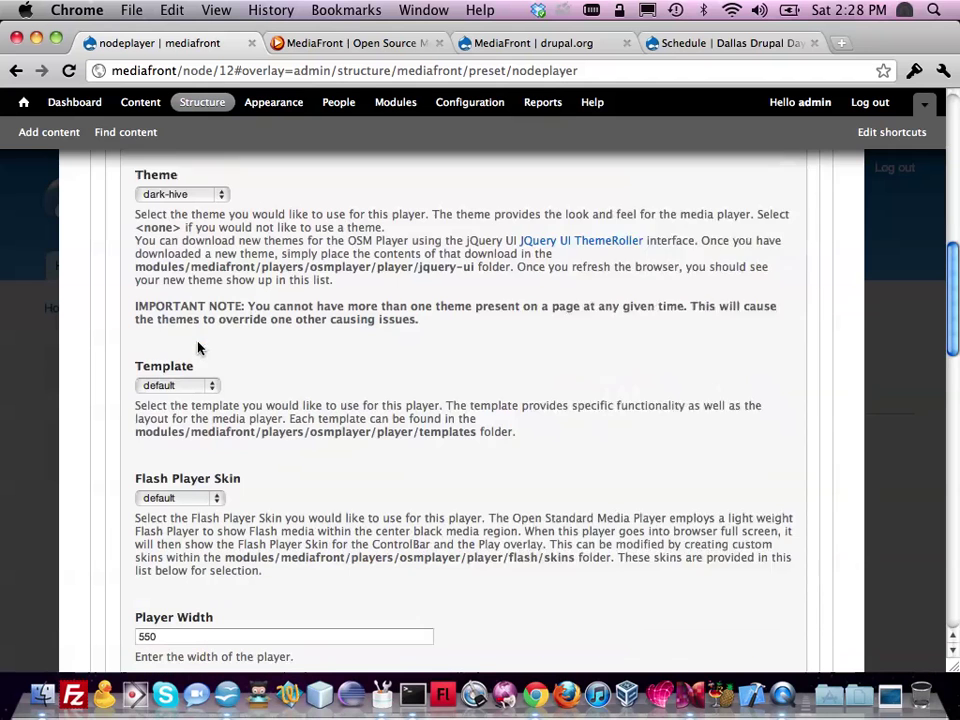
scroll(198, 347, down, 1)
click(208, 363)
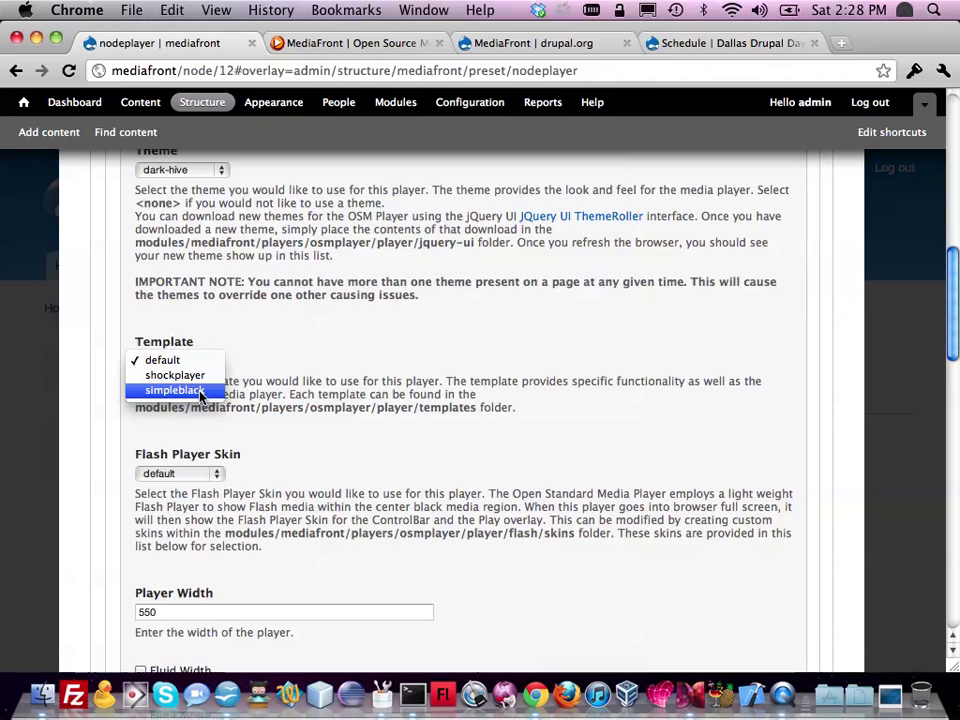
click(200, 390)
scroll(285, 399, down, 15)
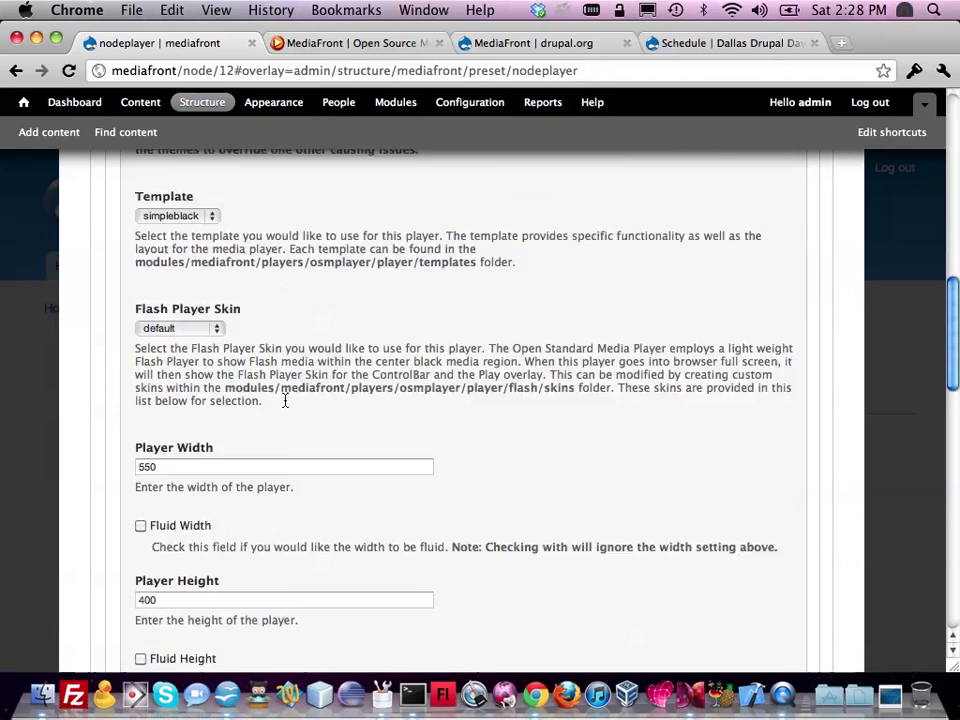
click(112, 620)
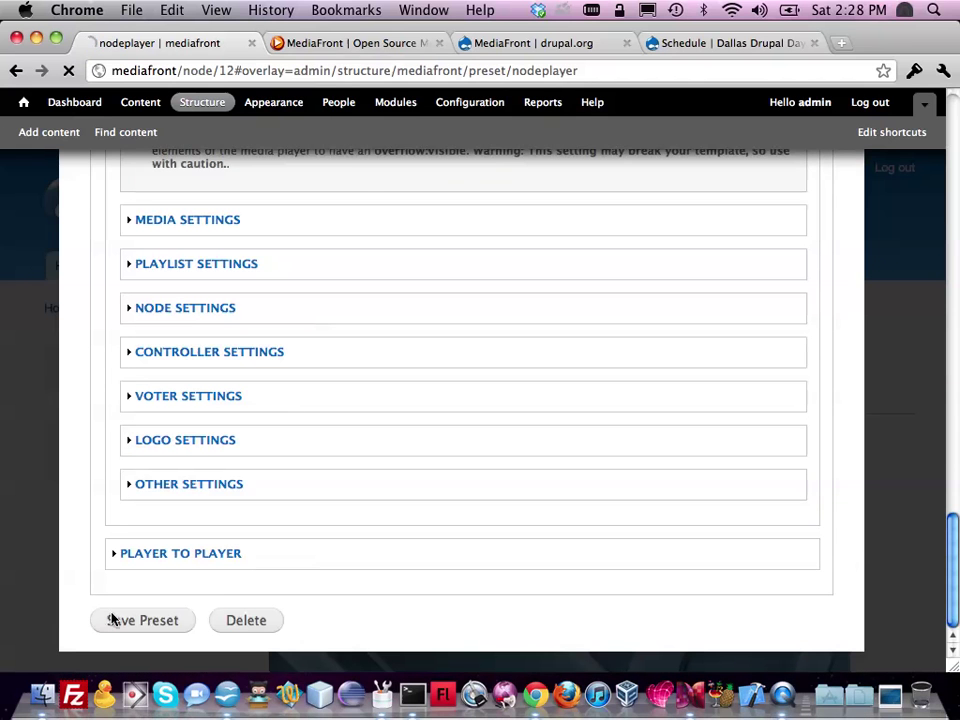
Enable Fluid Width in the nodeplayer preset's presentation settings and save the preset.
scroll(504, 483, down, 2)
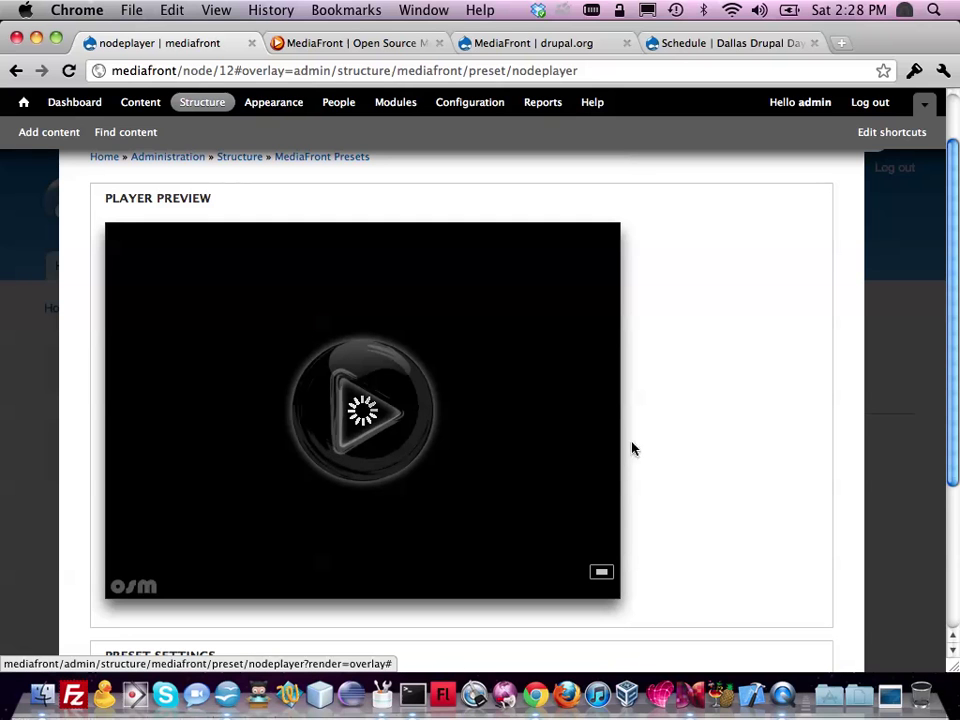
scroll(696, 422, down, 5)
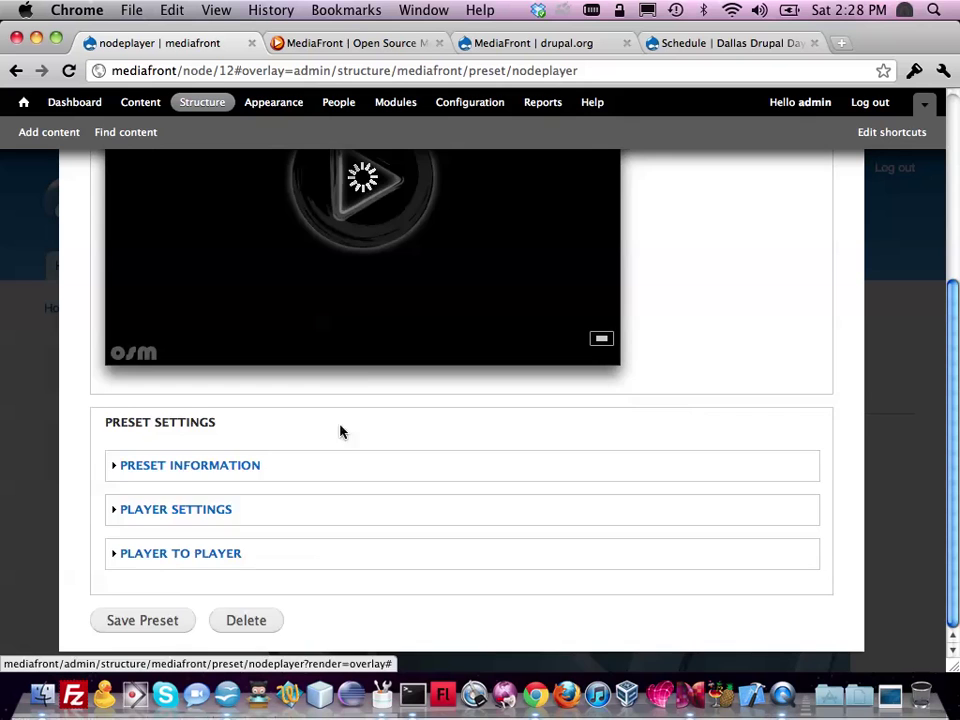
scroll(345, 428, up, 3)
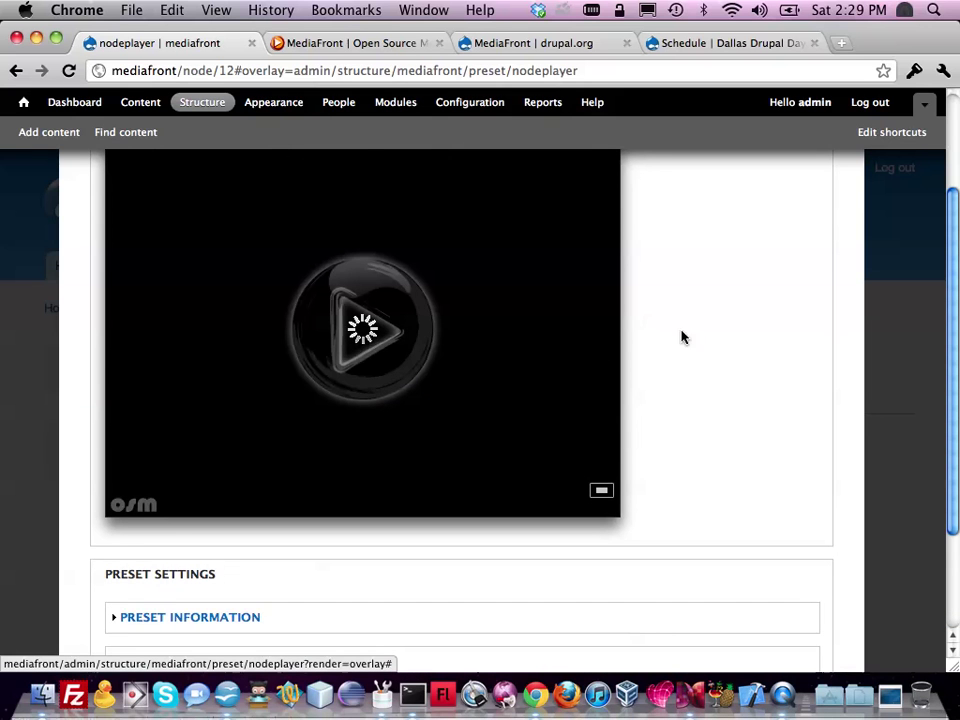
scroll(692, 330, down, 3)
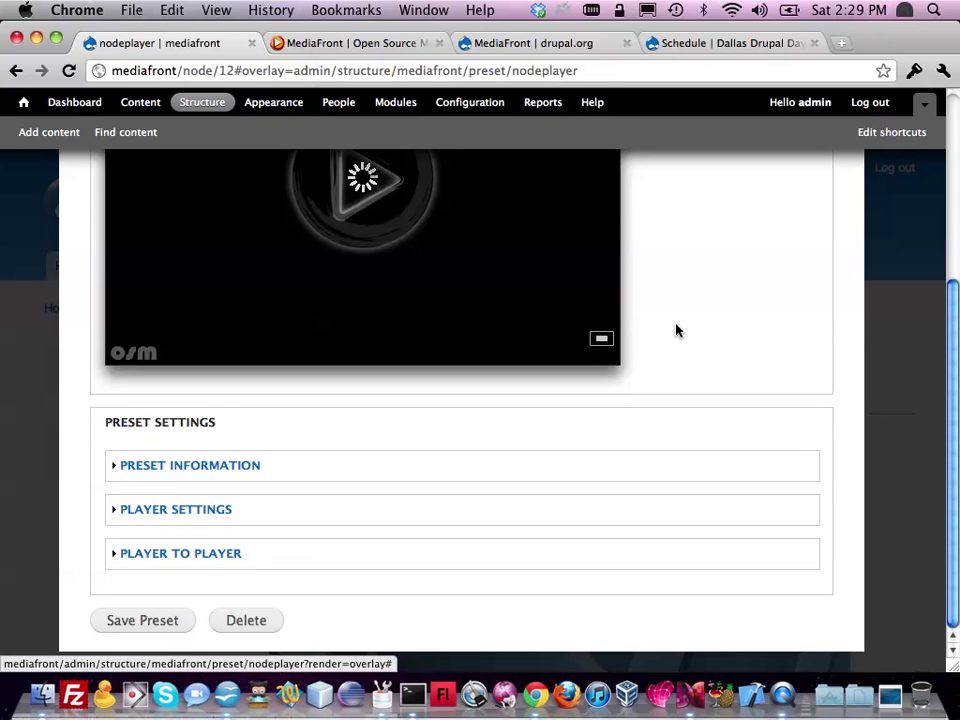
click(150, 511)
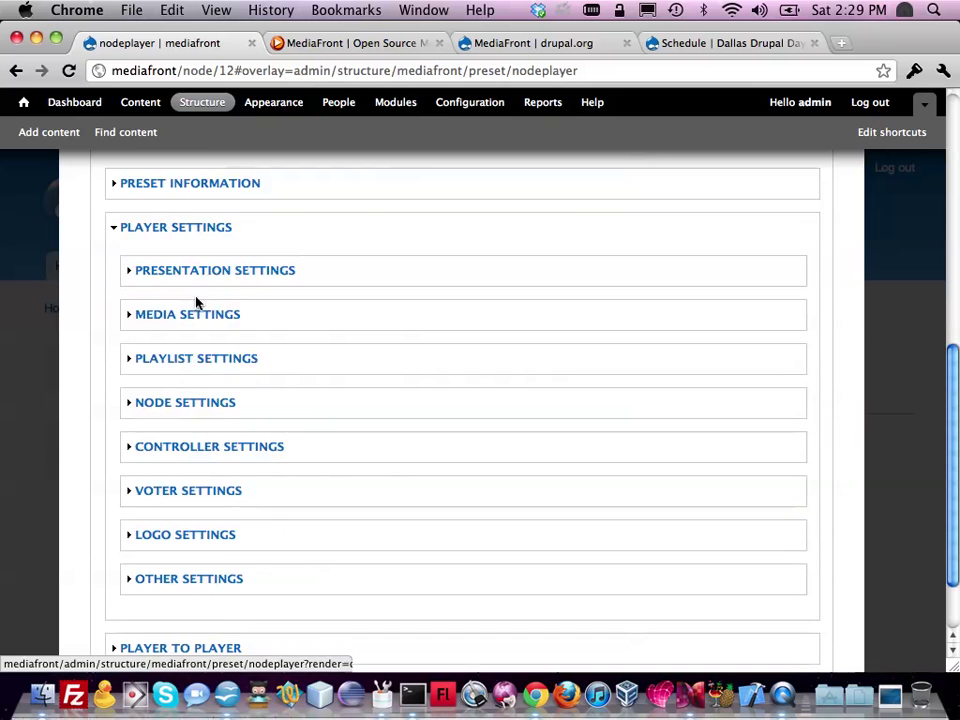
click(197, 272)
scroll(174, 390, down, 3)
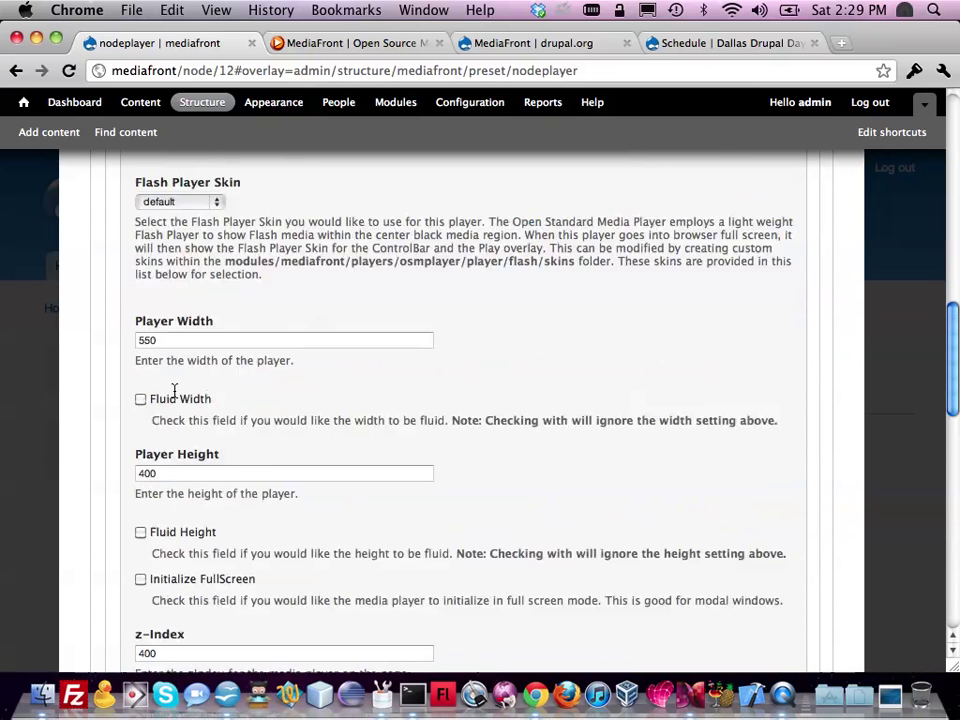
scroll(174, 390, down, 2)
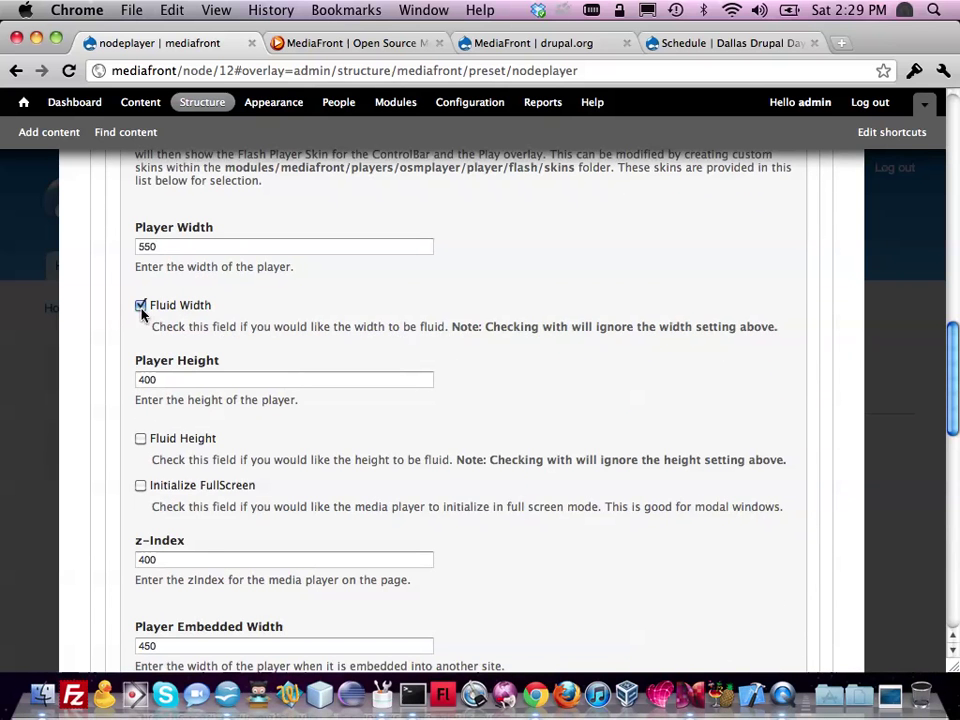
scroll(180, 327, down, 10)
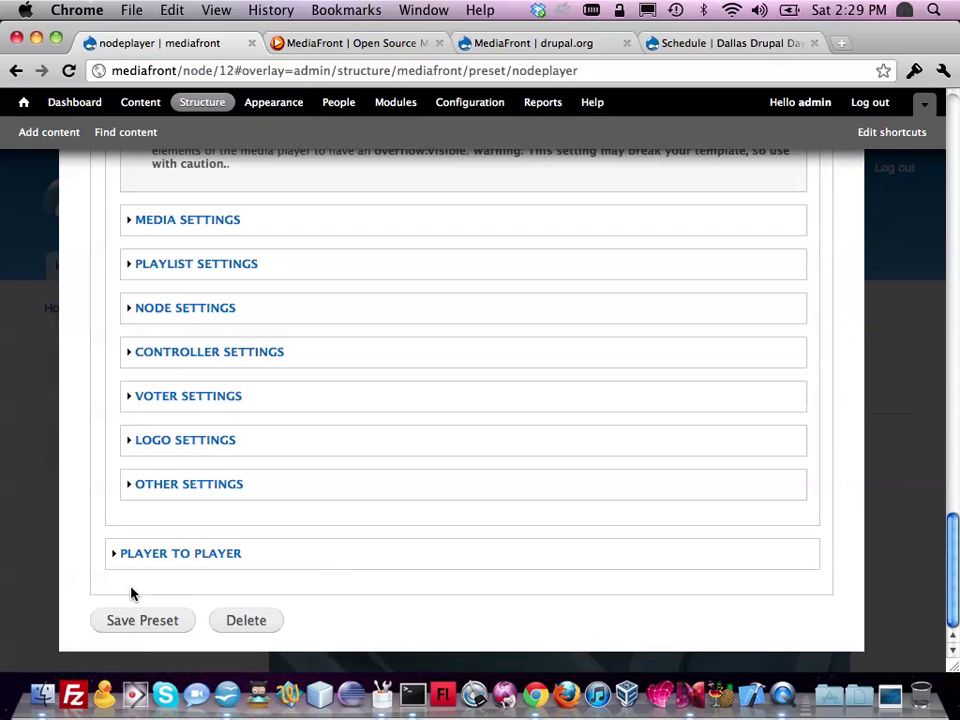
click(134, 624)
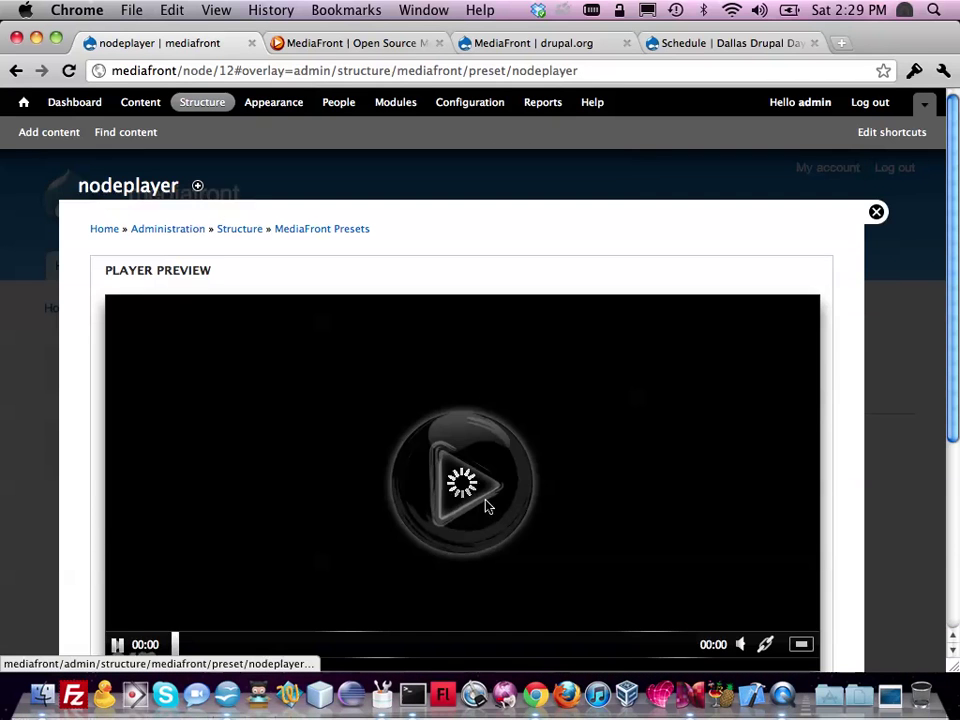
Examine the nodeplayer preset's player preview with the fluid width applied.
scroll(500, 507, down, 3)
scroll(505, 507, up, 1)
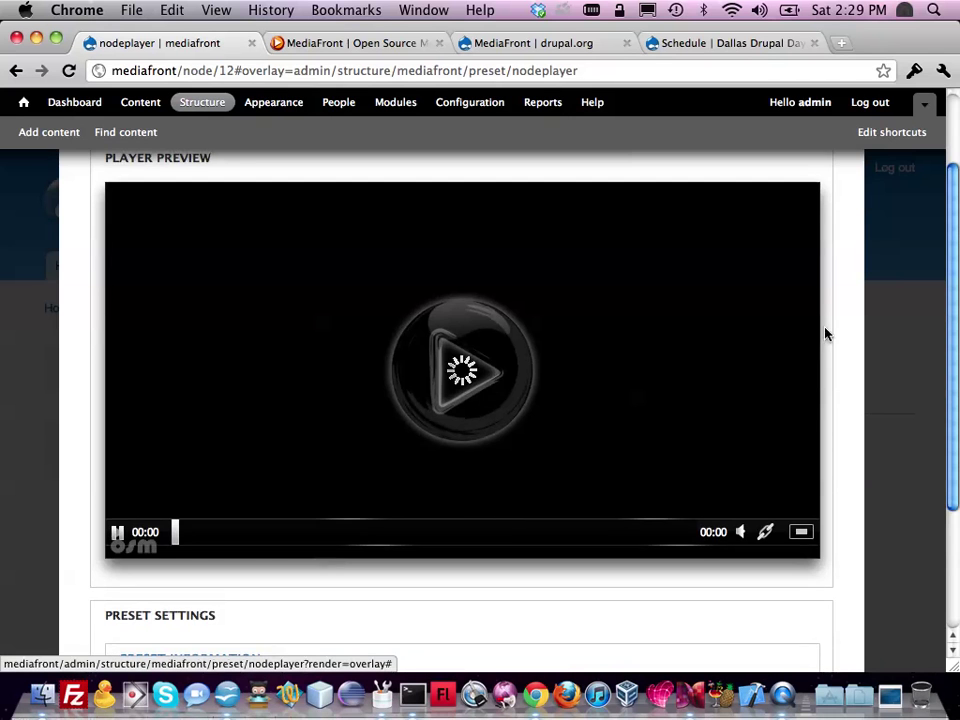
scroll(826, 333, up, 3)
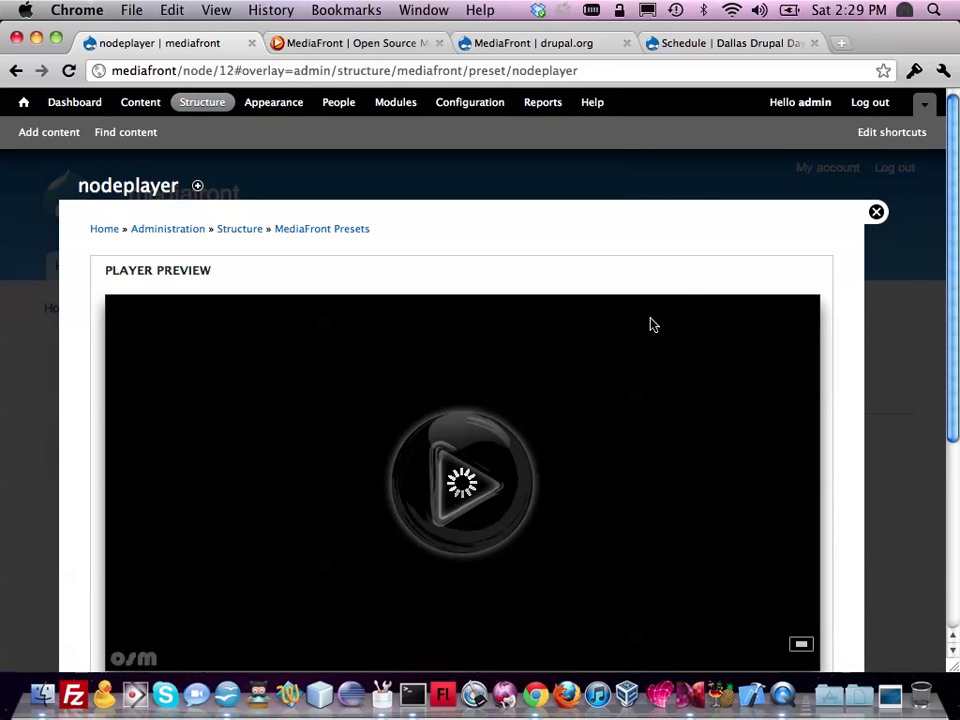
scroll(651, 326, down, 3)
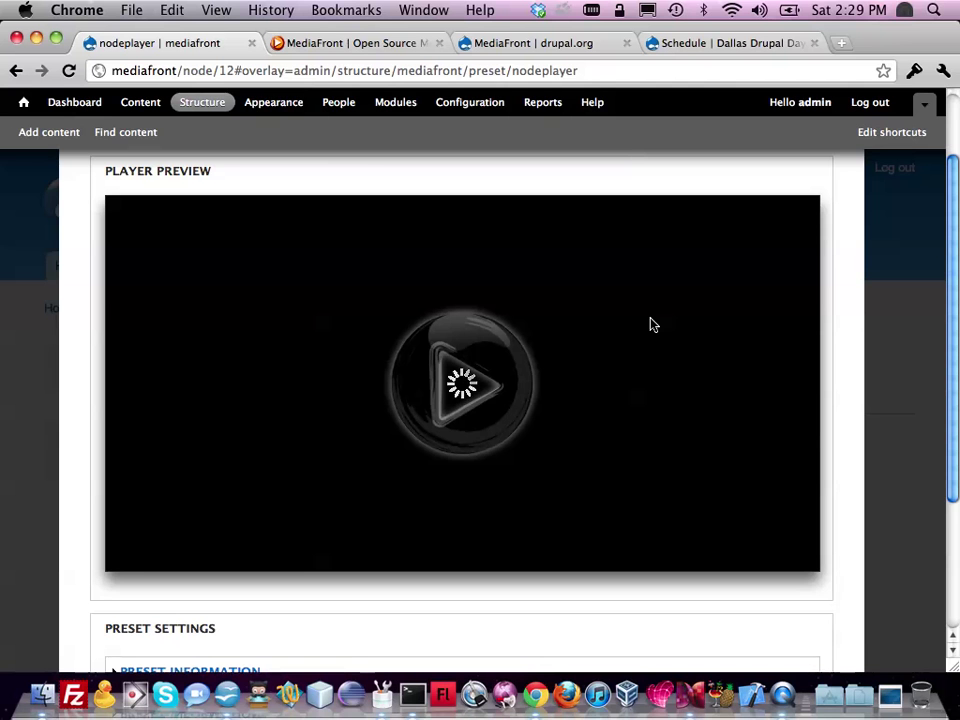
scroll(713, 347, up, 3)
Close the nodeplayer preset and open the field management page of the Media content type.
click(878, 214)
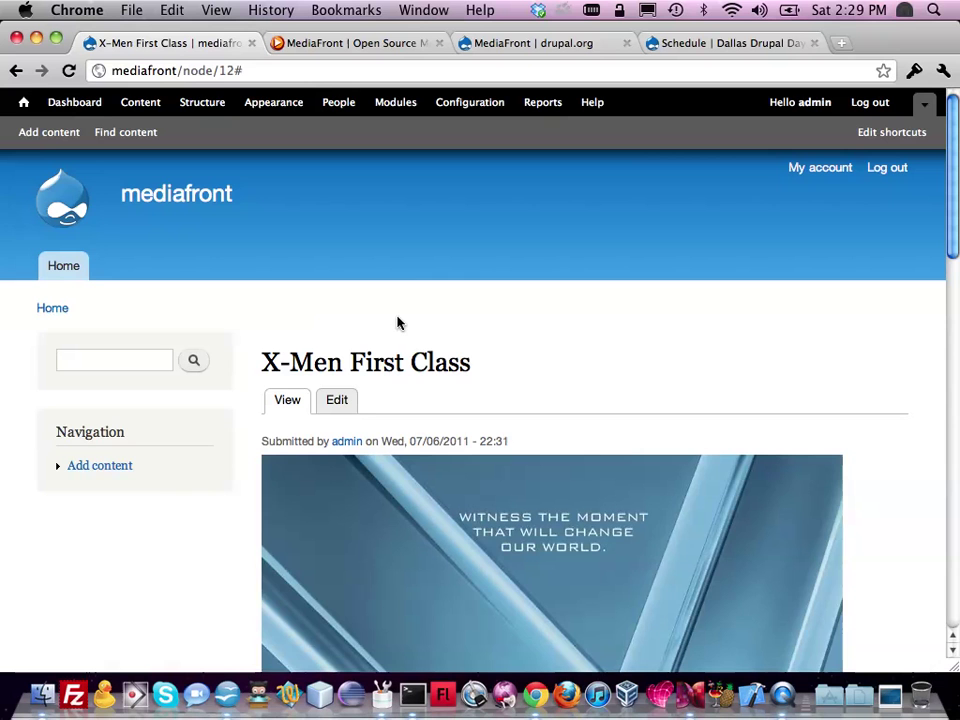
click(203, 102)
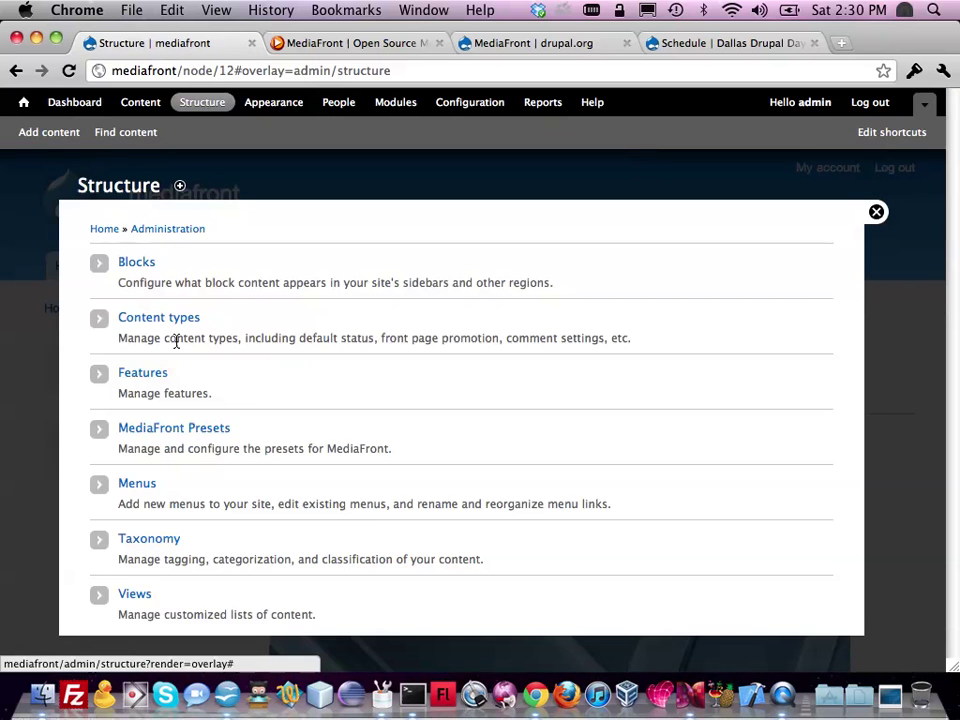
click(180, 319)
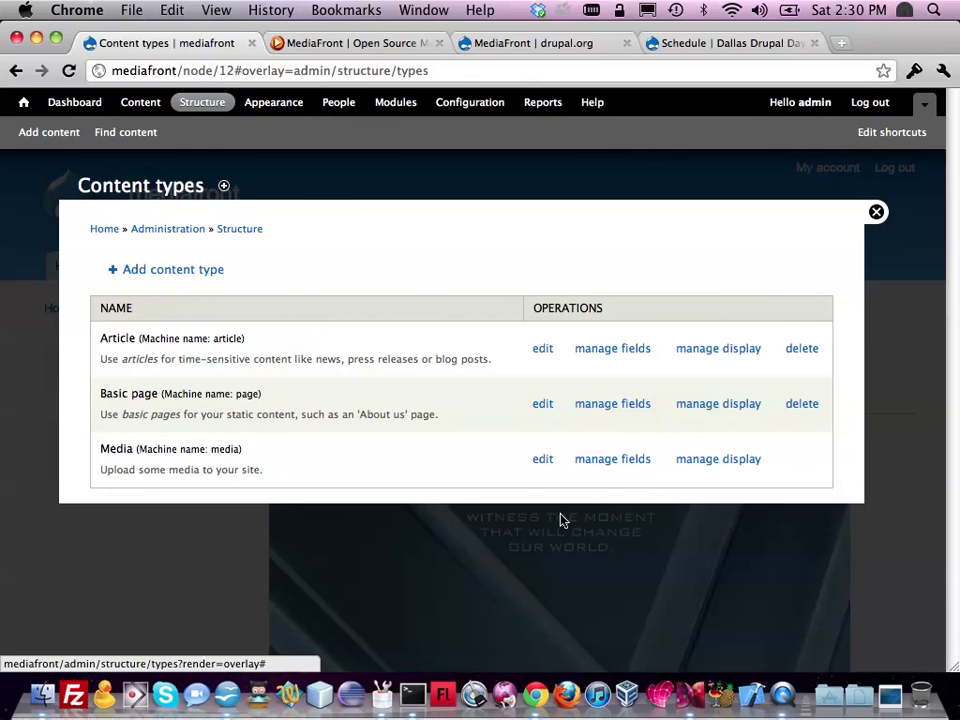
click(645, 463)
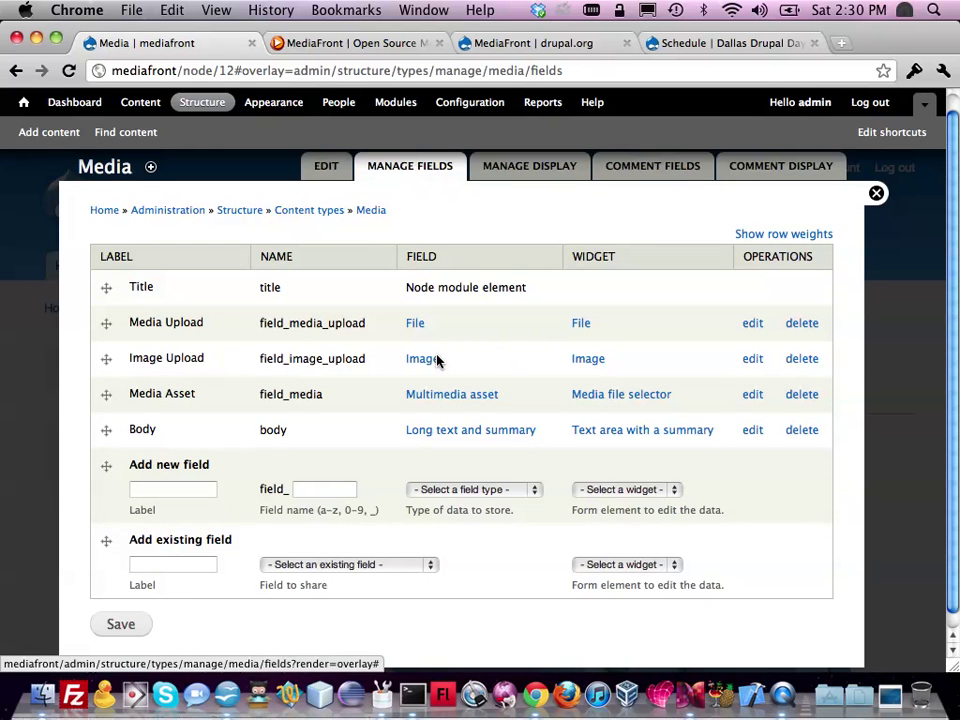
Try to add a new Media Player type field labelled "Media Player" with the field name player to the Media content type.
click(160, 495)
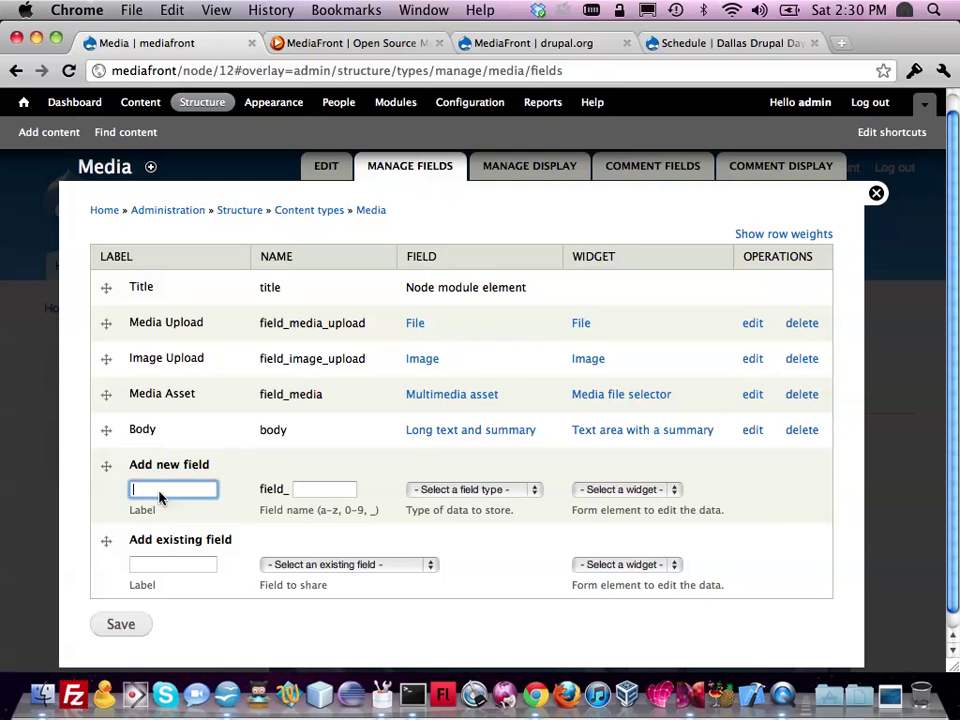
text(Media Player)
key(Tab)
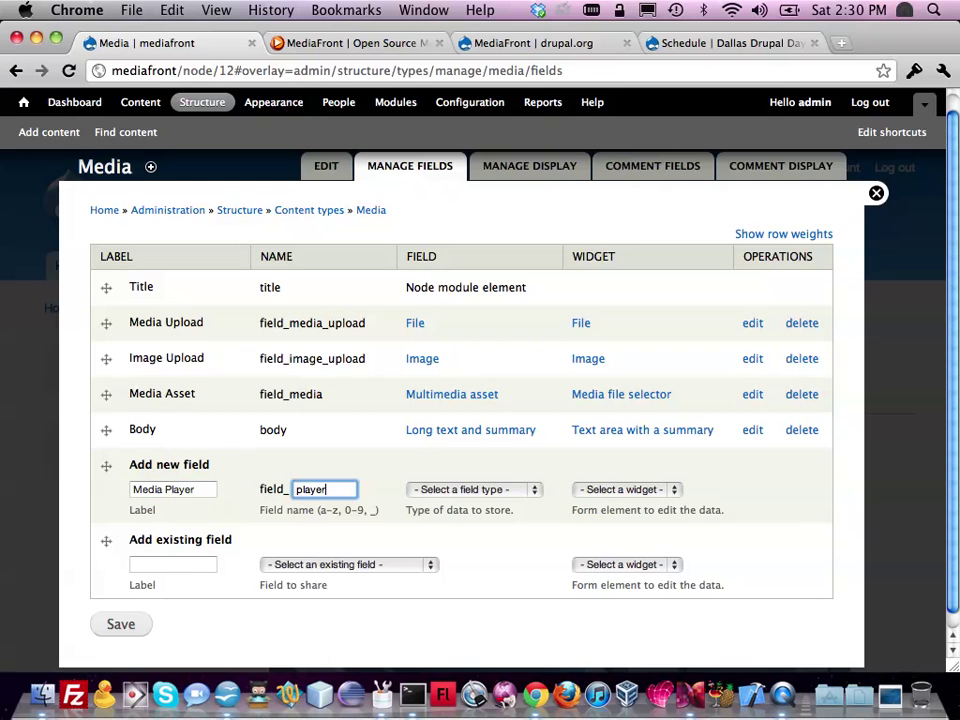
text(player)
click(462, 489)
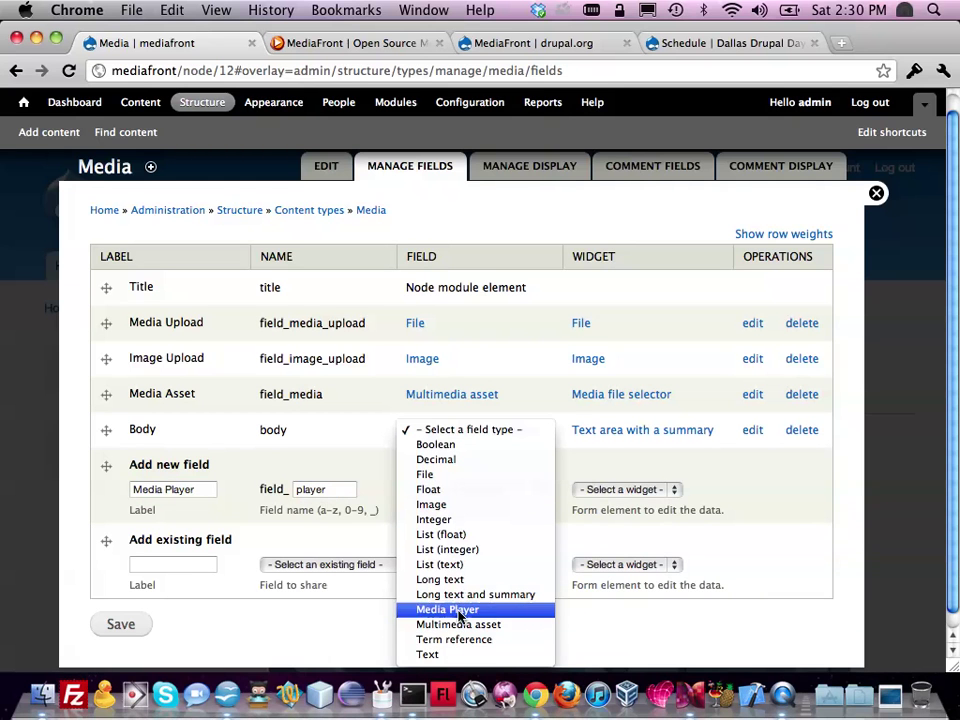
click(460, 610)
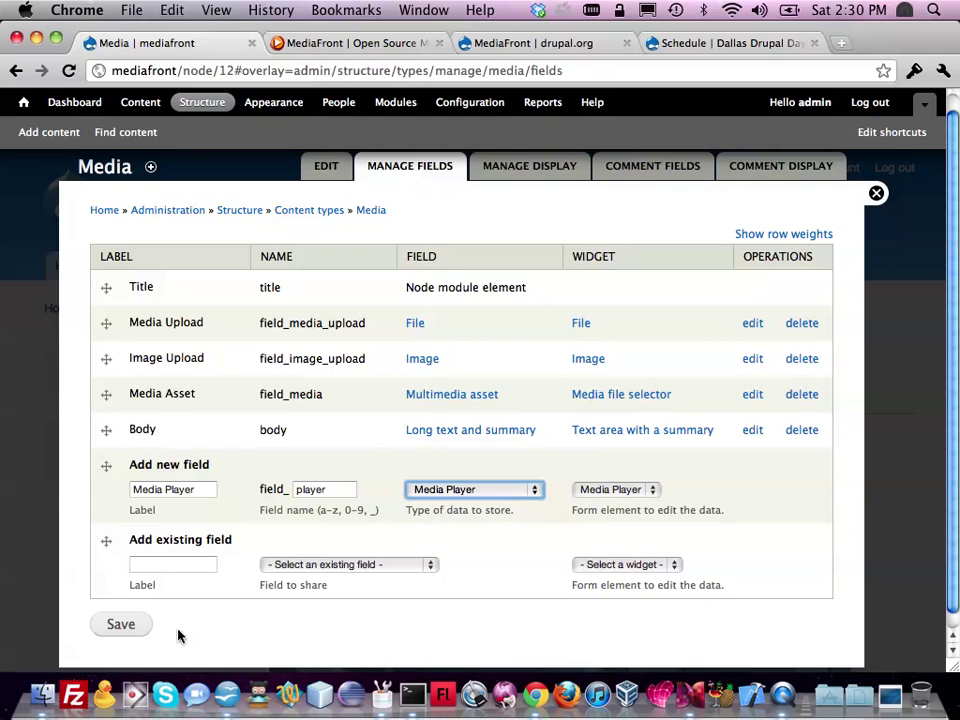
click(113, 625)
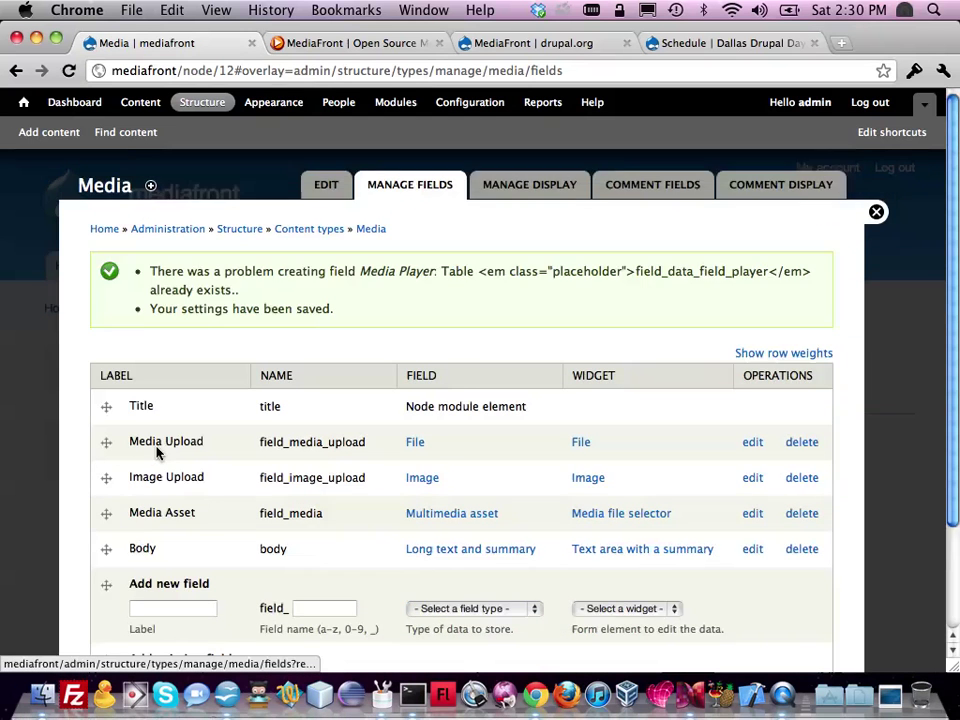
scroll(157, 452, down, 3)
scroll(163, 452, up, 3)
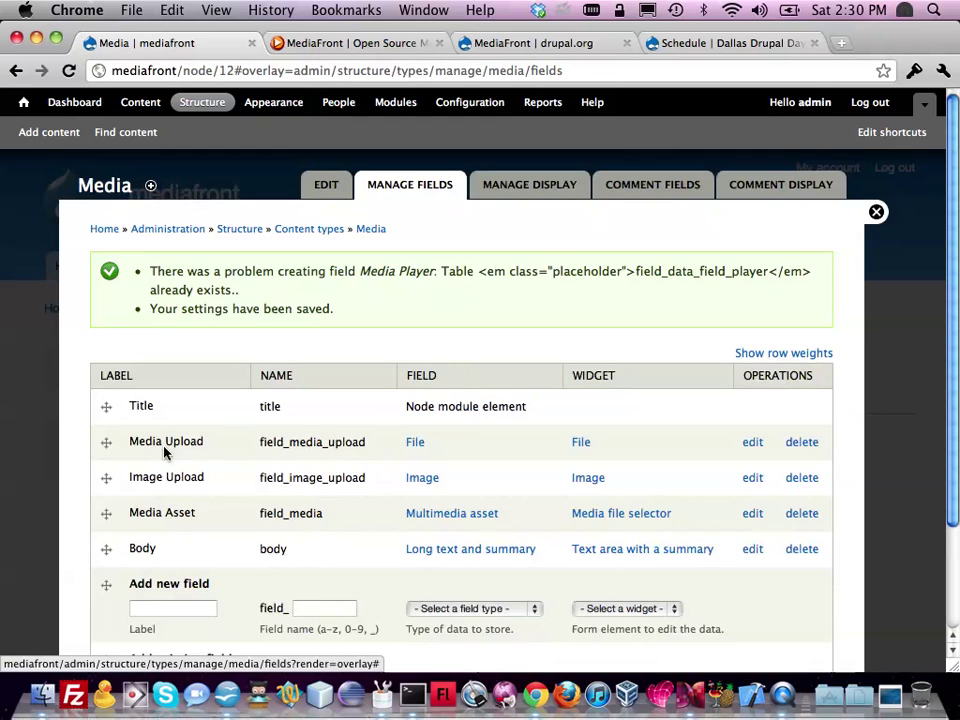
Add a new field labelled "Media Player" with the field name mplayer and the field type Media Player.
scroll(165, 453, down, 3)
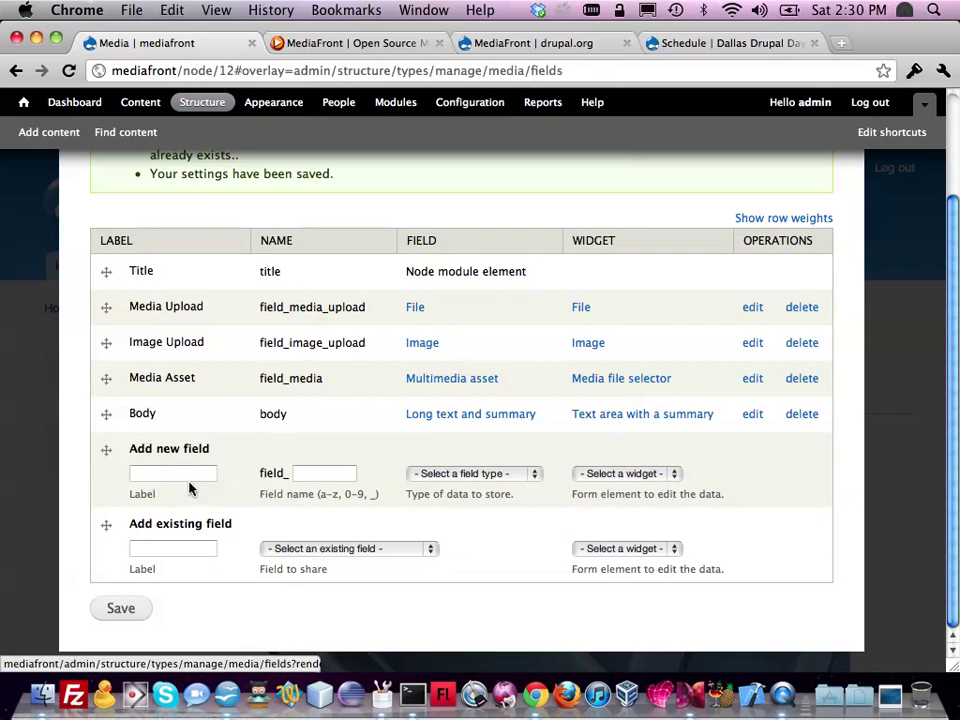
click(189, 478)
text(Media Player)
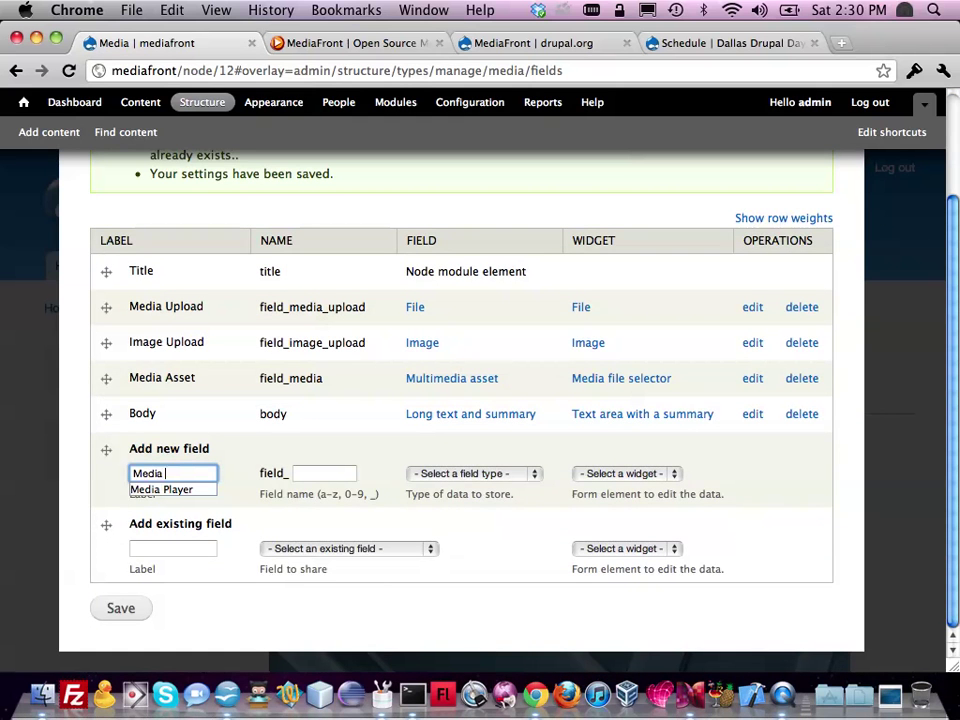
key(Tab)
text(m)
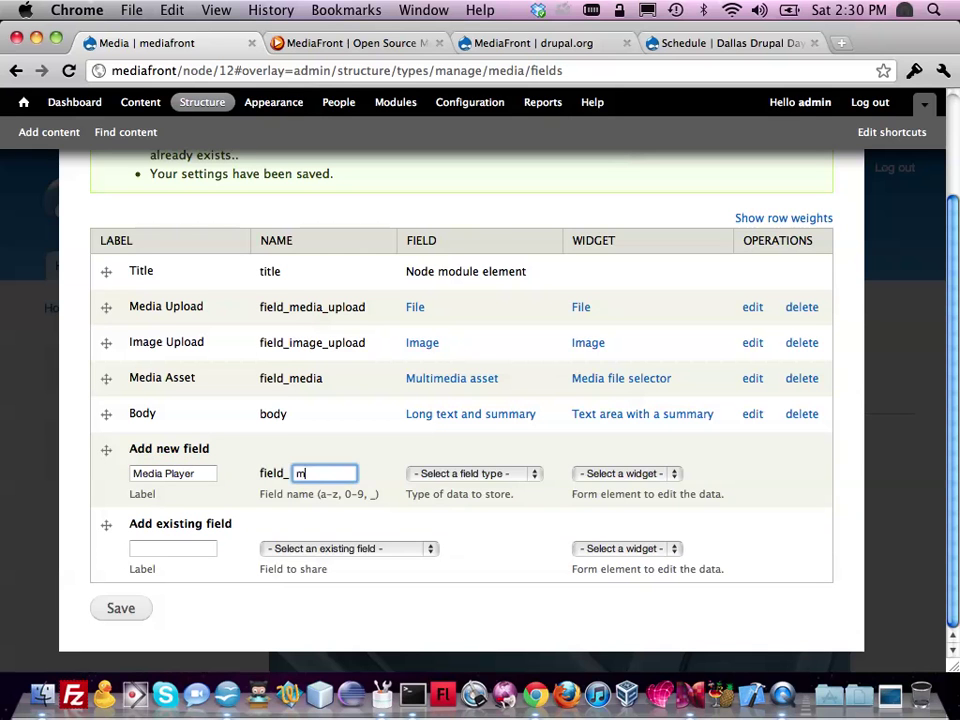
text(plya)
key(Tab)
click(436, 480)
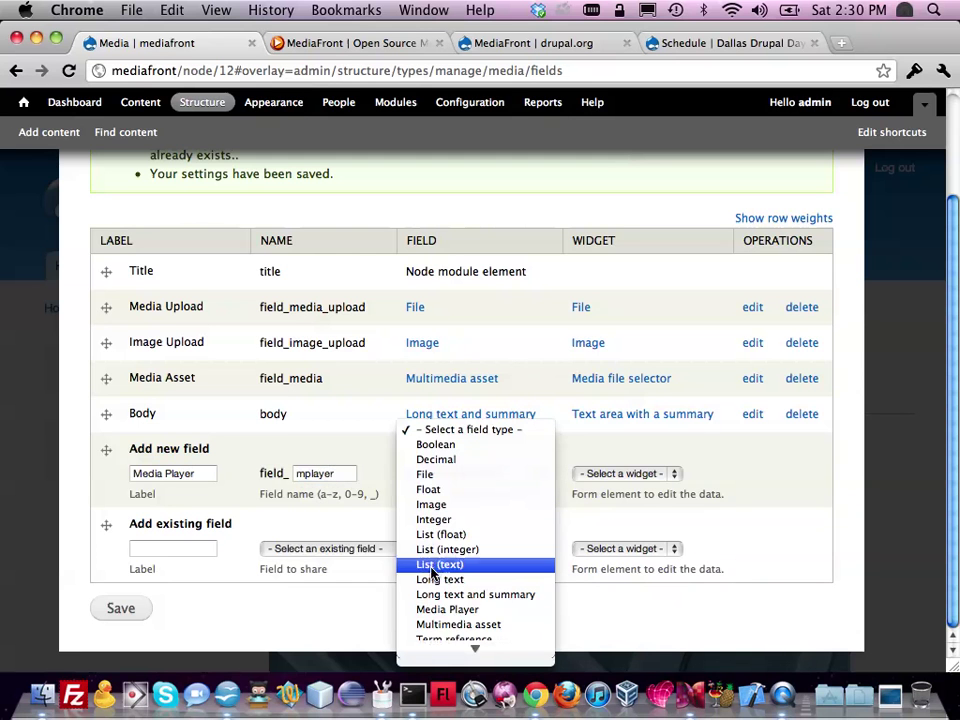
click(440, 609)
click(122, 614)
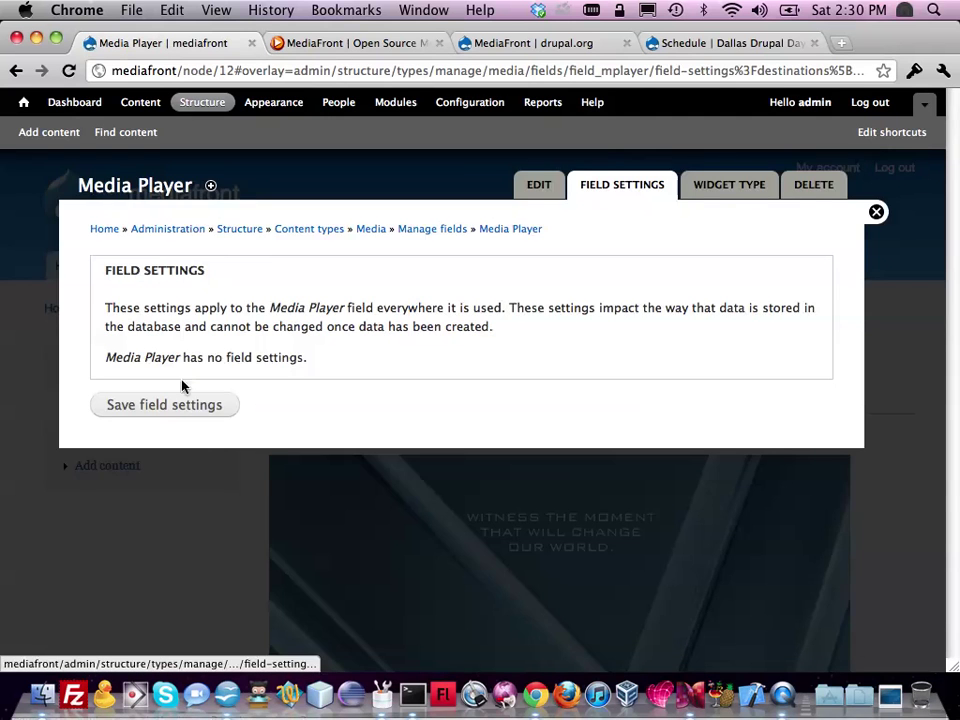
Save the Media Player field's field settings and its configuration with the default options.
click(176, 411)
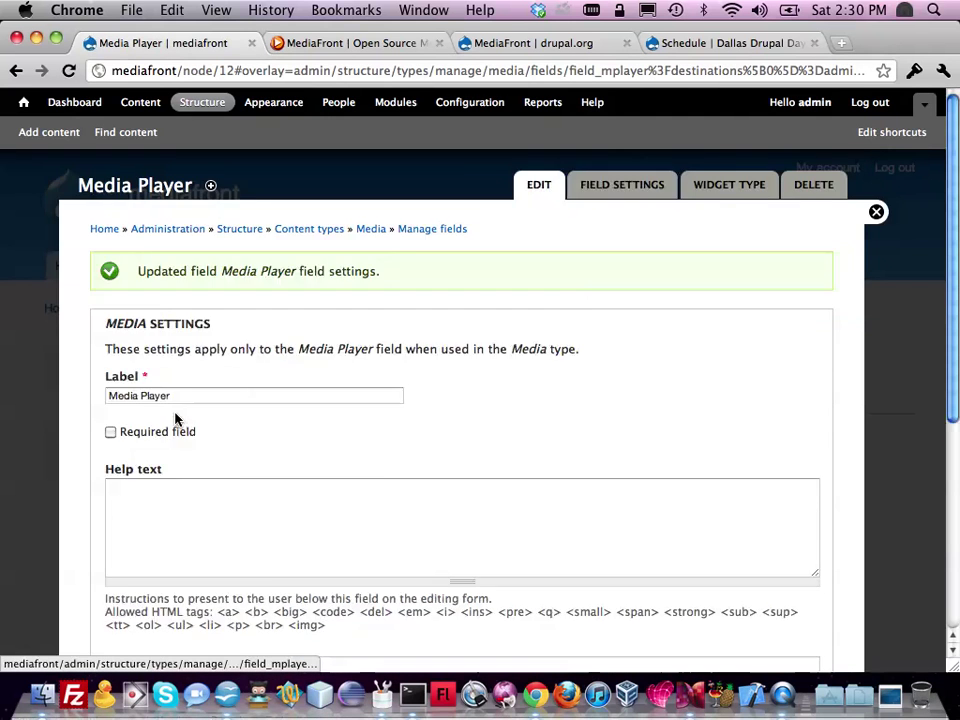
scroll(176, 420, down, 6)
click(150, 609)
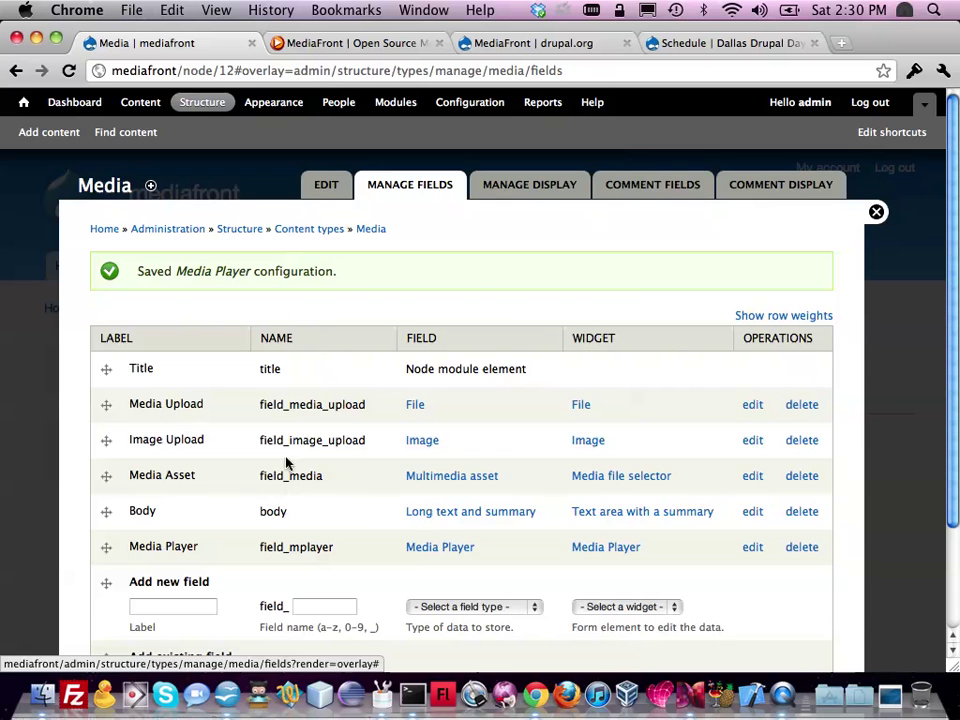
In the Media content type's default display, move the Image Upload, Media Upload and Media Asset fields into the Hidden section.
click(565, 190)
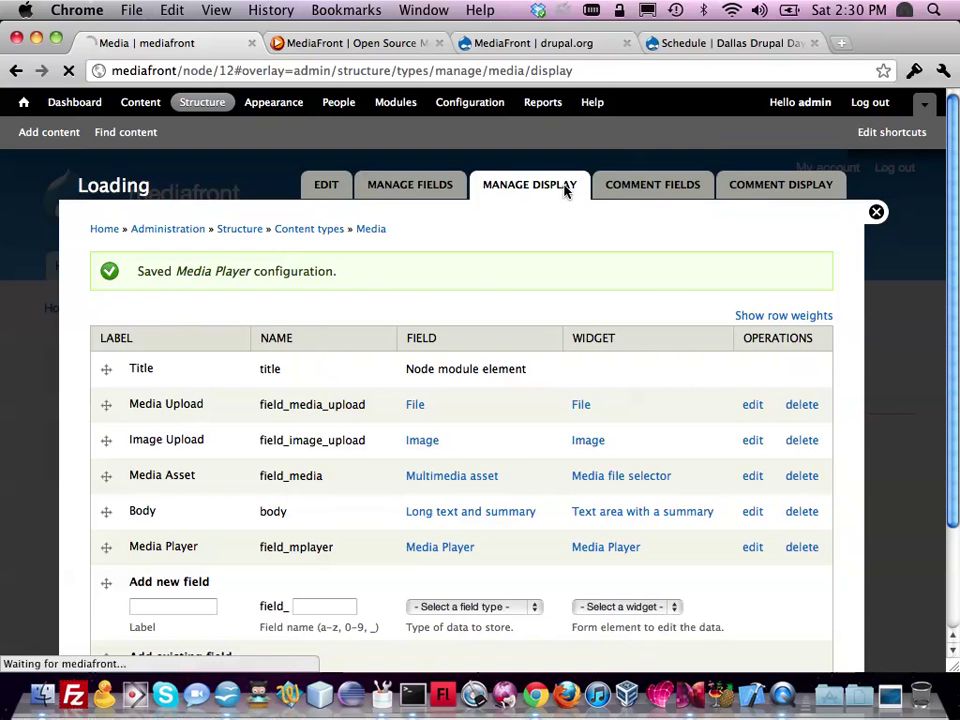
scroll(272, 330, down, 2)
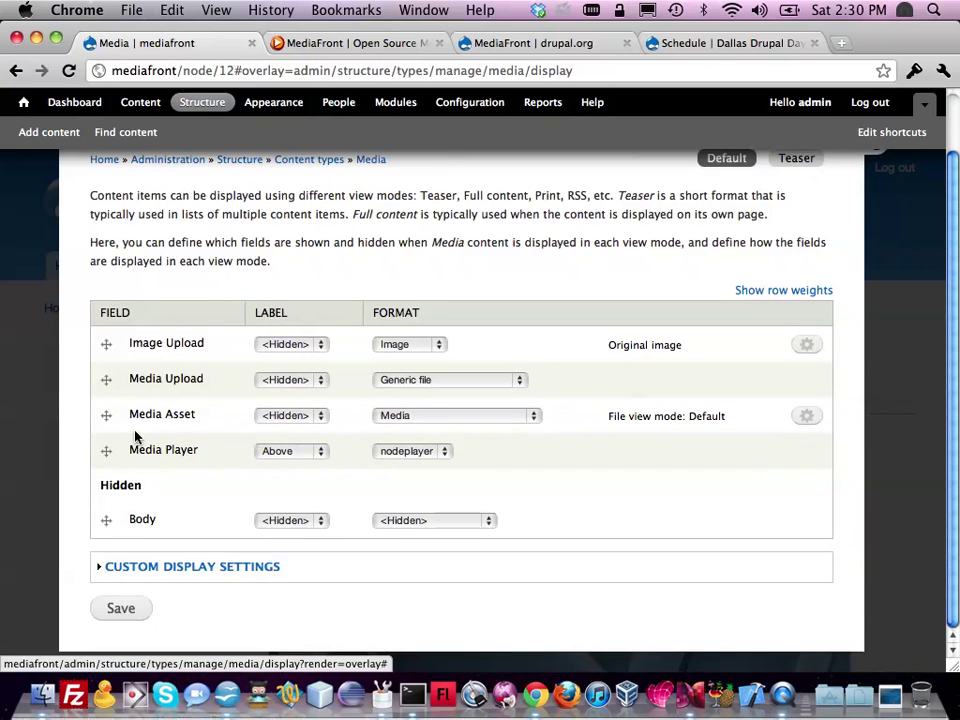
drag(104, 413, 88, 504)
drag(112, 435, 109, 560)
drag(110, 400, 107, 546)
Set the Media Player field's display label to <Hidden> and keep nodeplayer as its format.
click(366, 393)
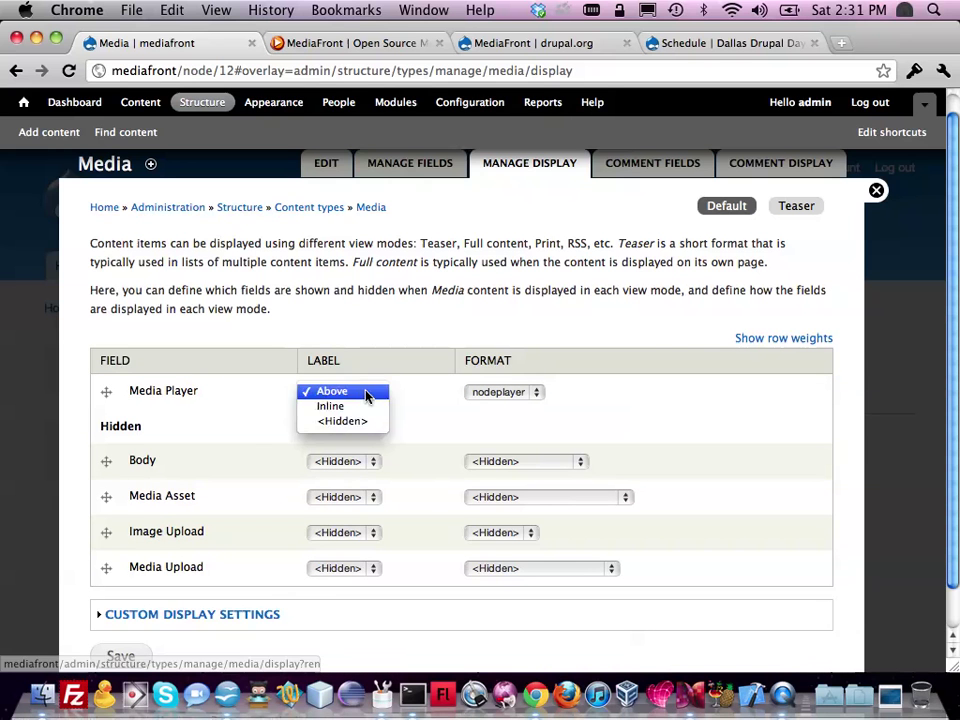
click(356, 423)
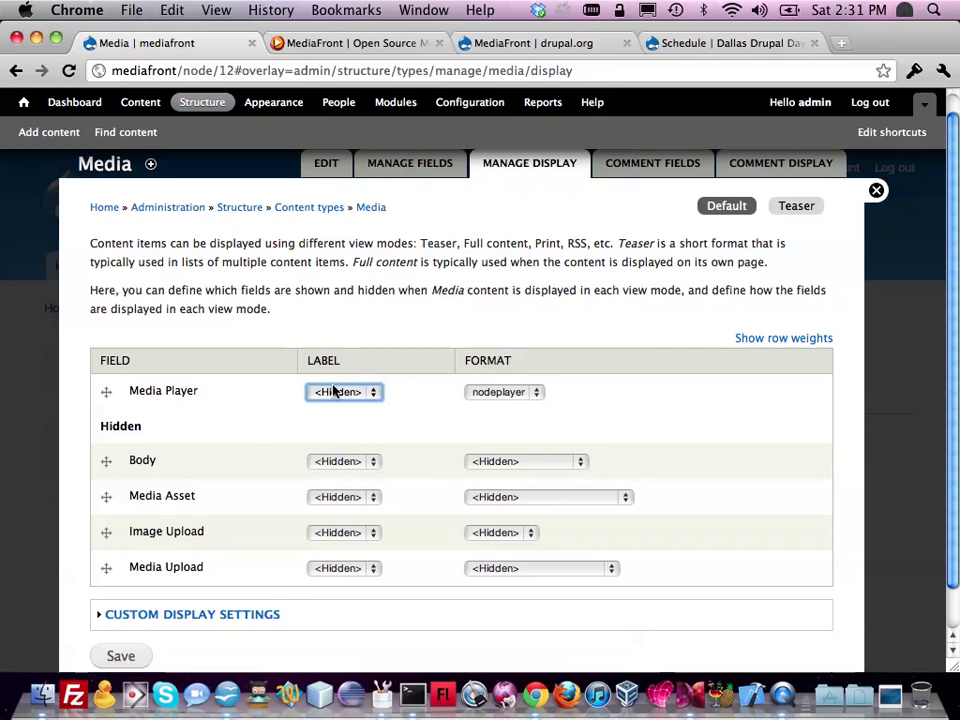
click(497, 395)
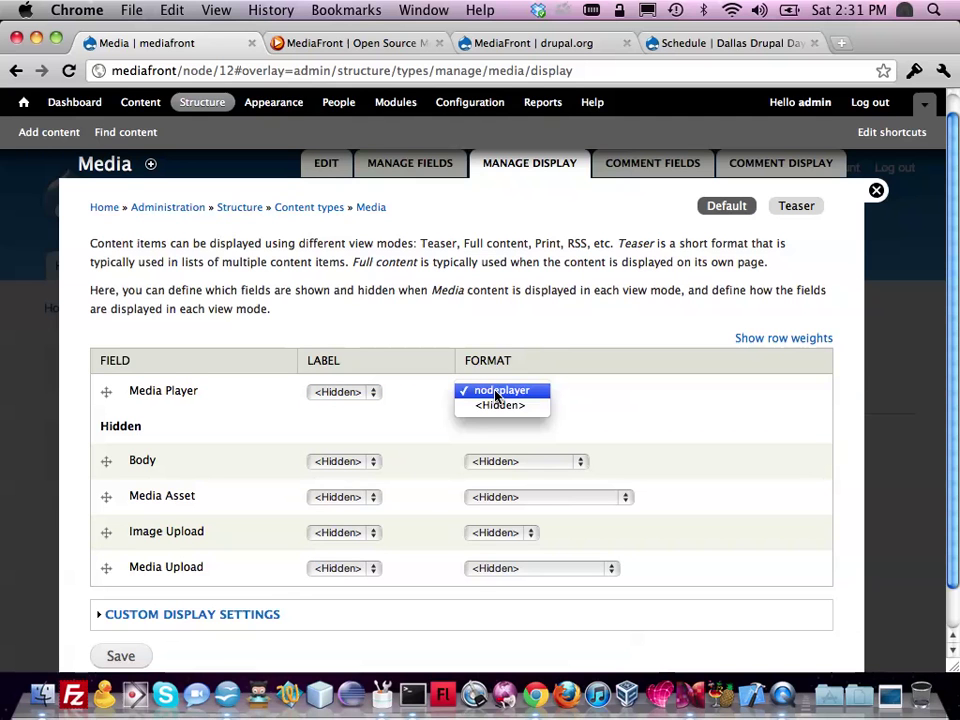
click(496, 394)
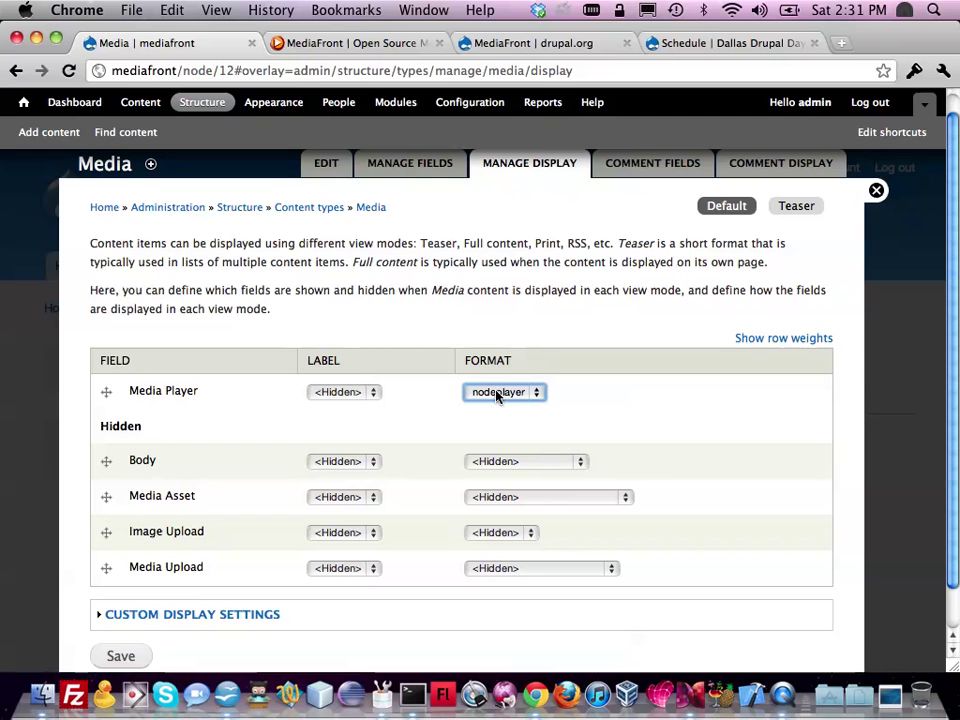
Save the Media content type's display settings and close the administration overlay.
click(394, 343)
scroll(256, 416, down, 1)
click(122, 614)
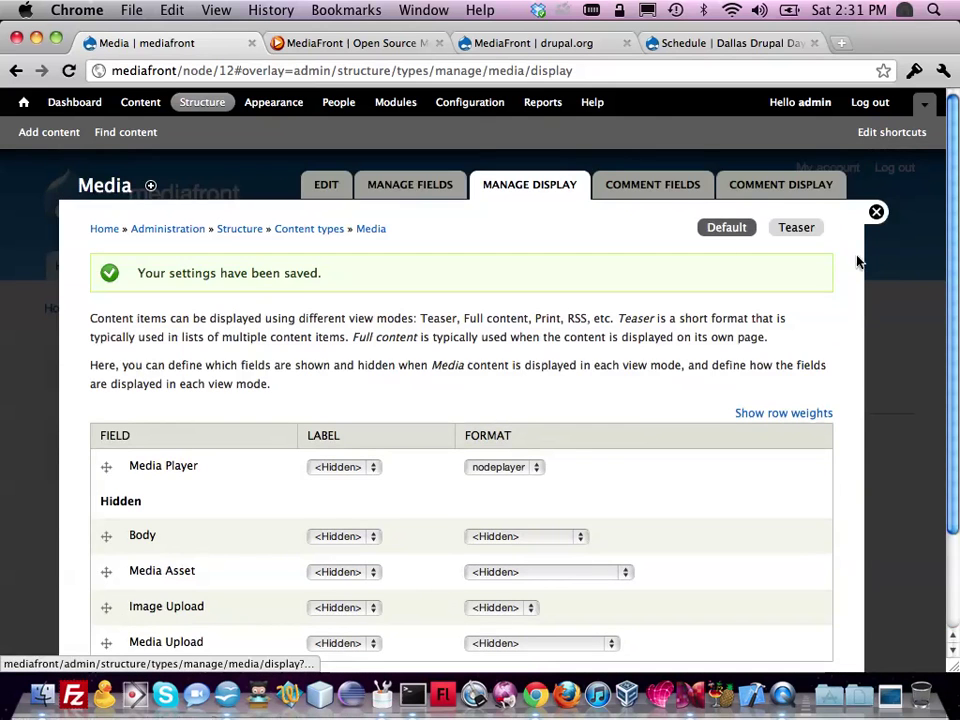
click(876, 212)
Reload the X-Men First Class node and start playing its video in the embedded player.
scroll(410, 168, down, 5)
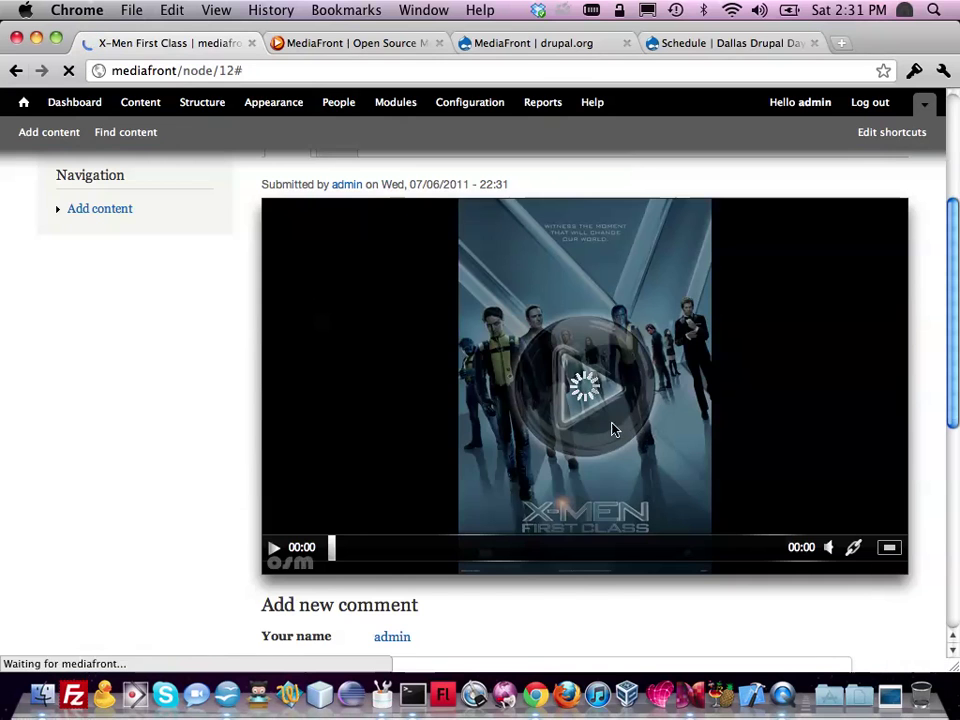
click(68, 71)
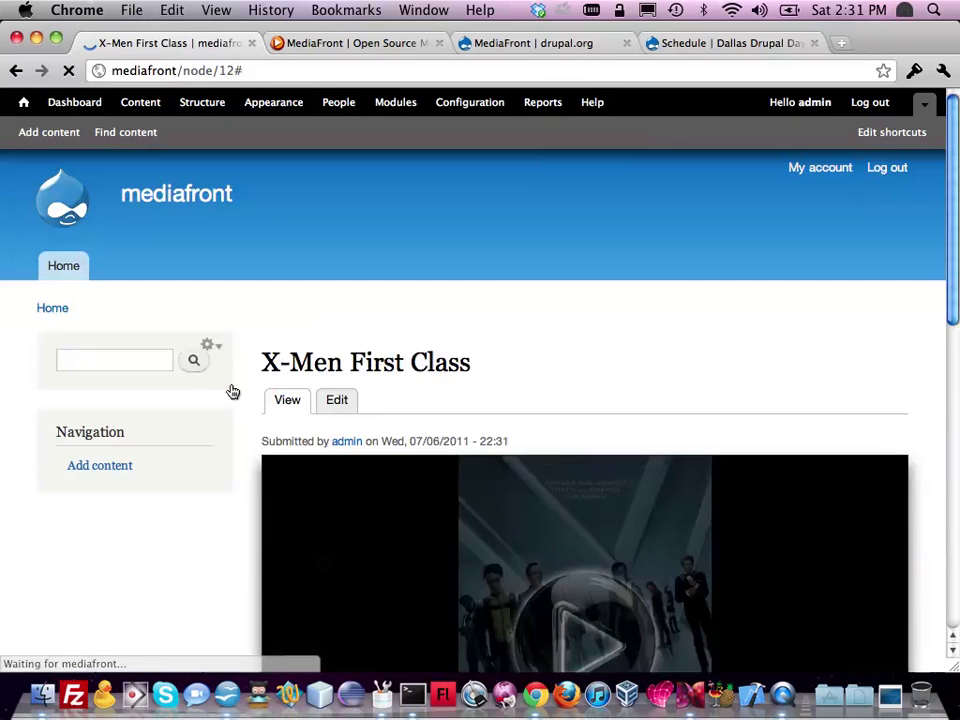
scroll(231, 392, up, 3)
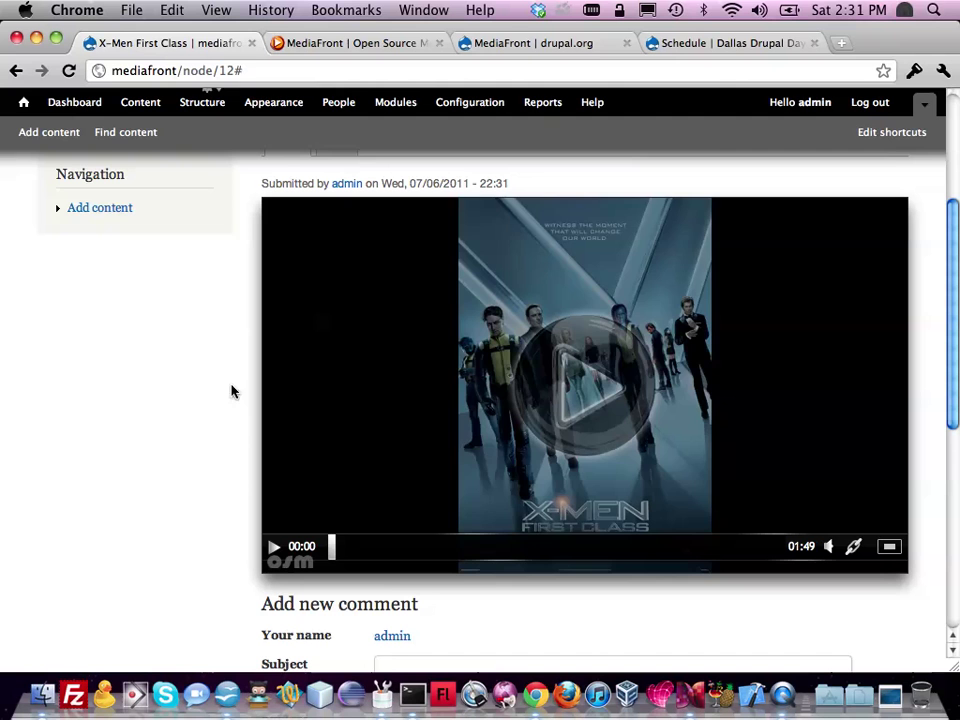
click(588, 411)
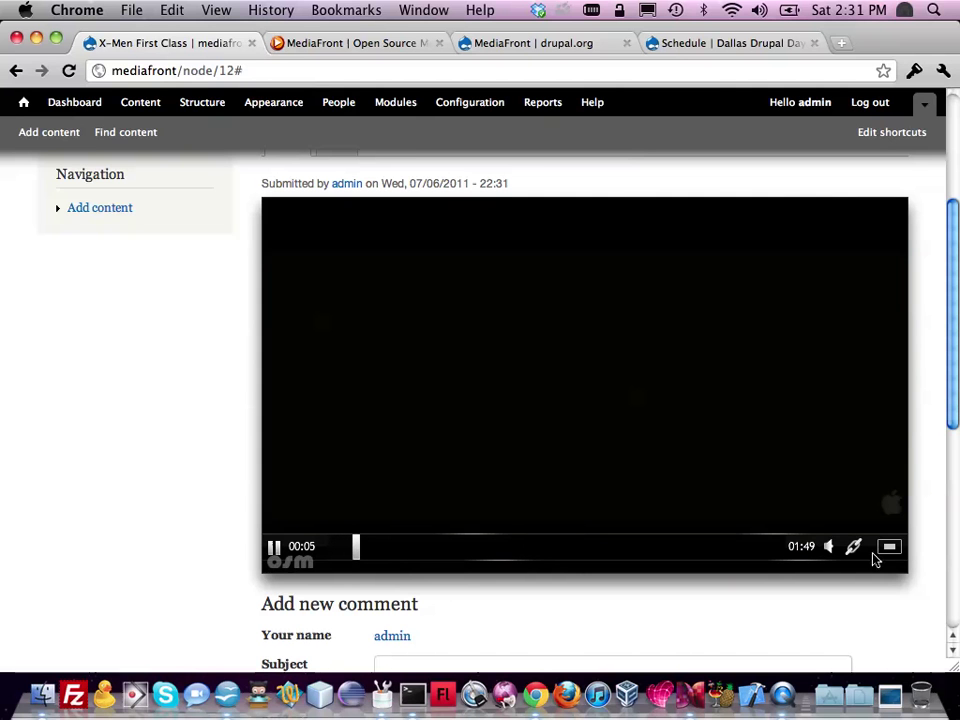
Check the playing video's context options, raise the system volume, and test resuming and pausing playback.
right_click(572, 362)
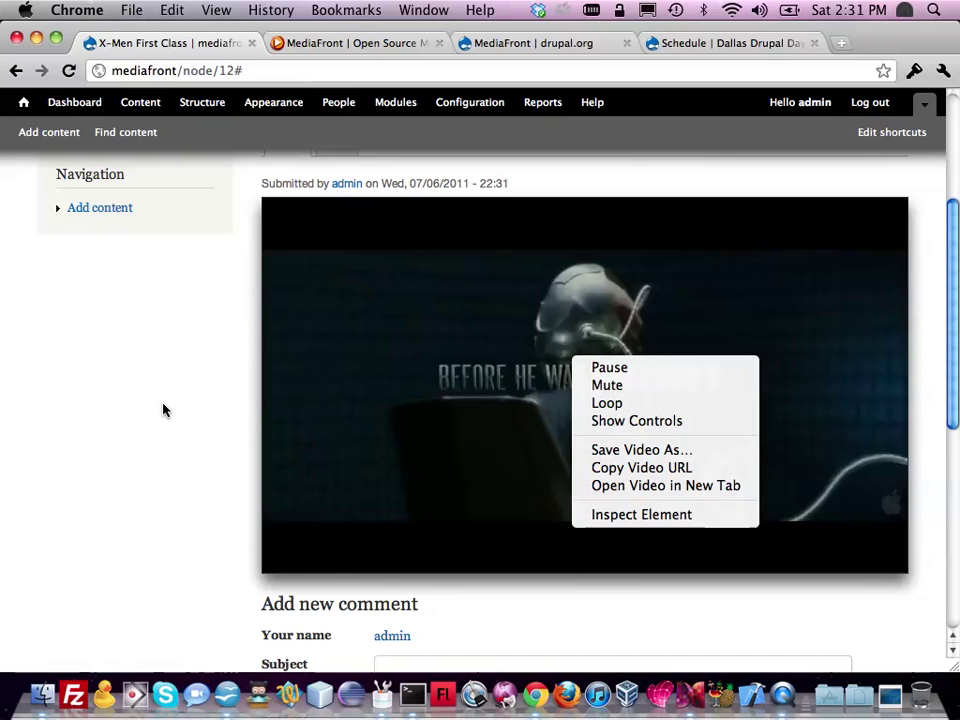
key(XF86AudioRaiseVolume)
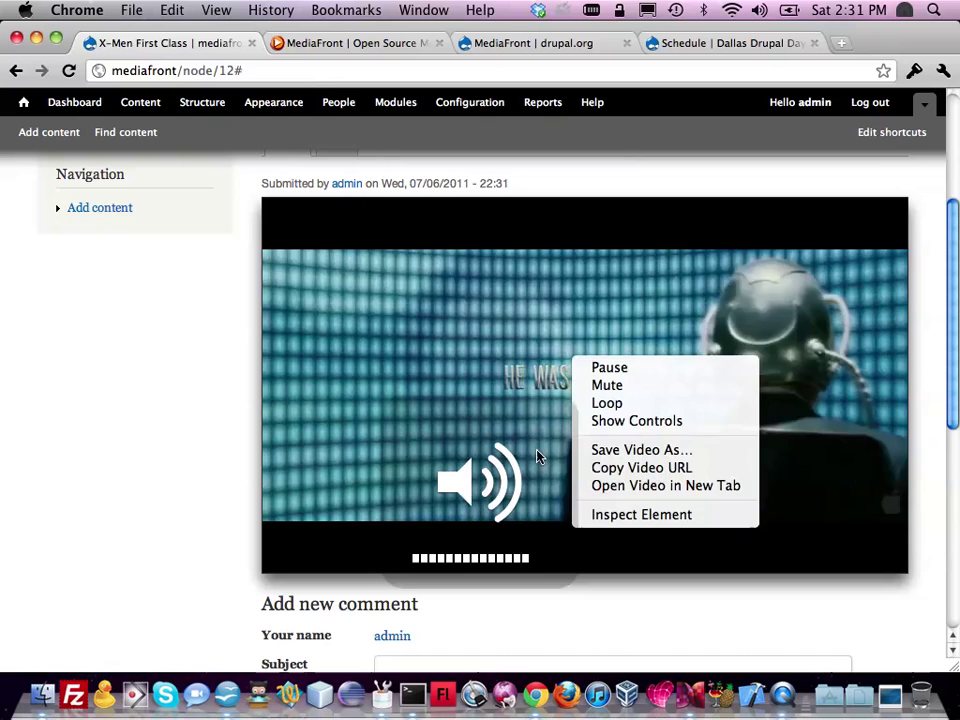
click(619, 506)
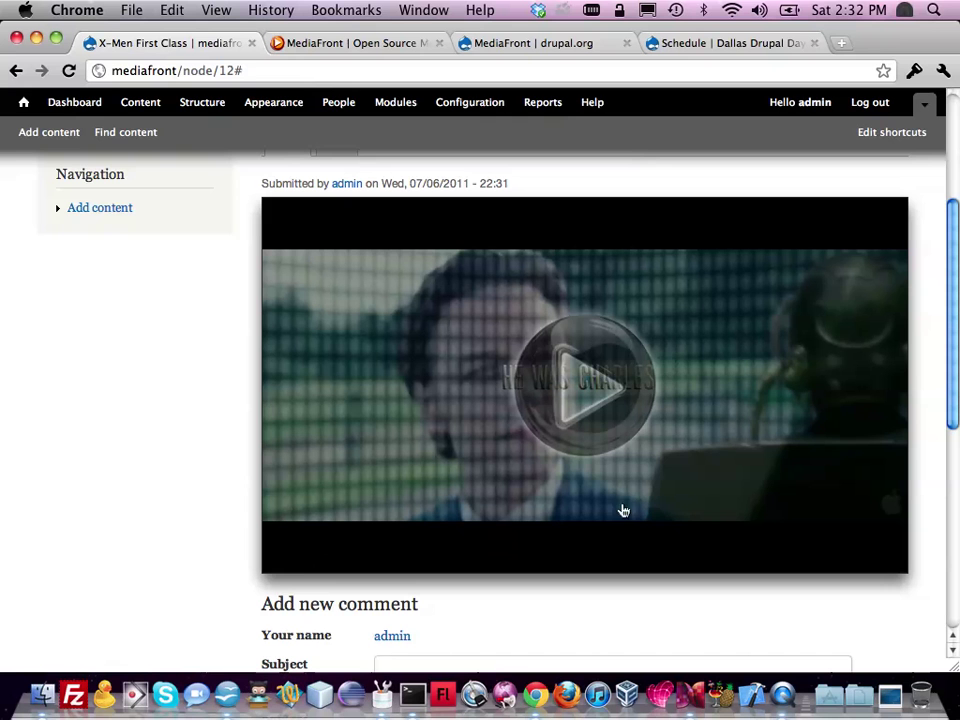
mouse_move(630, 364)
click(587, 391)
click(273, 547)
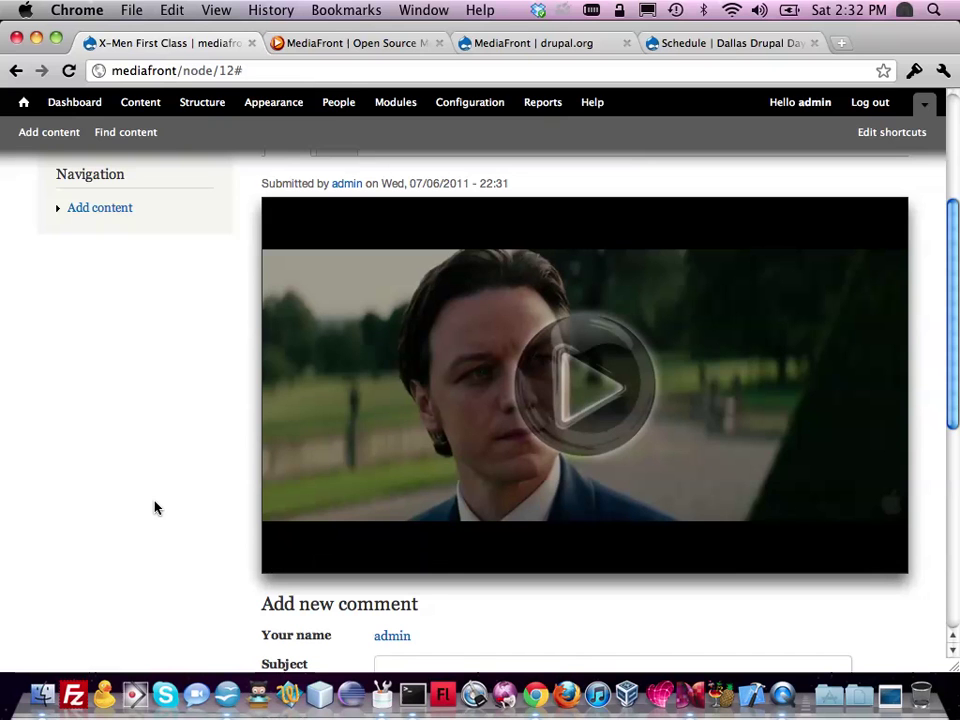
Return to the site's front page and look over the full grid of movie posters.
scroll(222, 232, up, 1)
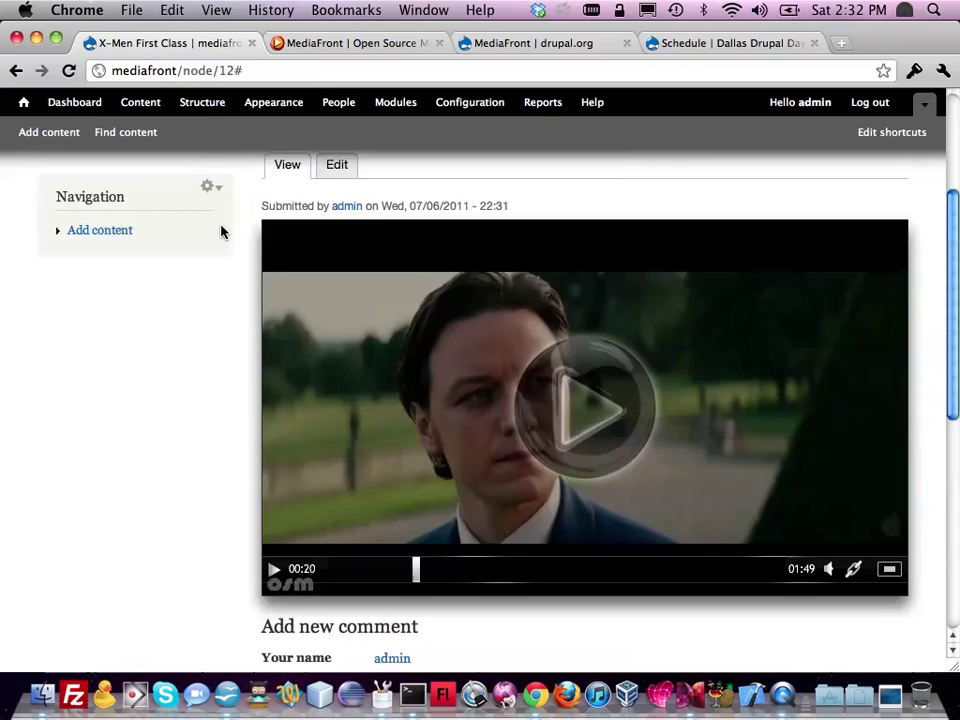
scroll(200, 210, up, 3)
scroll(140, 292, up, 4)
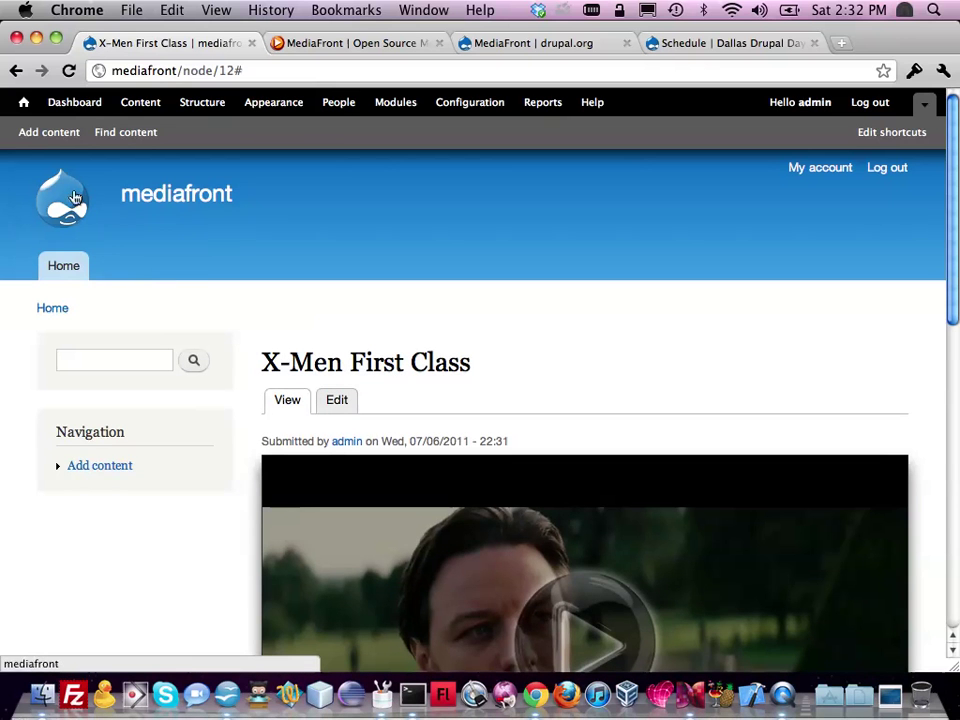
click(199, 202)
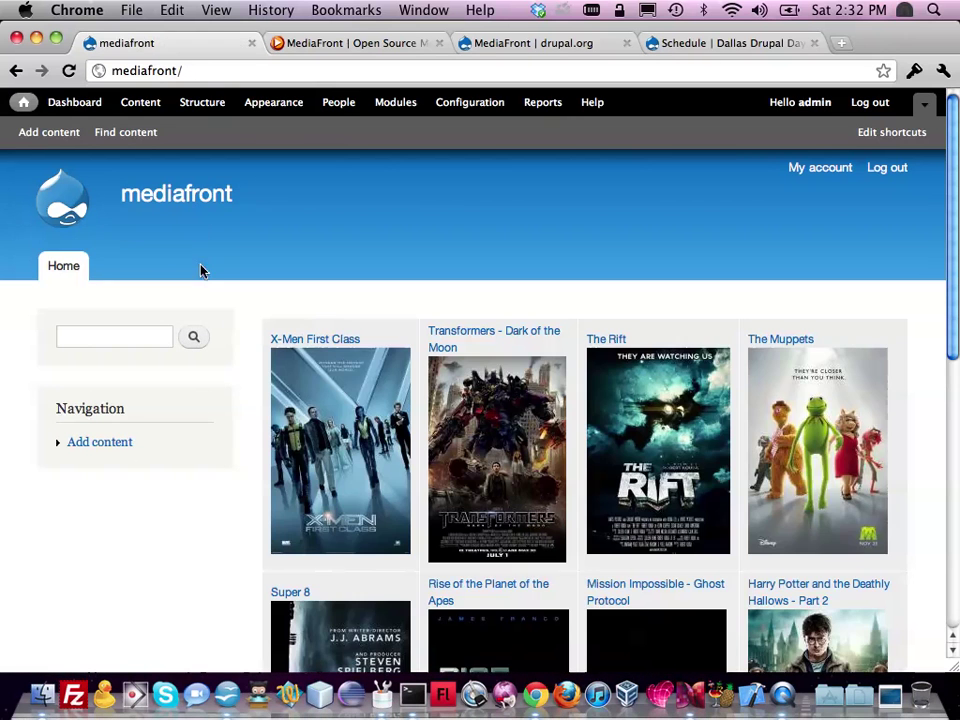
mouse_move(218, 424)
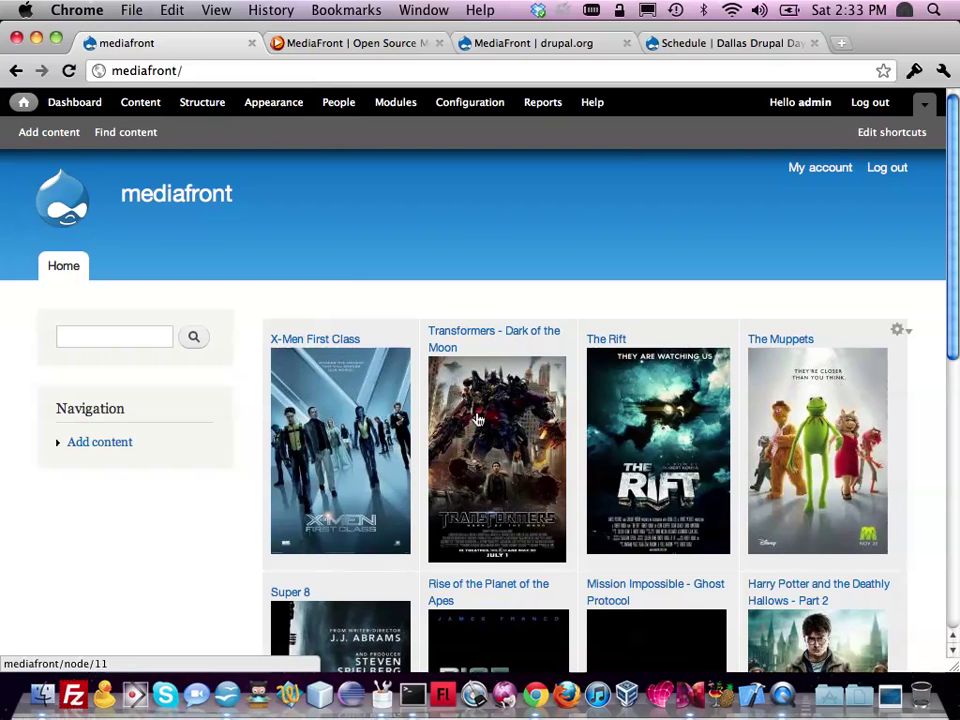
scroll(529, 593, down, 5)
scroll(529, 593, down, 3)
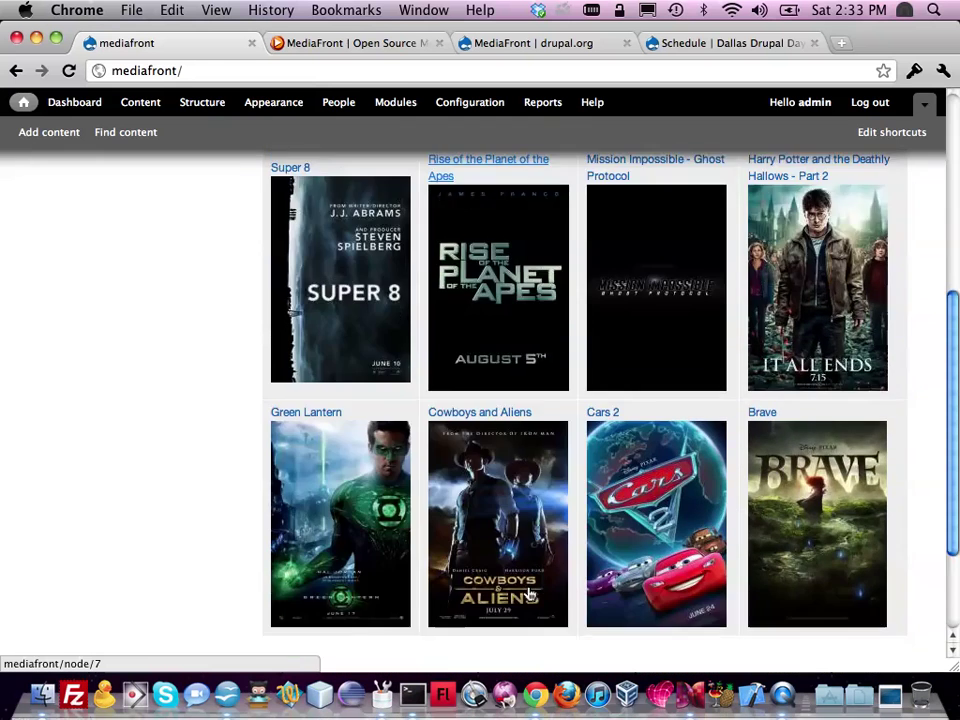
scroll(527, 594, up, 8)
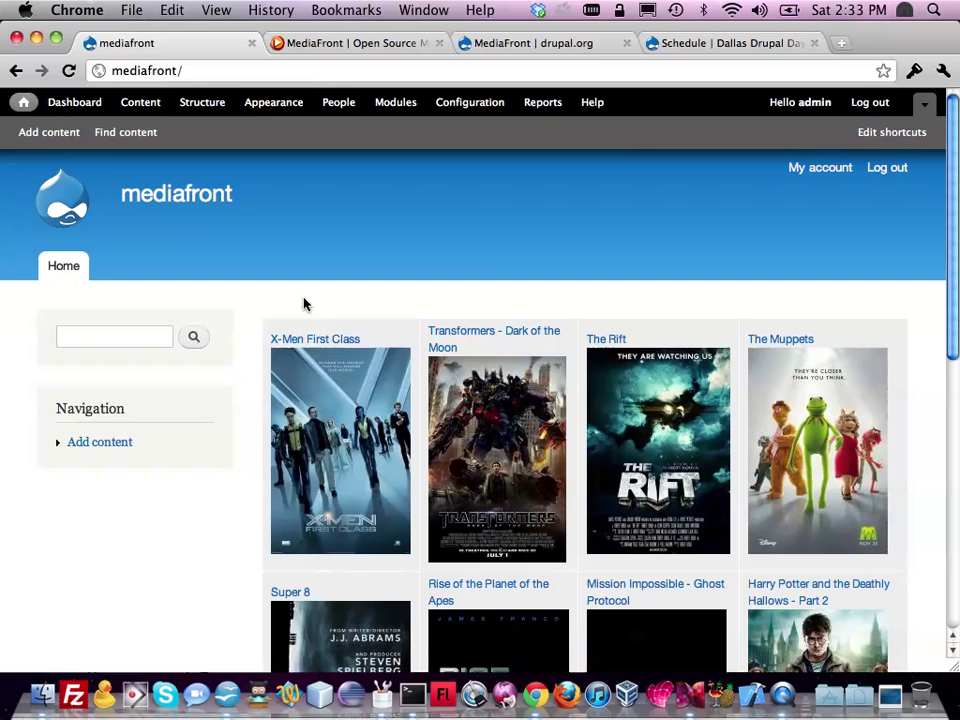
Create a new MediaFront preset named viewplayer that uses the Open Standard Media Player.
click(203, 104)
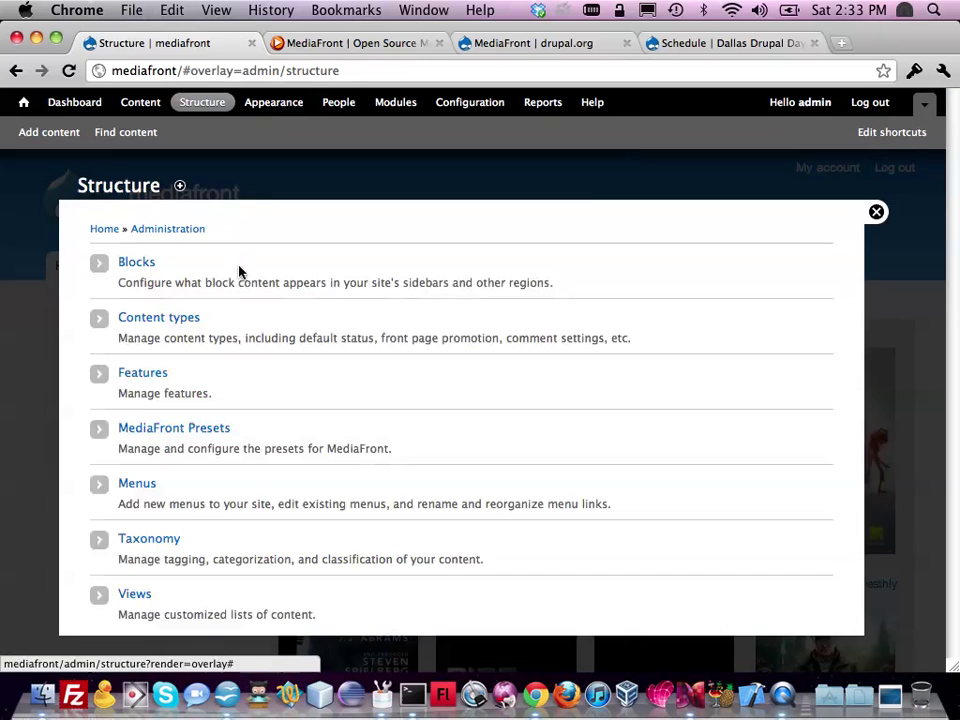
click(155, 441)
click(712, 188)
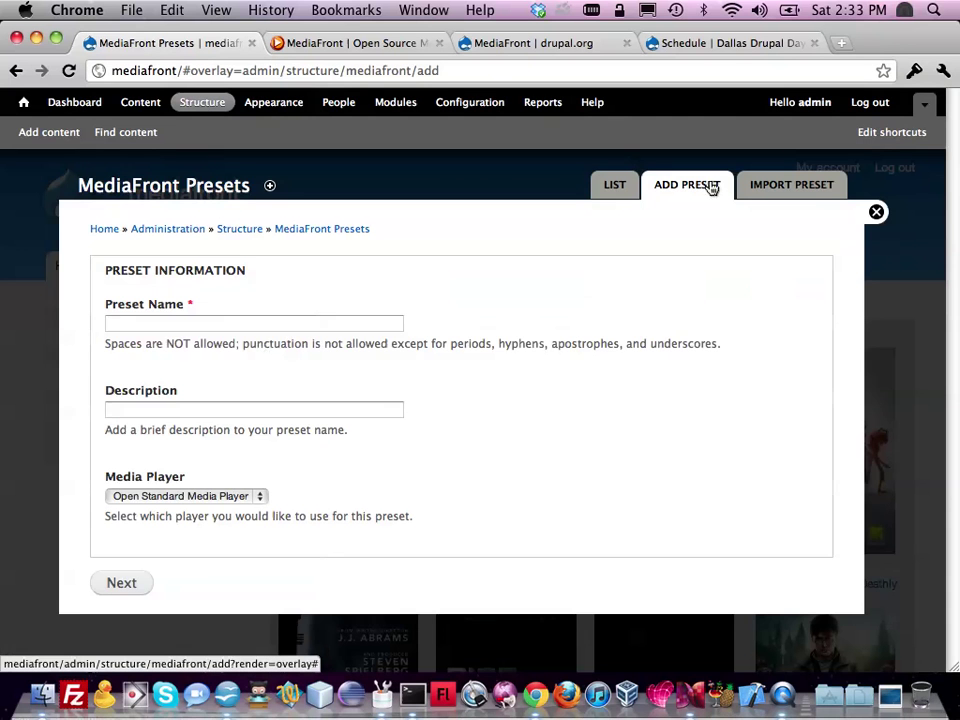
click(229, 324)
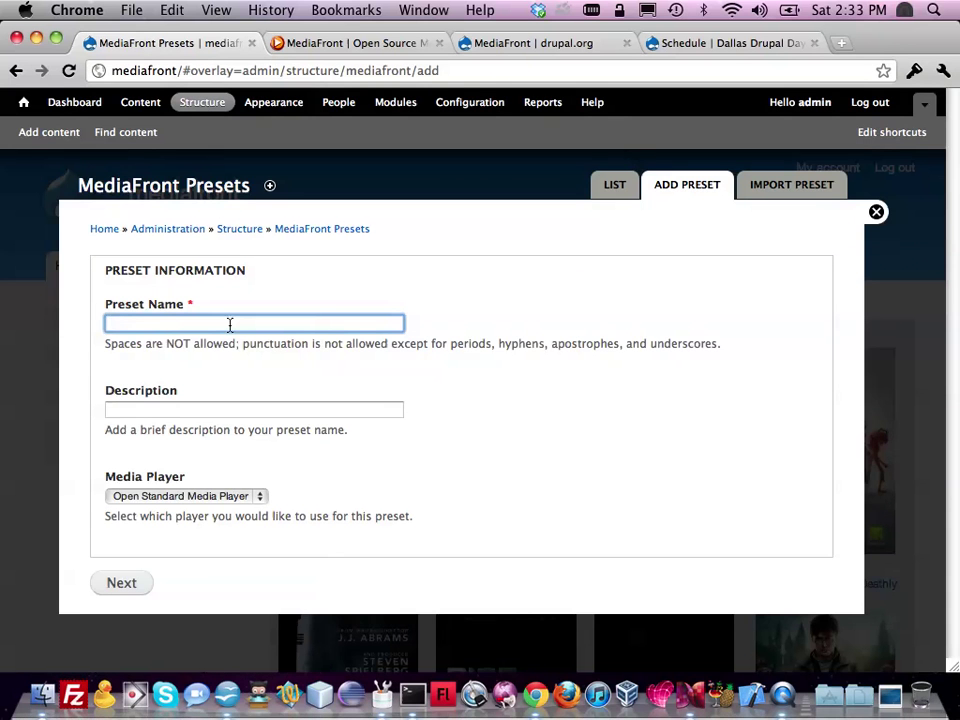
text(viewplayer)
key(Tab)
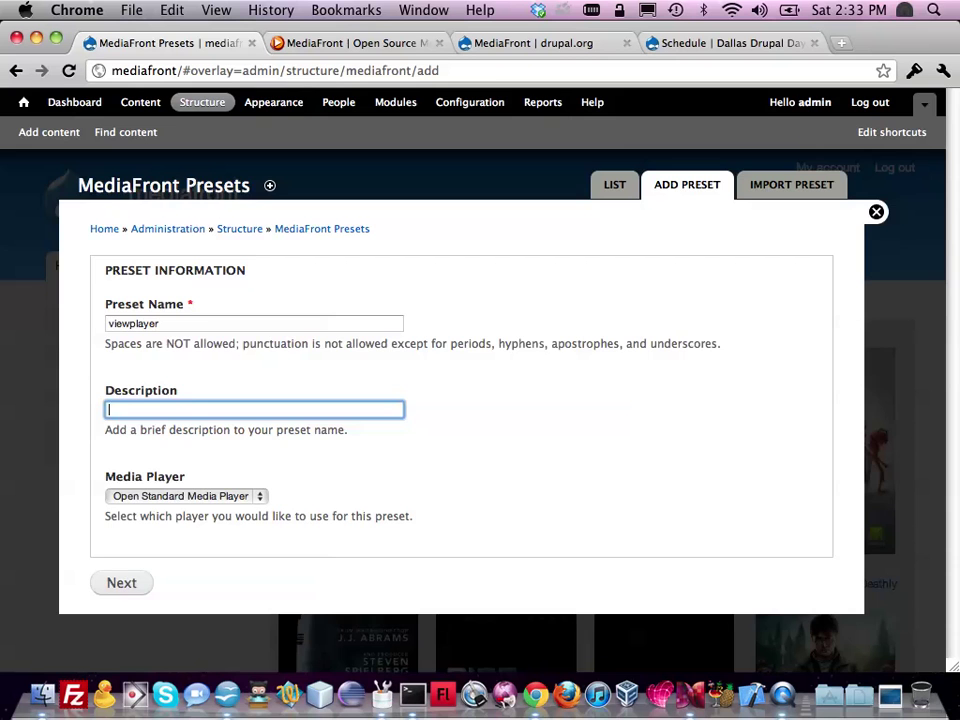
click(120, 582)
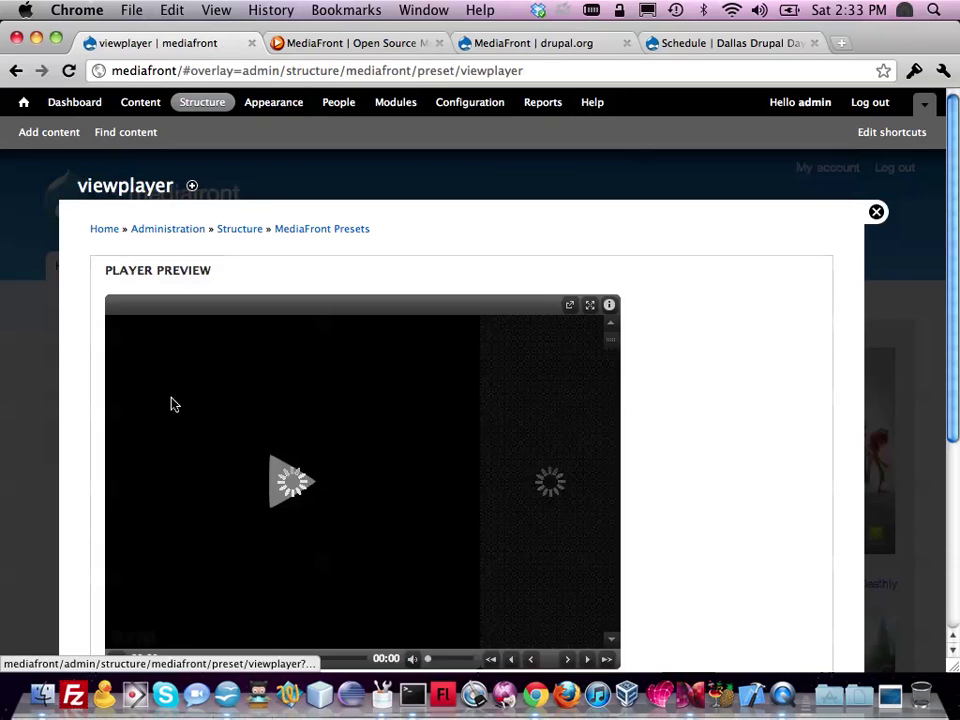
In the viewplayer preset's presentation settings, set the template to shockplayer and the Flash Player Skin to shockblack.
scroll(246, 345, down, 5)
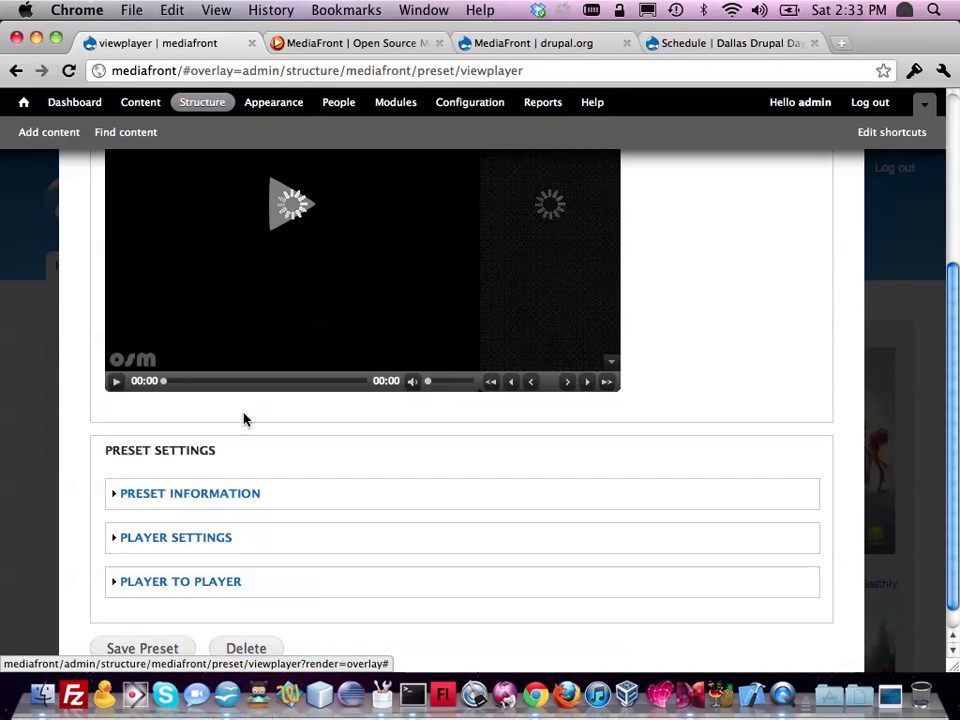
click(217, 537)
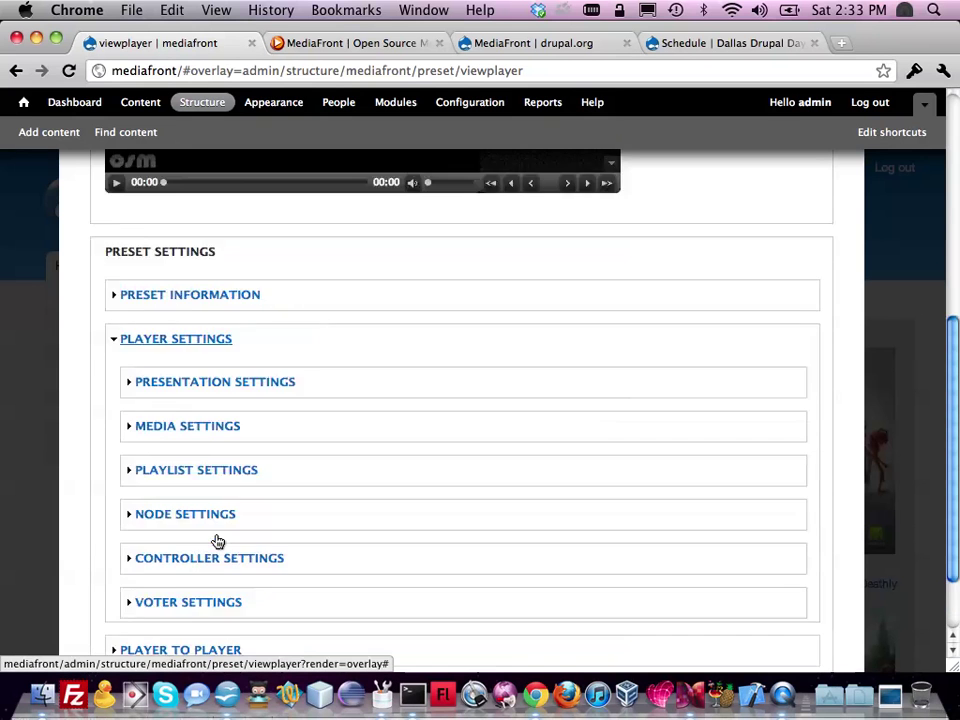
click(217, 350)
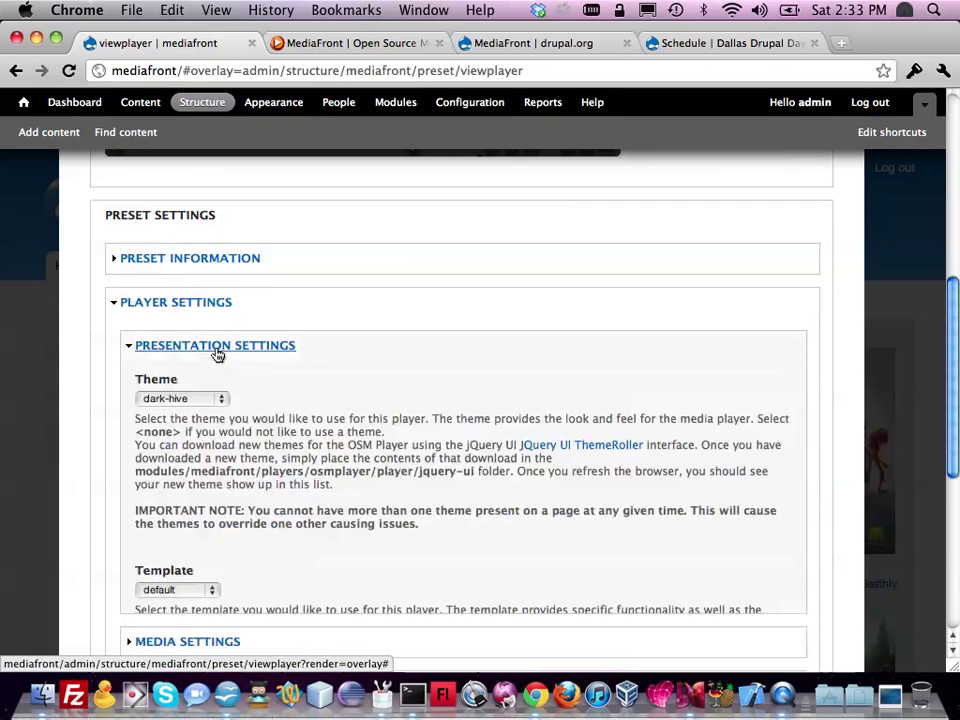
click(203, 347)
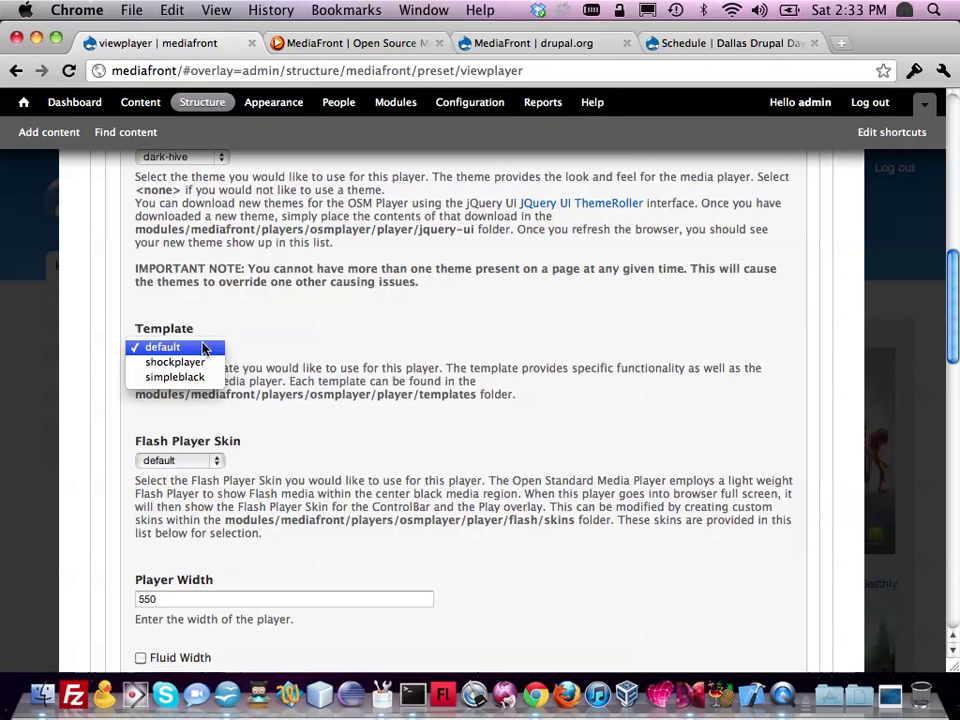
click(176, 362)
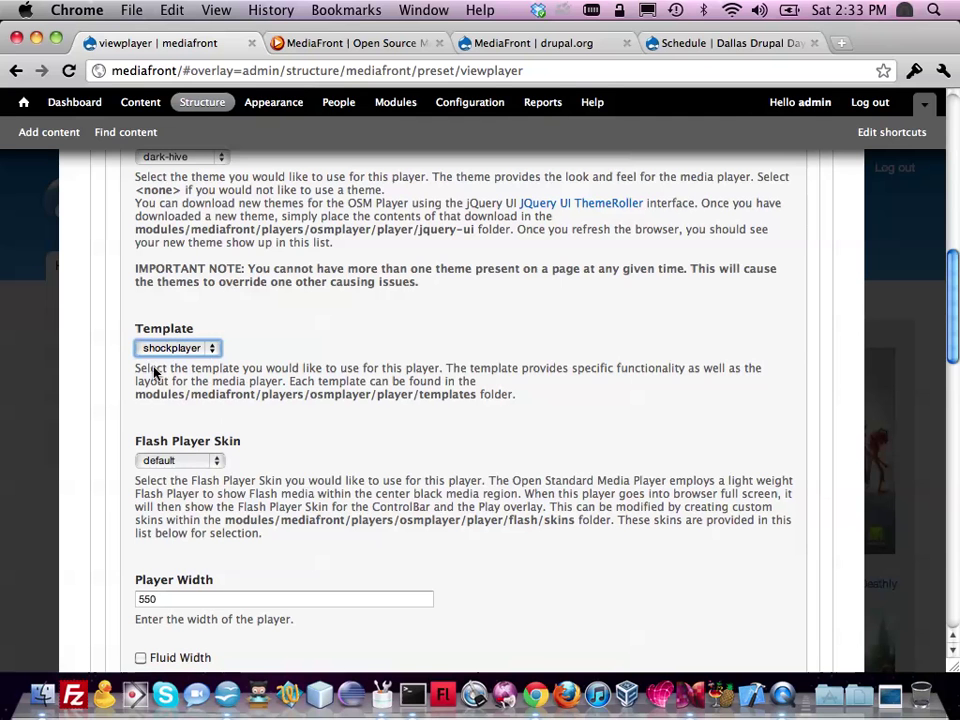
click(176, 460)
click(176, 490)
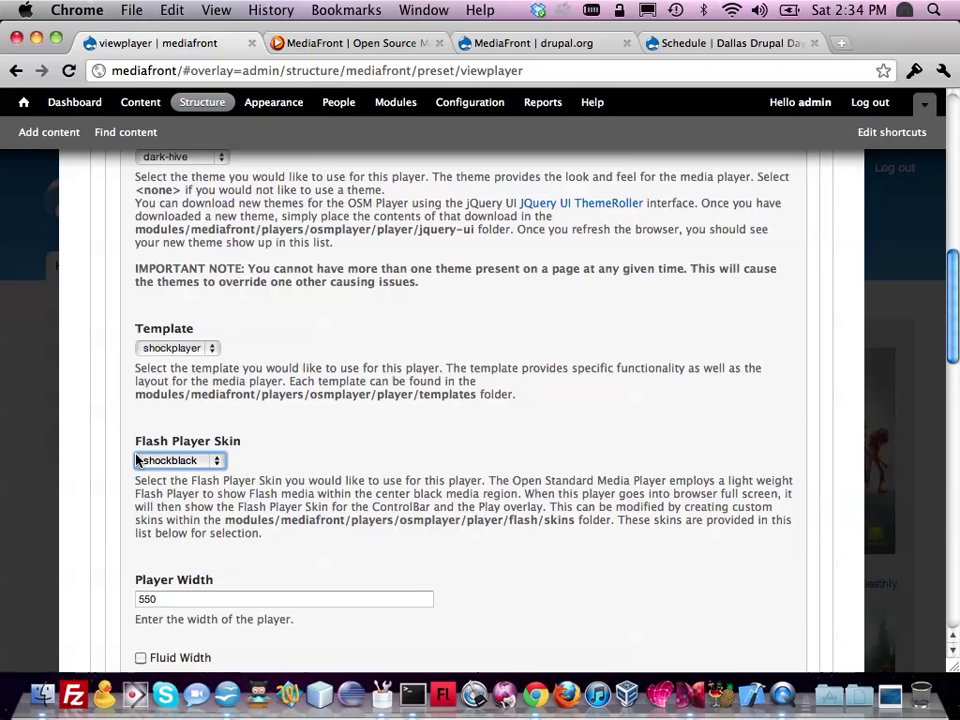
click(285, 396)
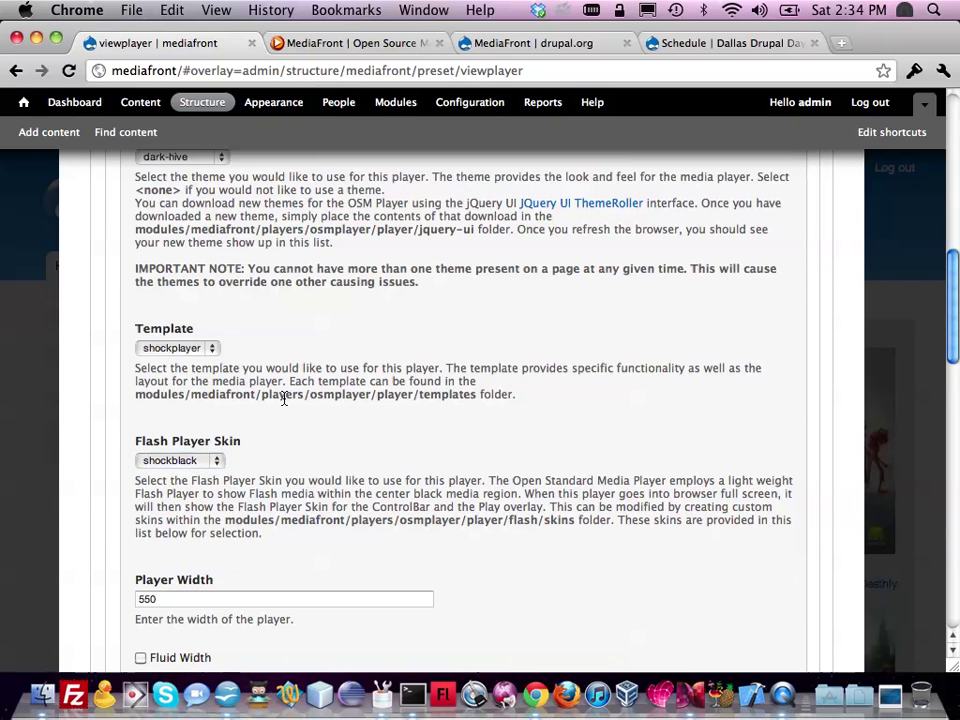
Save the viewplayer preset and close the administration overlay to return to the front page.
scroll(284, 398, up, 5)
scroll(284, 398, down, 10)
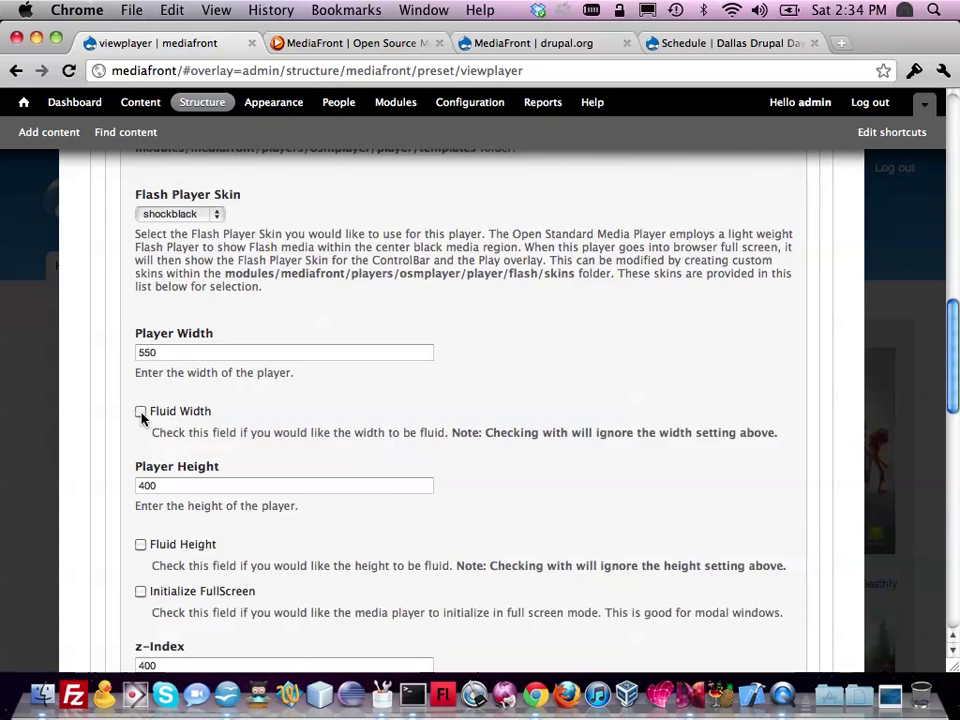
scroll(138, 422, down, 15)
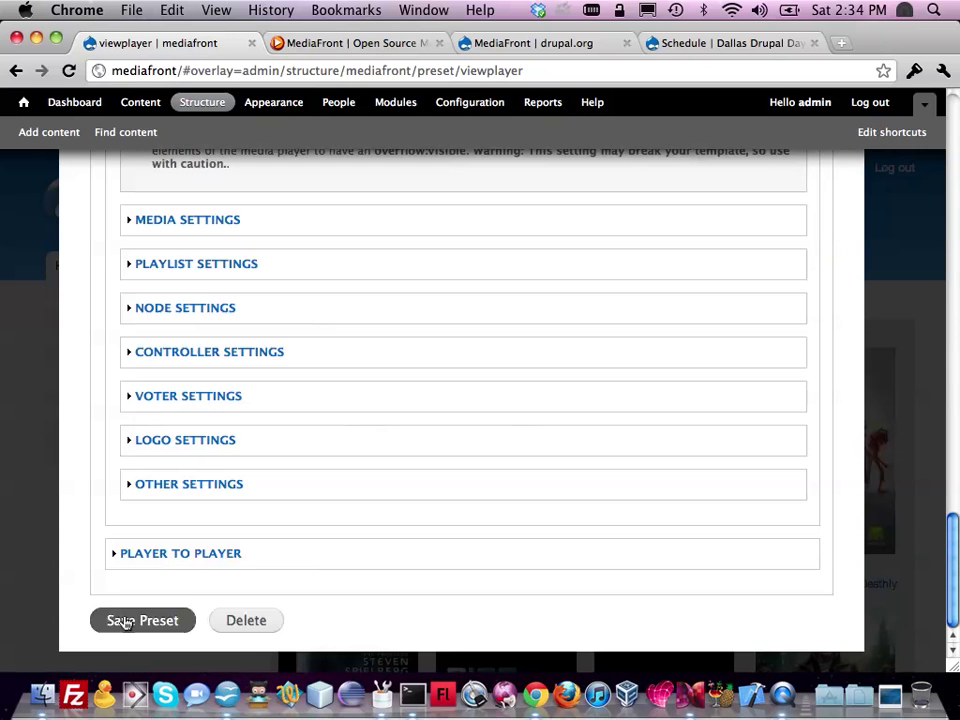
click(122, 621)
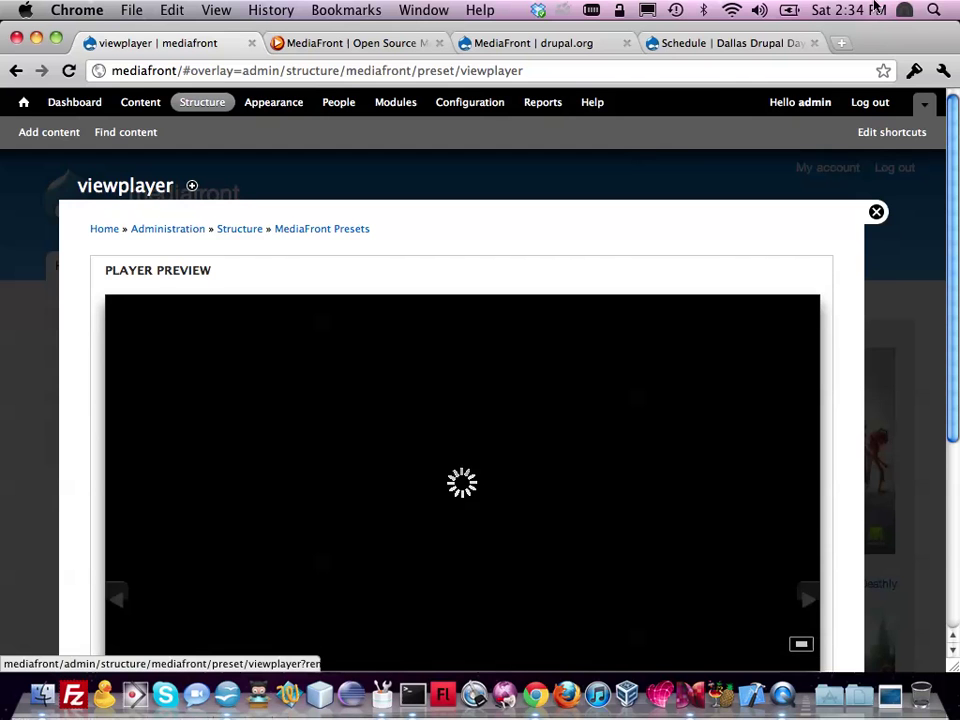
click(876, 211)
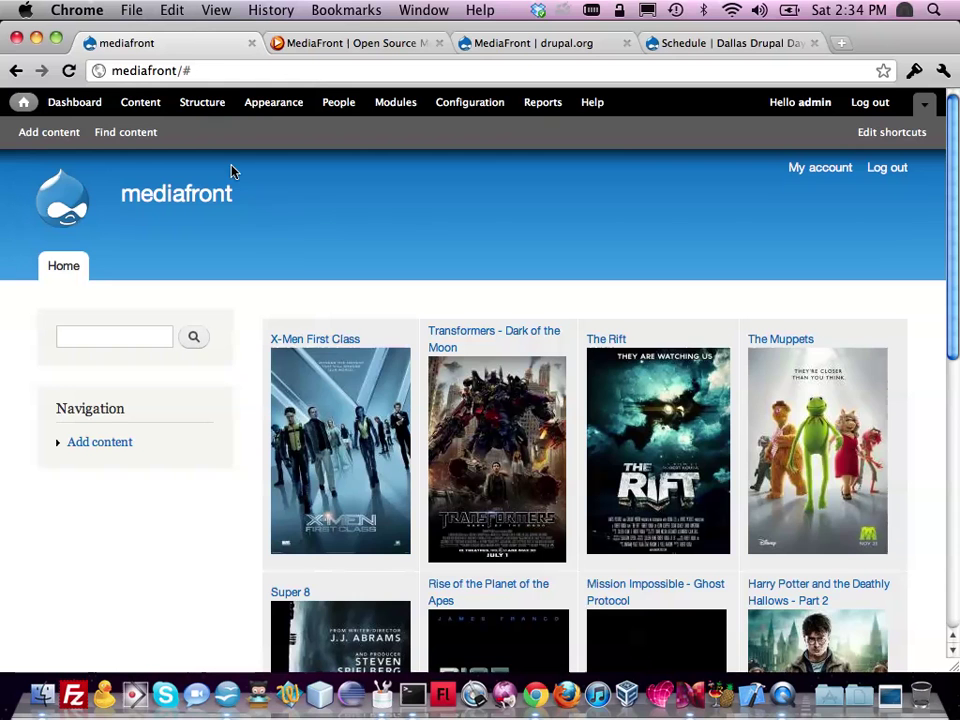
Assign the Media Player block to the Content region and save the block layout.
click(190, 107)
click(141, 264)
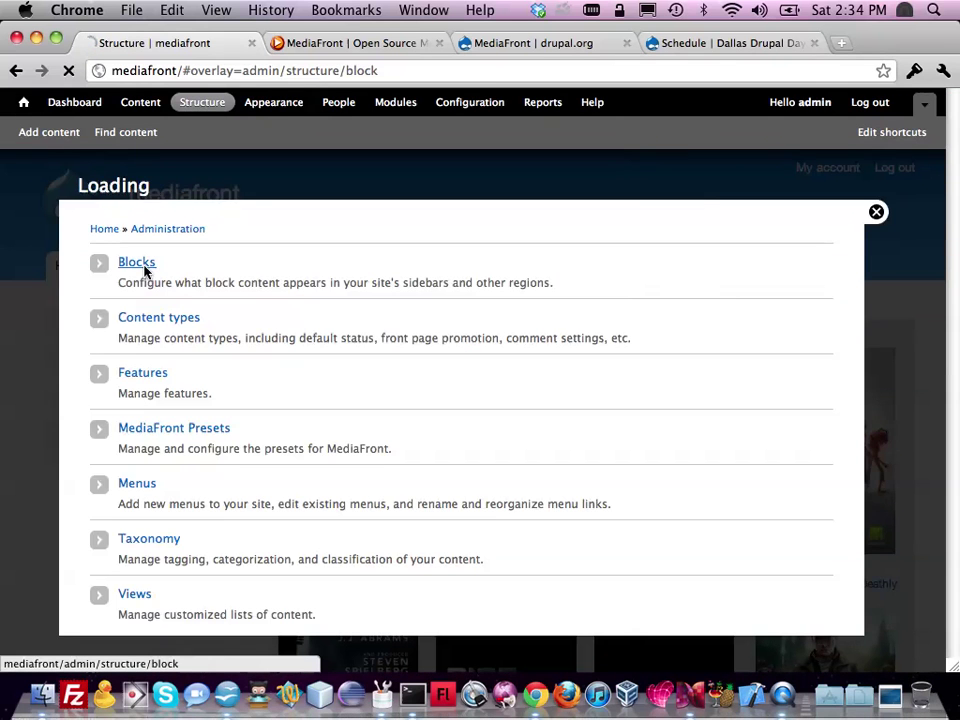
scroll(224, 340, down, 10)
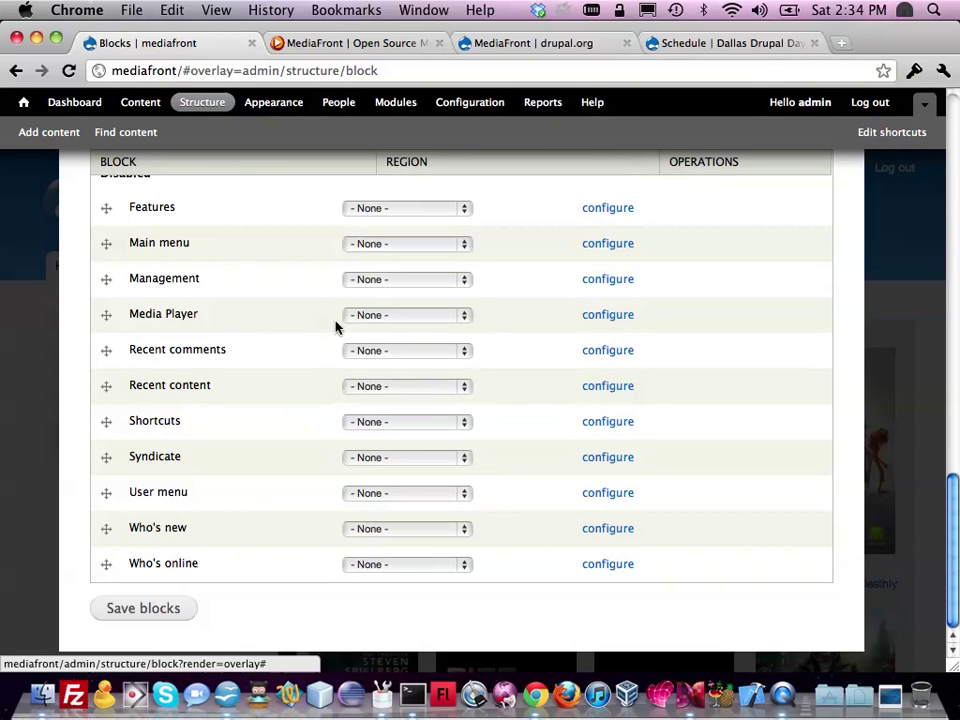
click(396, 316)
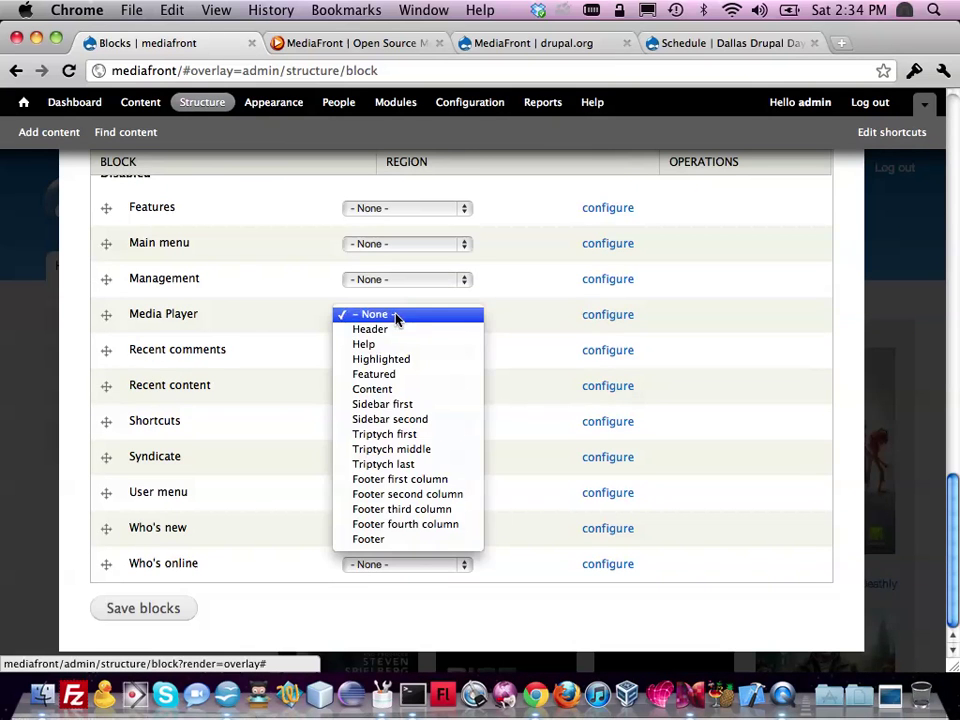
click(396, 389)
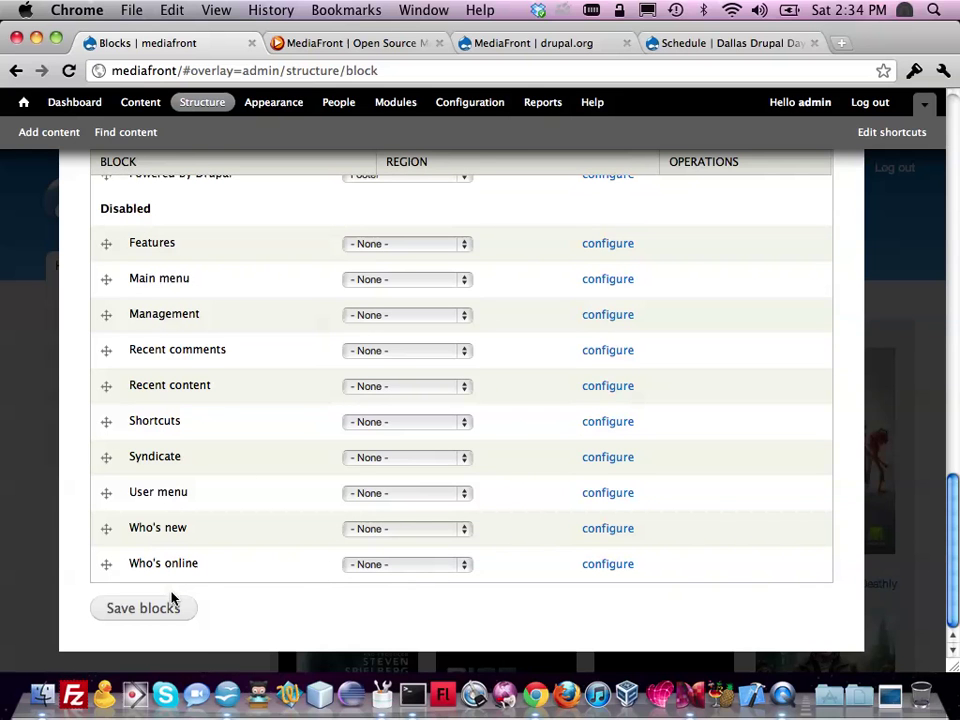
scroll(172, 598, up, 1)
click(165, 658)
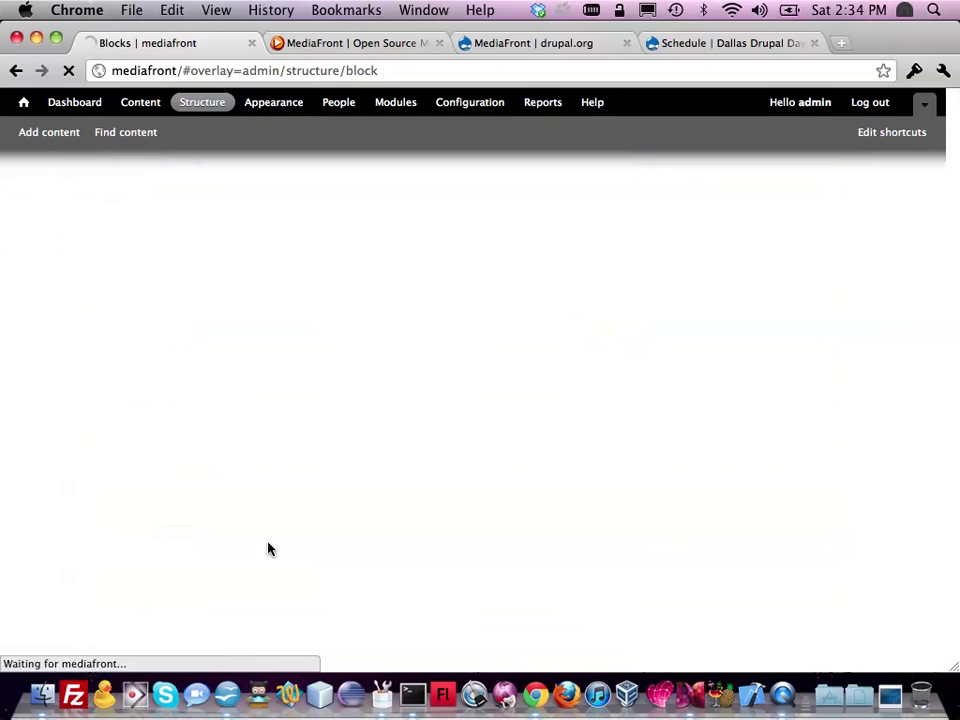
Move the Media Player block above Main page content in the Content region and save the block layout.
scroll(268, 548, down, 5)
scroll(268, 549, down, 3)
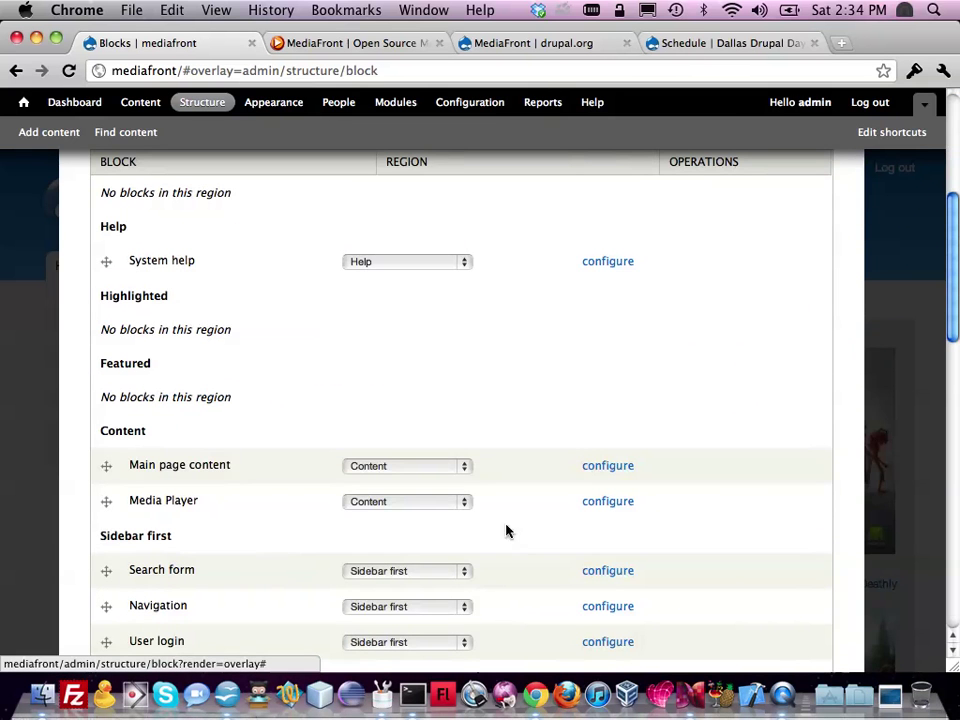
drag(109, 500, 103, 467)
scroll(103, 470, up, 1)
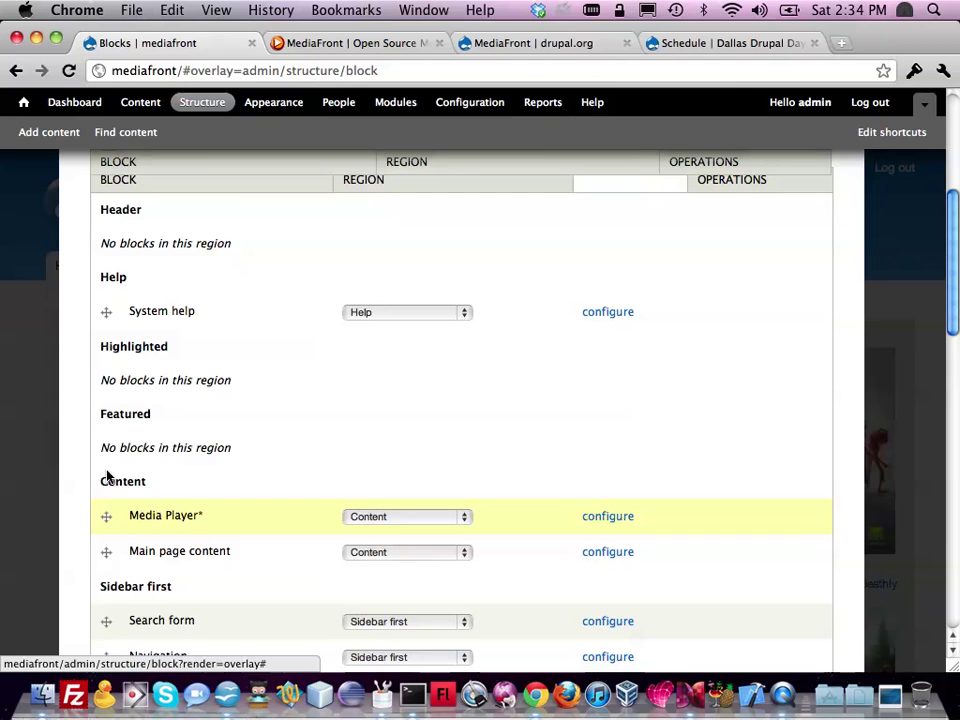
scroll(448, 411, down, 10)
scroll(448, 411, down, 3)
click(146, 608)
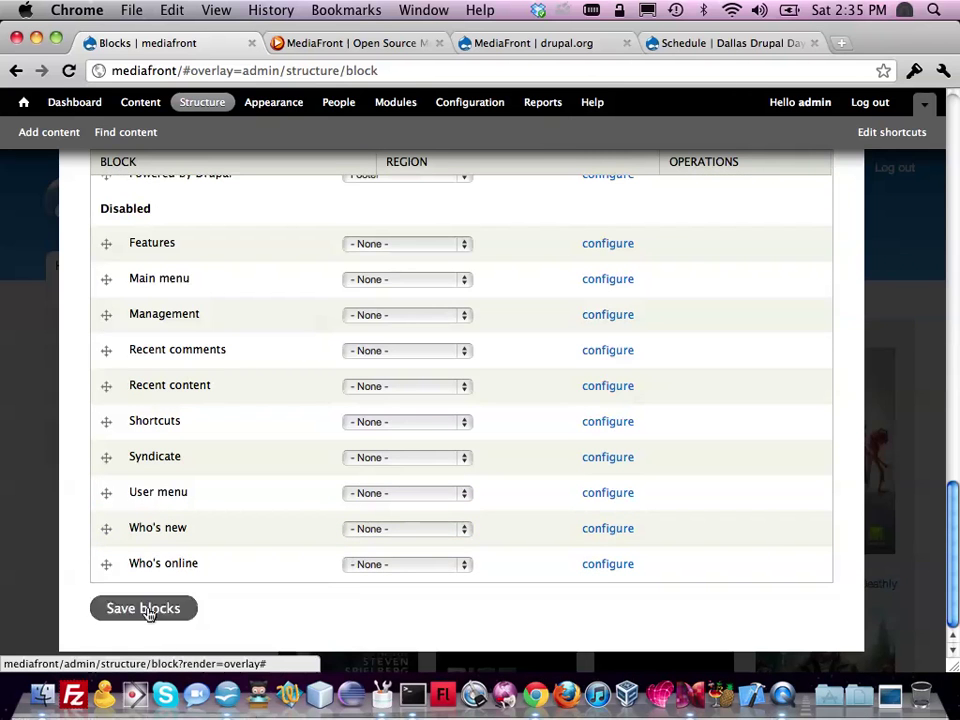
Configure the Media Player block to use the viewplayer preset and link it to the media view.
scroll(330, 540, down, 6)
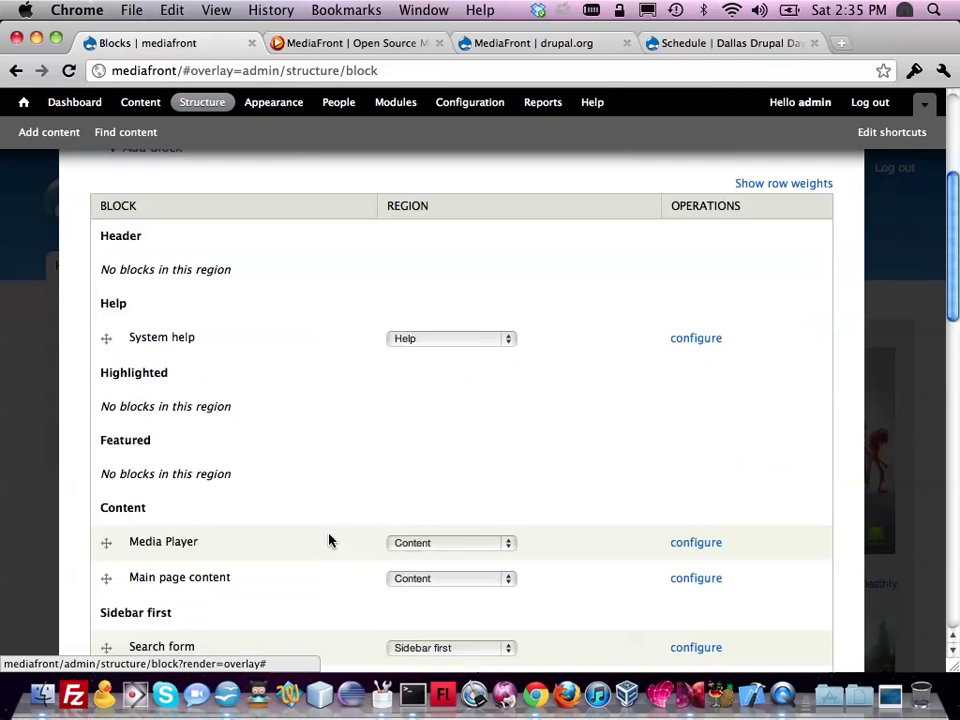
scroll(640, 455, down, 2)
click(607, 446)
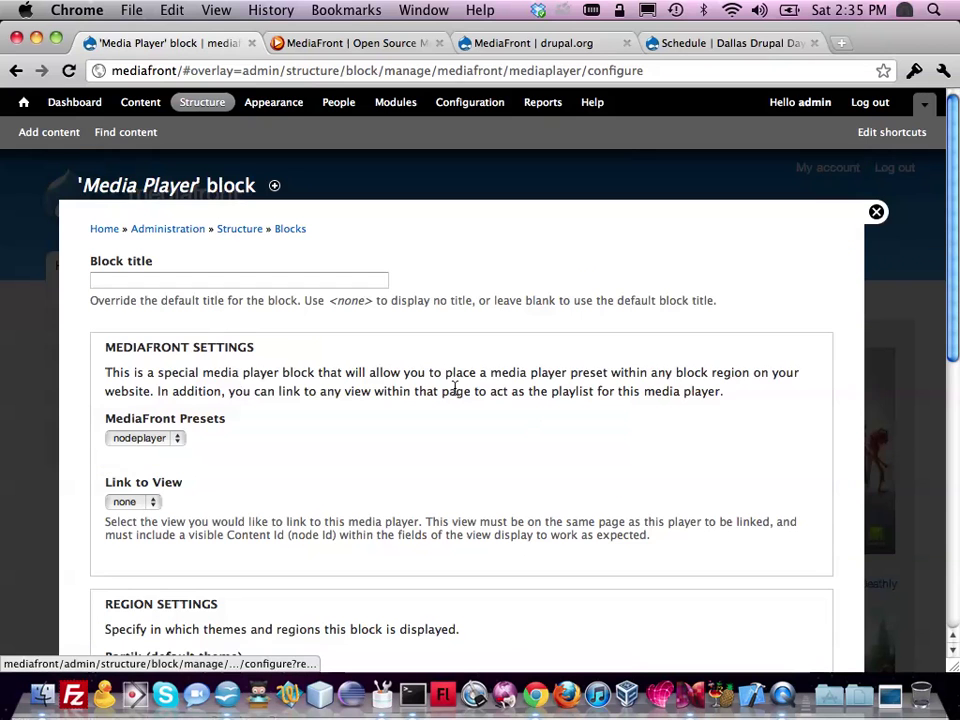
click(155, 442)
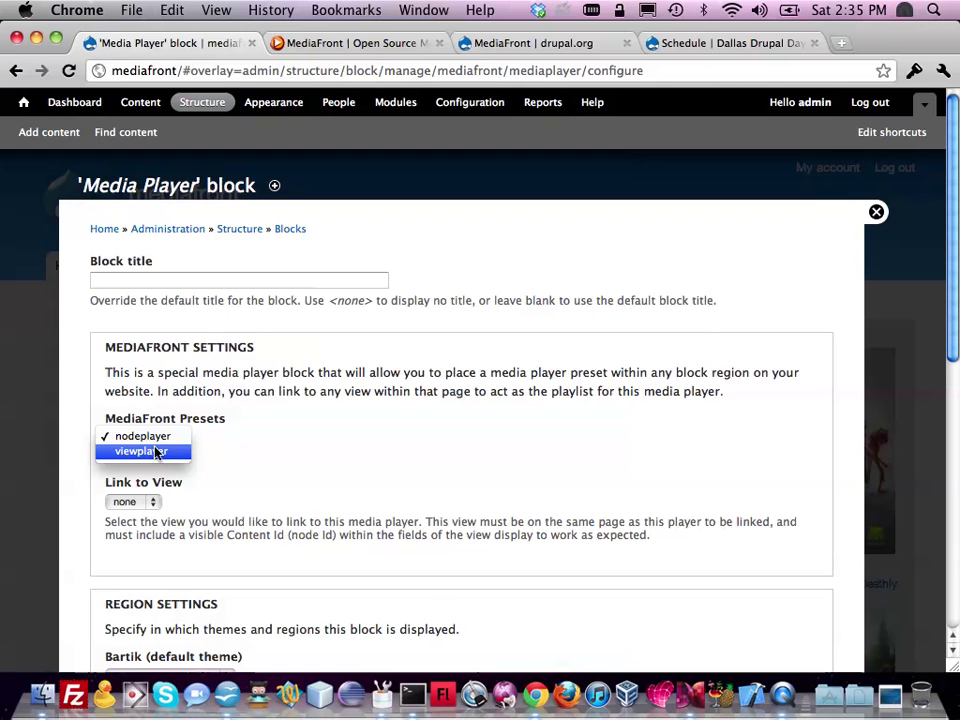
click(156, 453)
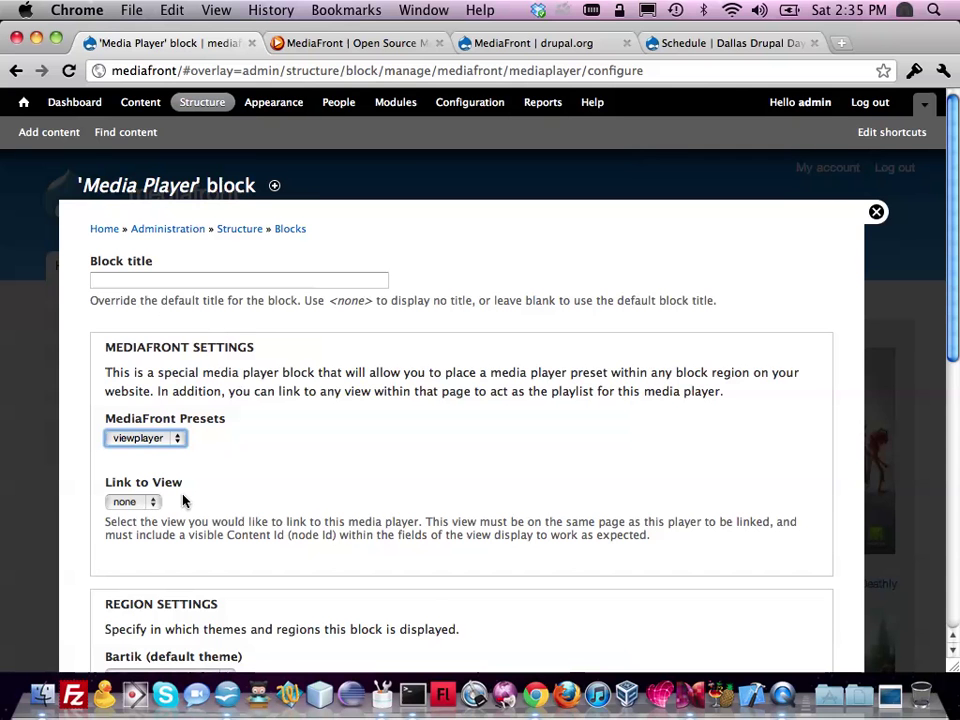
click(133, 502)
click(133, 516)
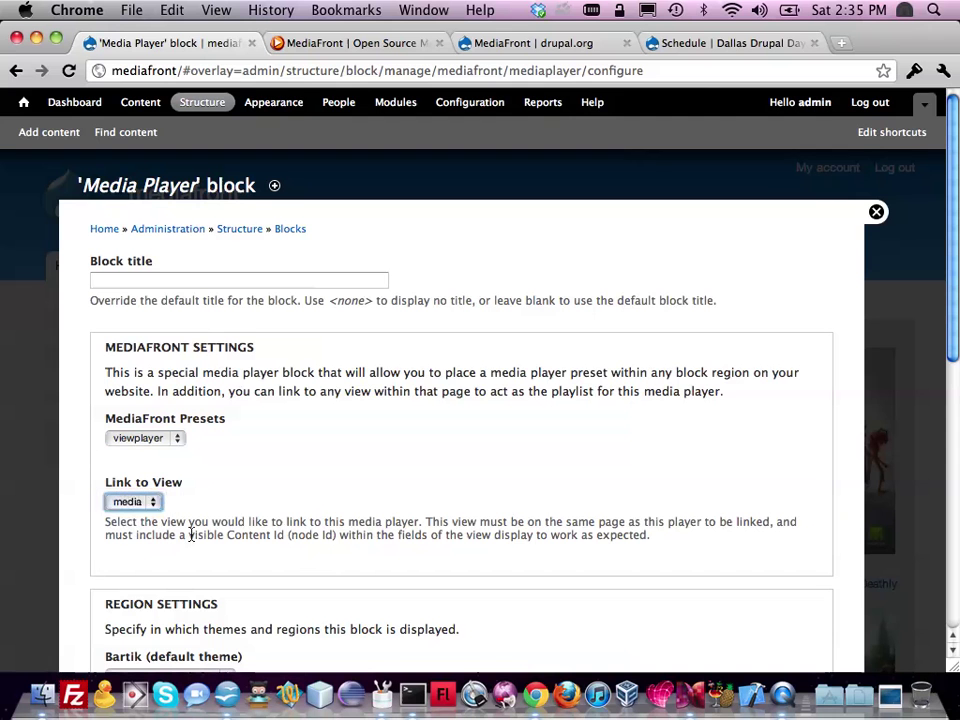
click(197, 540)
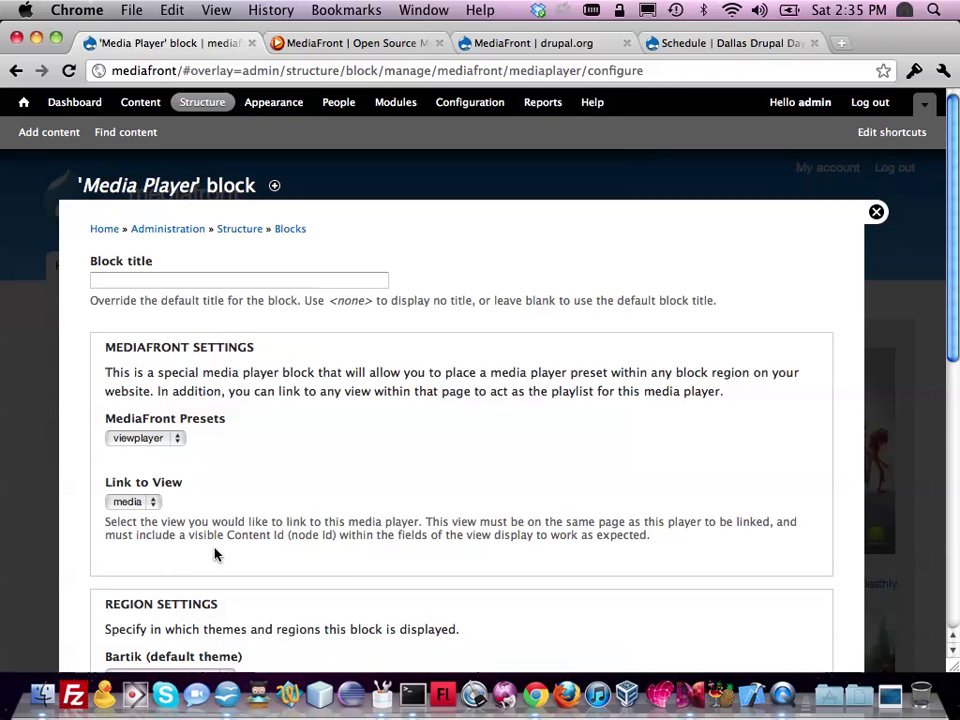
Save the Media Player block's settings and close the administration overlay to return to the front page.
scroll(214, 553, down, 10)
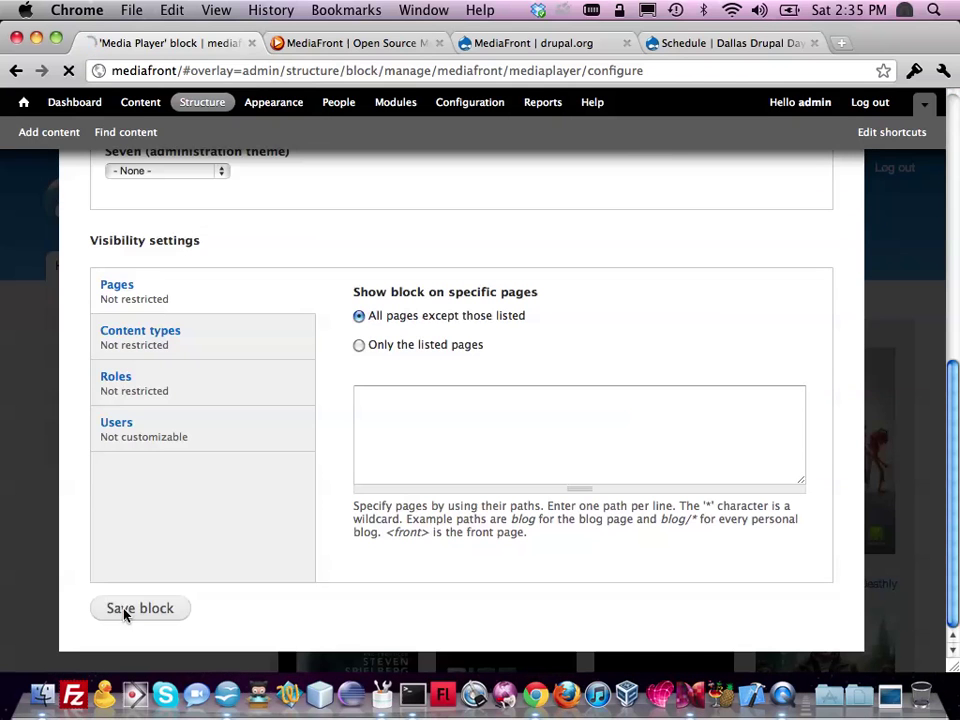
click(128, 609)
click(876, 213)
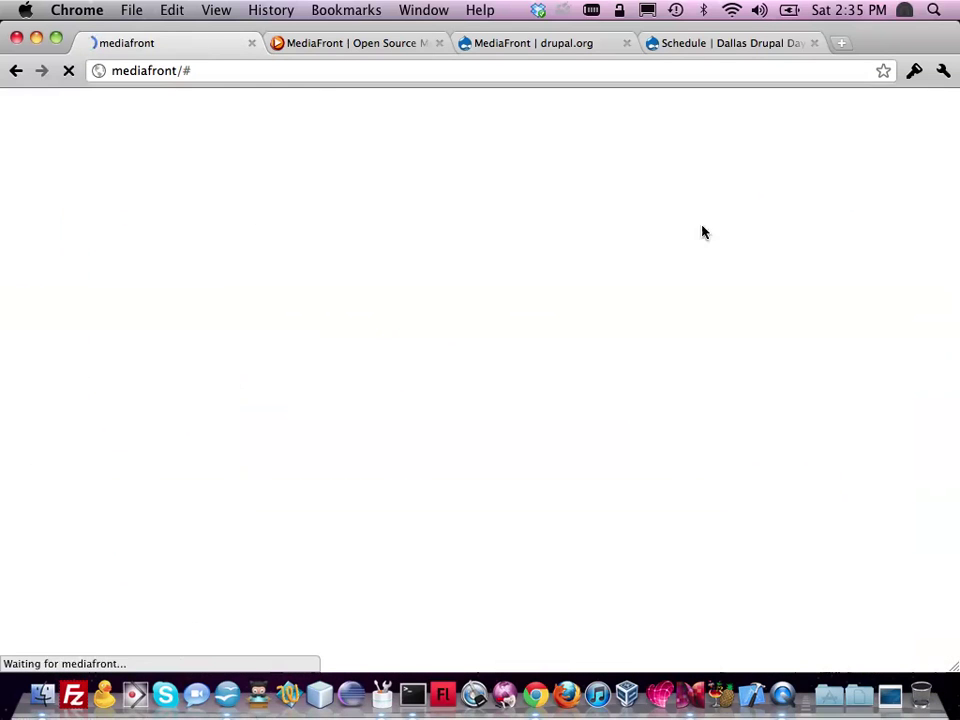
Test the player by playing Transformers - Dark of the Moon and The Rift from the grid, then pause and skip to the next video.
scroll(654, 231, down, 5)
scroll(653, 233, up, 1)
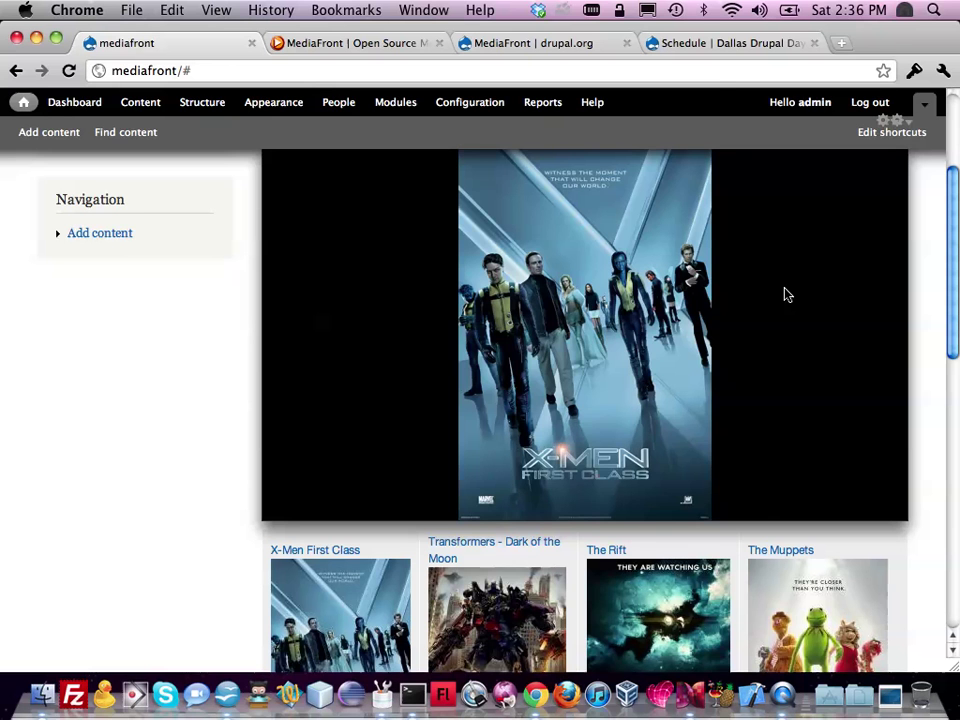
click(463, 637)
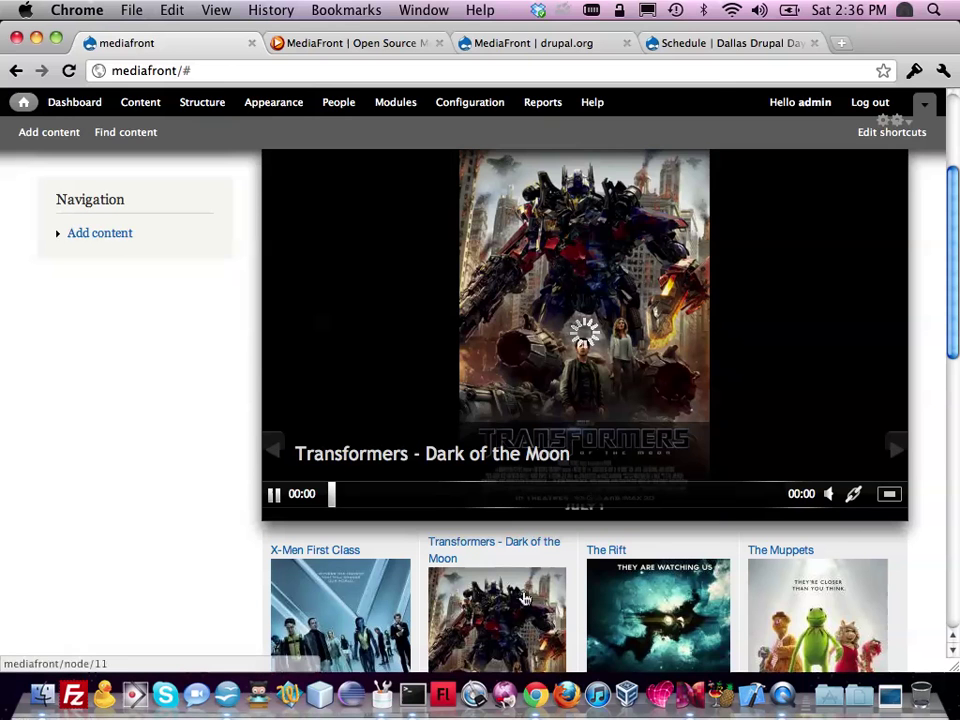
click(602, 623)
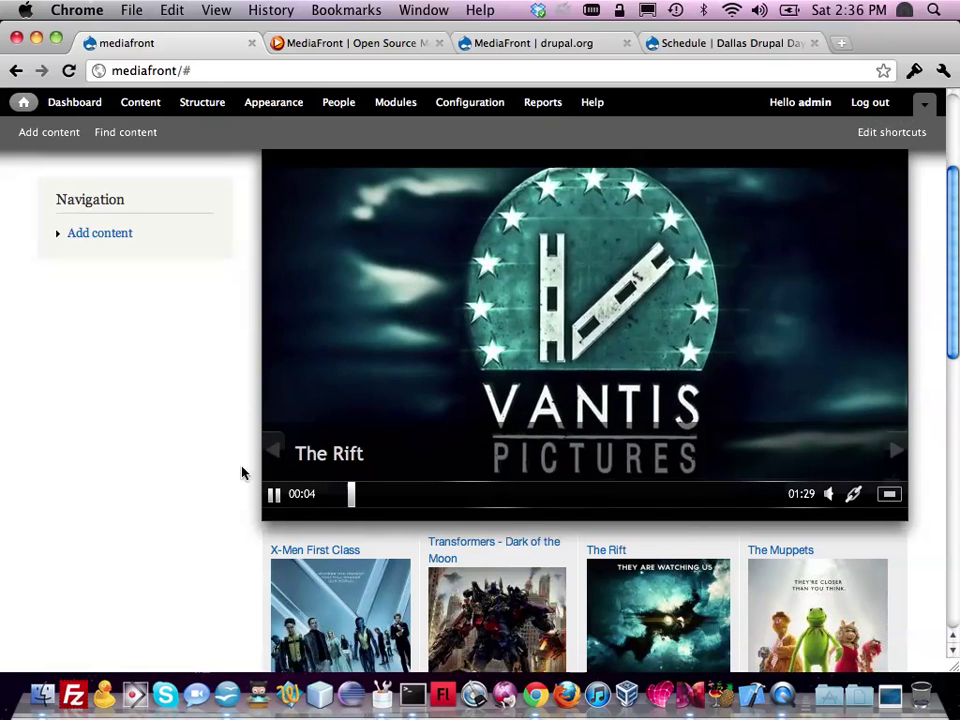
click(272, 494)
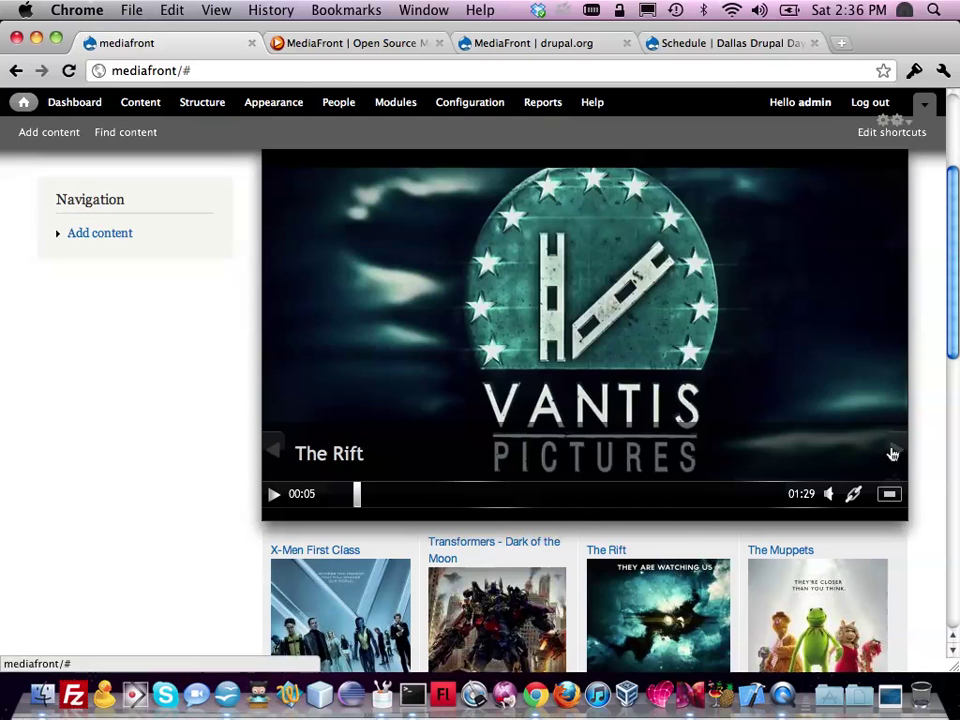
click(896, 455)
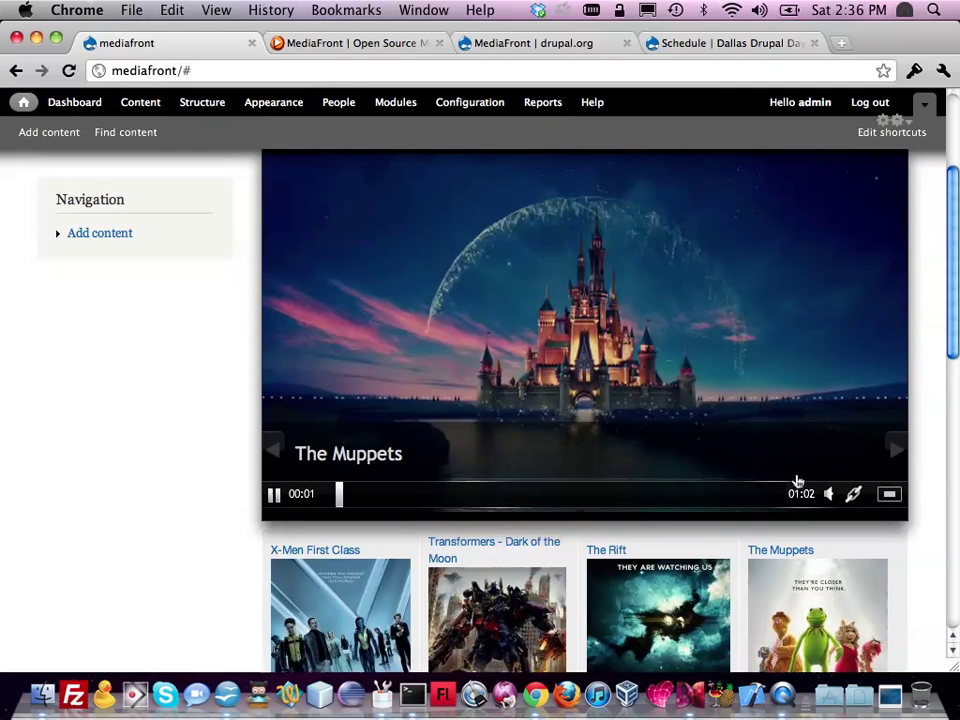
Lower the player's volume while The Muppets trailer plays, and pause the trailer.
mouse_move(828, 490)
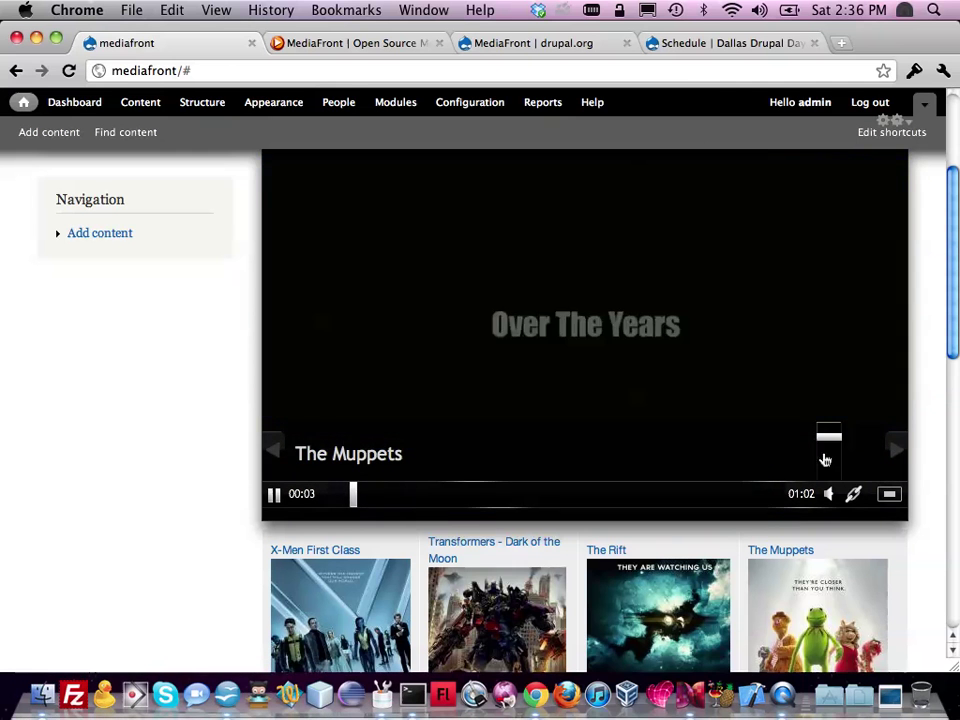
click(824, 458)
drag(824, 462, 821, 479)
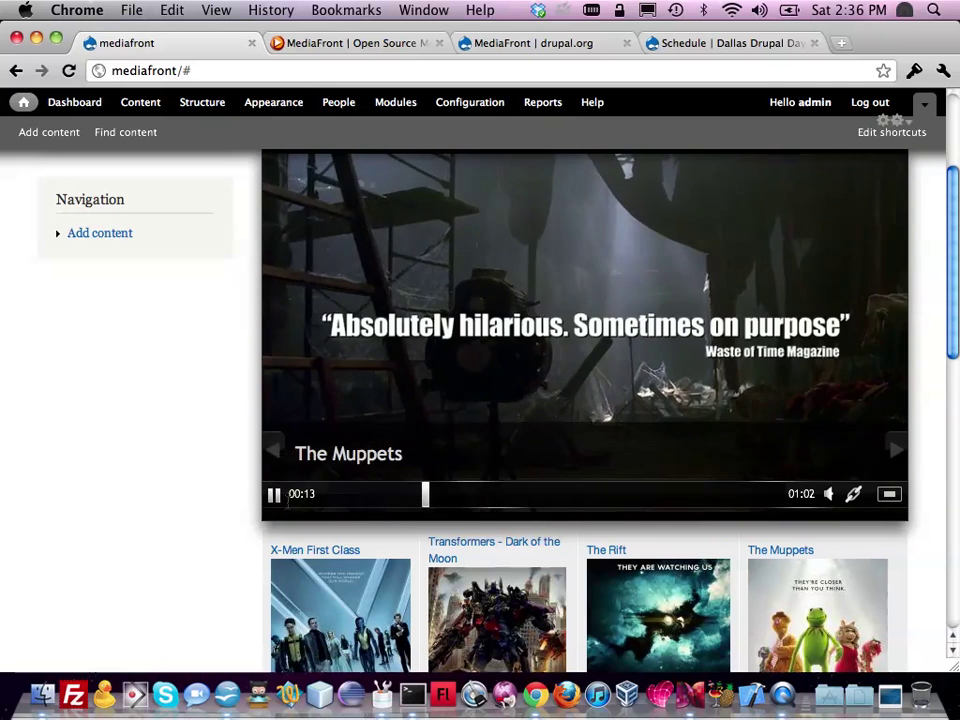
click(273, 494)
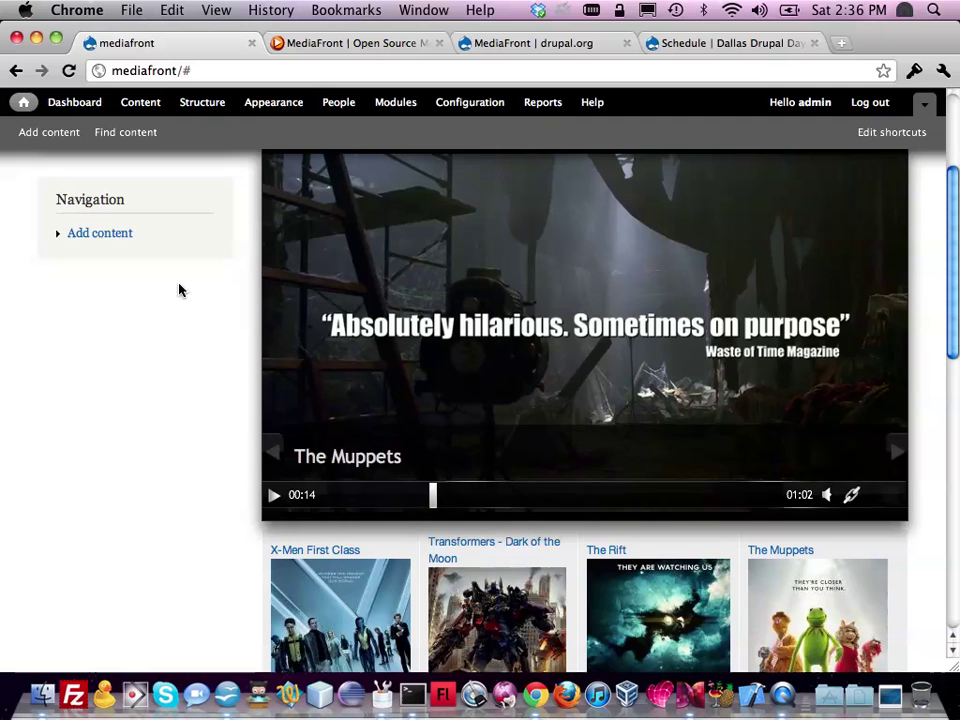
Look over the front page's Media Player block and the movie poster grid beneath it.
scroll(187, 357, up, 3)
scroll(187, 357, down, 2)
scroll(187, 357, down, 1)
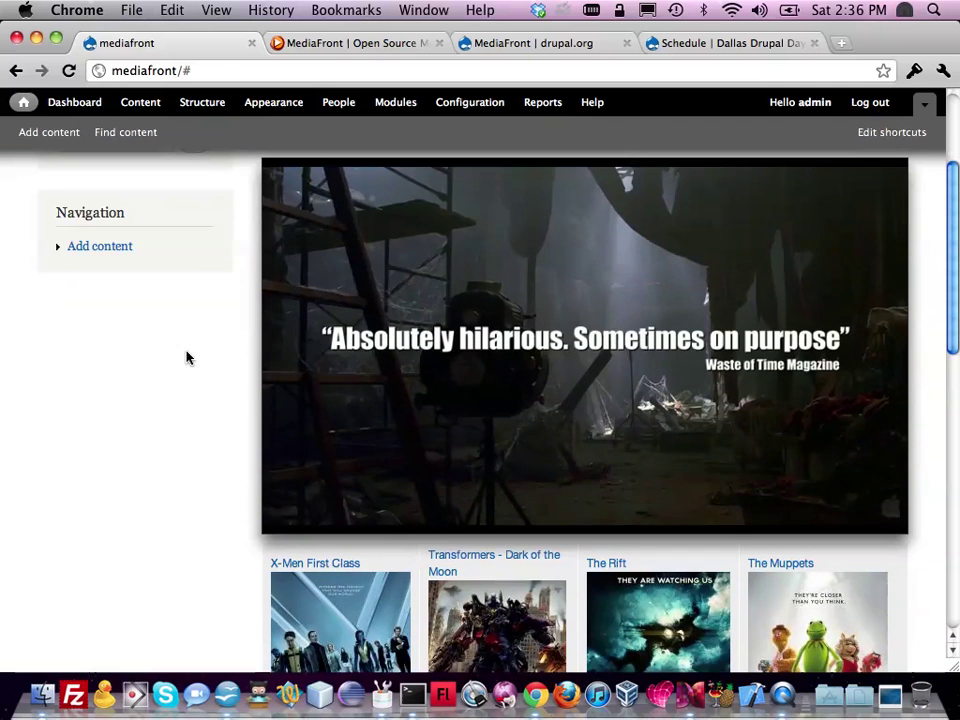
mouse_move(476, 353)
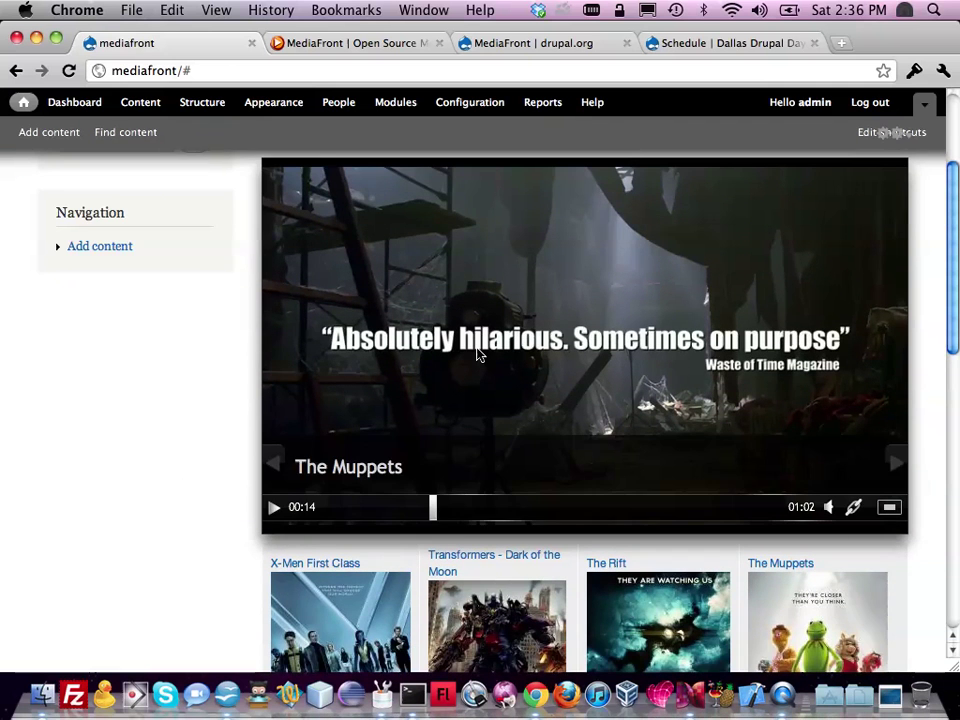
scroll(476, 380, down, 5)
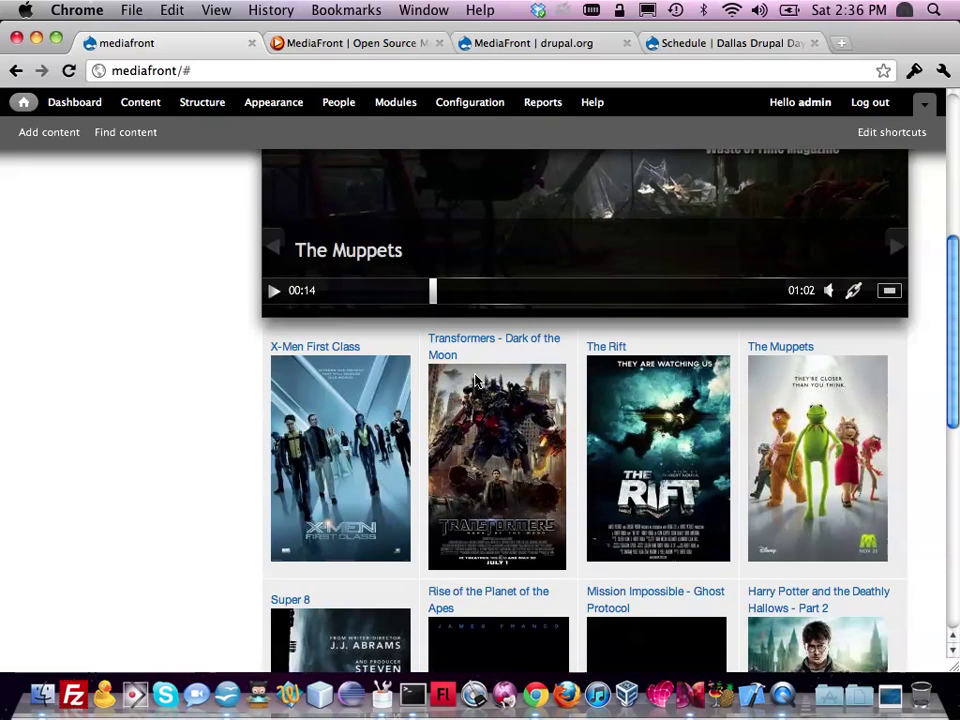
scroll(476, 380, down, 1)
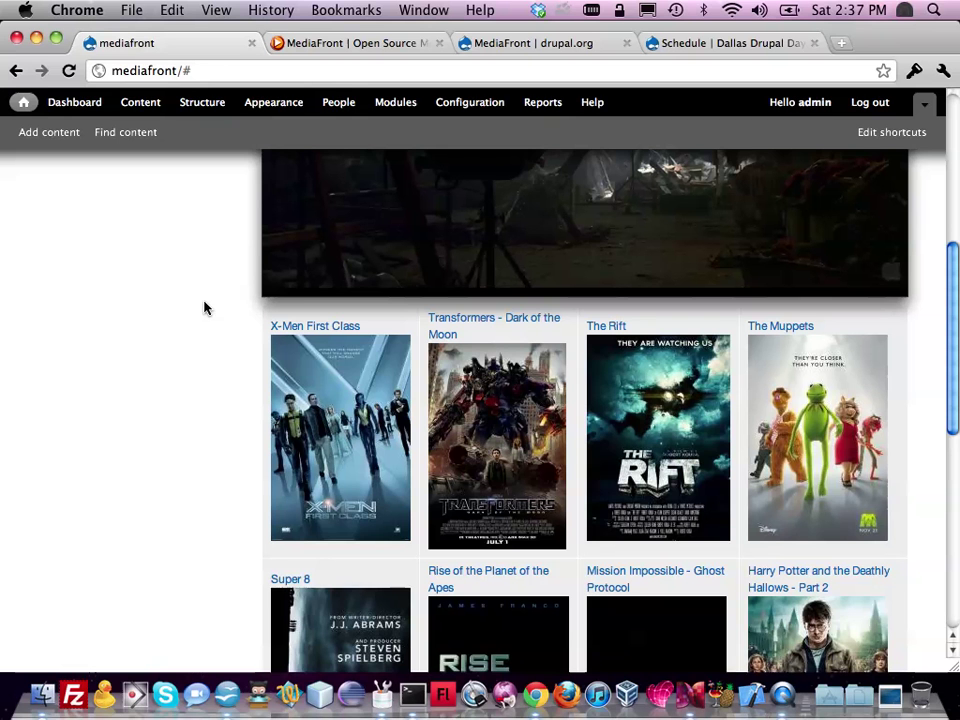
scroll(204, 308, up, 5)
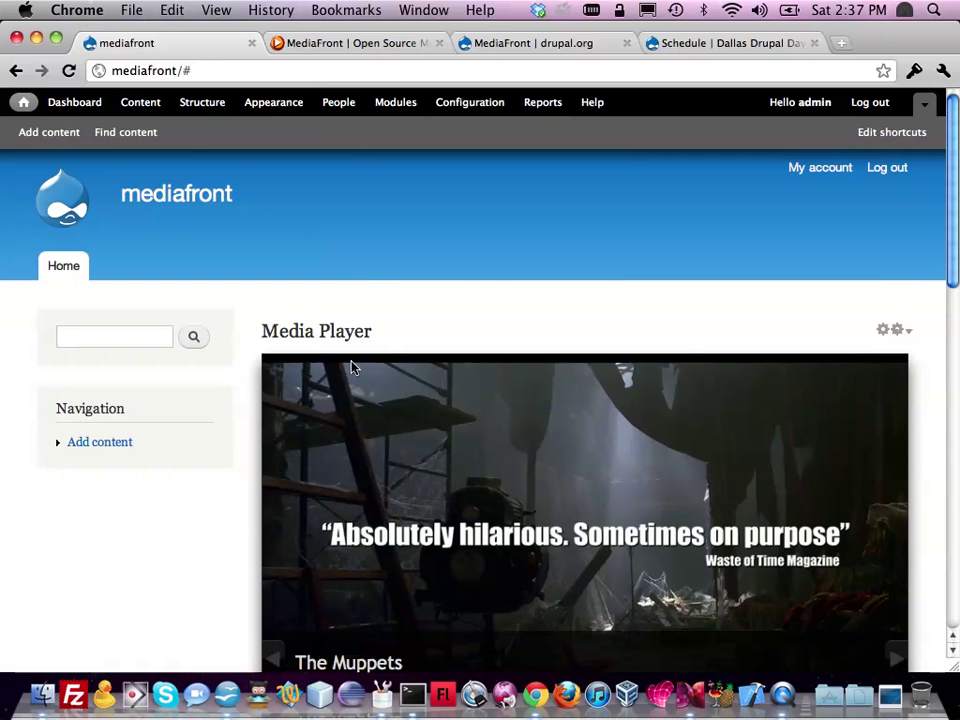
Open the media view for editing from the front page and review its format, fields, filter and sort settings.
click(907, 332)
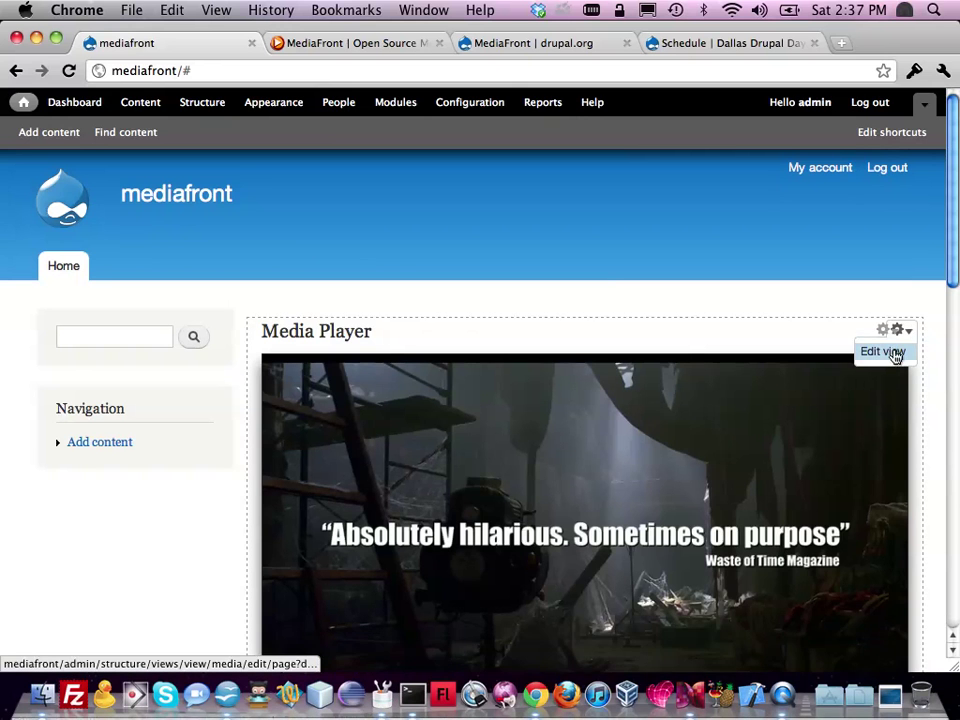
click(895, 354)
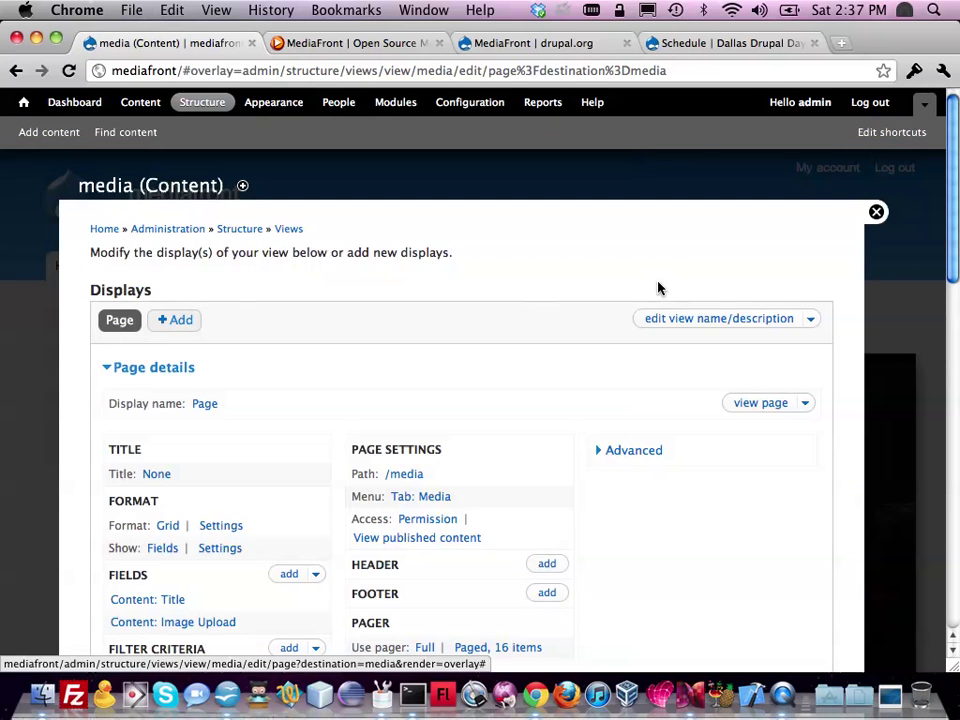
scroll(410, 252, down, 5)
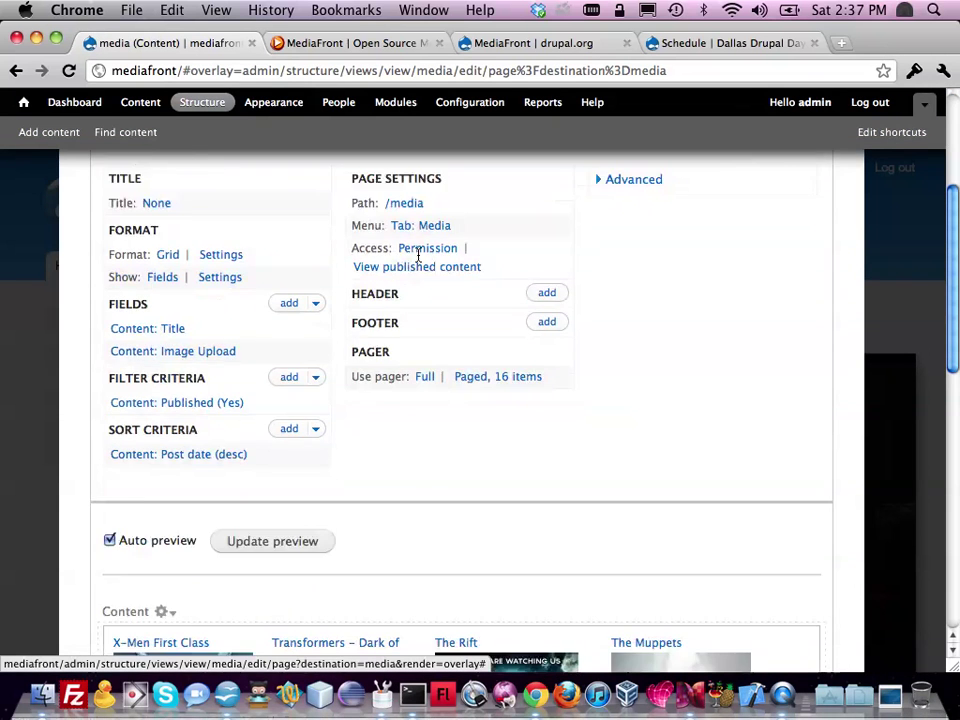
scroll(418, 255, up, 1)
scroll(418, 257, up, 1)
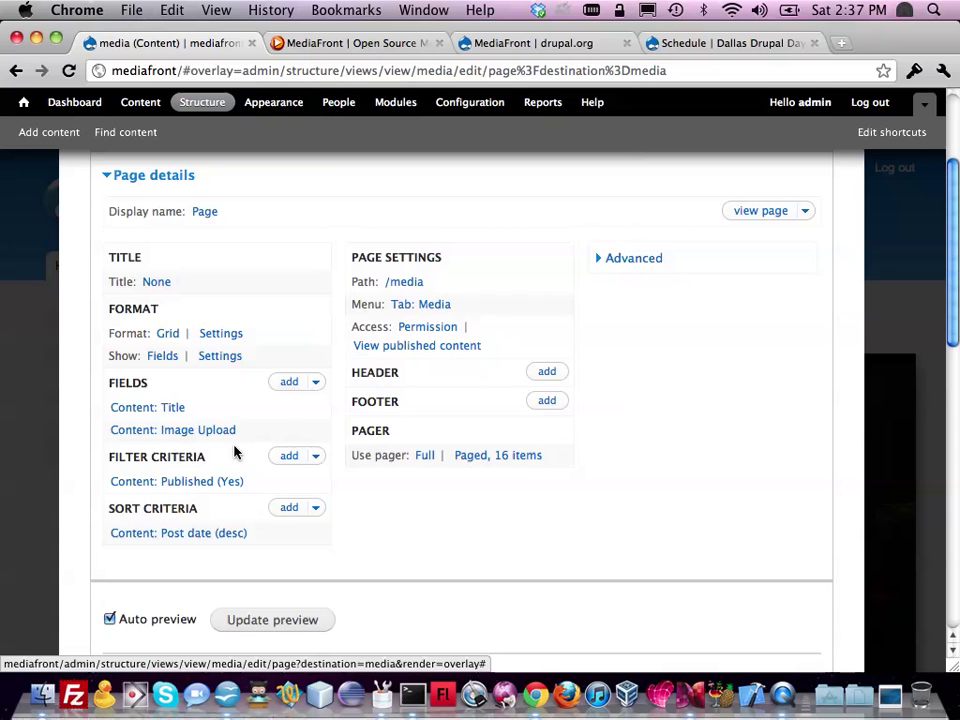
scroll(227, 435, up, 3)
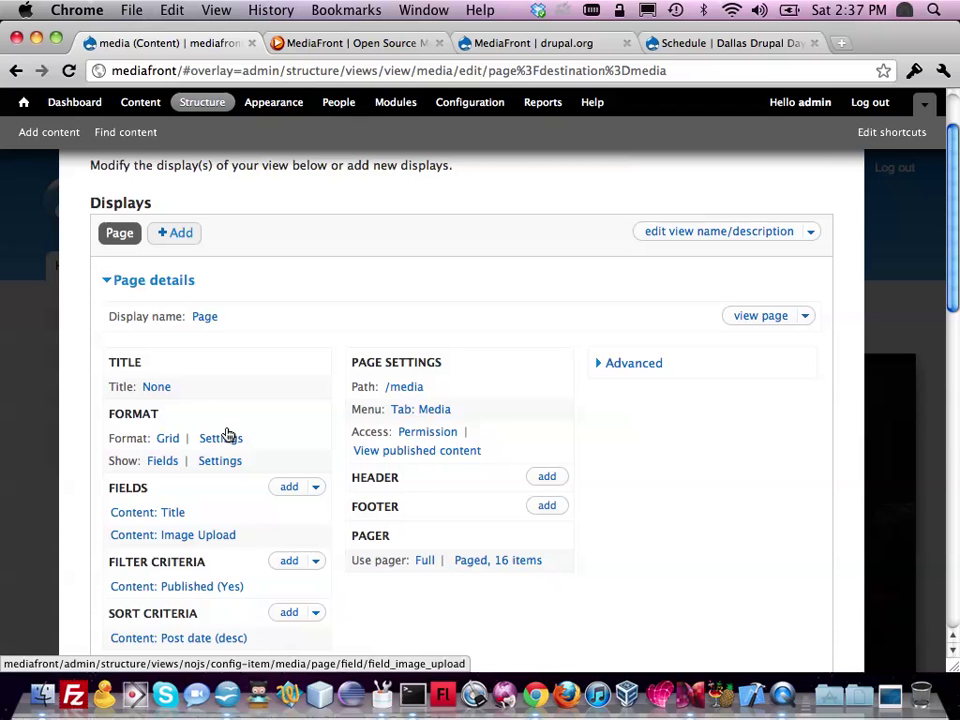
Add a MediaFront preset named player that uses the Open Standard Media Player.
click(140, 102)
click(196, 104)
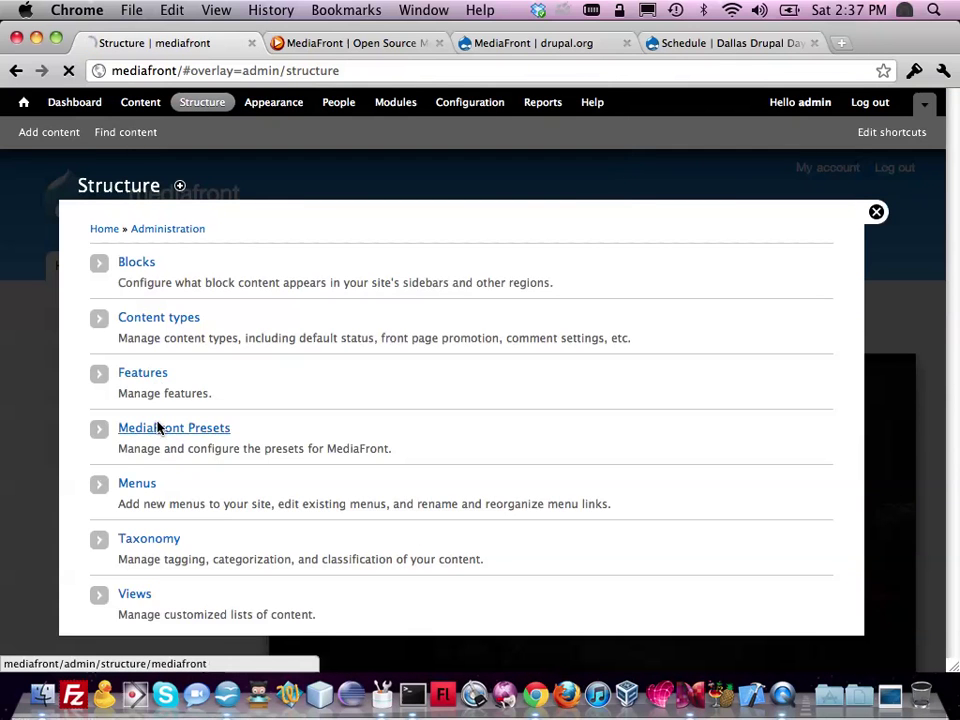
click(158, 428)
click(668, 187)
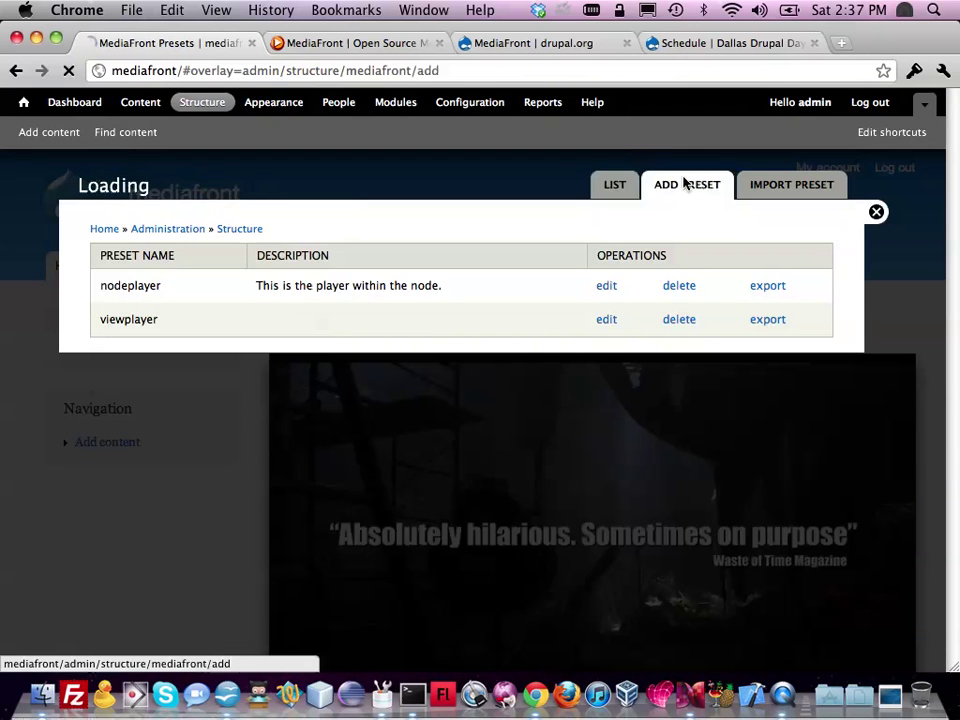
click(235, 324)
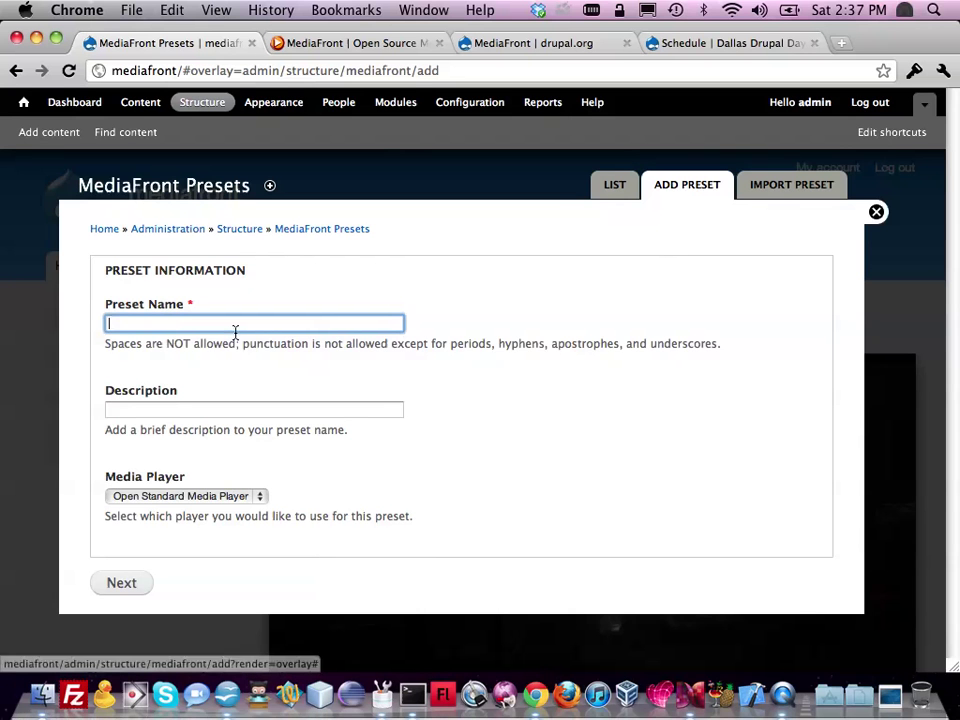
text(player)
key(Tab)
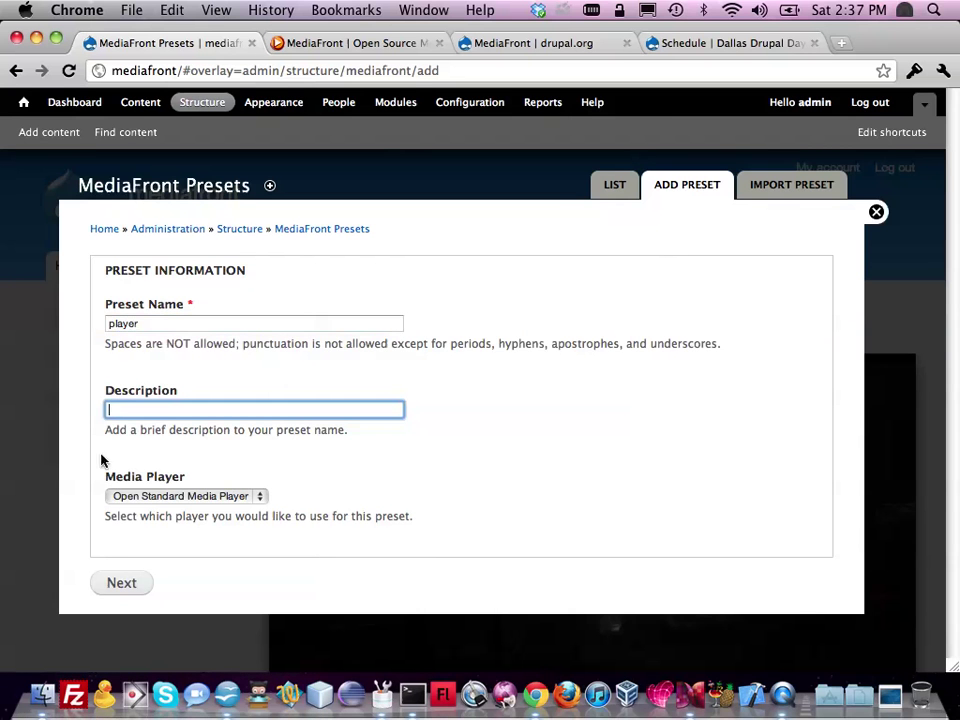
click(110, 583)
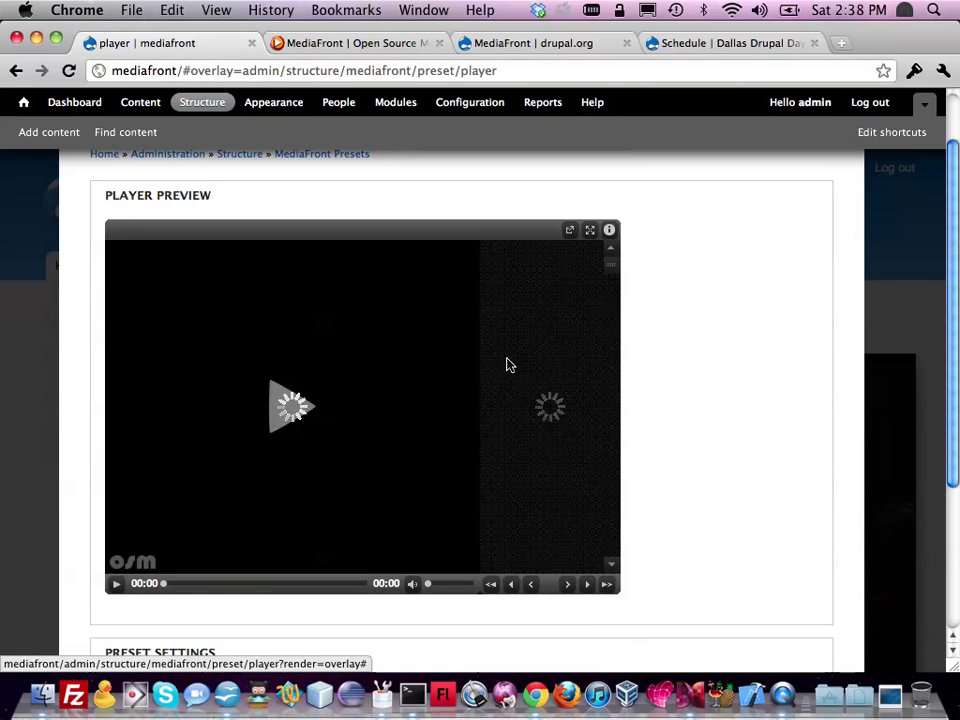
Enable Fluid Width in the player preset's presentation settings.
scroll(507, 365, down, 3)
scroll(514, 296, up, 3)
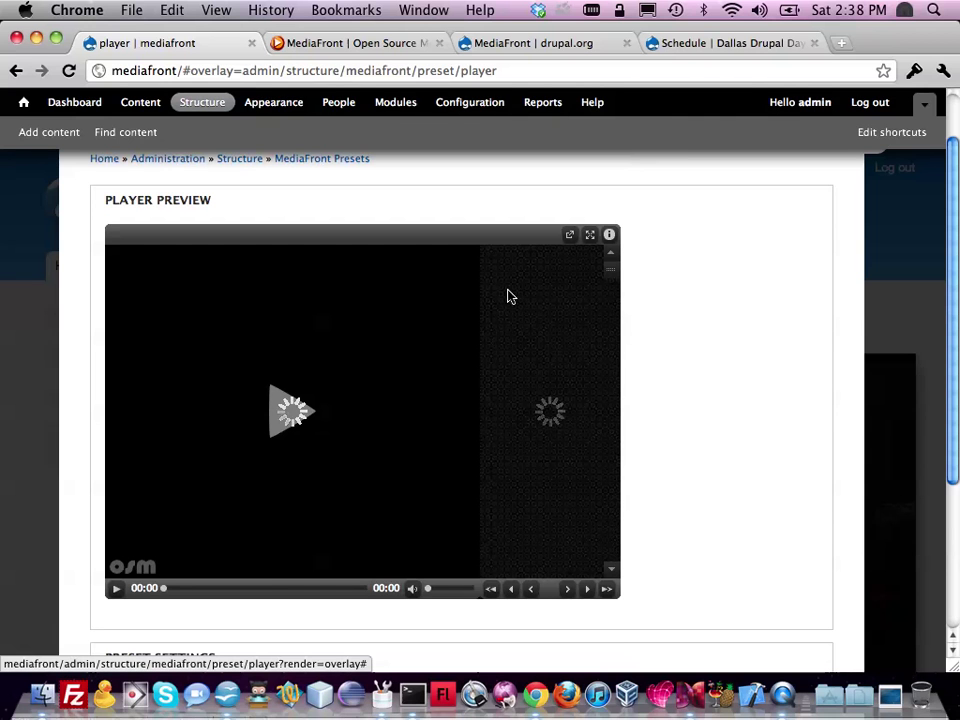
scroll(508, 296, down, 5)
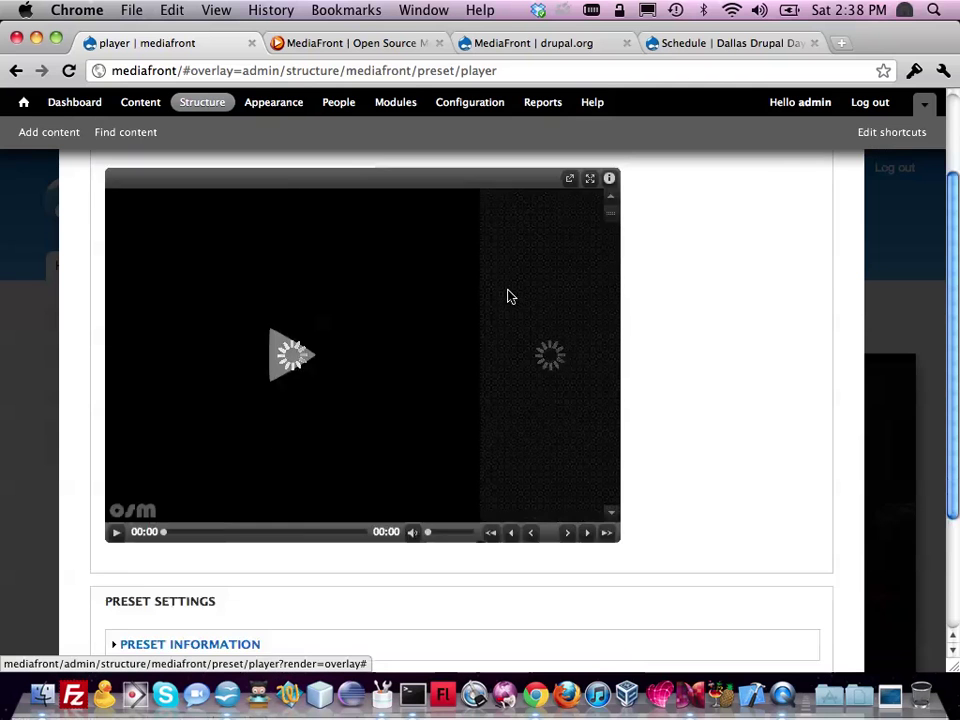
click(176, 510)
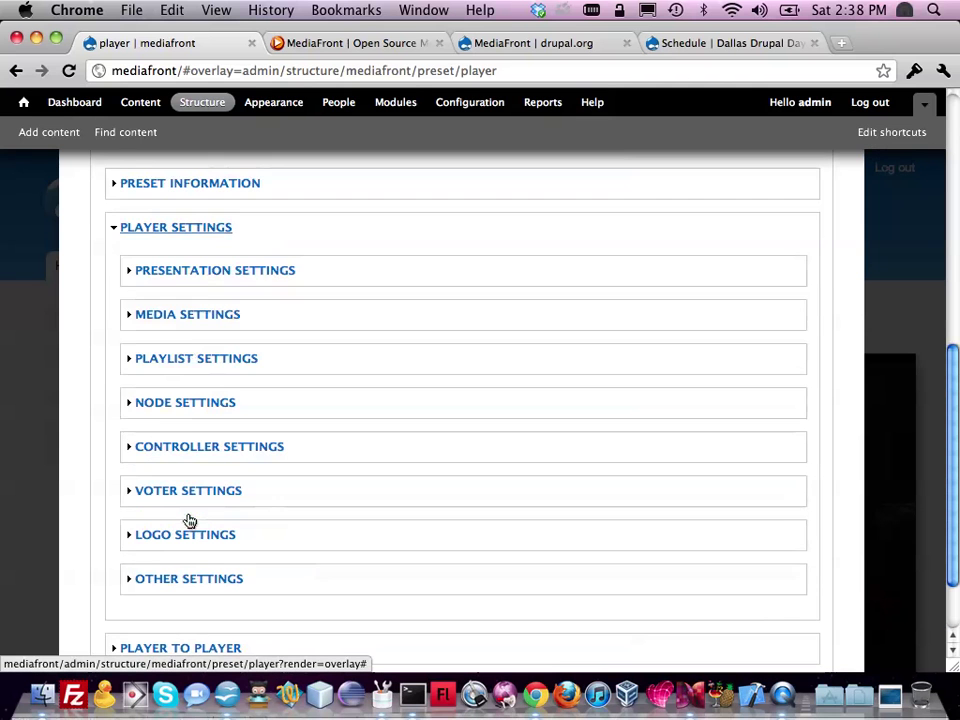
click(208, 283)
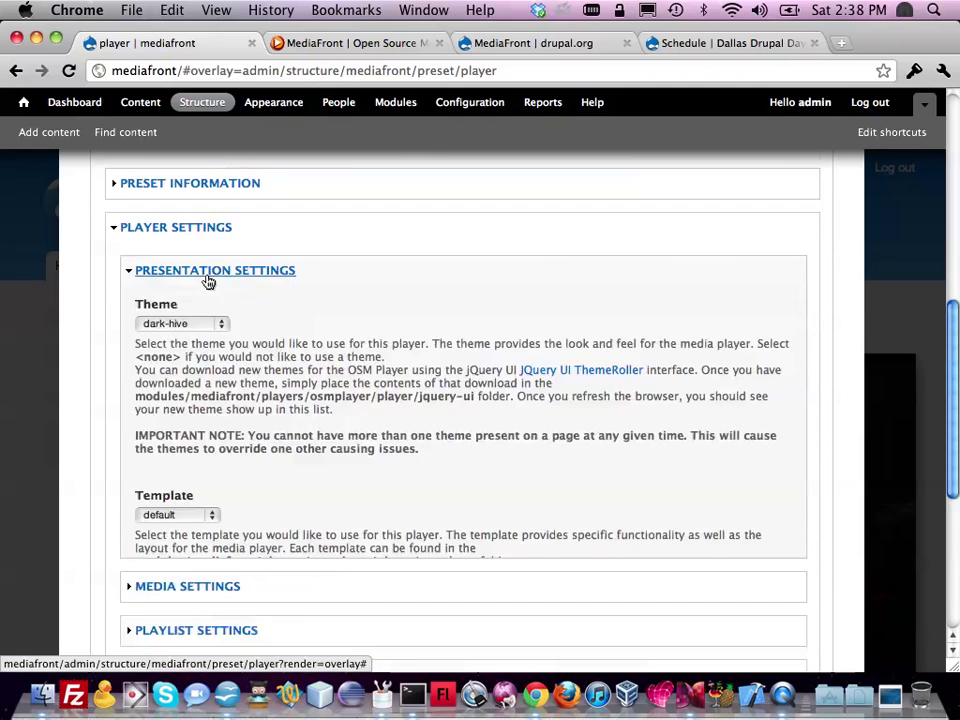
scroll(195, 347, down, 9)
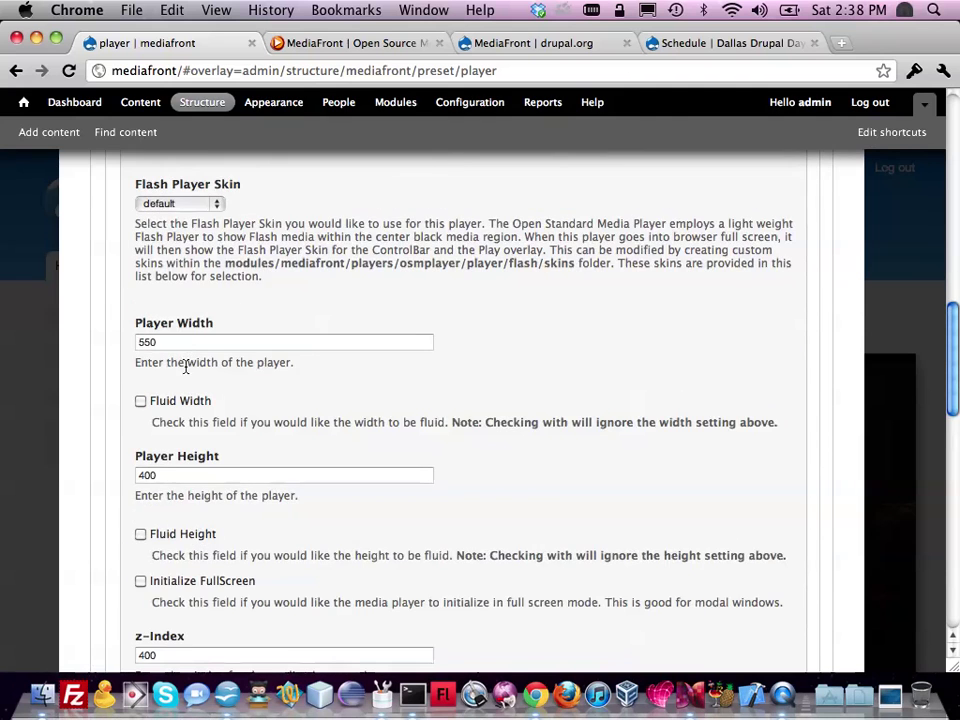
click(140, 401)
scroll(138, 402, down, 8)
scroll(137, 403, down, 10)
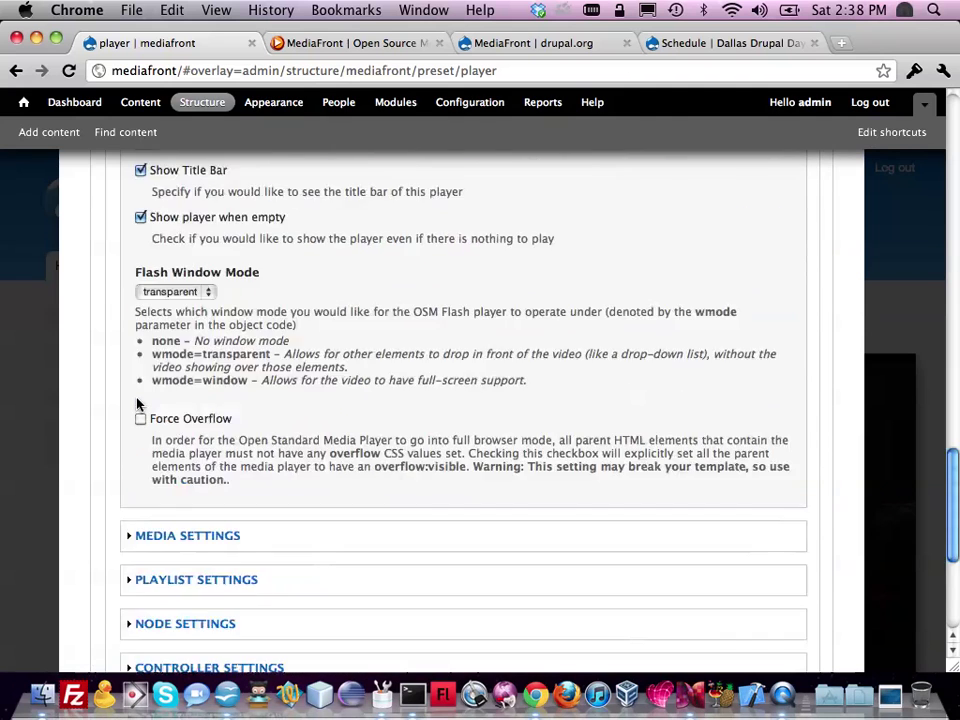
Set the preset's playlist orientation to Horizontal in the playlist display settings and save the preset.
click(175, 390)
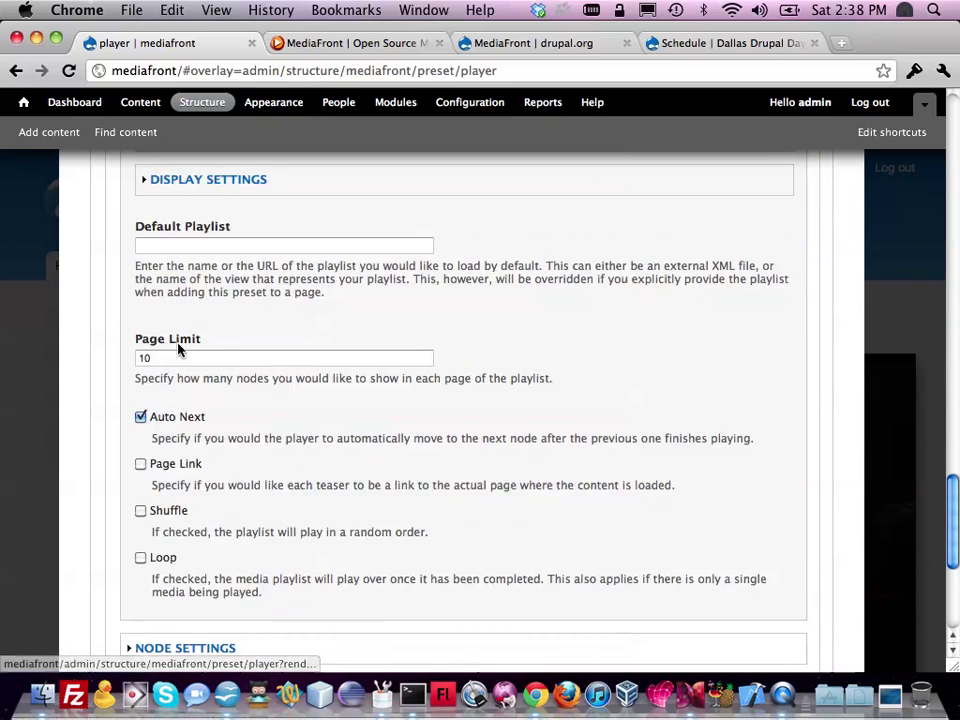
scroll(180, 349, up, 3)
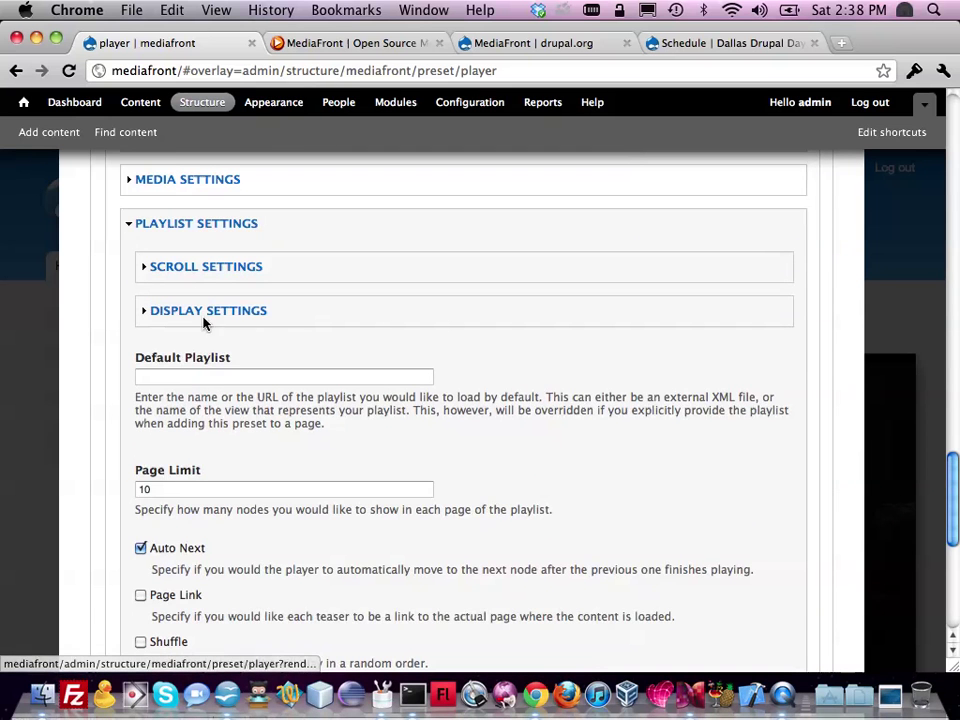
click(206, 314)
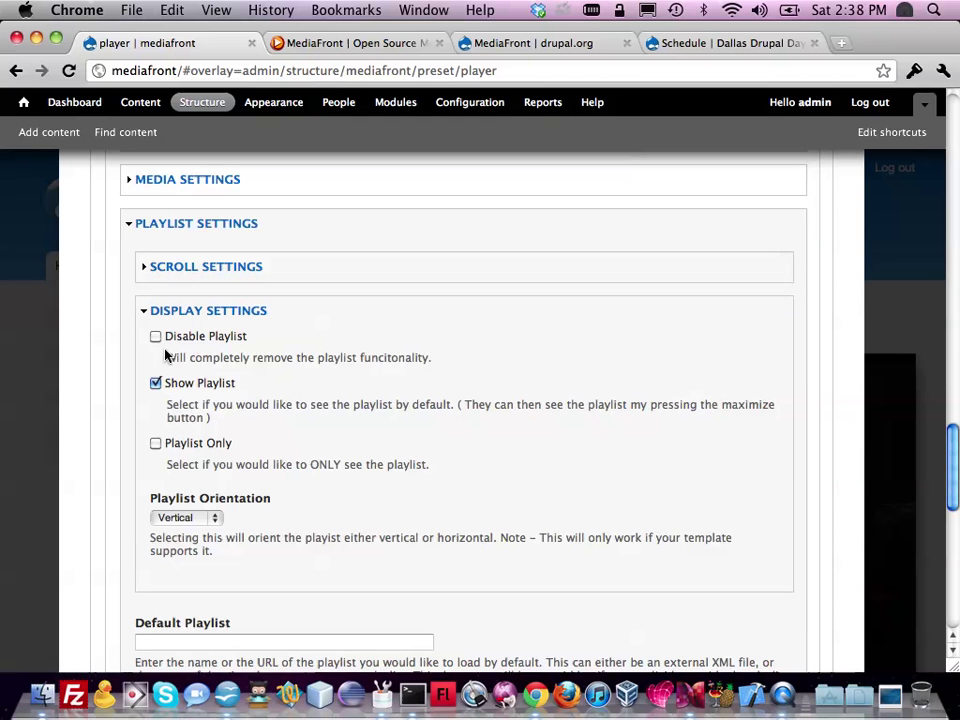
click(159, 515)
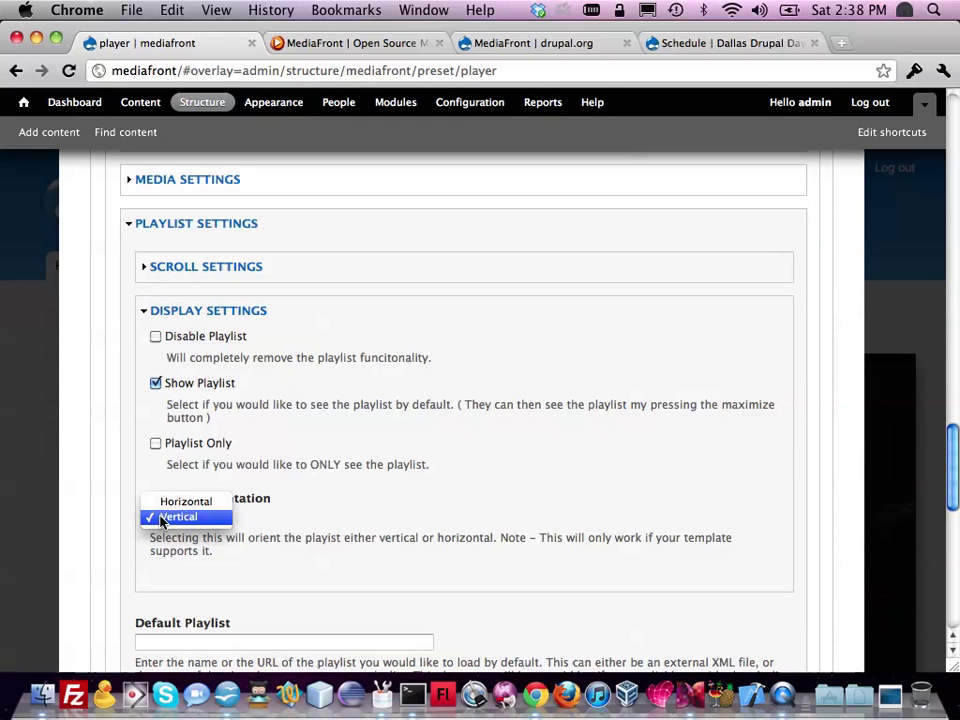
click(172, 502)
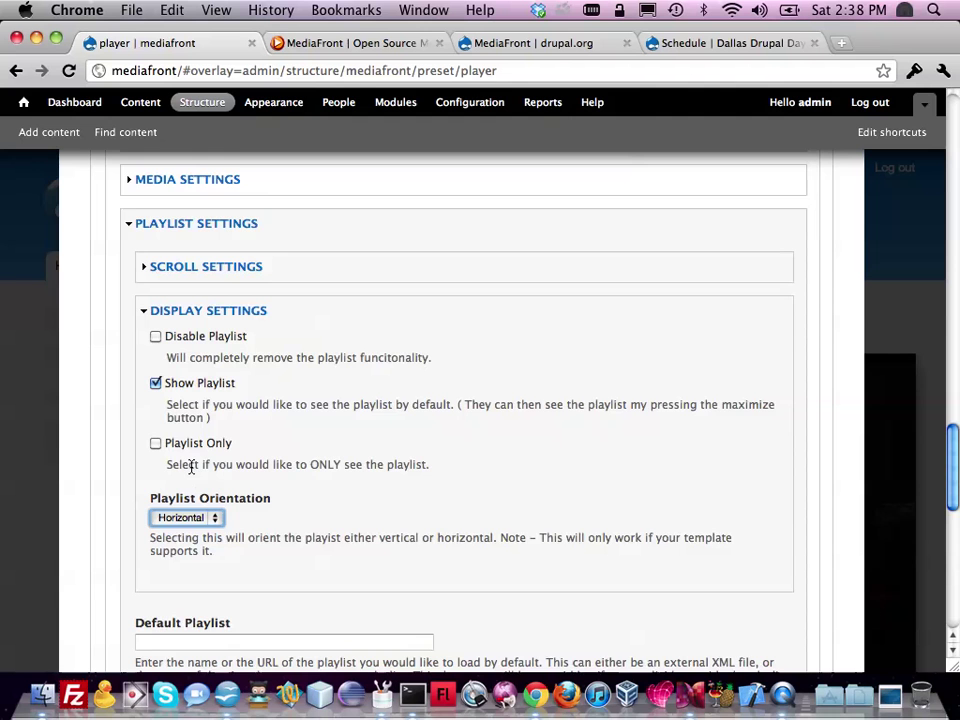
scroll(280, 541, down, 15)
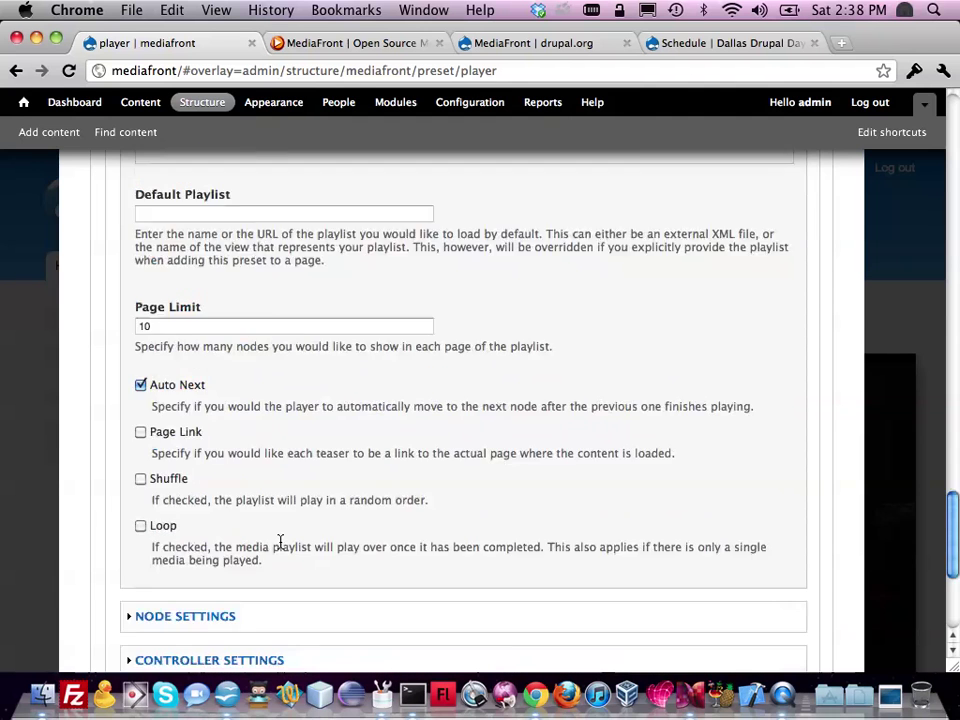
click(181, 620)
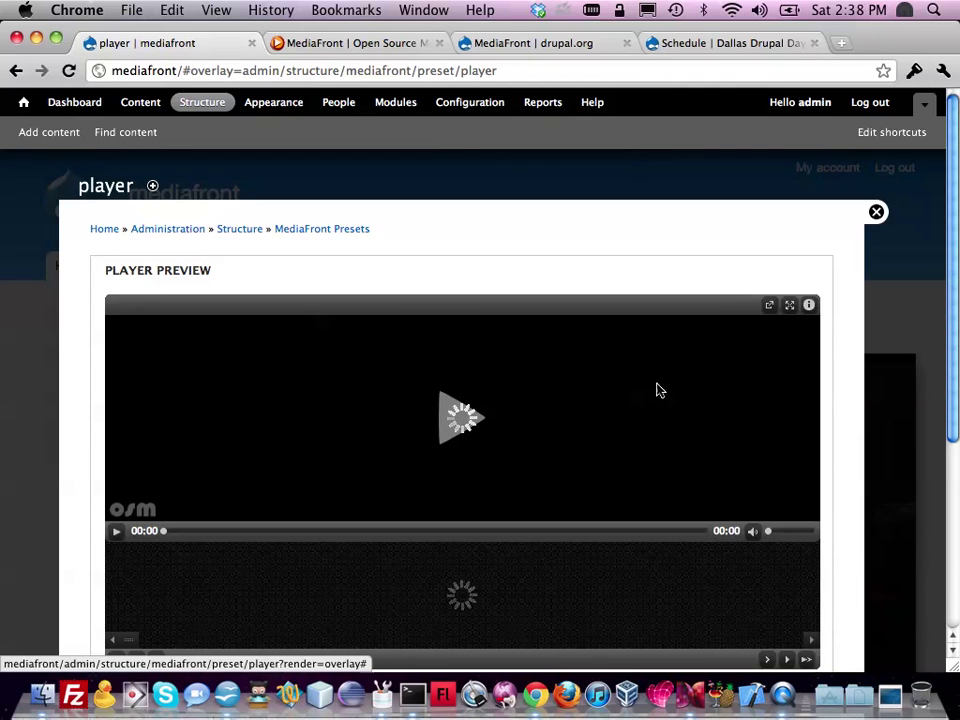
Set the player height to 600 in the preset's presentation settings, save the preset and check its preview.
scroll(589, 365, down, 5)
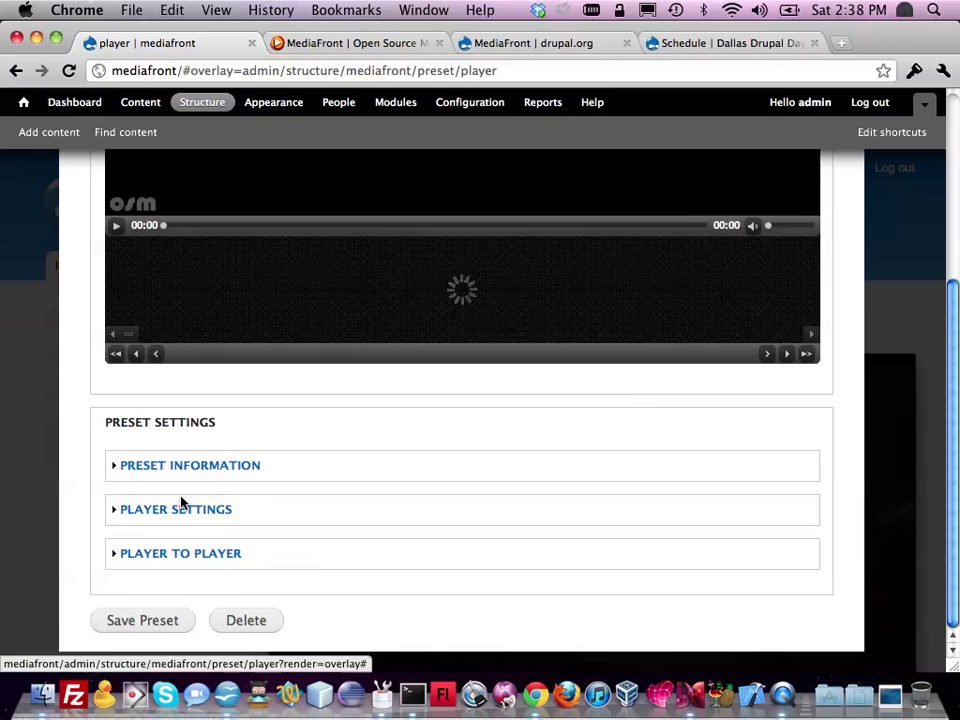
click(182, 507)
scroll(220, 386, down, 5)
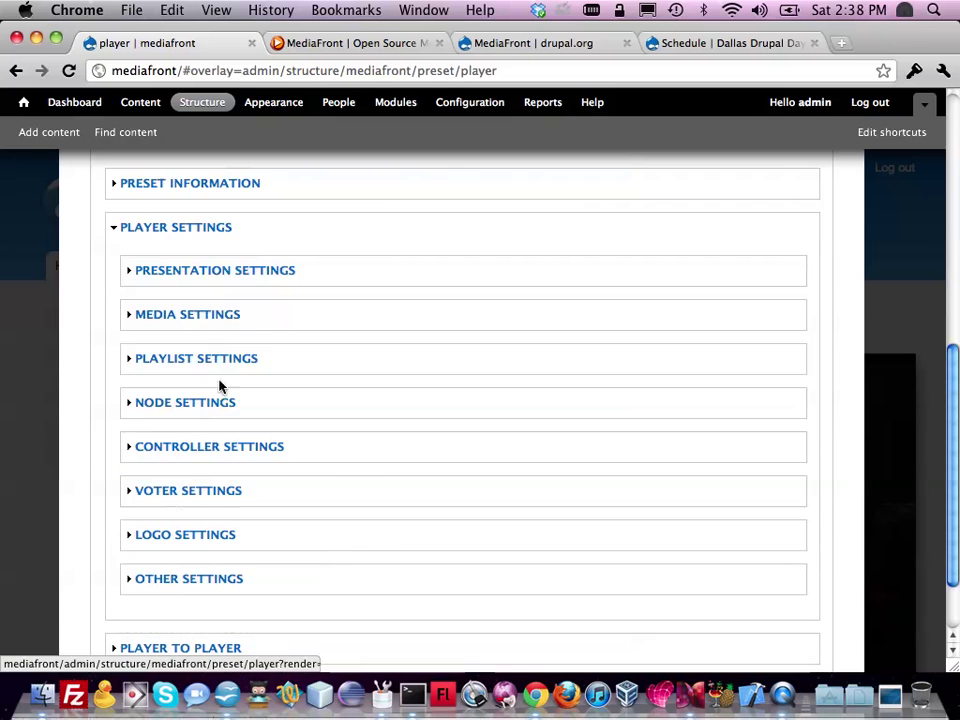
click(221, 274)
scroll(204, 333, down, 6)
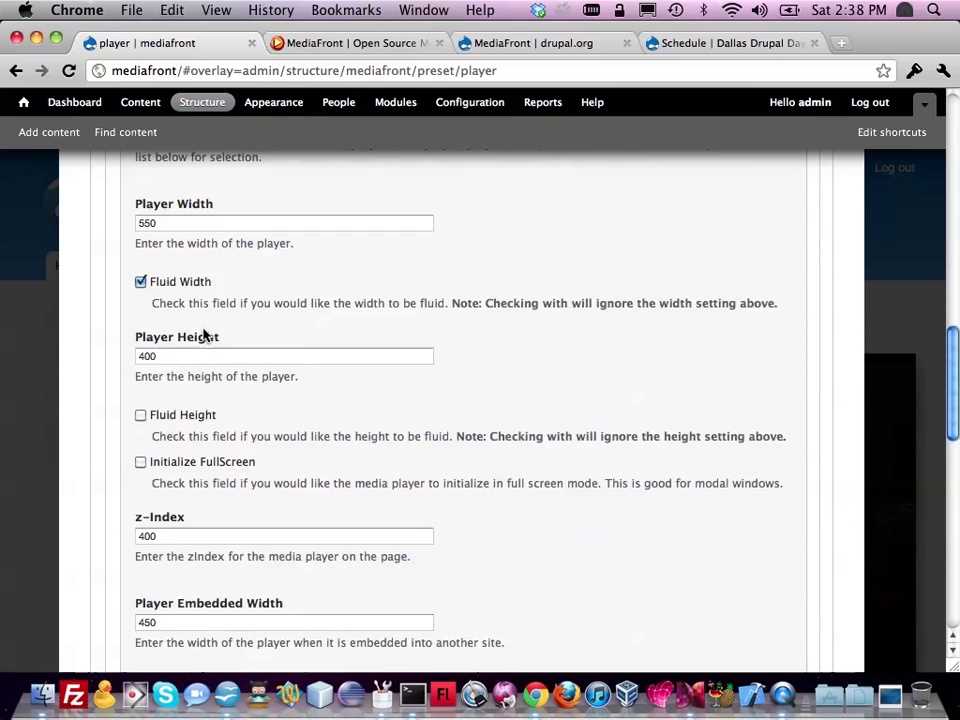
click(184, 360)
double_click(185, 362)
text(600)
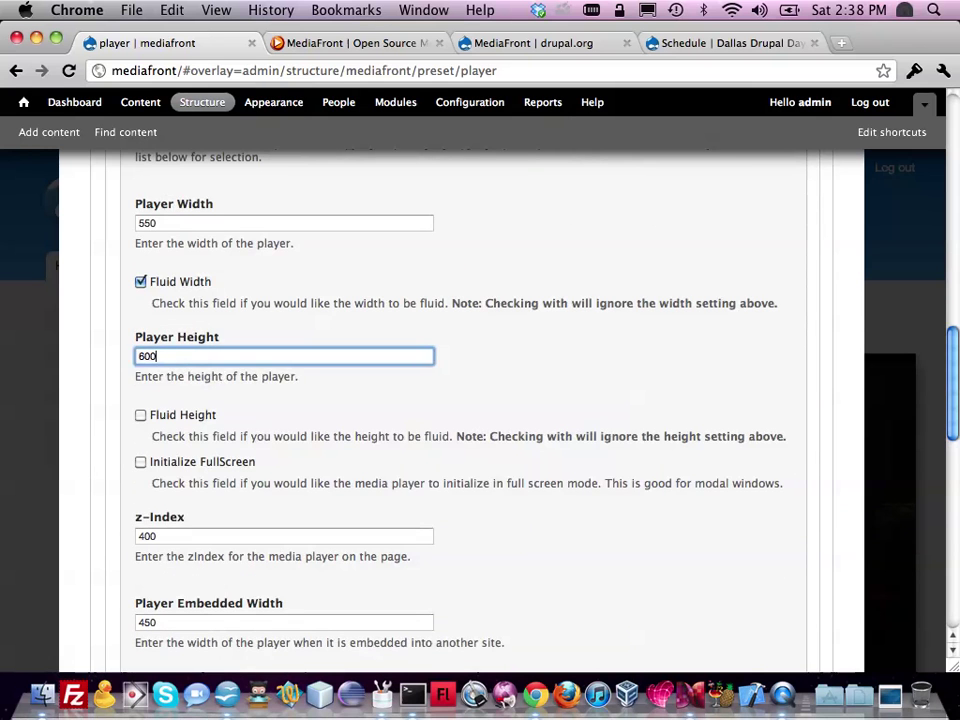
scroll(103, 392, down, 10)
click(130, 619)
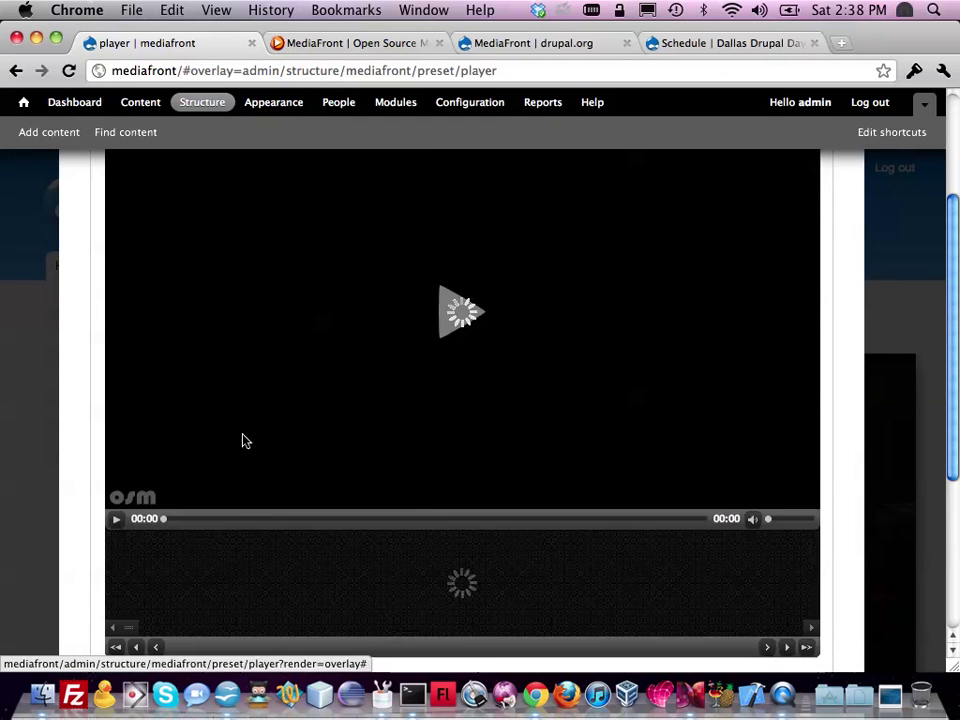
scroll(452, 556, up, 4)
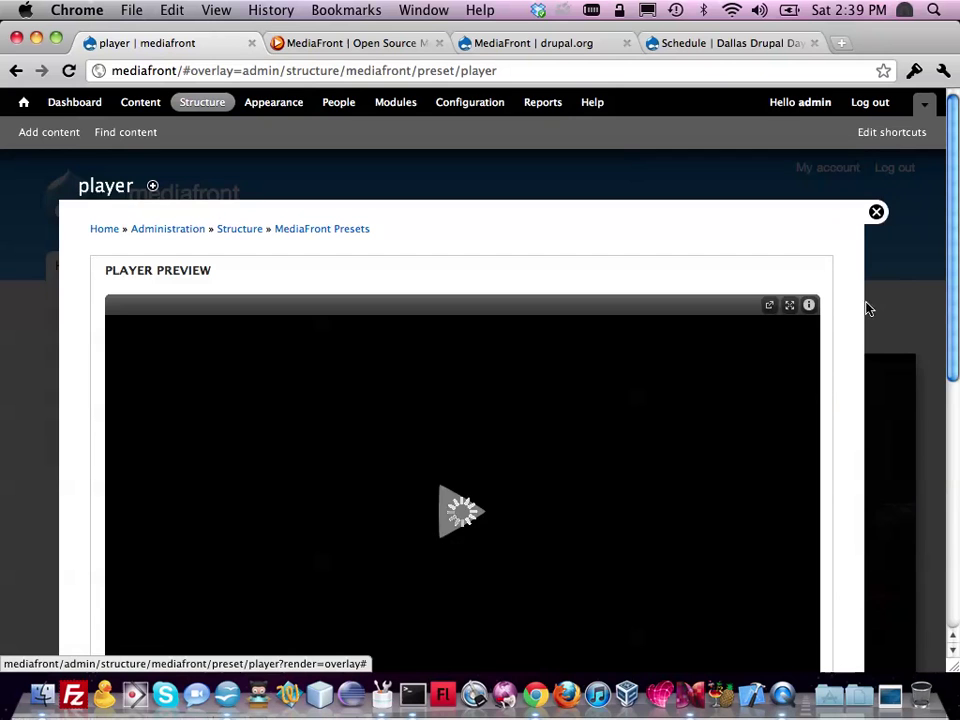
Return to the front page, open the media view for editing and add another Page display.
click(877, 214)
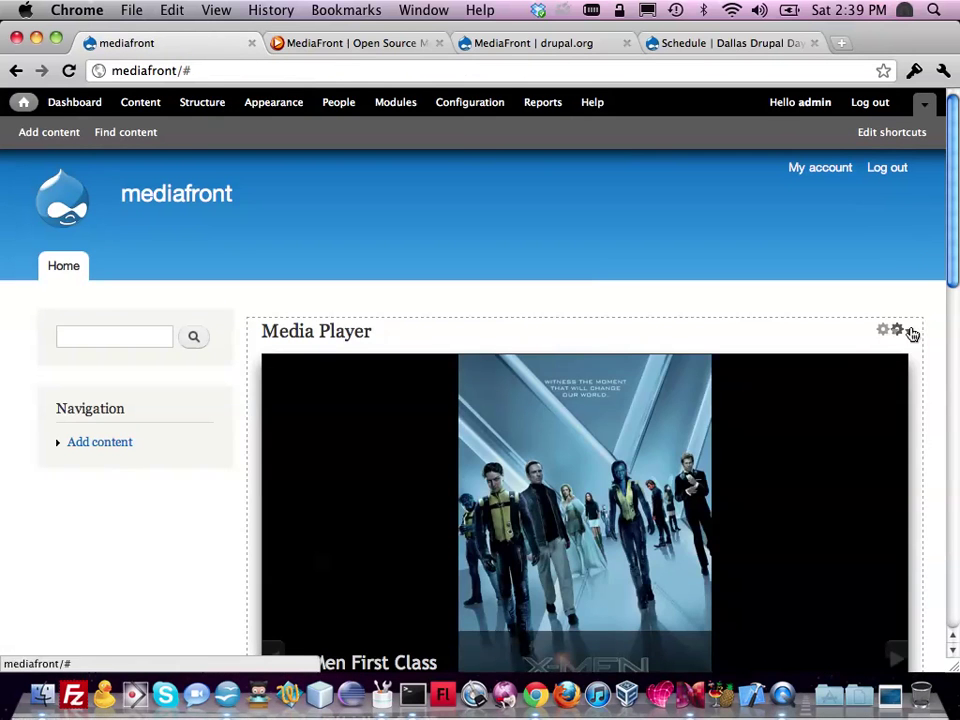
click(906, 331)
click(882, 351)
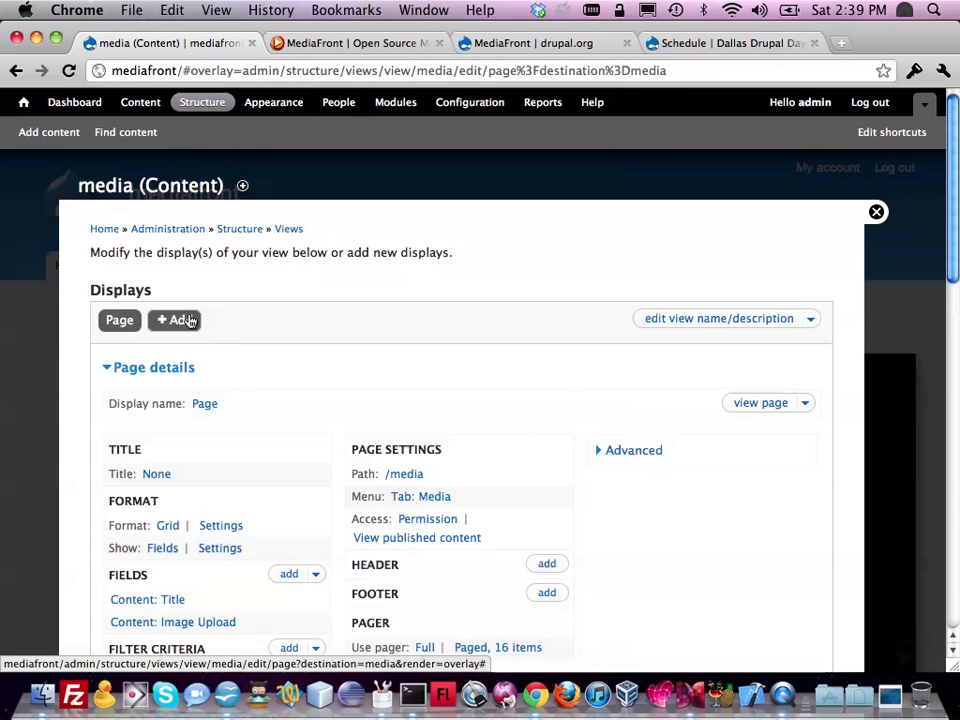
click(188, 321)
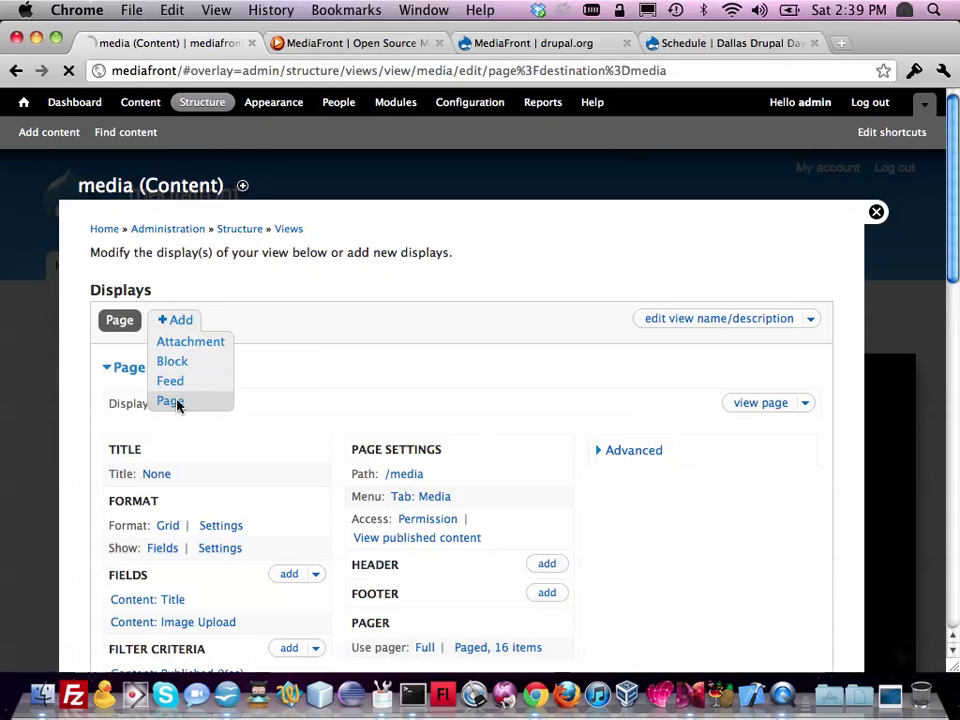
click(178, 401)
scroll(207, 336, down, 5)
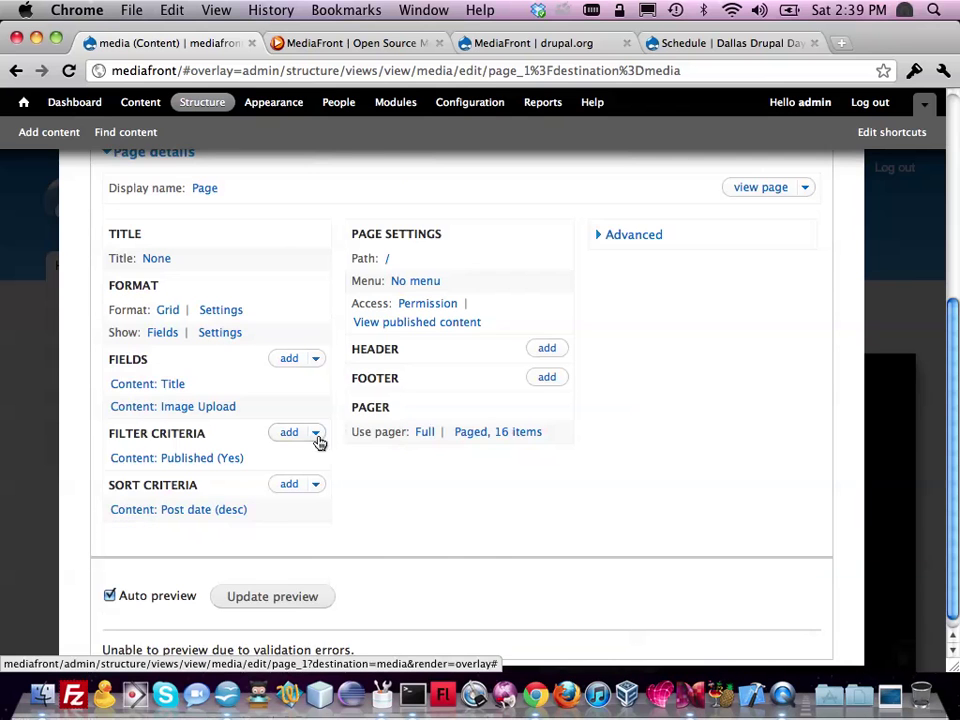
Set the new page display's path to media2.
click(389, 264)
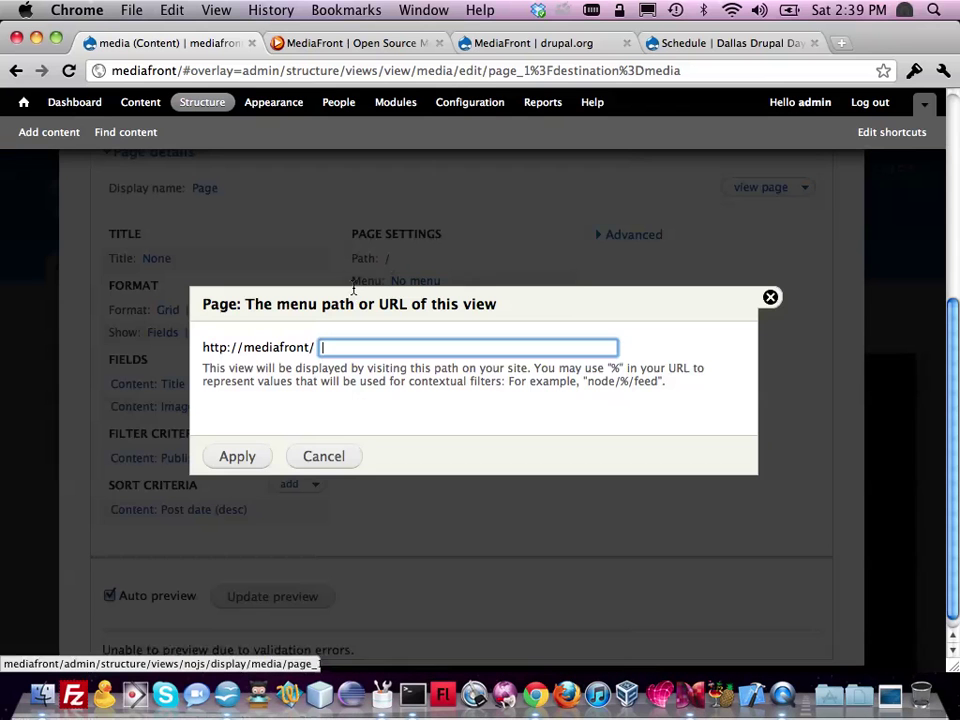
text(media2)
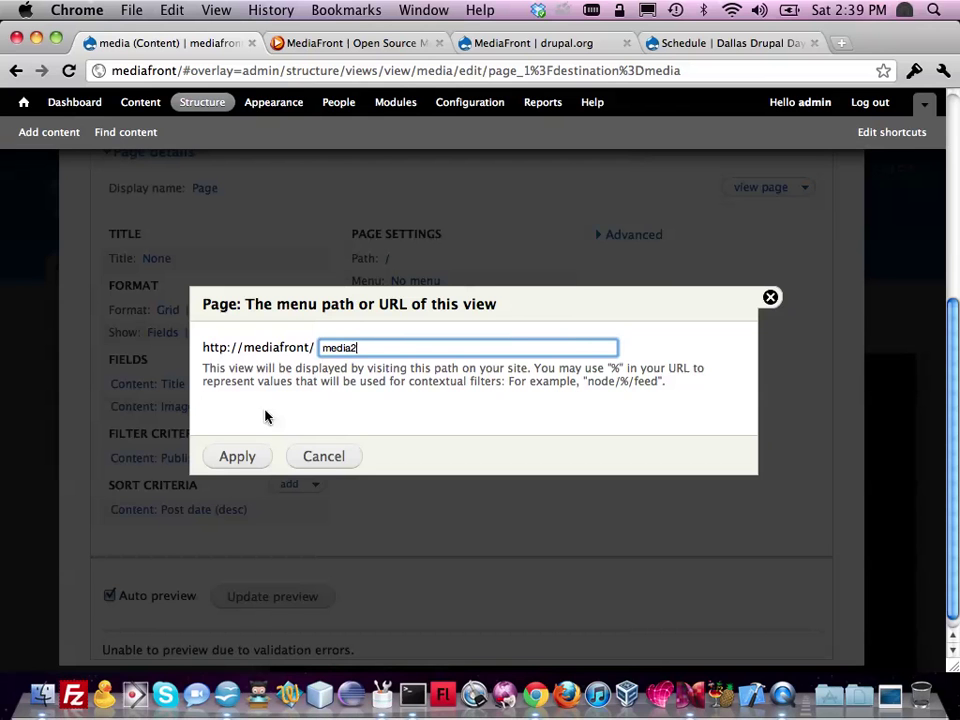
click(238, 457)
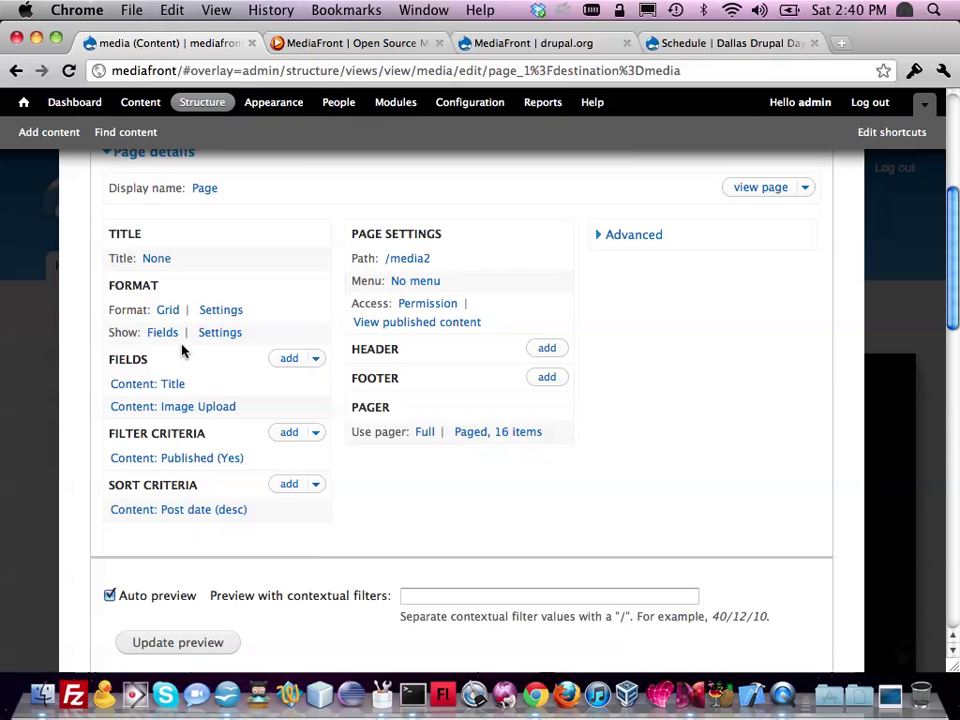
Change the new page display's format to Media Player, overriding it for this page only.
double_click(126, 311)
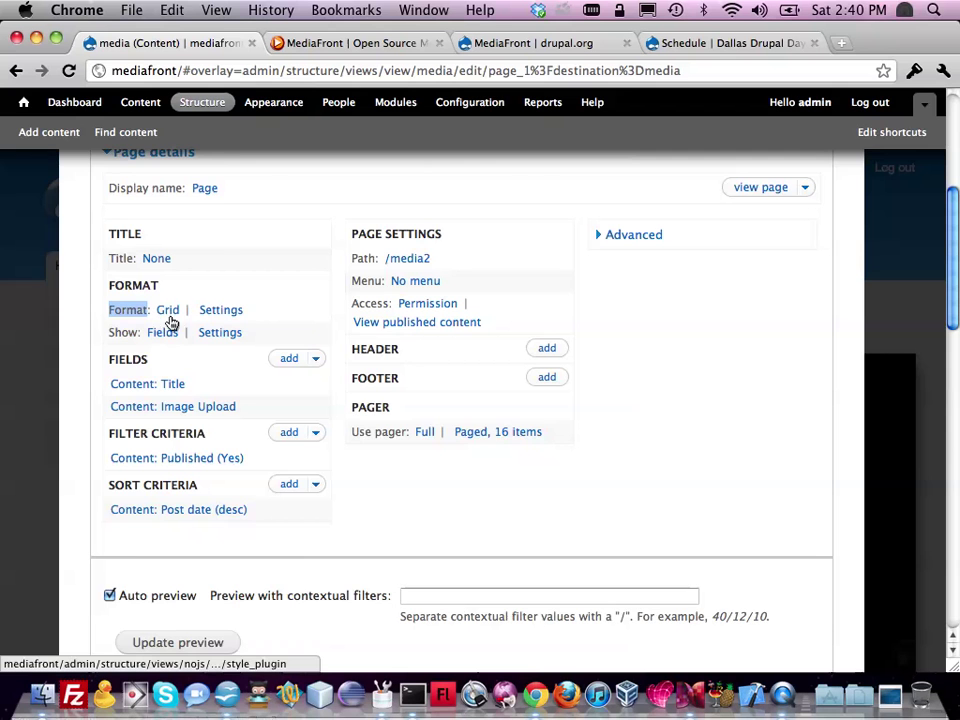
click(170, 311)
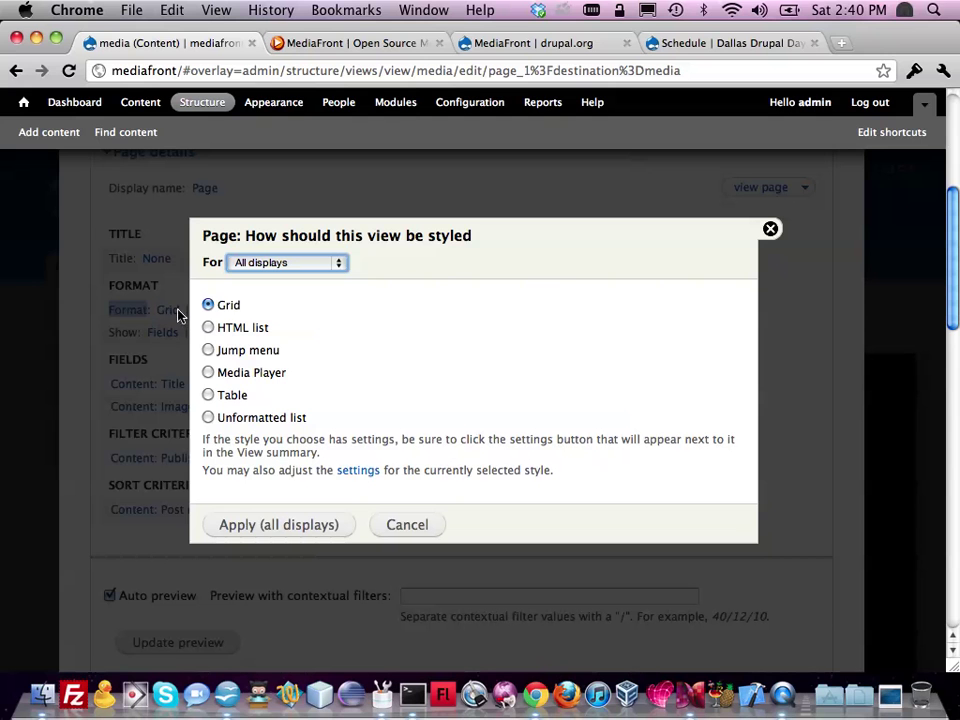
click(209, 374)
click(308, 263)
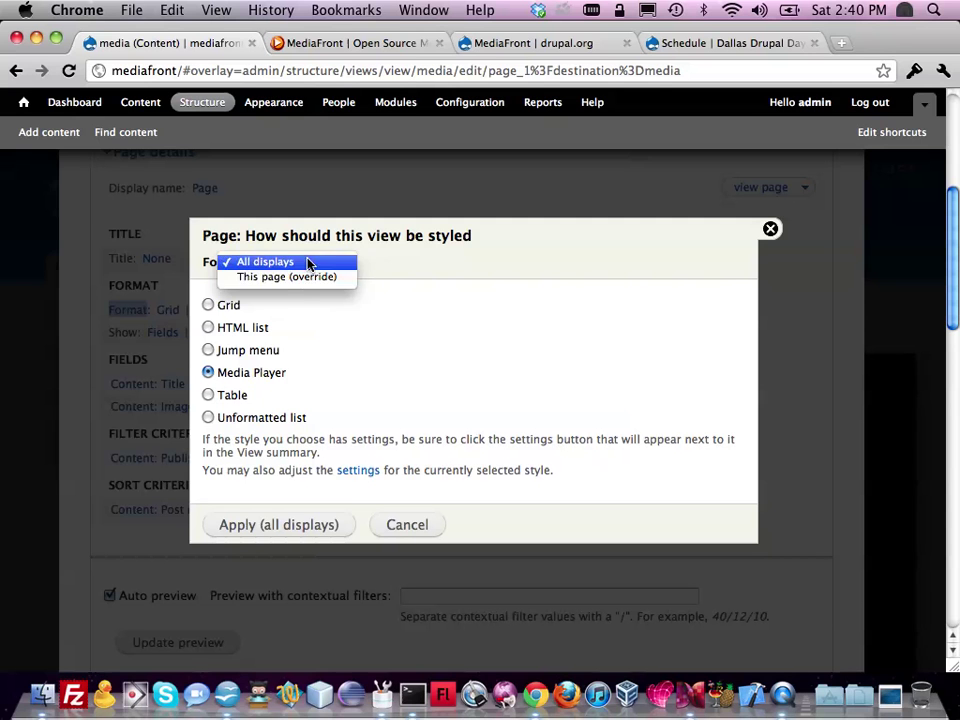
click(300, 277)
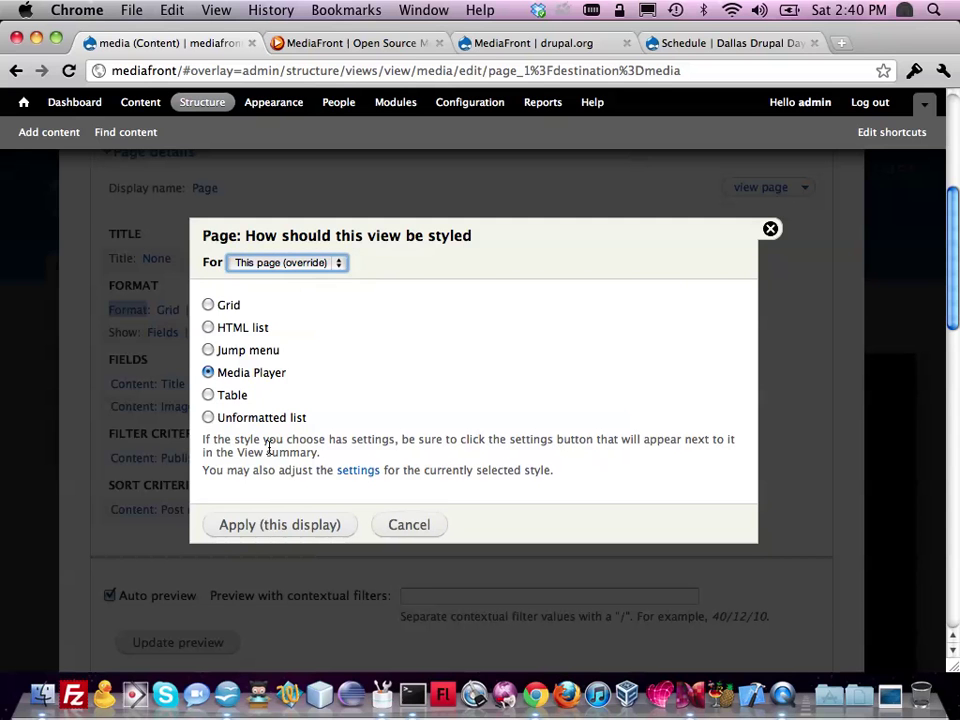
click(268, 528)
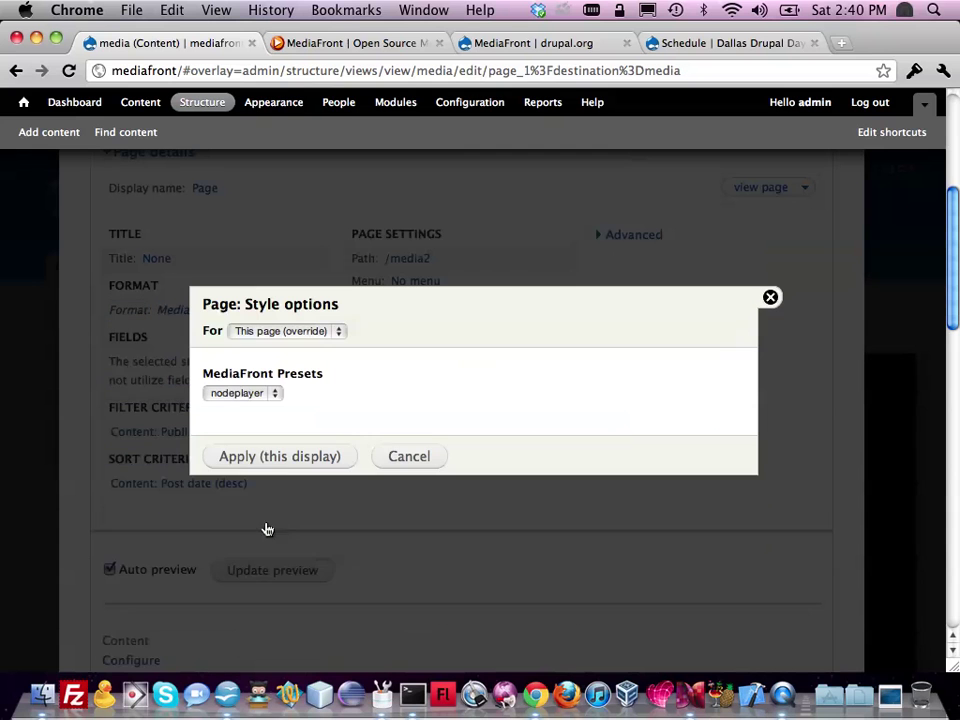
Choose the player preset as the MediaFront preset in the page's style options and apply it to this display.
click(272, 398)
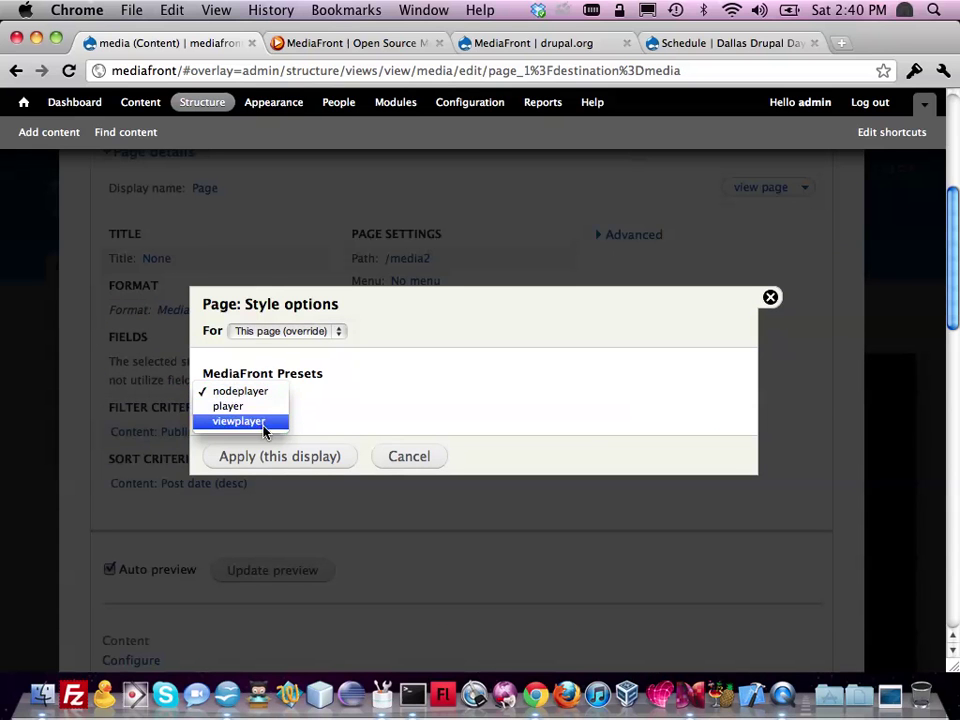
key(Escape)
key(p)
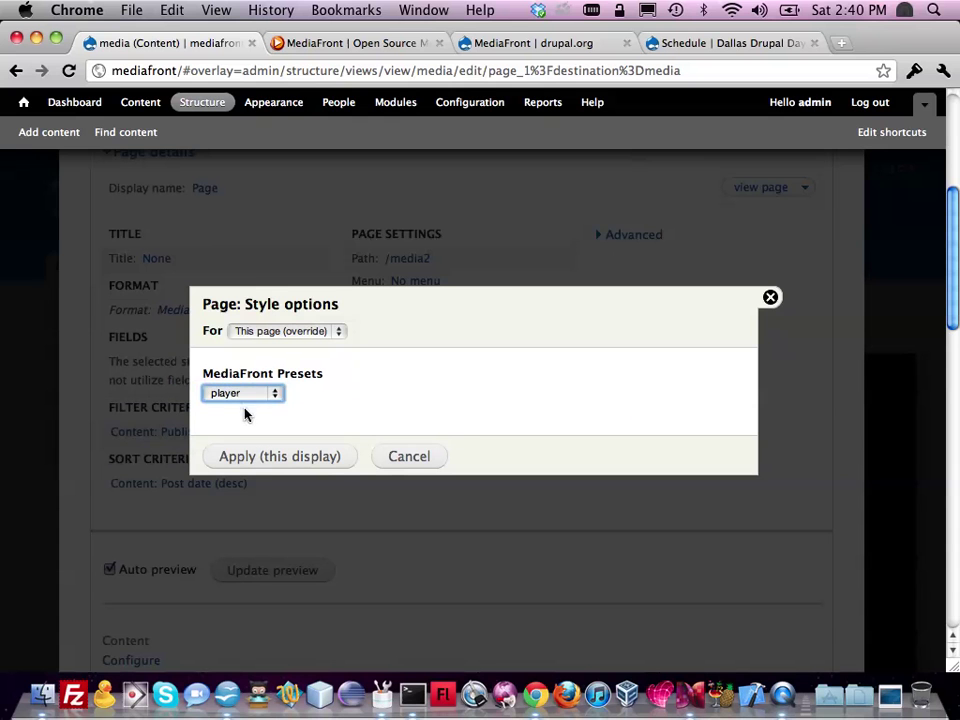
click(274, 459)
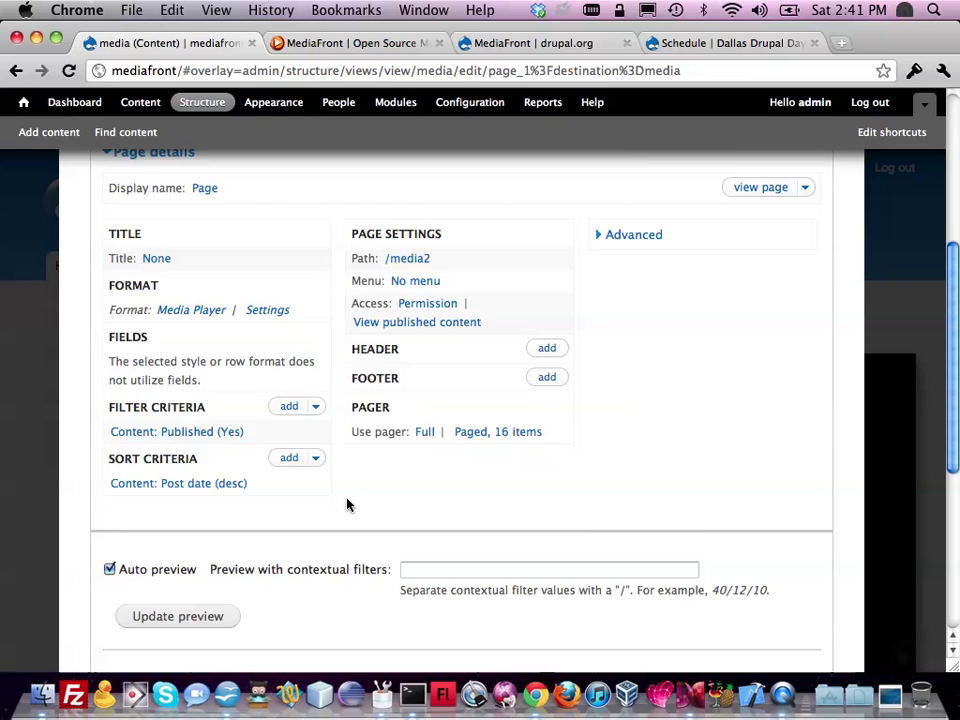
Save the media view and look over the resulting media page.
scroll(467, 549, up, 5)
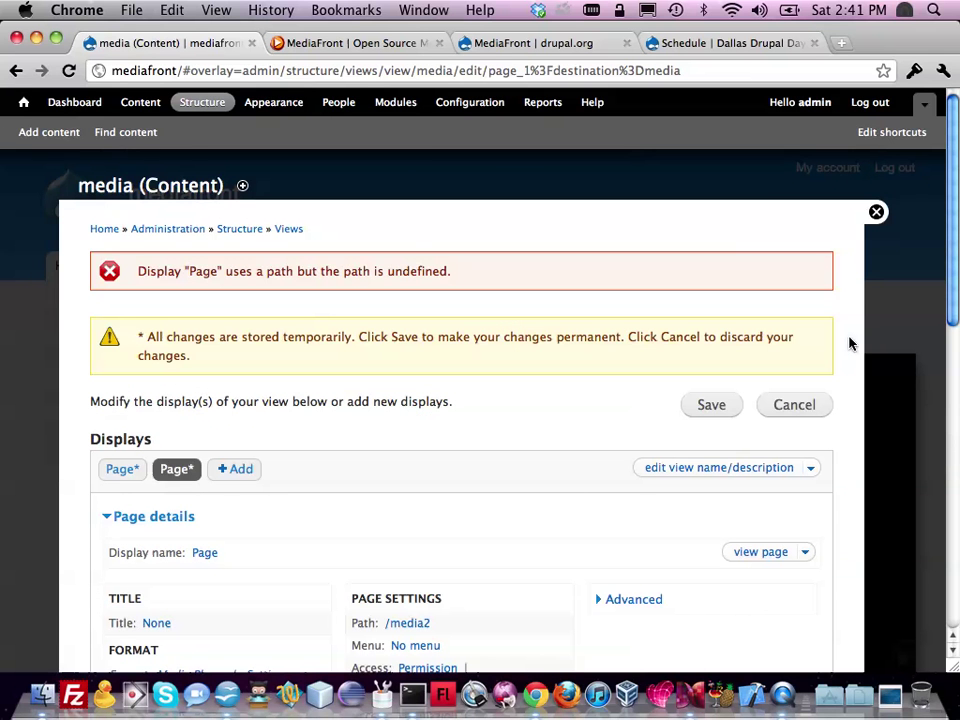
click(711, 405)
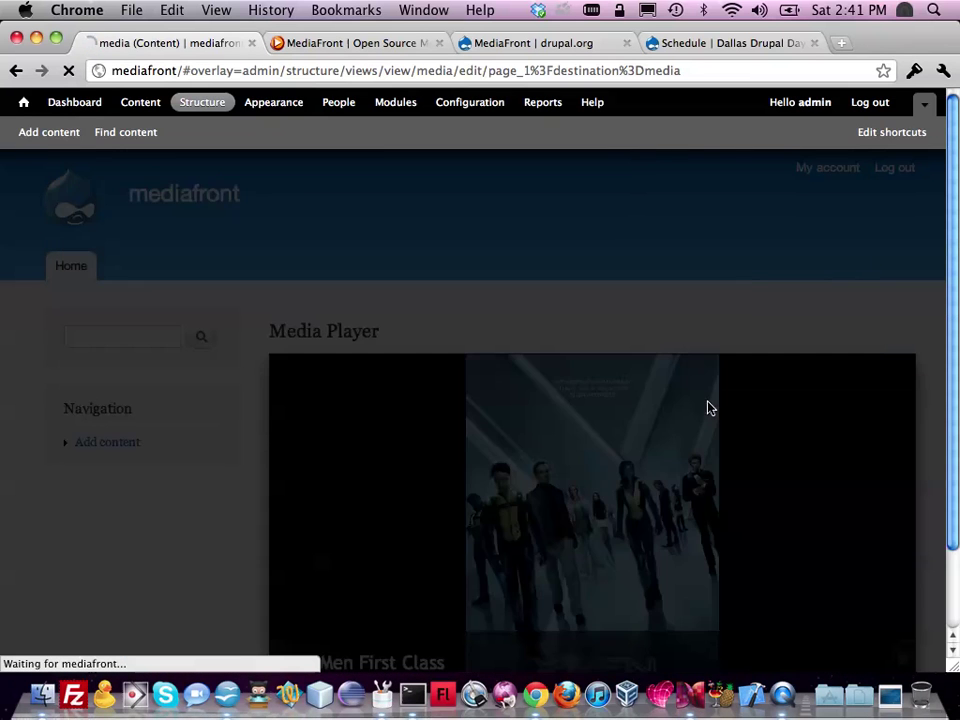
scroll(622, 391, down, 5)
scroll(624, 390, up, 4)
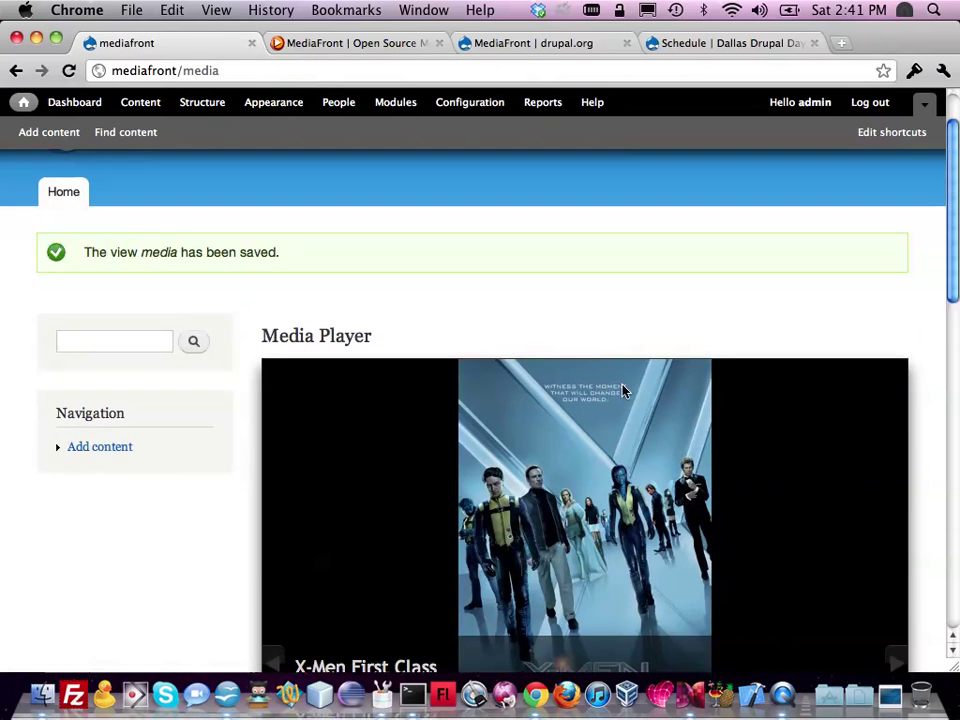
scroll(547, 444, down, 2)
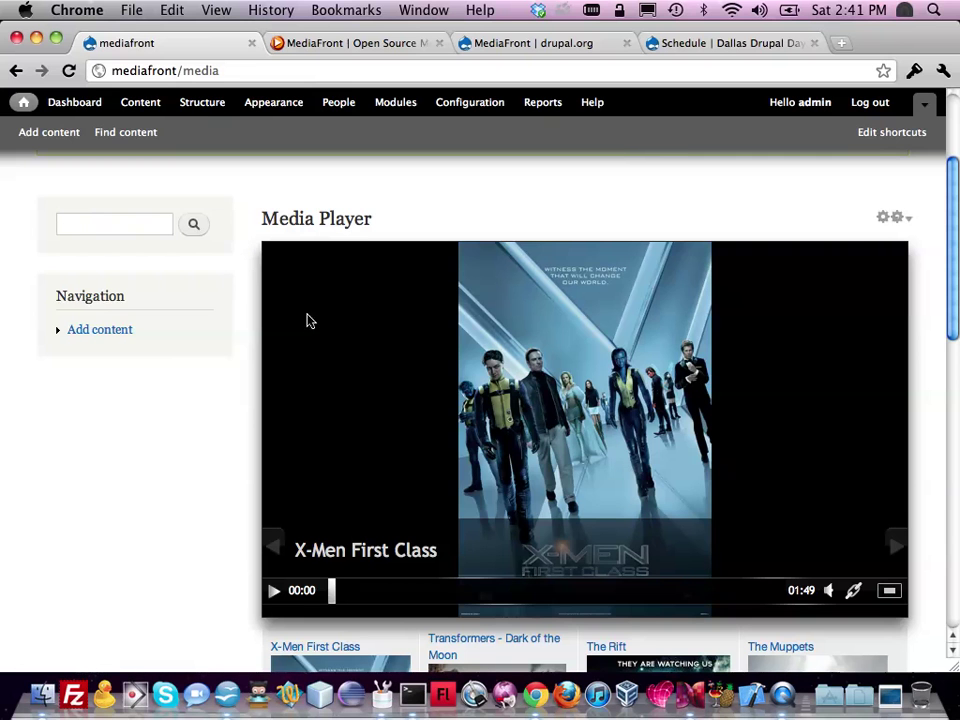
Open the configuration of the Media Player block in the Content region.
click(200, 108)
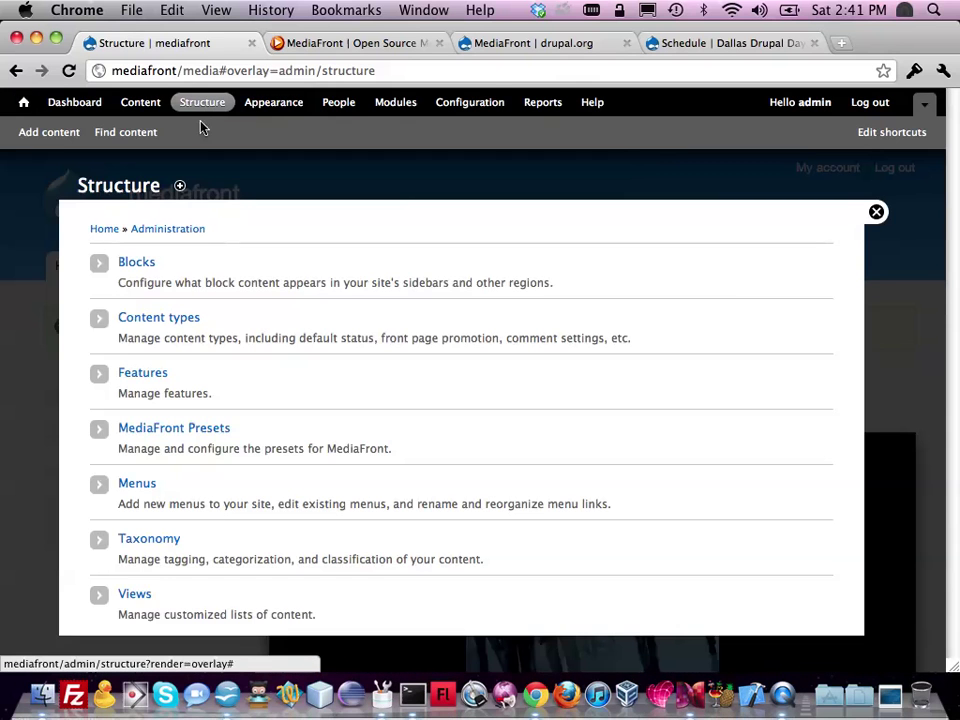
click(141, 265)
scroll(193, 350, down, 5)
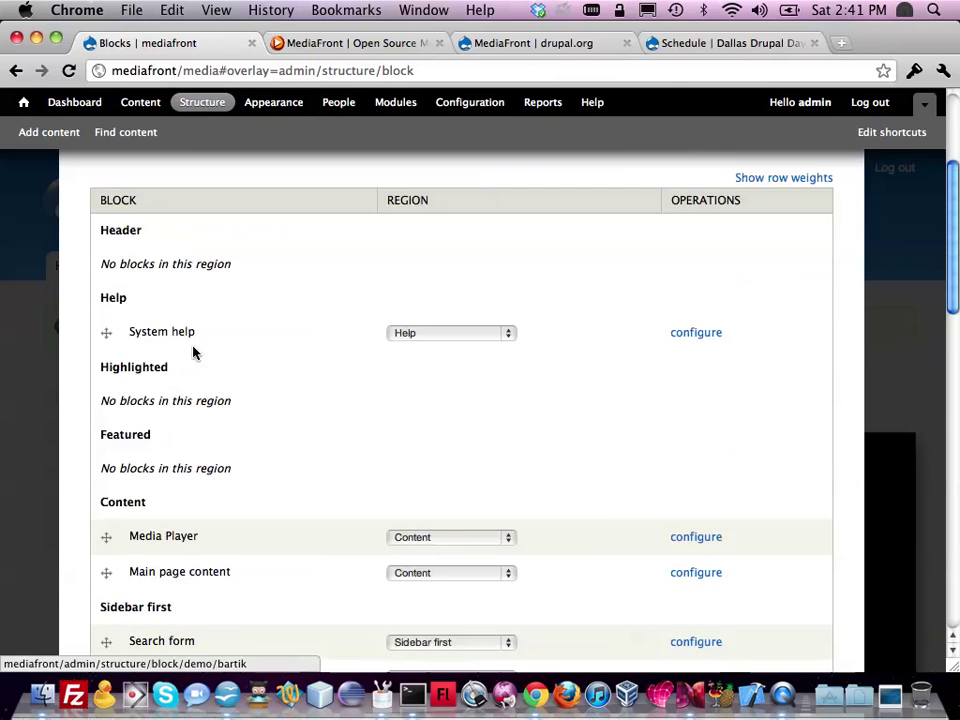
scroll(279, 407, down, 3)
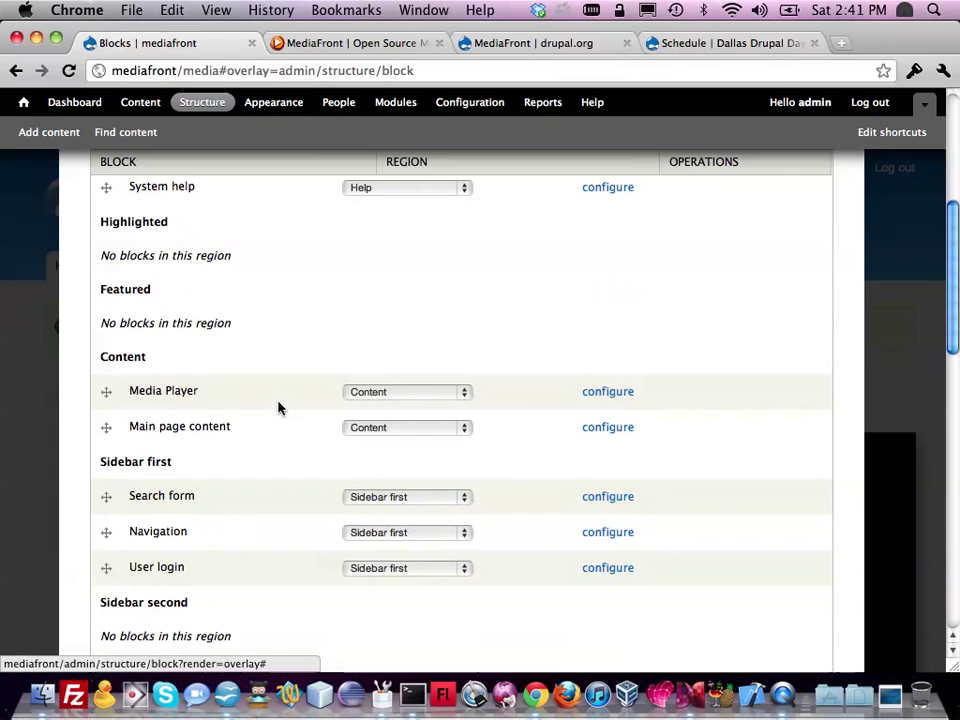
click(608, 392)
Restrict the Media Player block to only the listed page media, save the block and return to the site.
scroll(499, 381, down, 10)
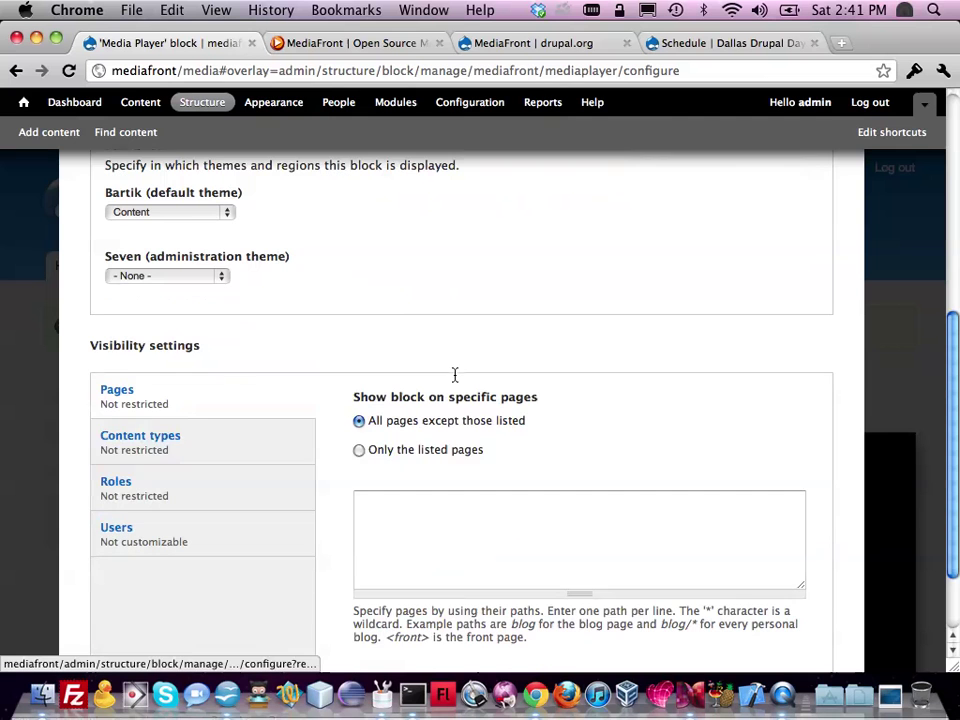
click(359, 450)
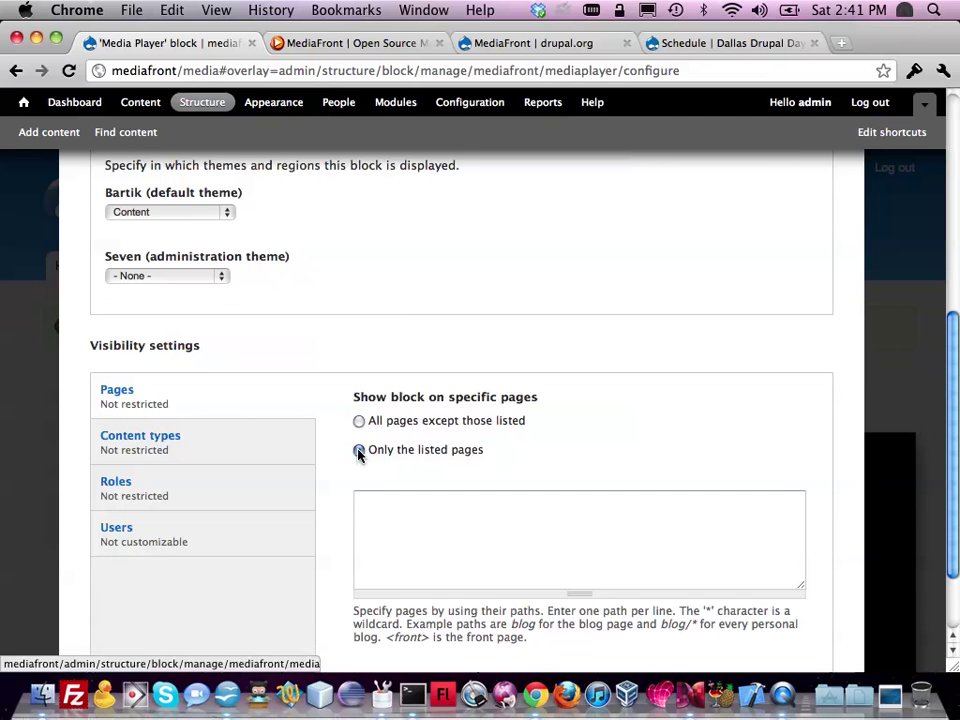
click(378, 541)
text(media)
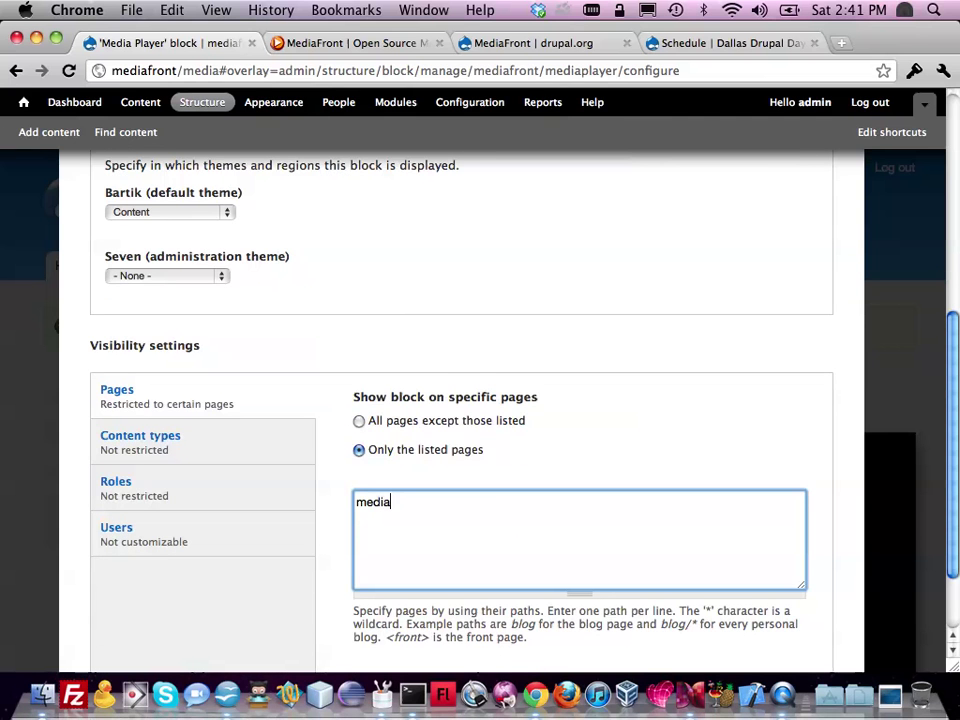
scroll(206, 469, down, 3)
click(137, 611)
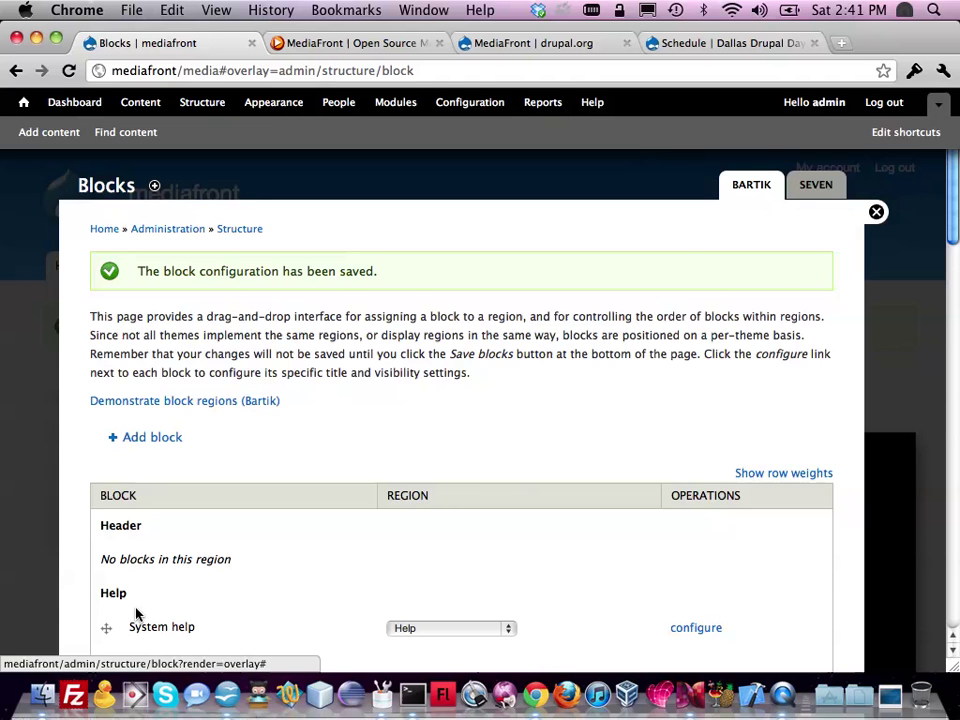
click(877, 212)
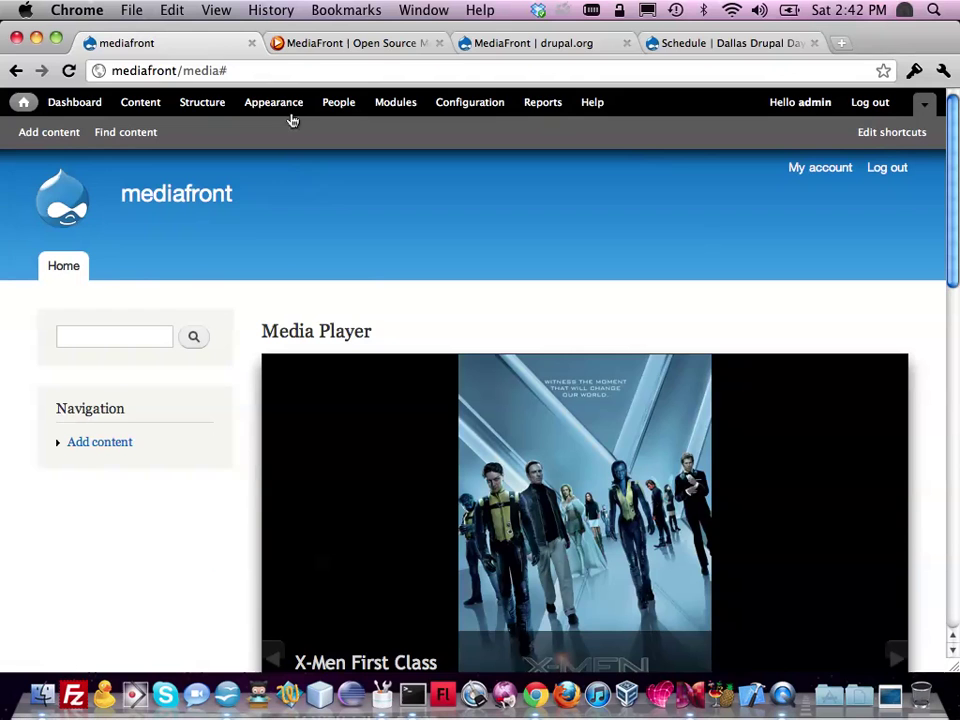
Go to the media2 page and examine its player and horizontal playlist.
click(291, 71)
click(308, 72)
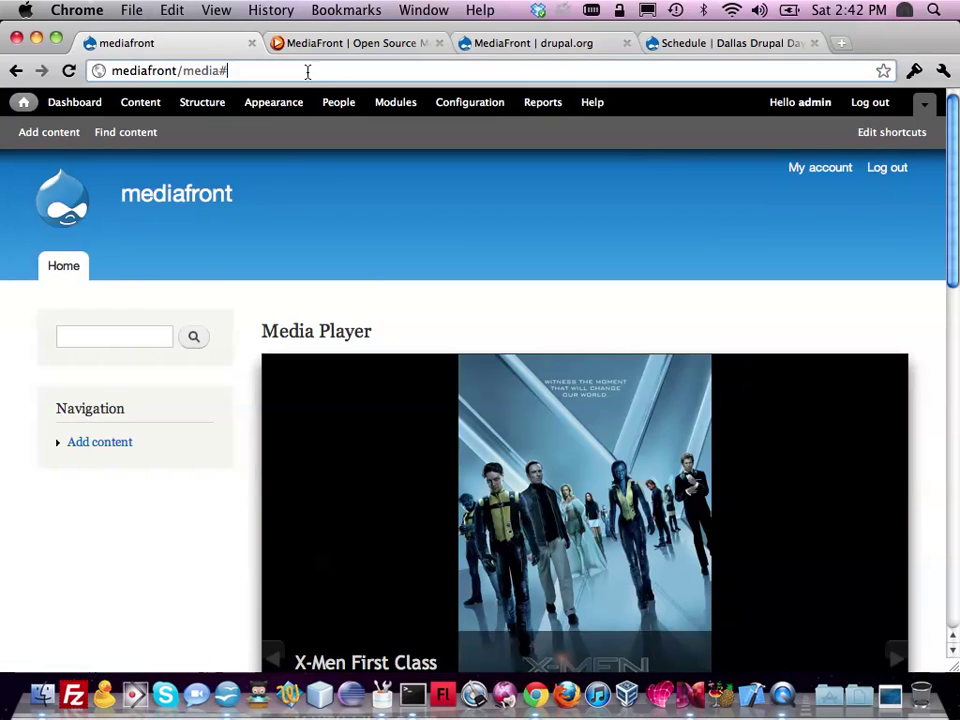
key(BackSpace)
text(2)
key(Return)
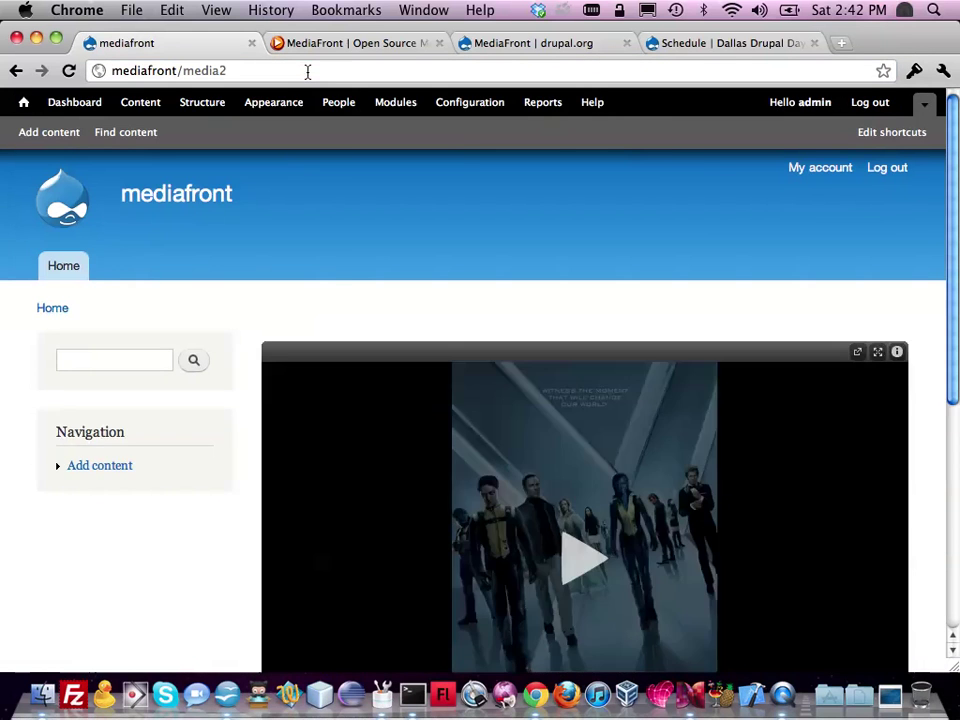
scroll(334, 275, down, 6)
scroll(334, 275, up, 2)
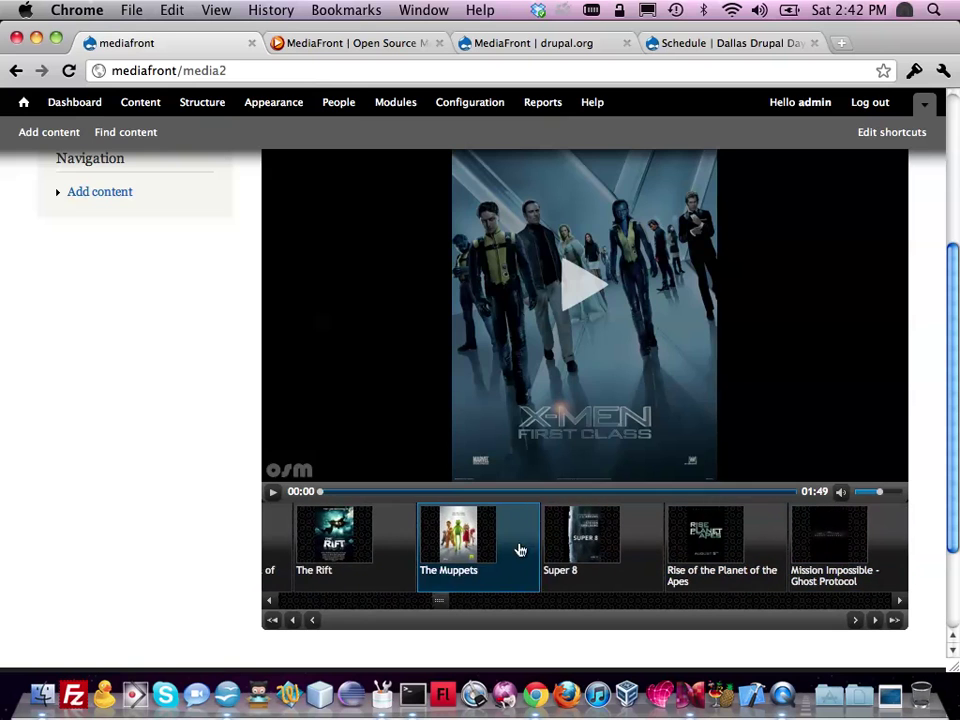
Play The Muppets from the player's playlist, then pause the video.
click(520, 549)
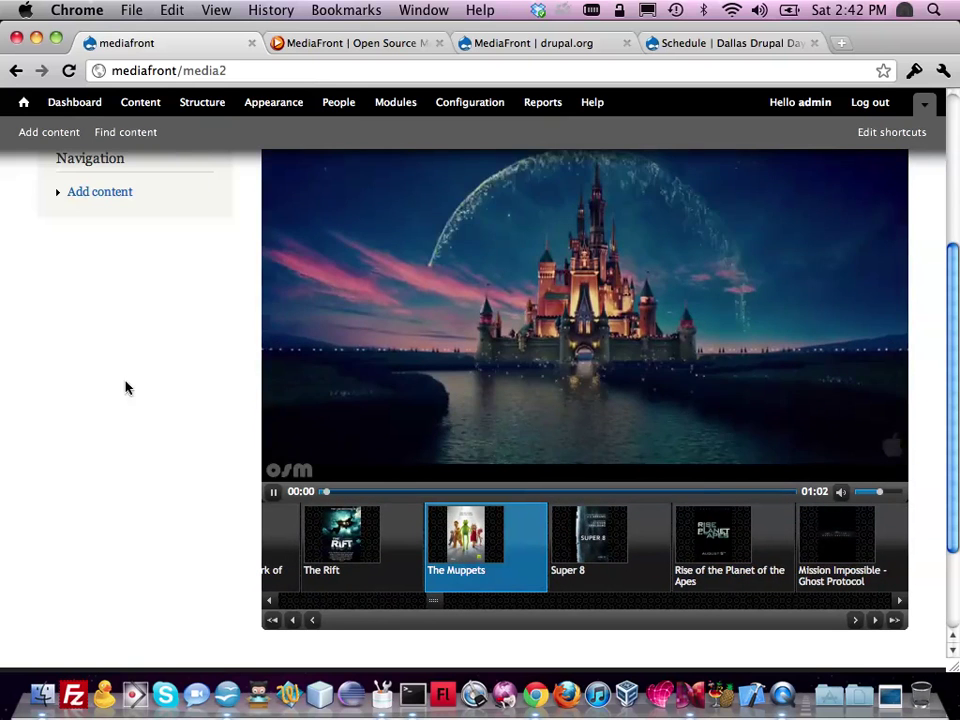
scroll(110, 387, up, 2)
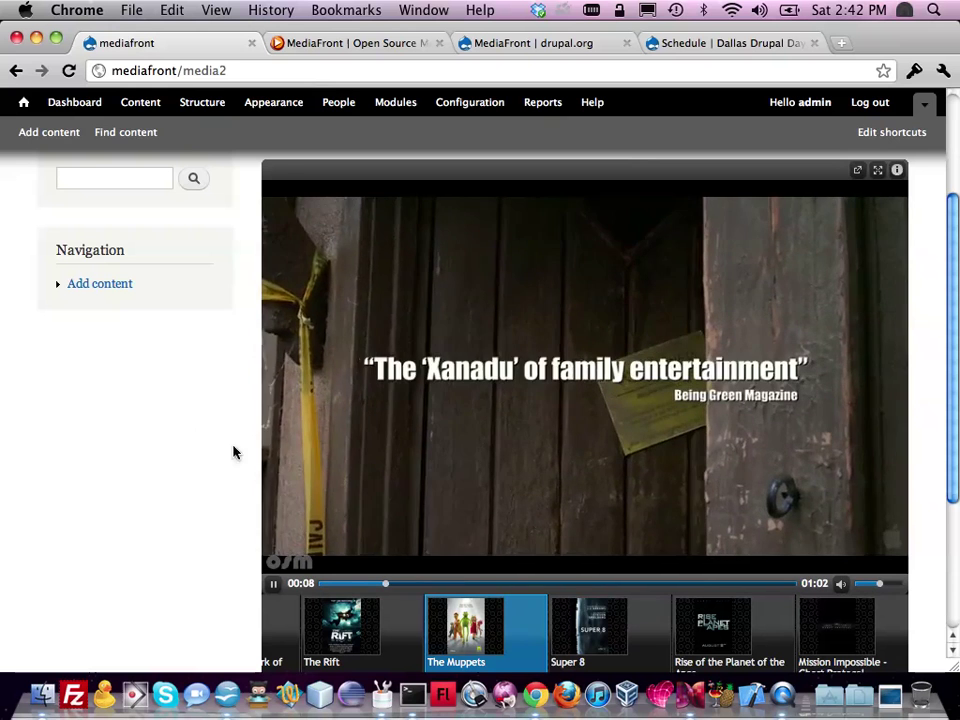
click(275, 590)
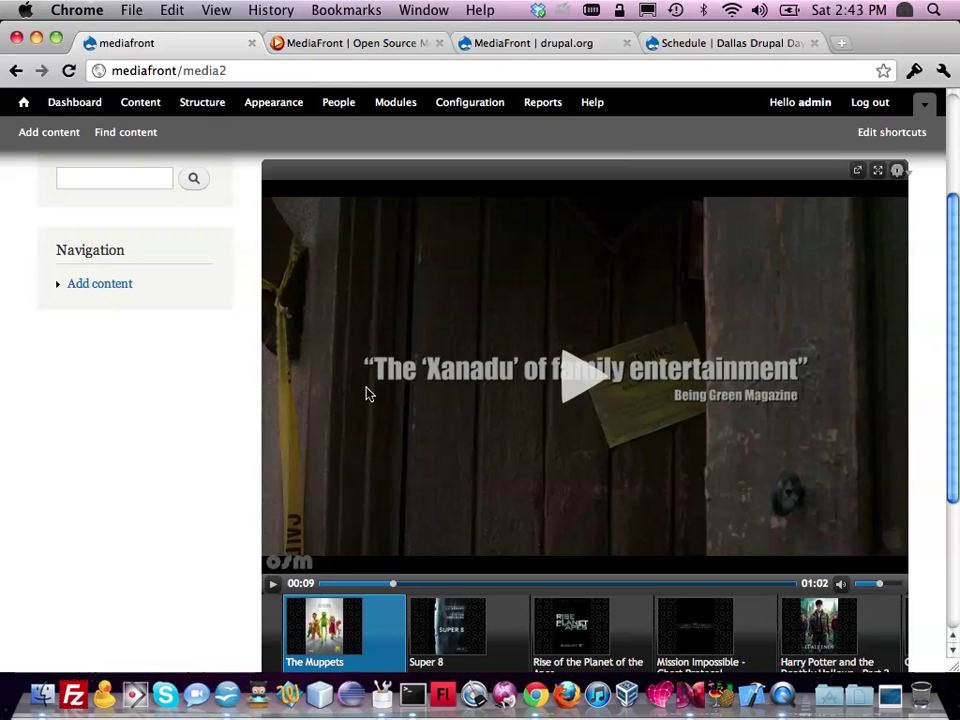
Add a MediaFront preset named playlist using the Open Standard Media Player.
click(192, 102)
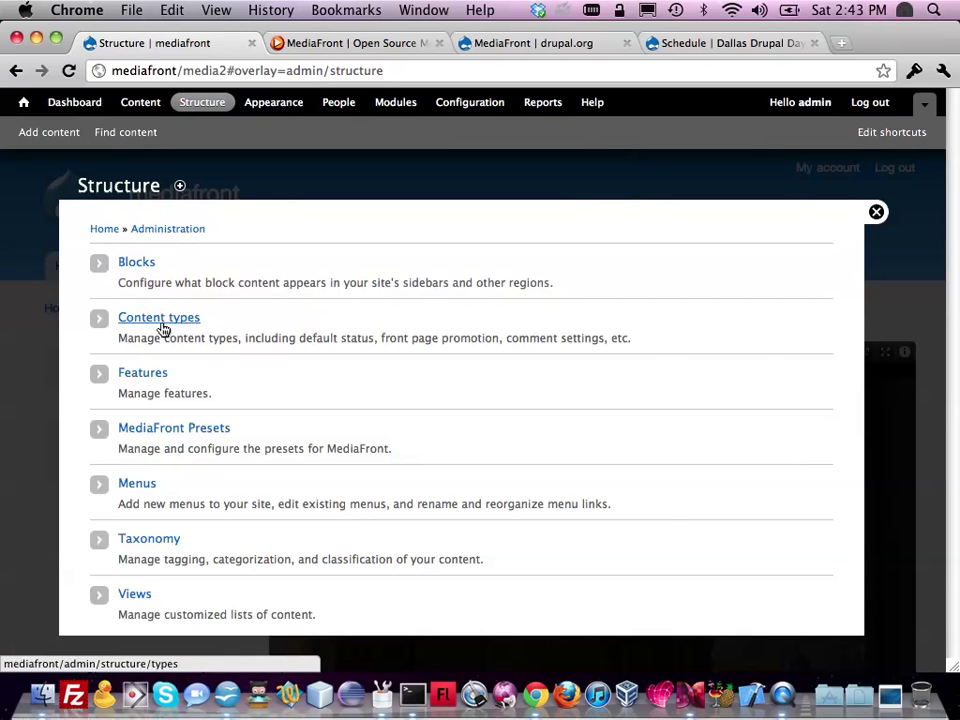
click(167, 430)
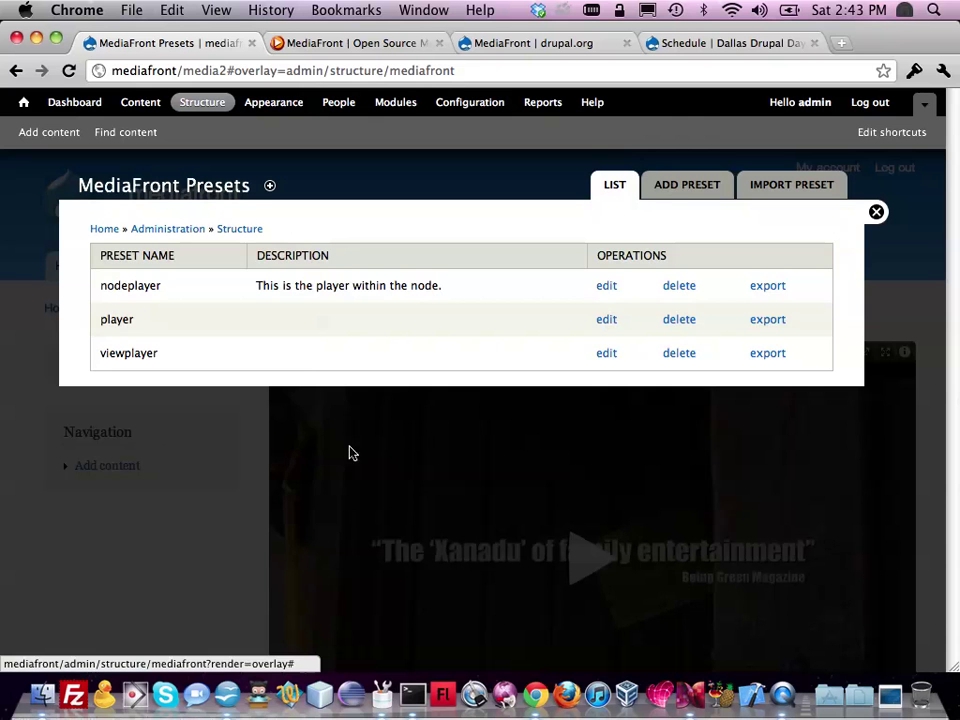
click(698, 194)
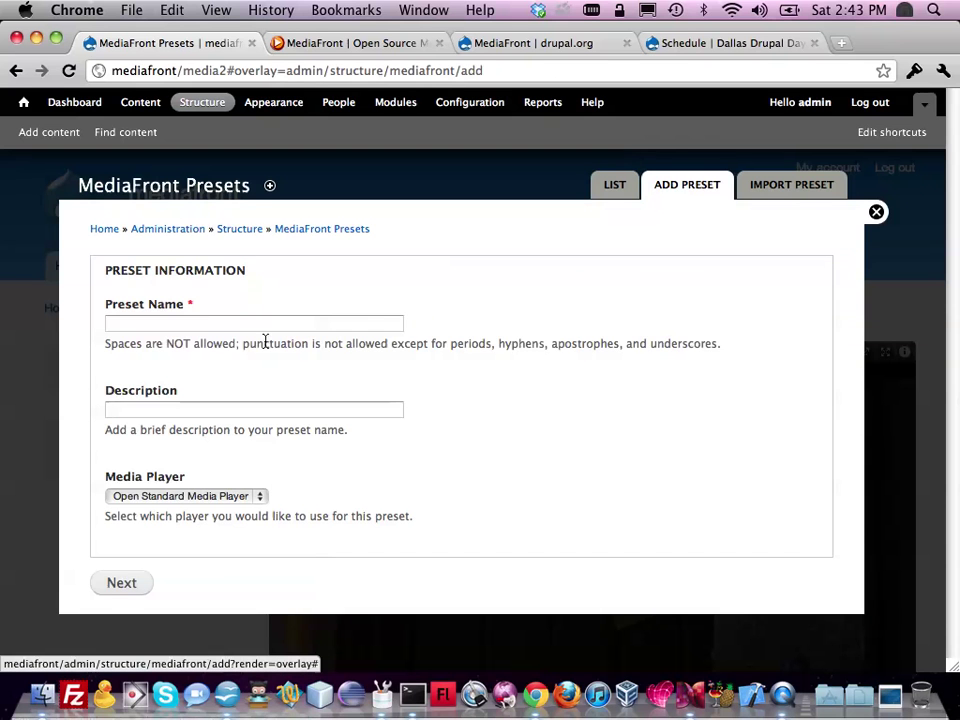
click(212, 324)
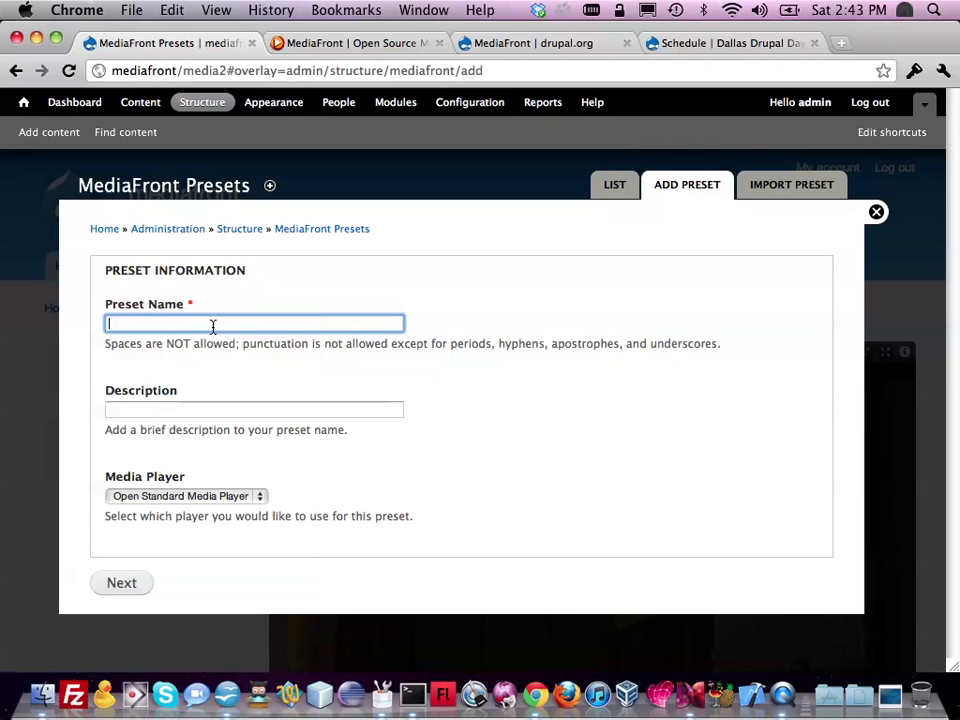
text(playlist)
key(Tab)
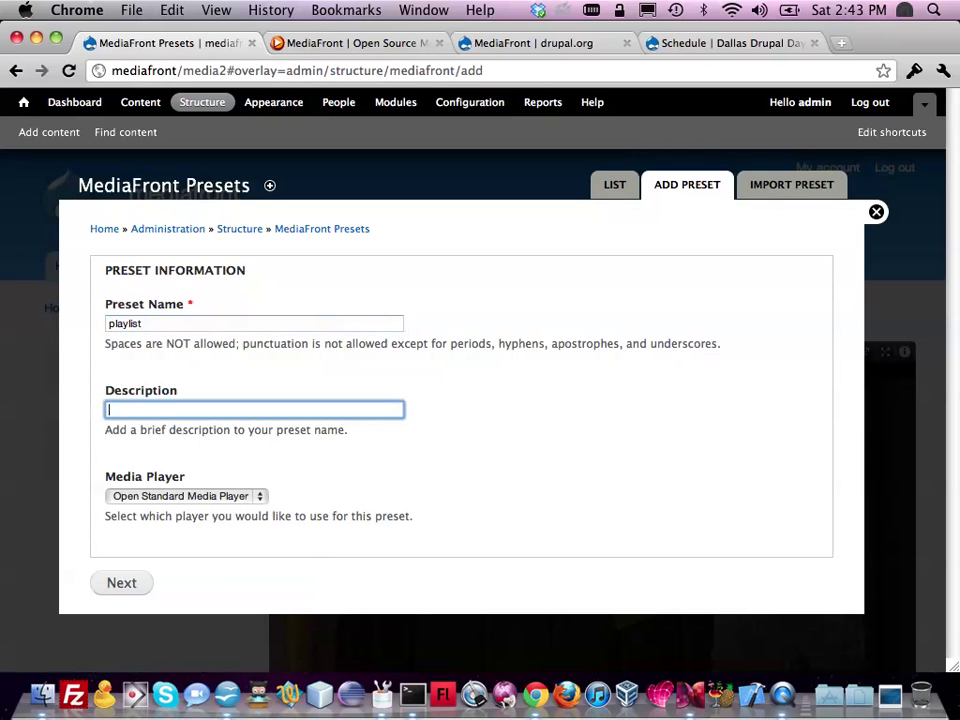
click(118, 586)
Enable Playlist Only in the playlist preset's display settings, save the preset and check its player preview.
scroll(189, 436, down, 3)
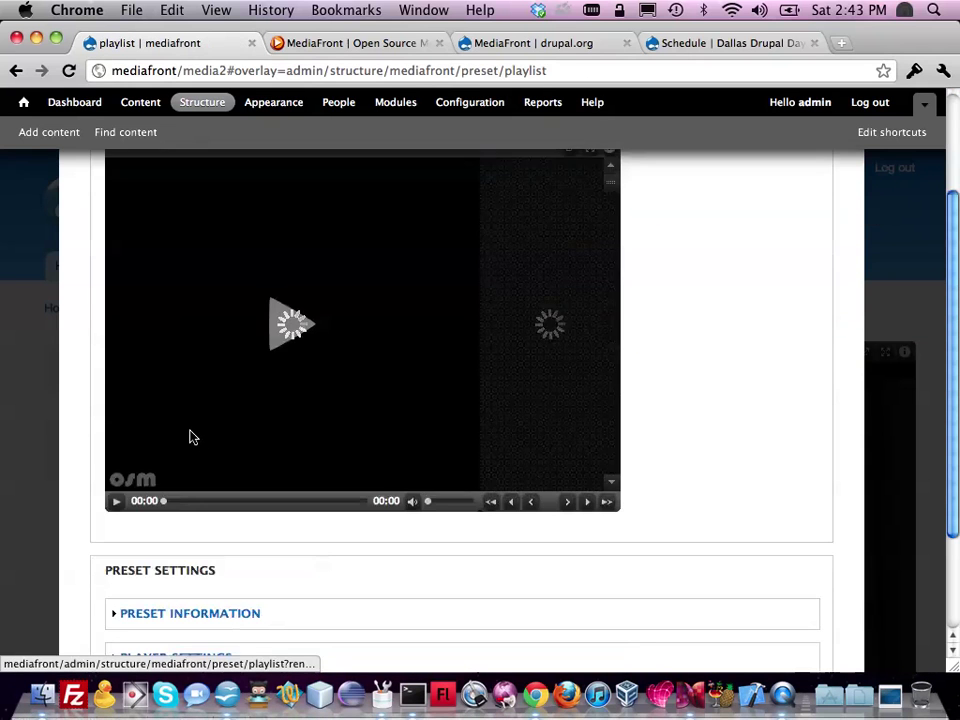
scroll(189, 436, up, 1)
scroll(190, 436, down, 4)
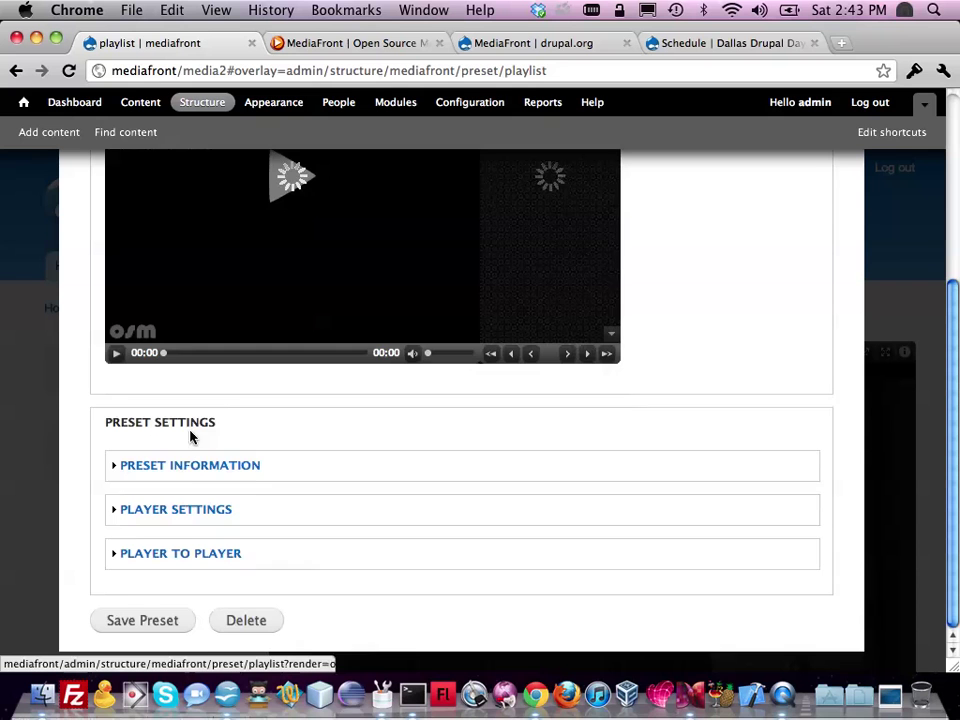
click(189, 519)
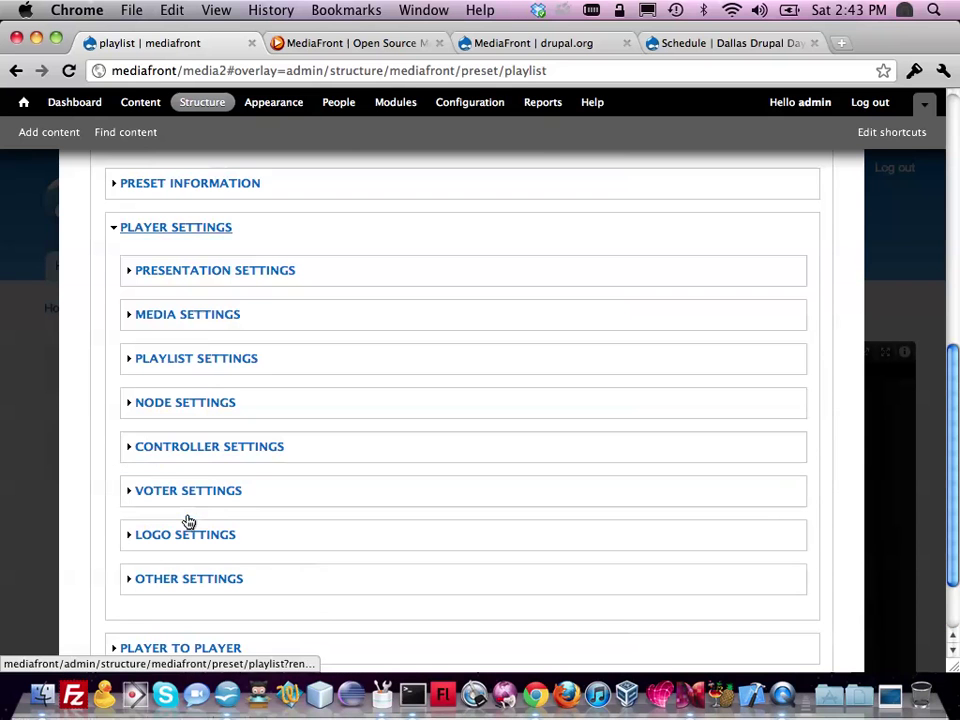
click(199, 358)
scroll(150, 340, up, 2)
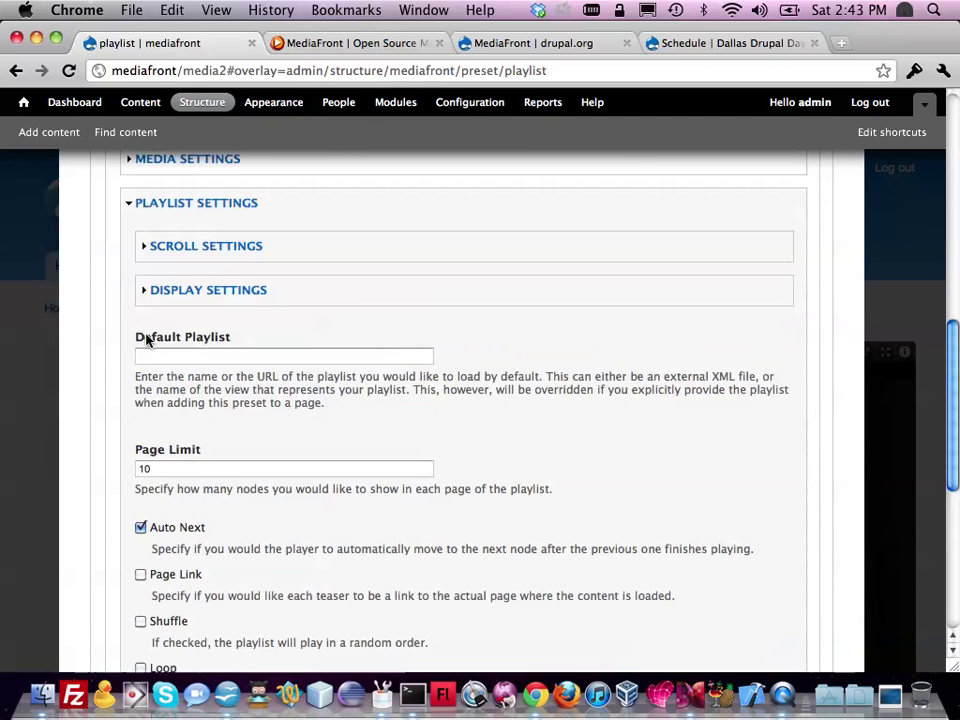
click(186, 291)
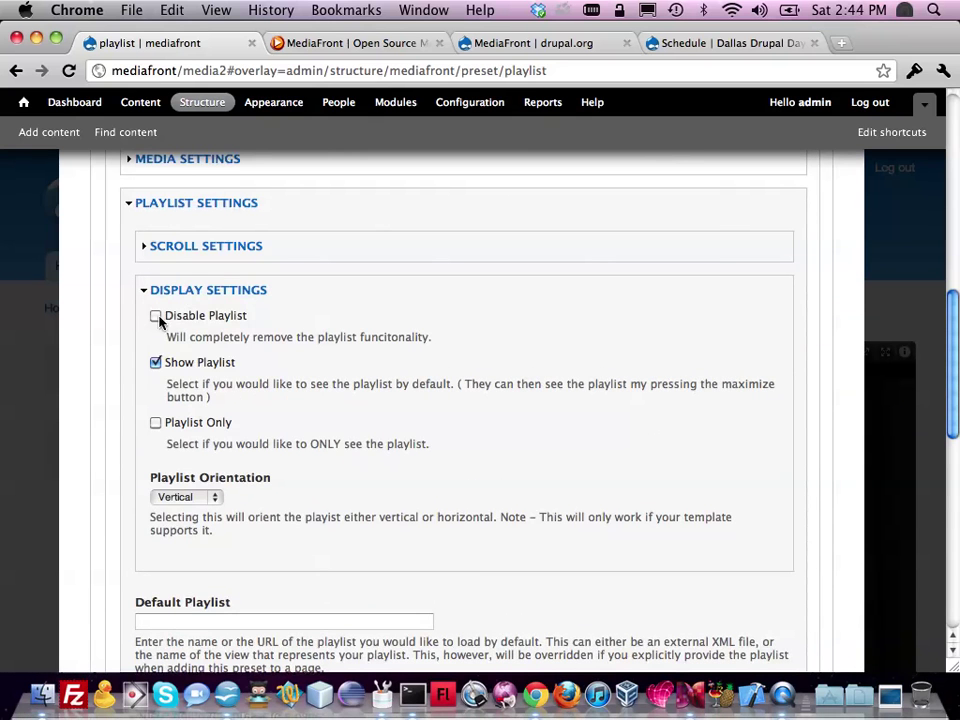
click(155, 424)
scroll(150, 430, down, 10)
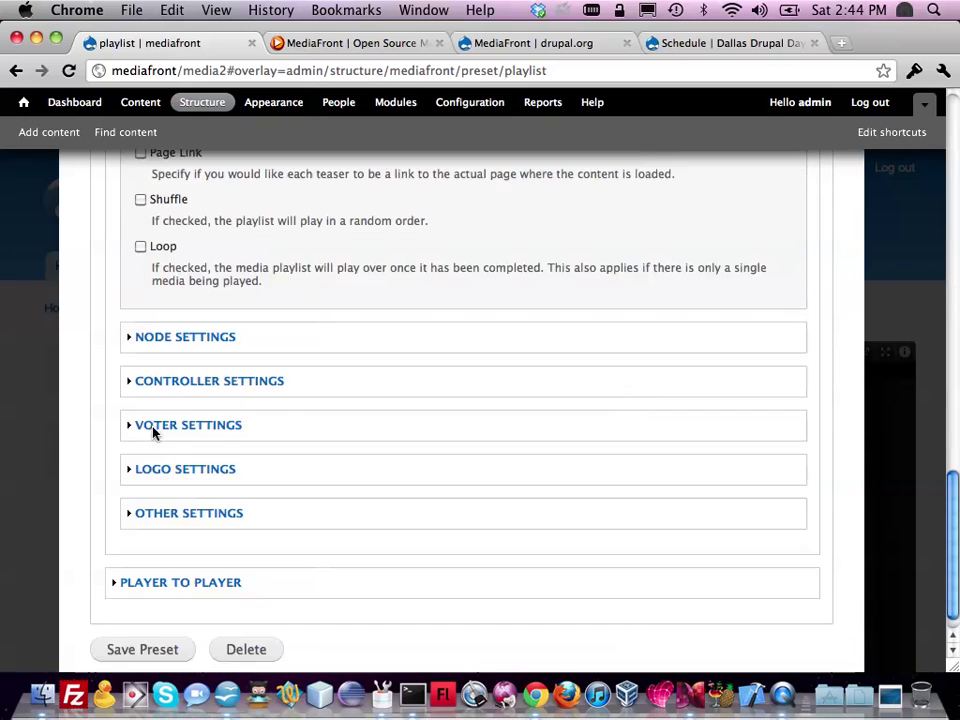
click(142, 650)
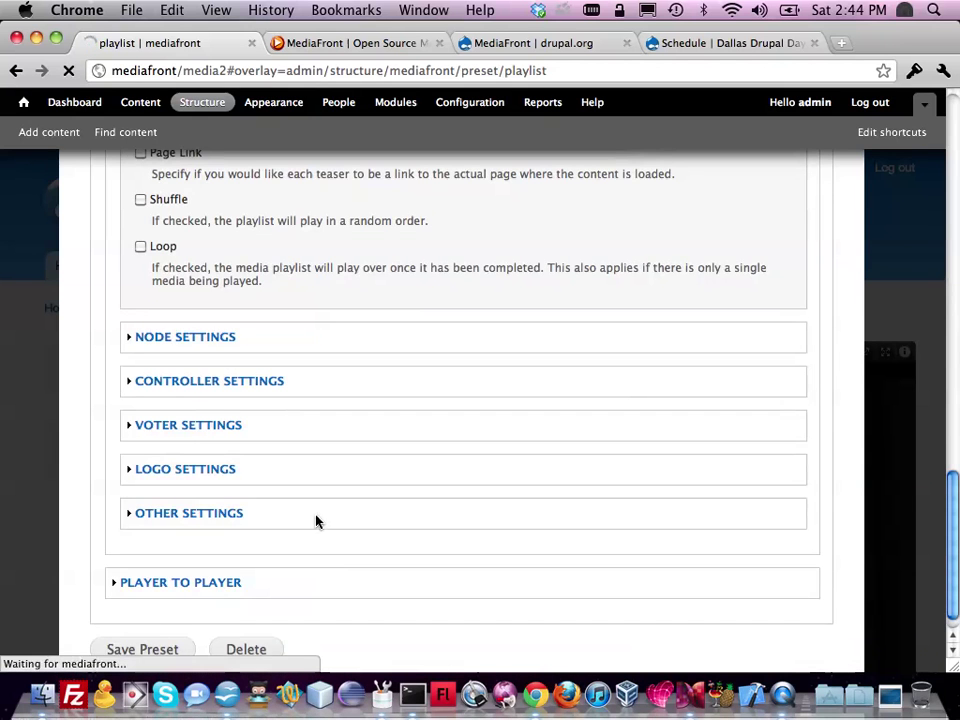
scroll(206, 350, down, 3)
scroll(208, 330, up, 3)
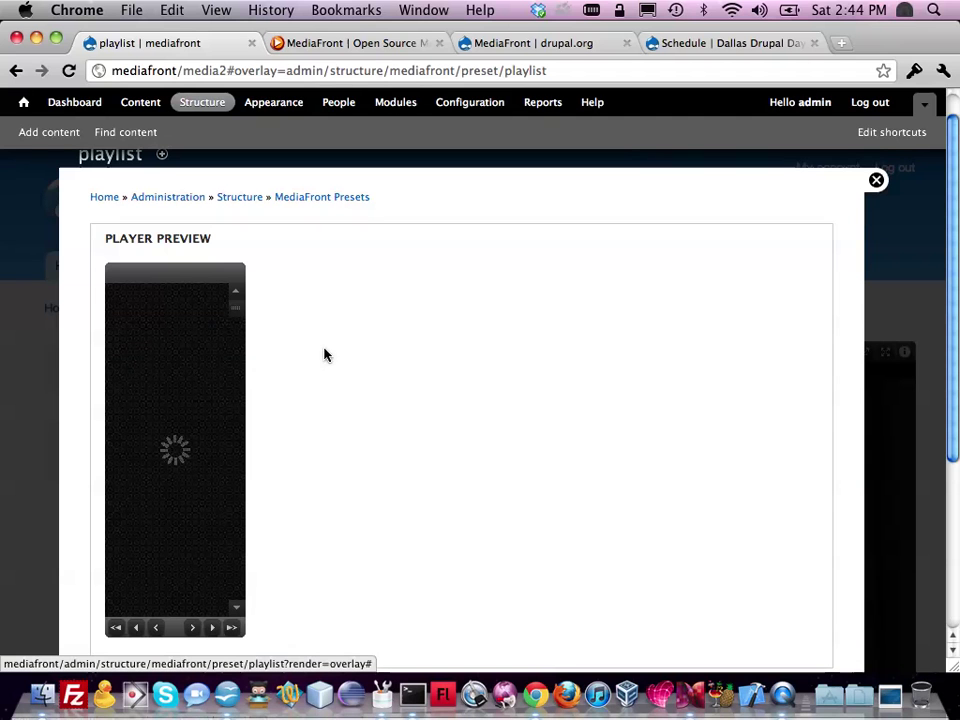
scroll(324, 355, down, 1)
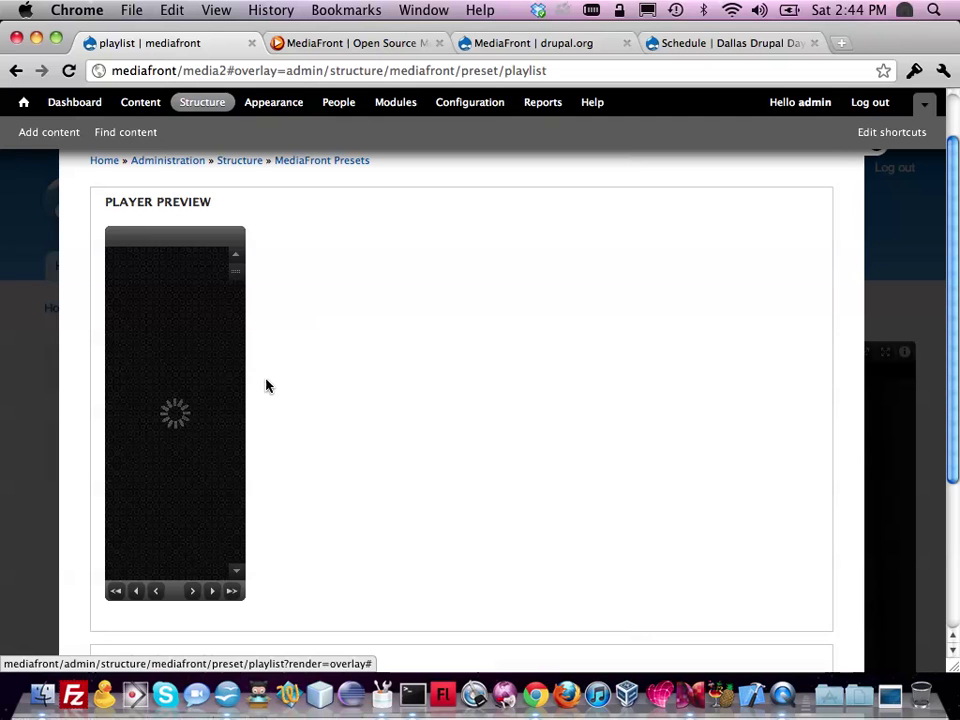
Open themeroller.com in a new browser tab.
click(843, 43)
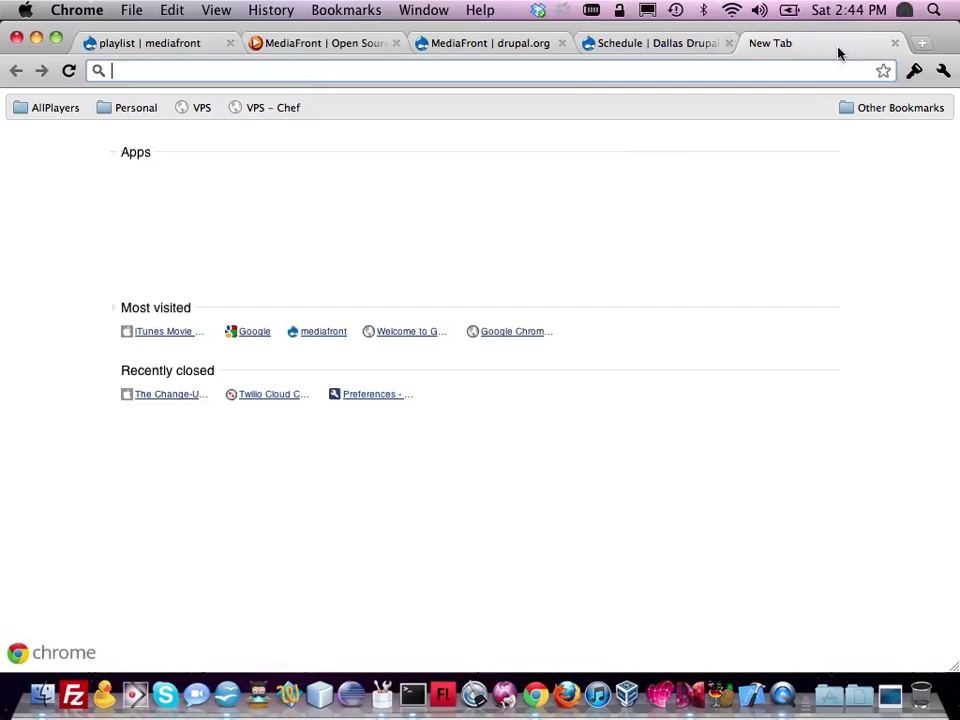
click(478, 45)
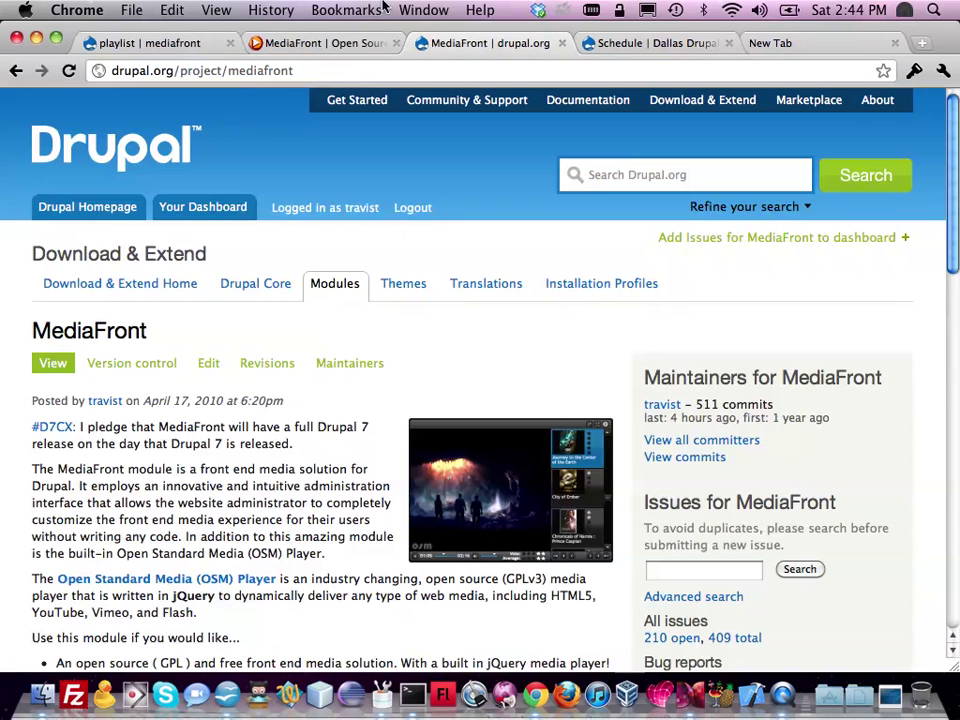
click(186, 43)
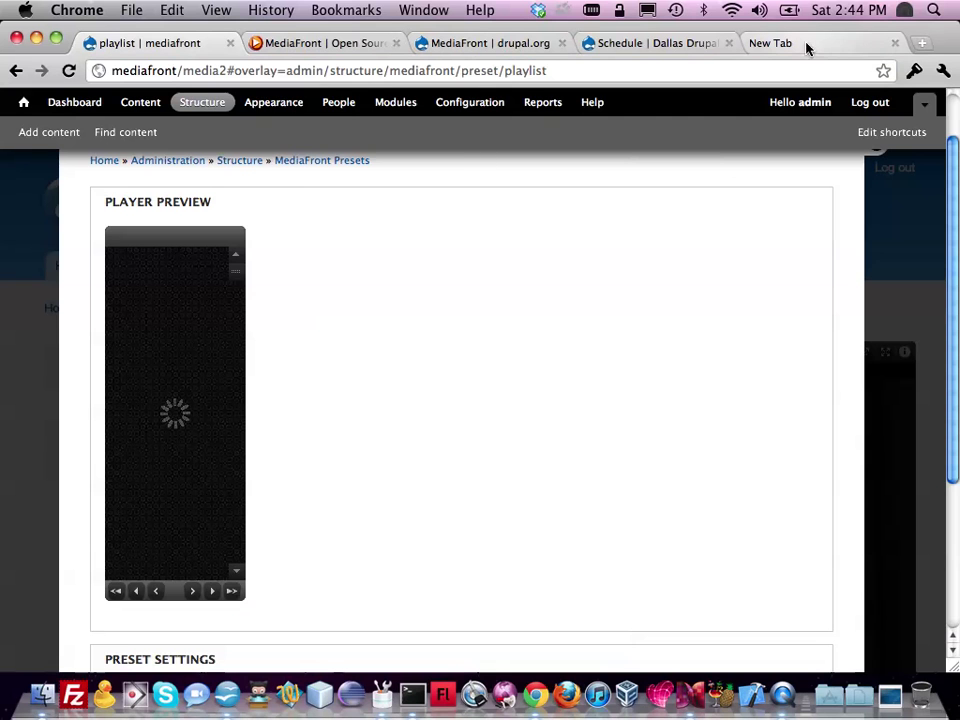
click(853, 43)
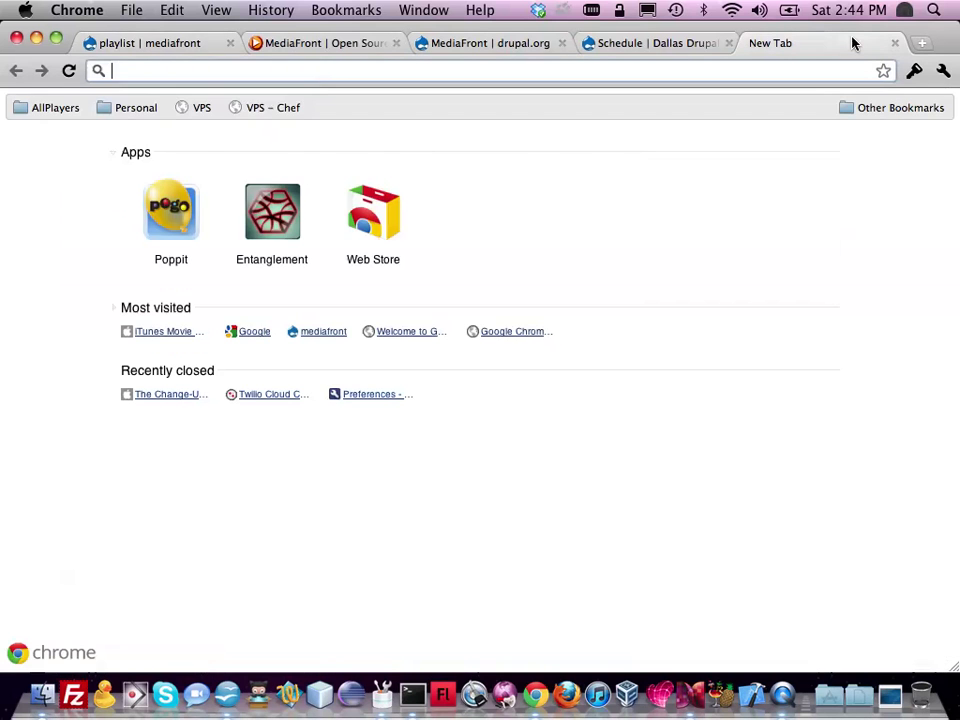
text(the)
key(BackSpace)
key(BackSpace)
key(BackSpace)
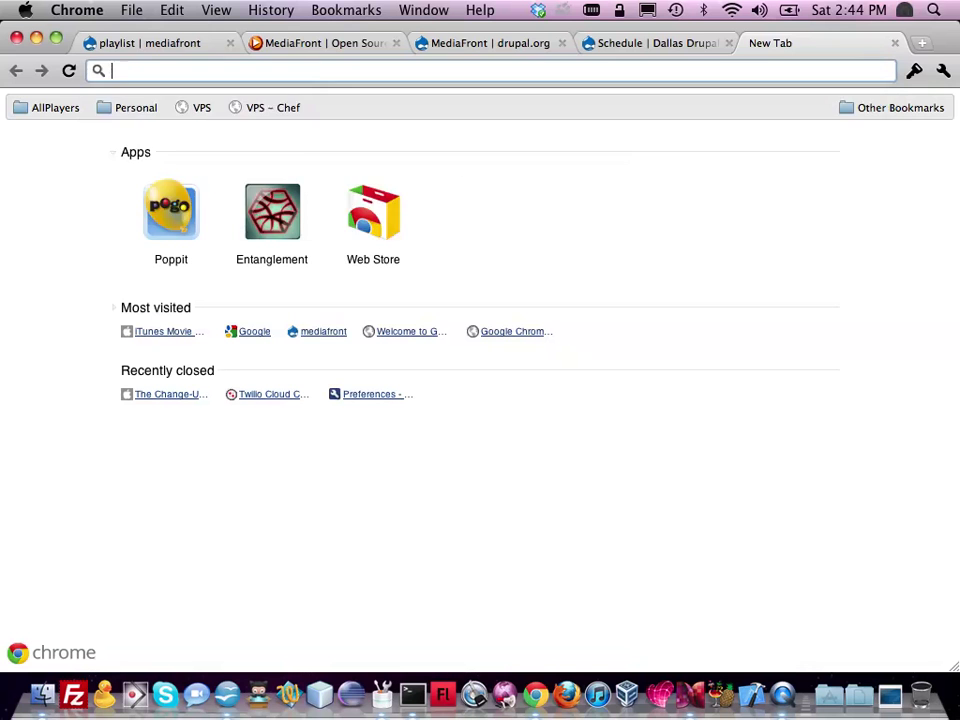
text(themeroller.com)
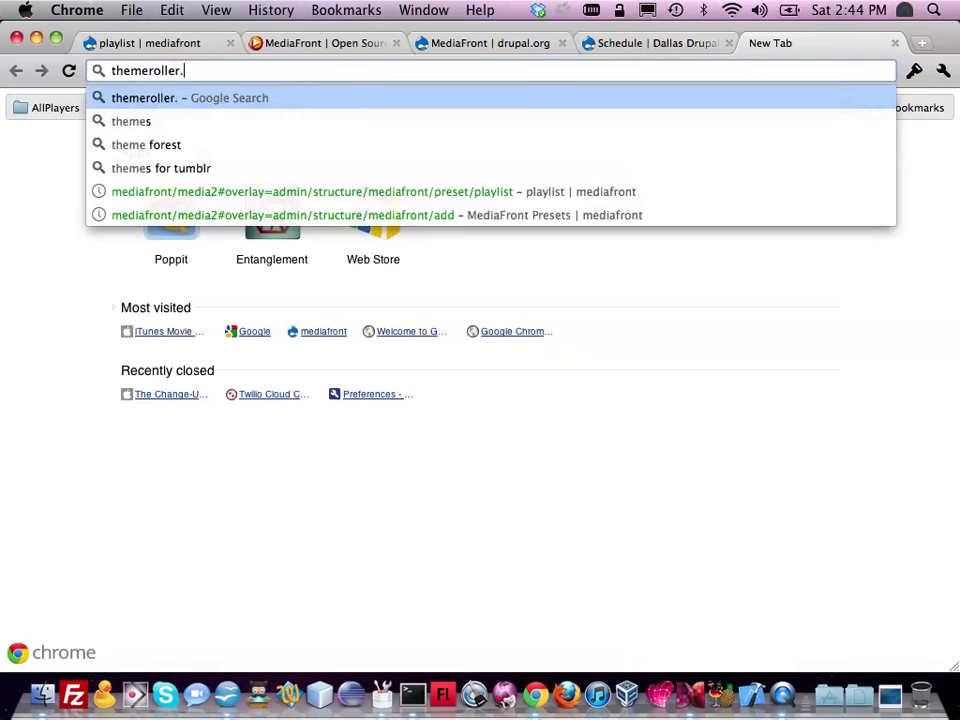
key(Return)
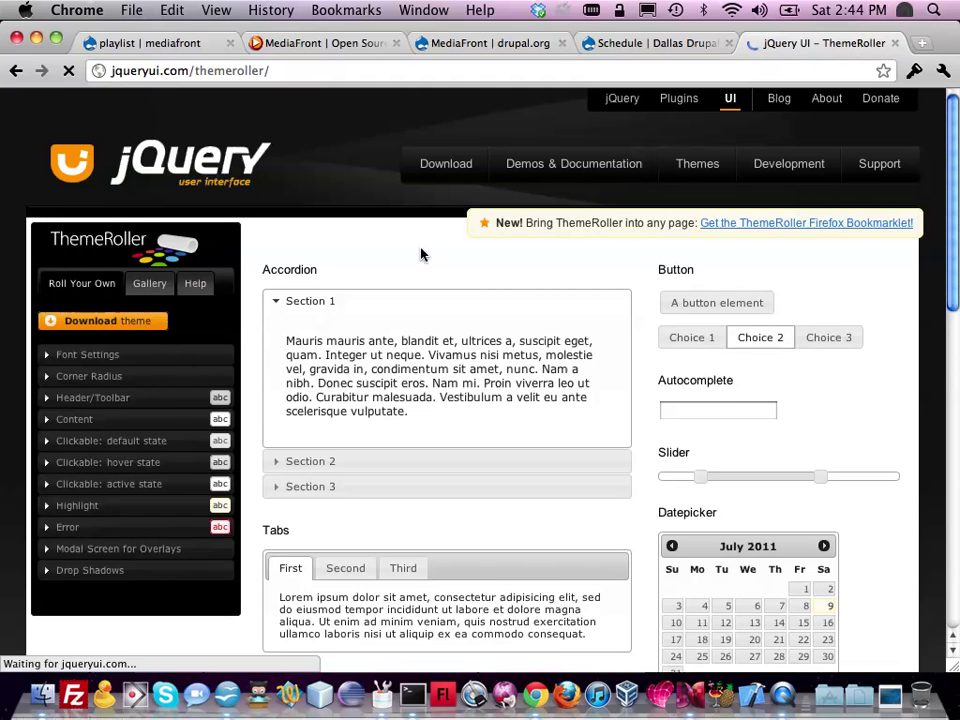
Preview the Start, Sunny, Le Frog and UI darkness themes from the ThemeRoller gallery.
click(149, 283)
scroll(133, 381, down, 2)
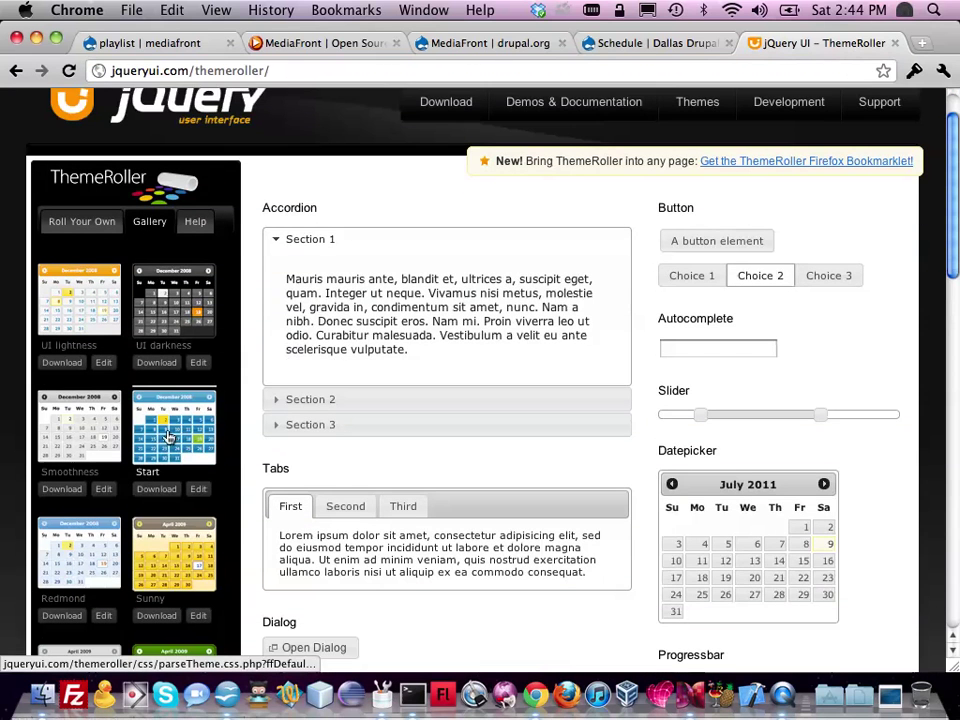
click(170, 437)
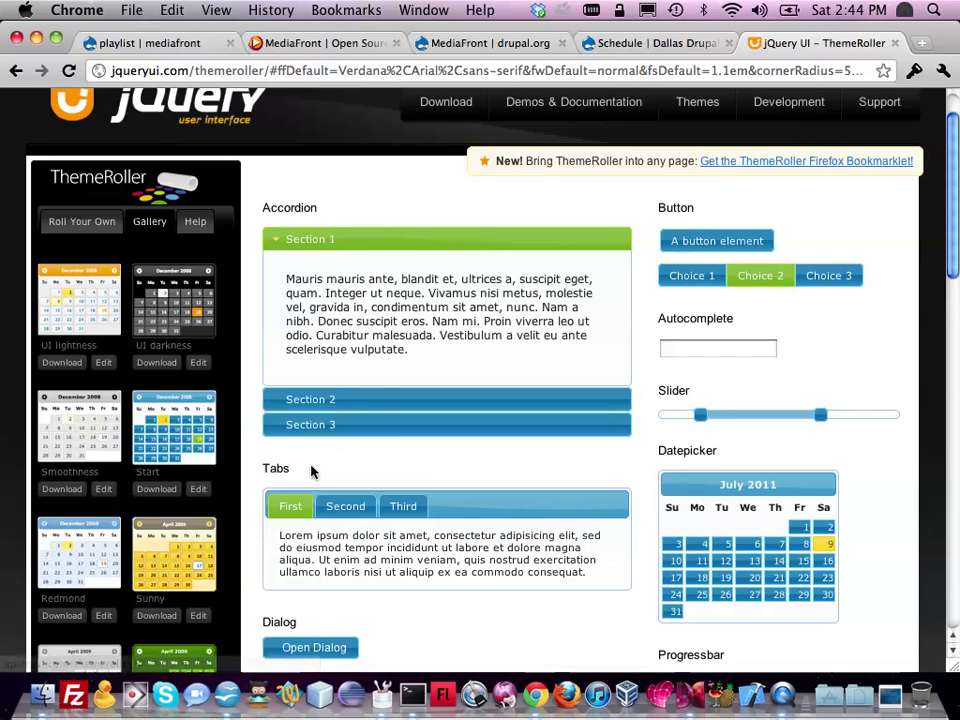
scroll(257, 490, down, 4)
click(199, 410)
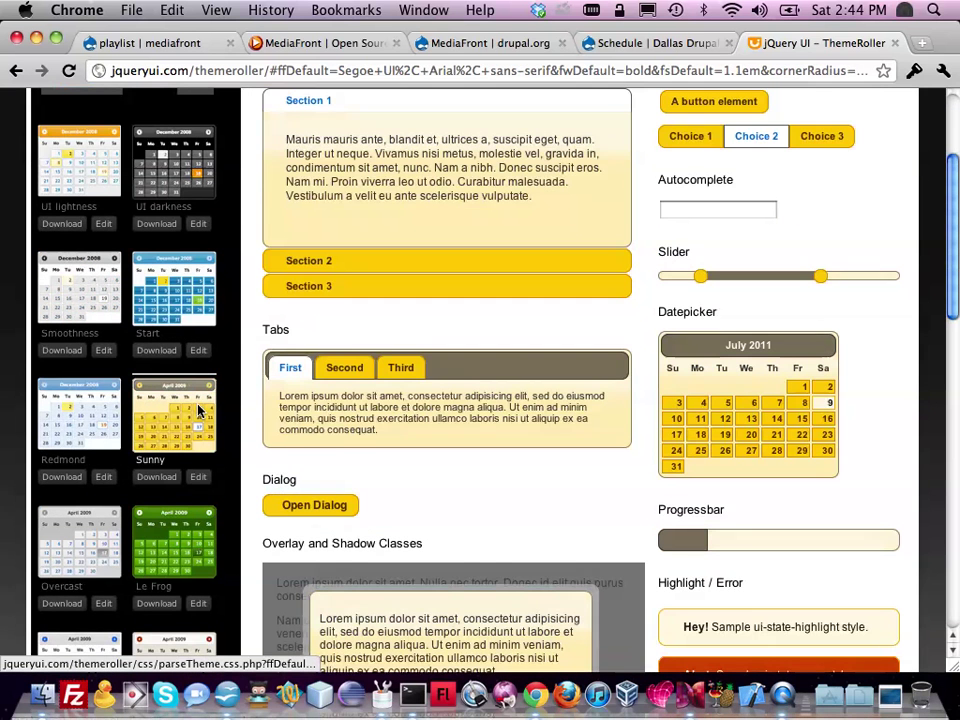
scroll(199, 410, down, 3)
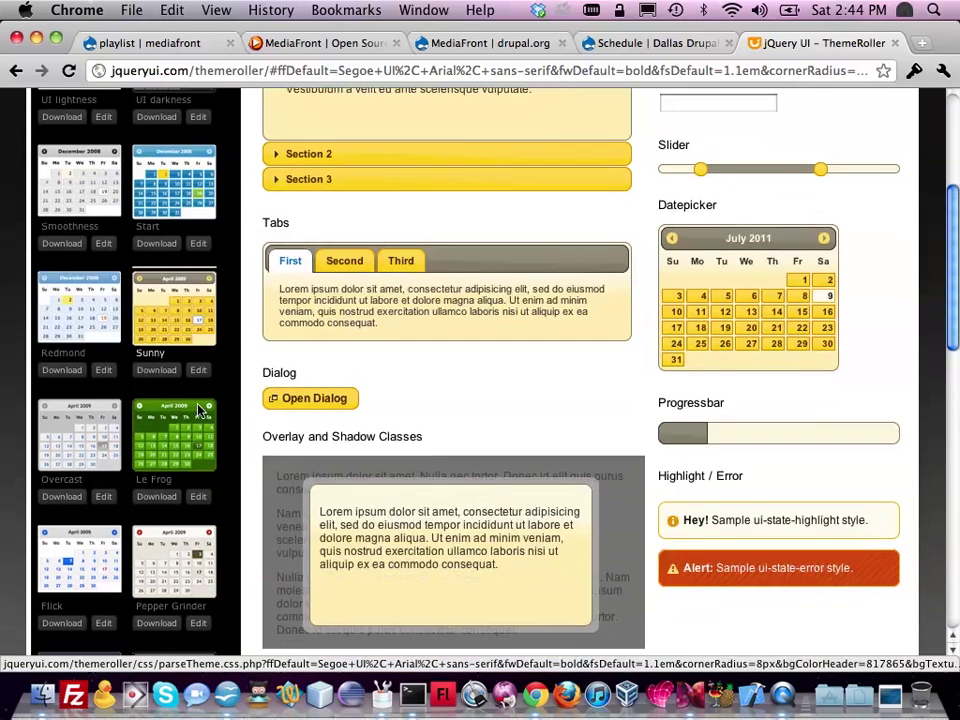
click(163, 430)
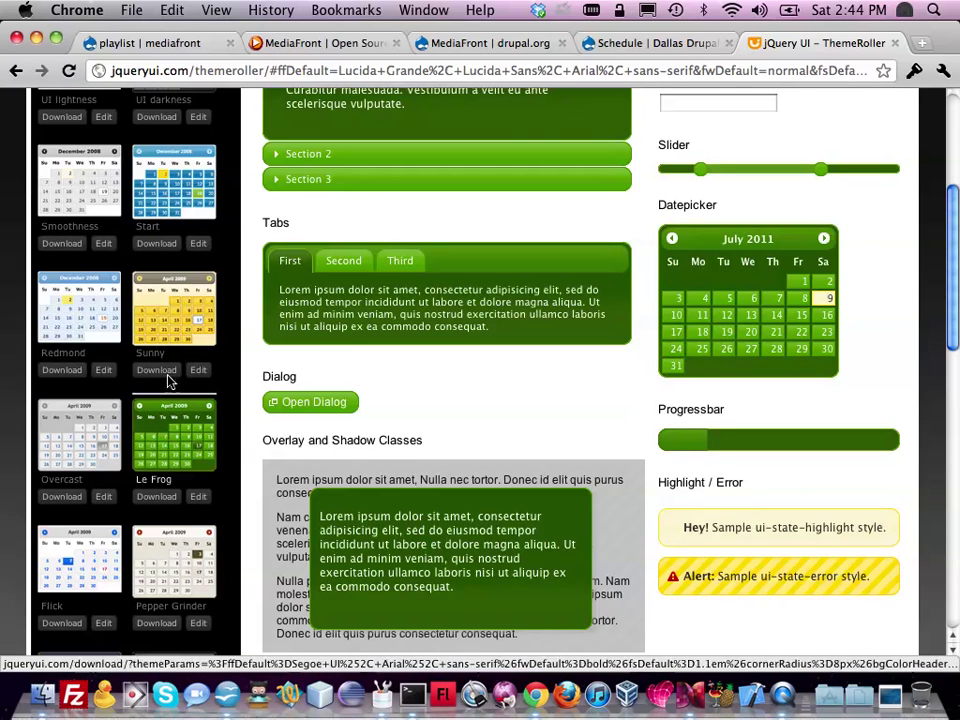
click(193, 307)
scroll(194, 307, up, 8)
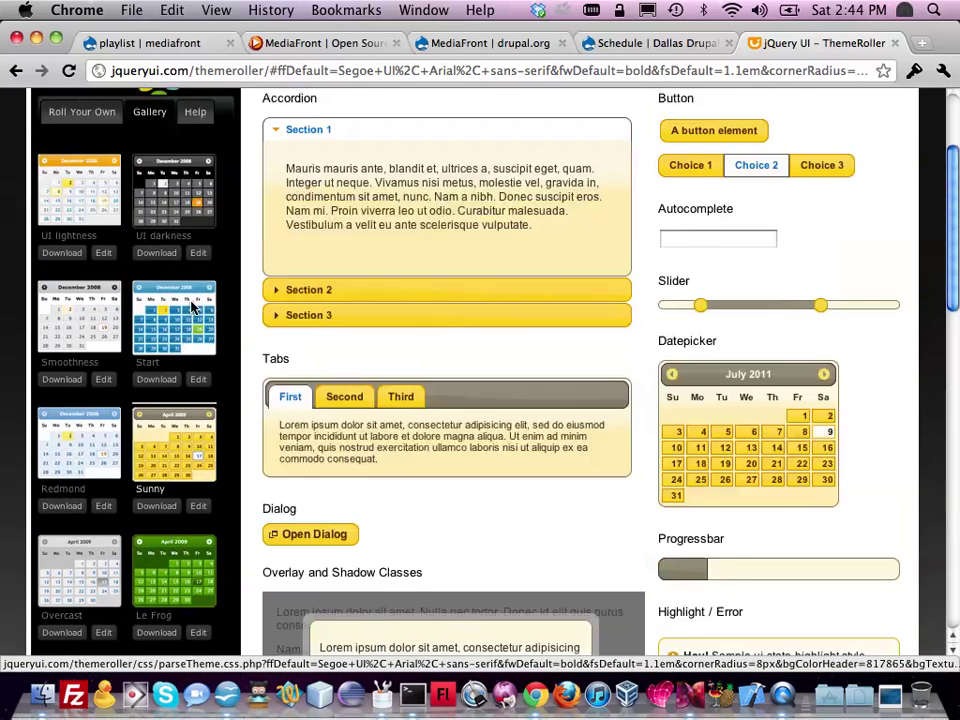
click(198, 374)
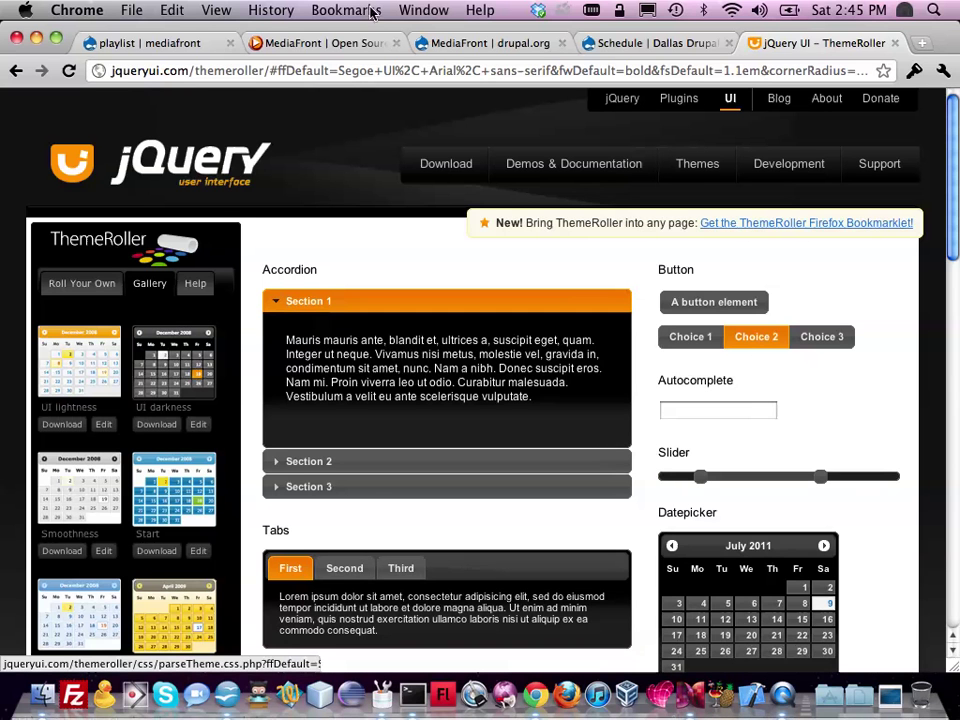
Return to the playlist preset and read the theme notes in its Presentation Settings.
click(319, 45)
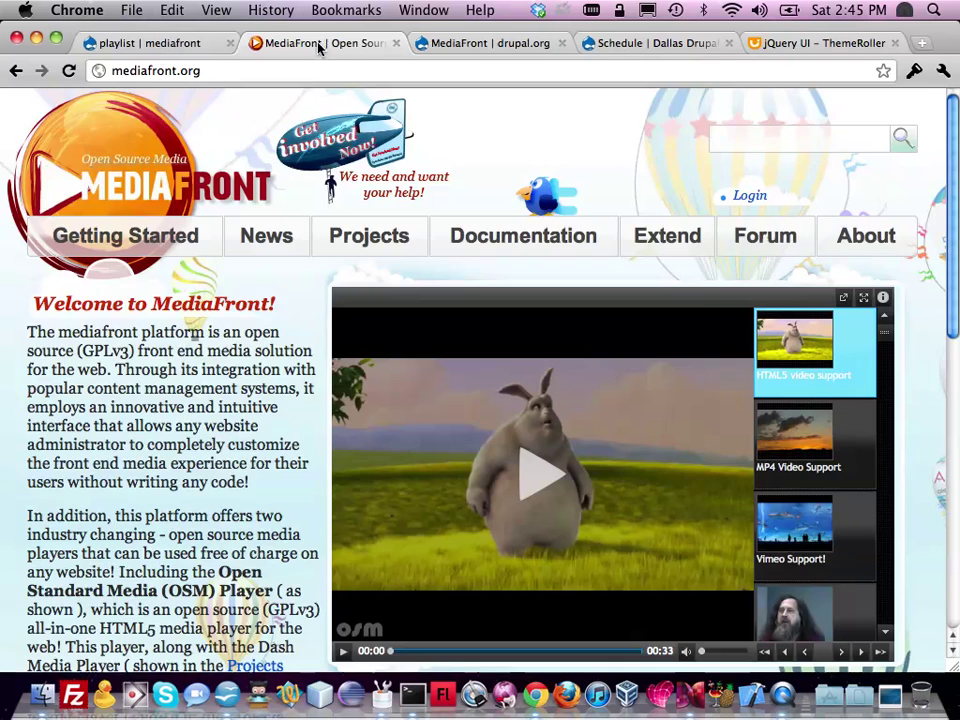
click(160, 45)
scroll(252, 351, down, 5)
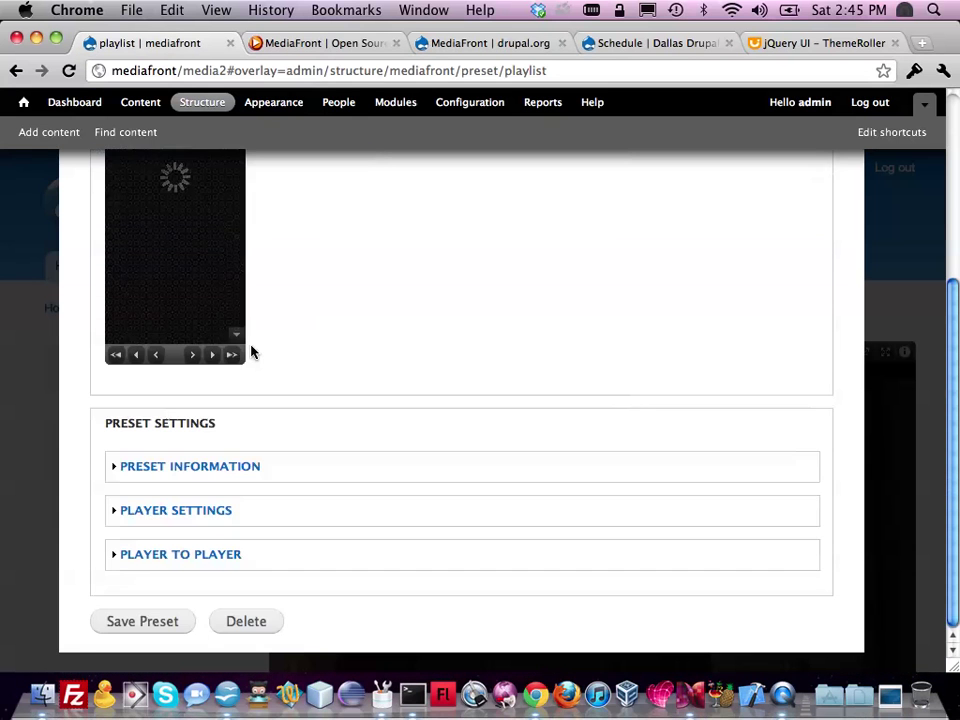
click(192, 511)
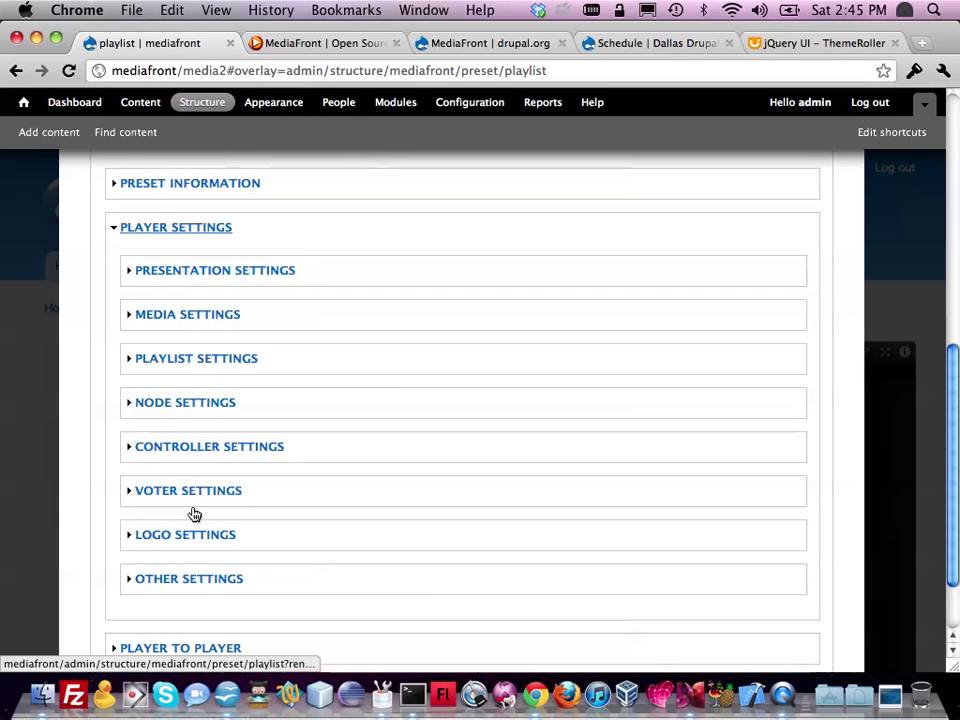
click(219, 270)
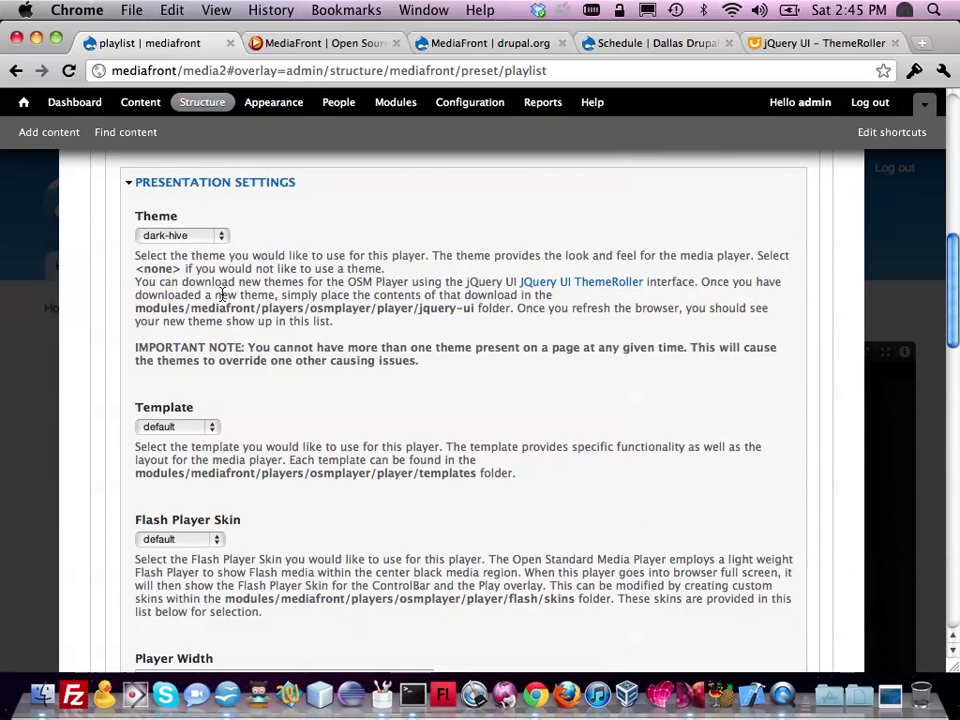
drag(422, 368, 111, 253)
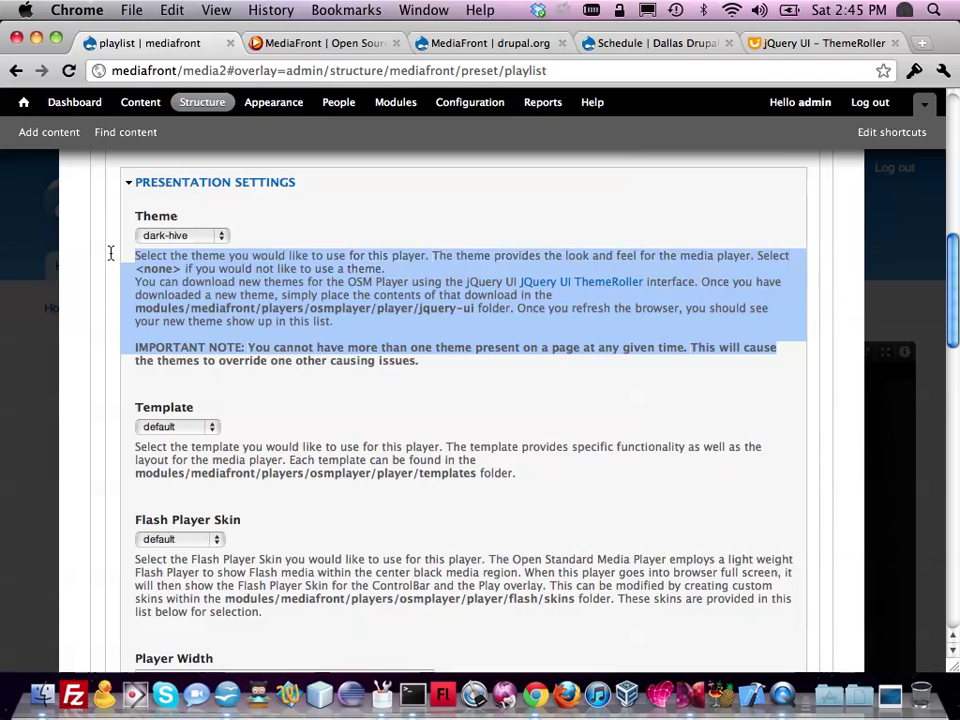
click(263, 309)
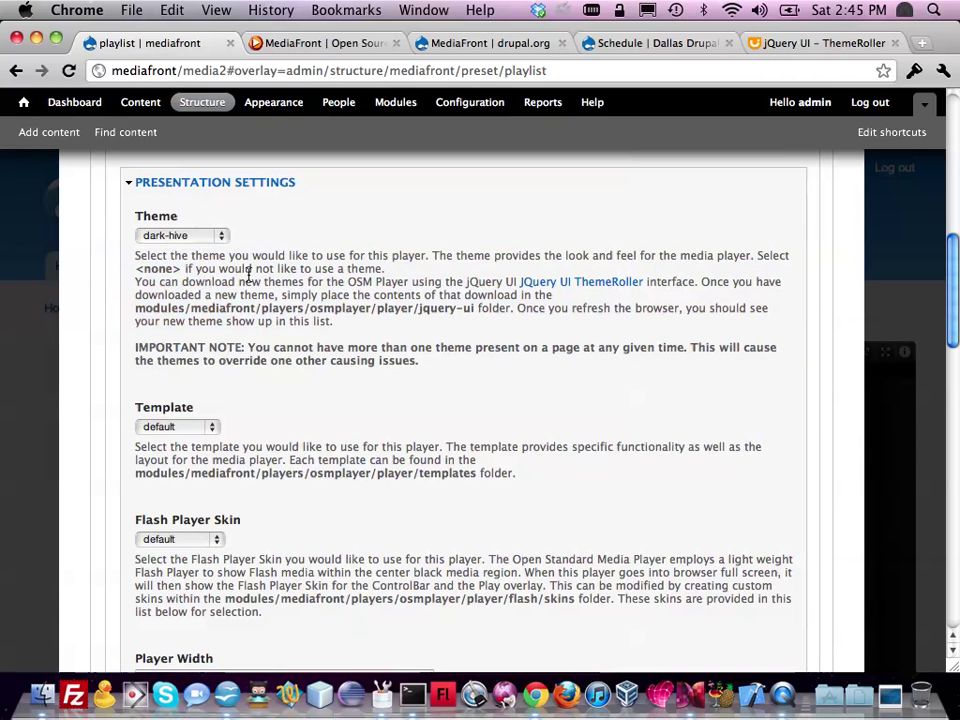
Set the playlist preset's theme to smoothness, save the preset and check the reloaded player preview.
click(213, 237)
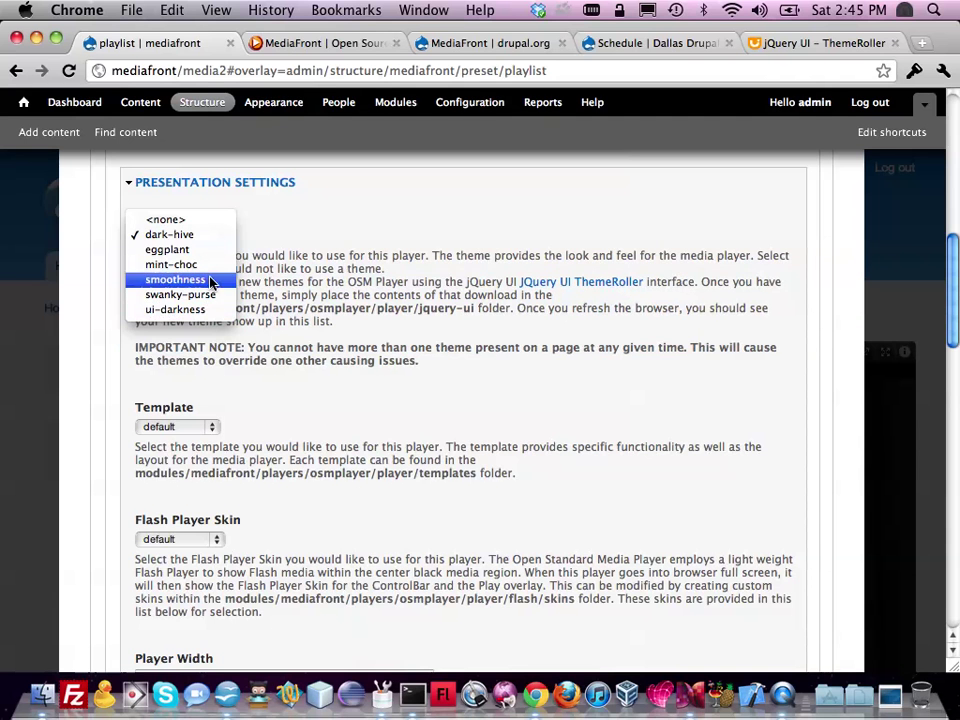
click(212, 279)
scroll(236, 293, down, 15)
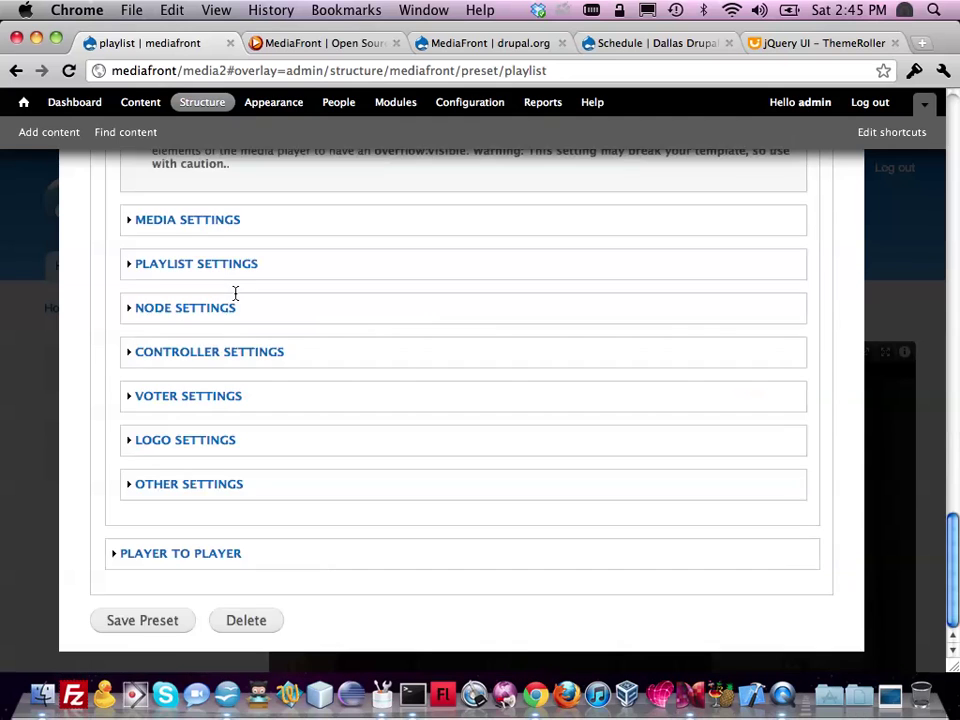
click(148, 628)
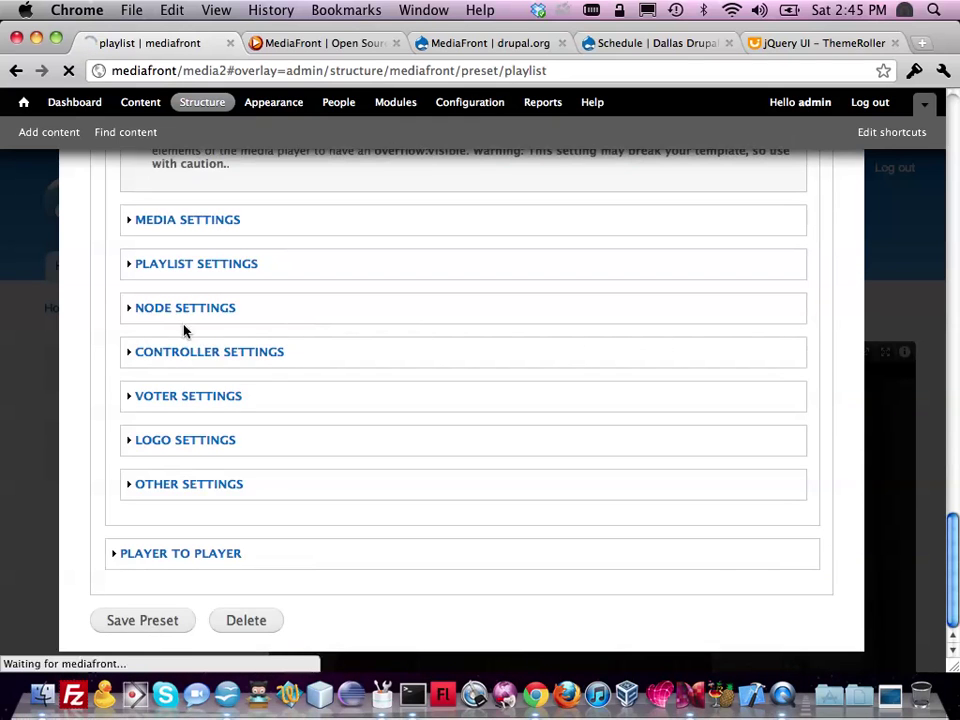
click(69, 70)
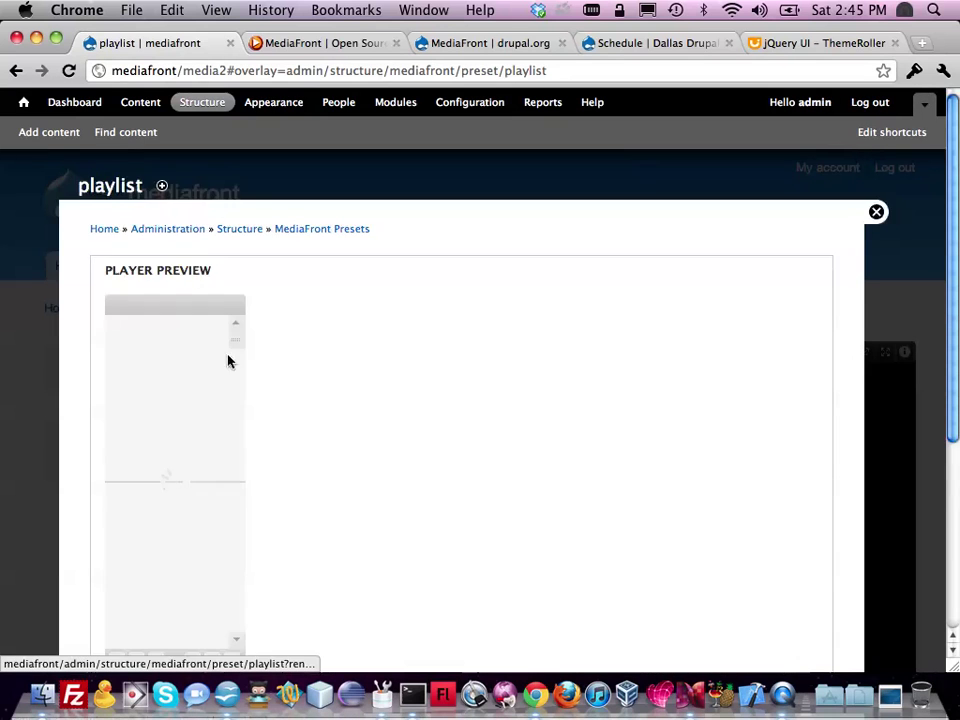
scroll(225, 420, down, 3)
scroll(223, 478, up, 1)
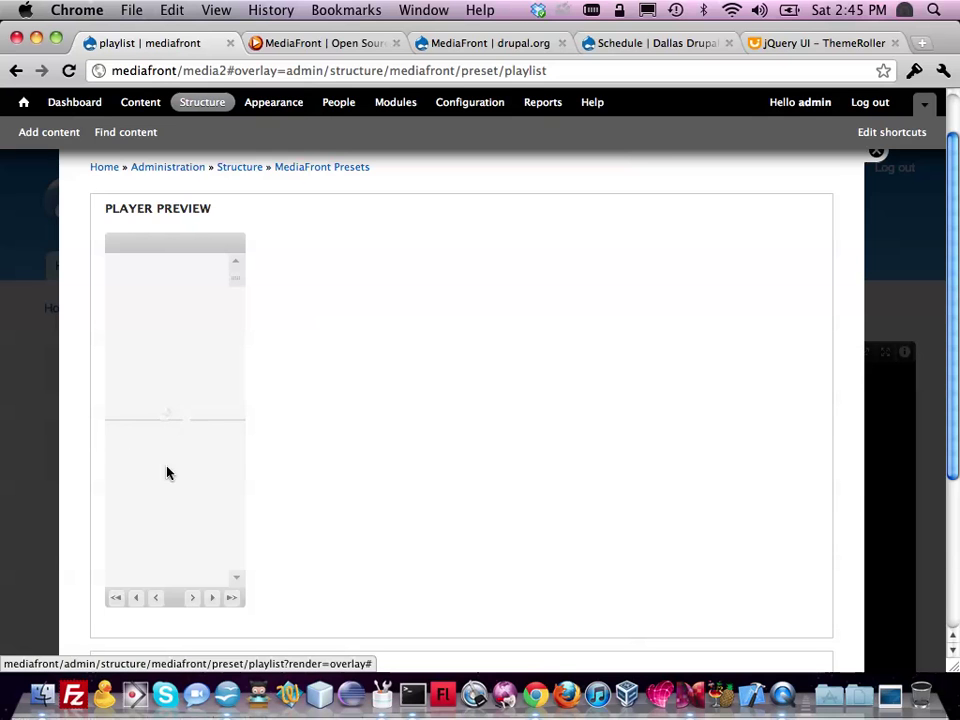
scroll(200, 420, down, 1)
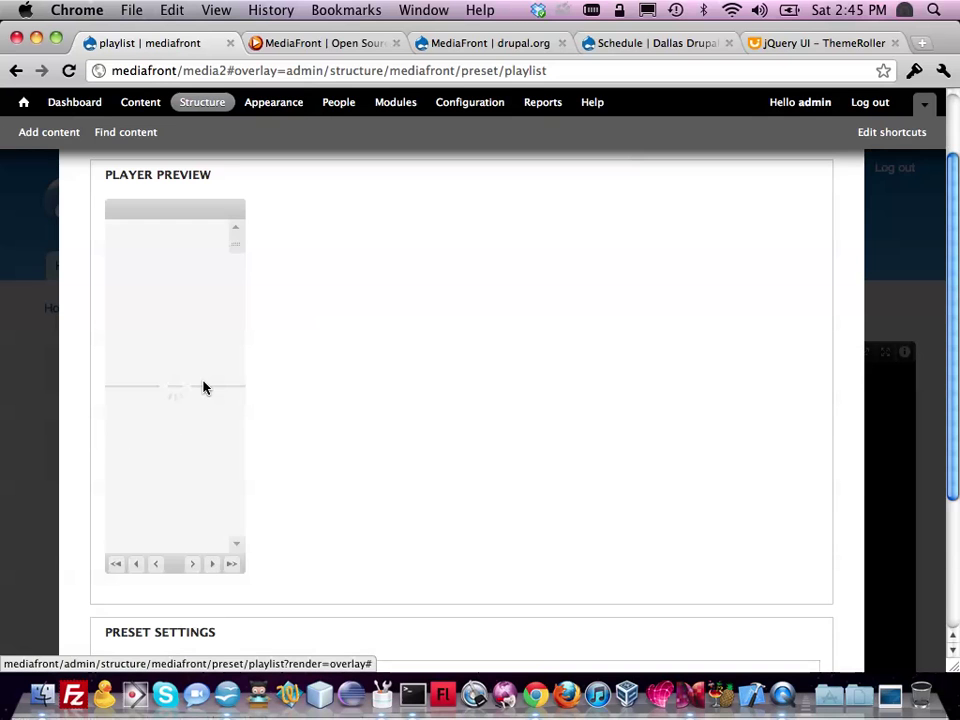
Close the playlist preset, then edit the media view behind the page and add a Block display to it.
scroll(203, 388, down, 3)
scroll(204, 388, up, 3)
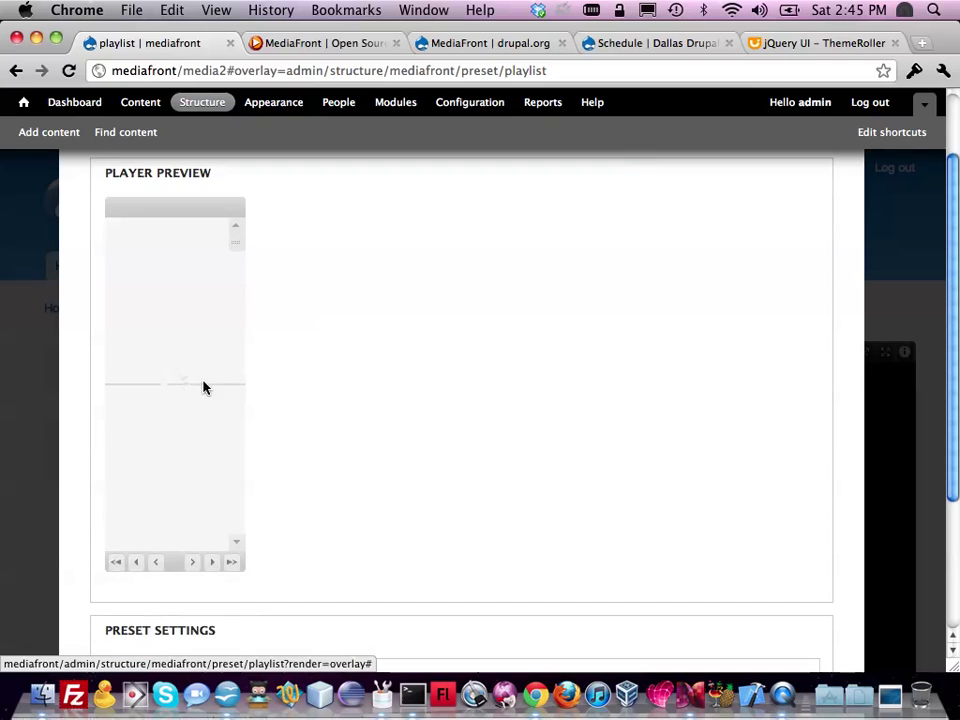
scroll(957, 263, up, 2)
click(875, 213)
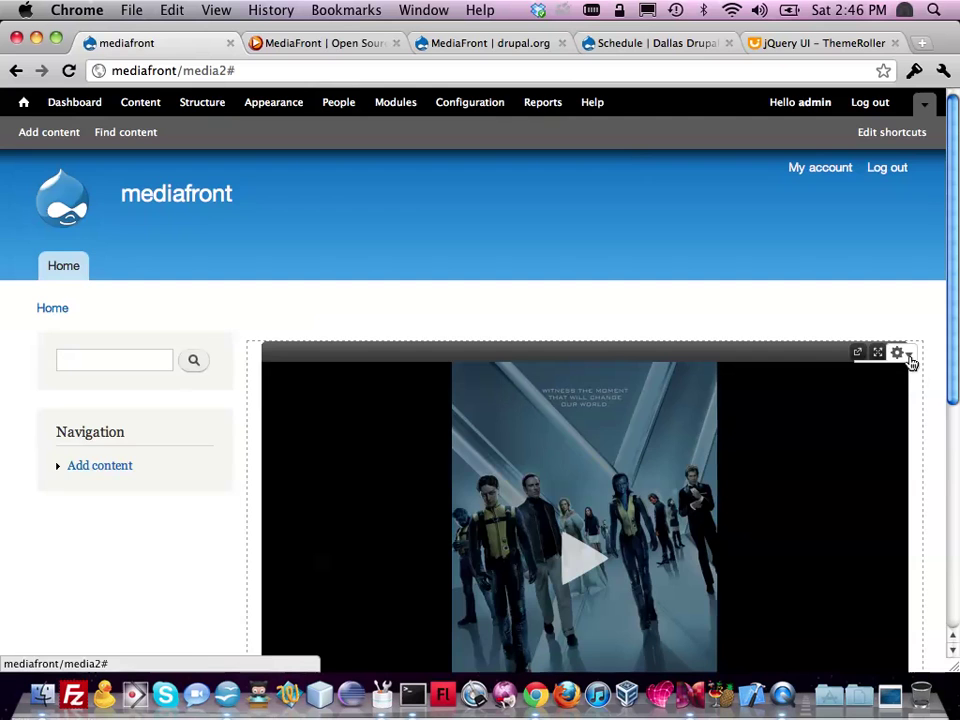
click(899, 353)
click(884, 375)
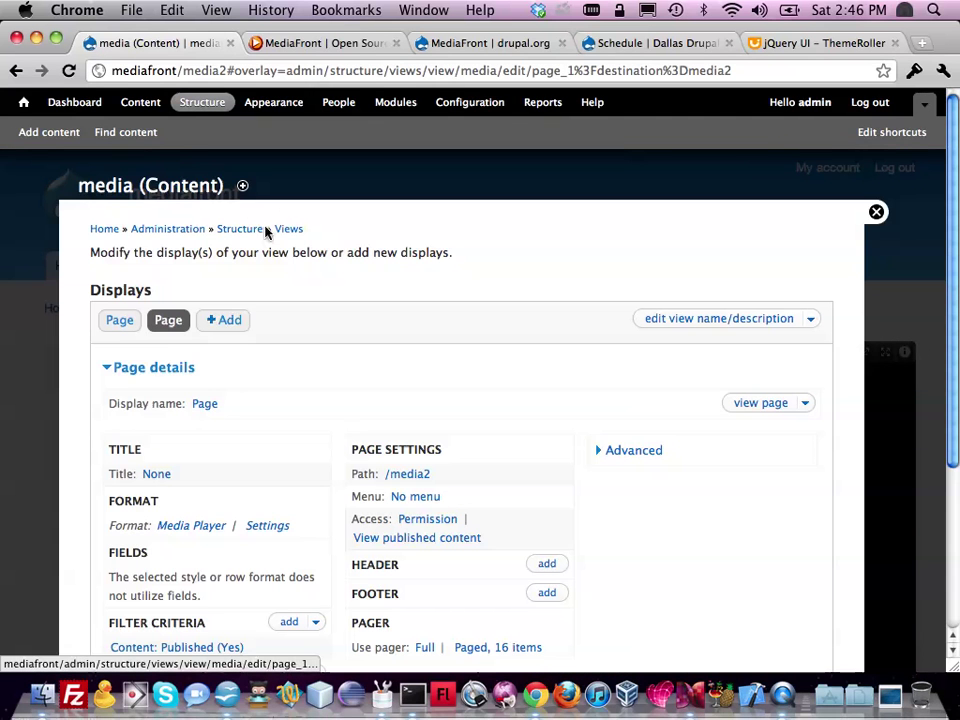
click(223, 320)
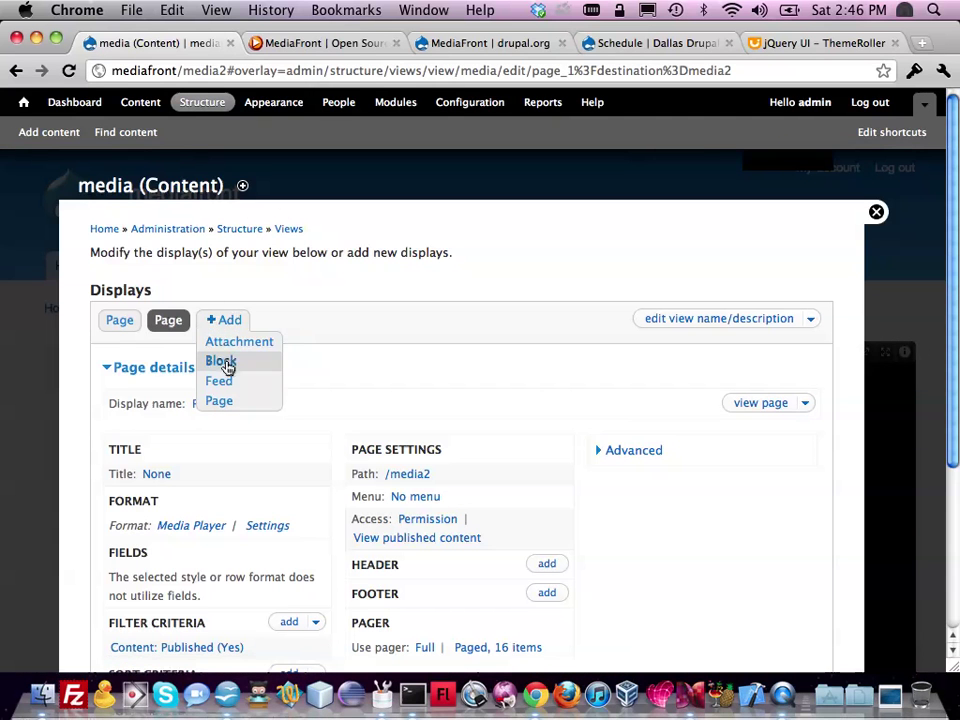
click(225, 364)
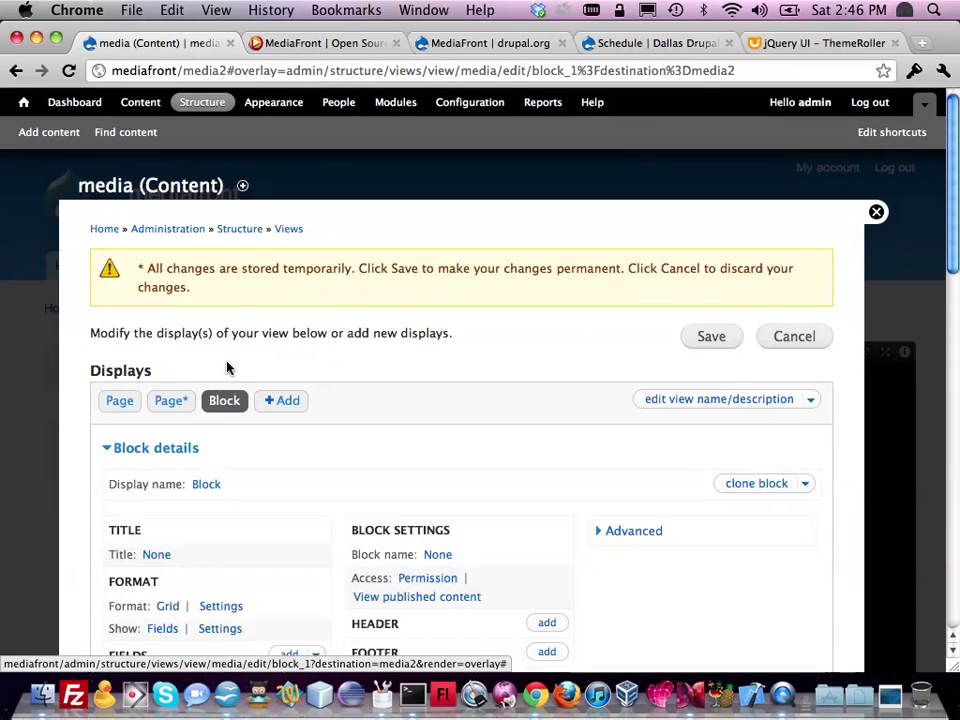
Set the new block display's admin description to Media Playlist.
scroll(227, 368, down, 3)
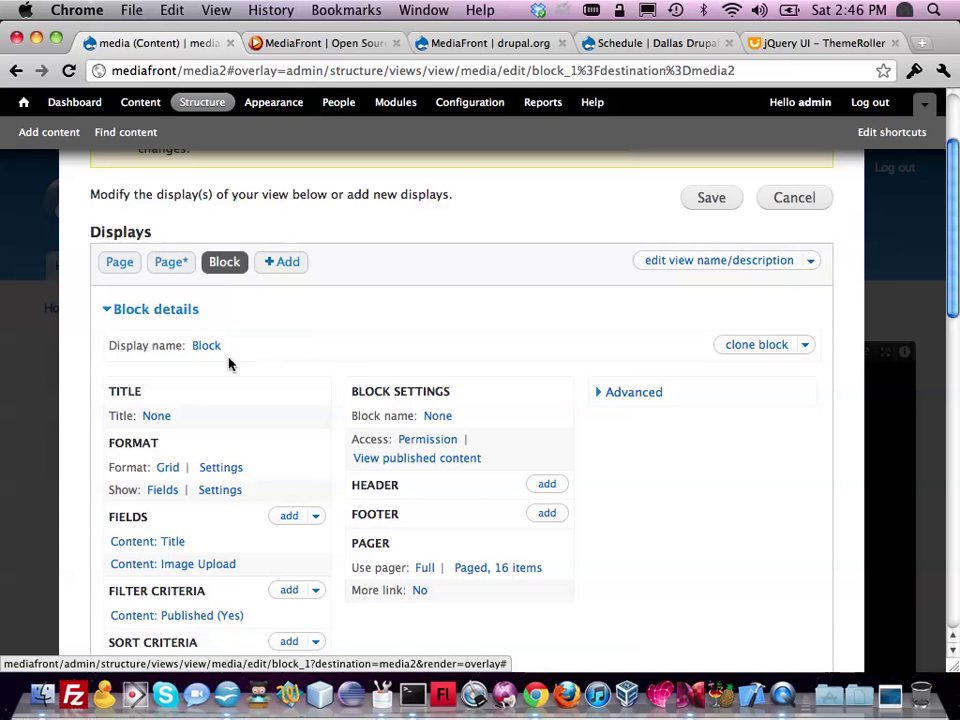
click(437, 416)
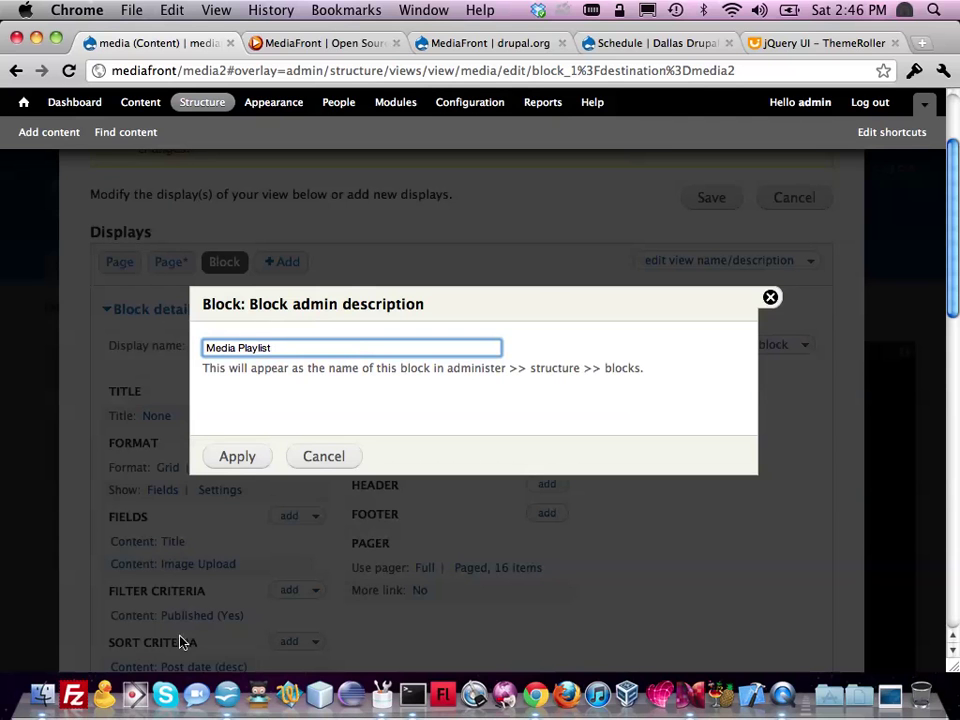
text(Media Playlist)
click(226, 464)
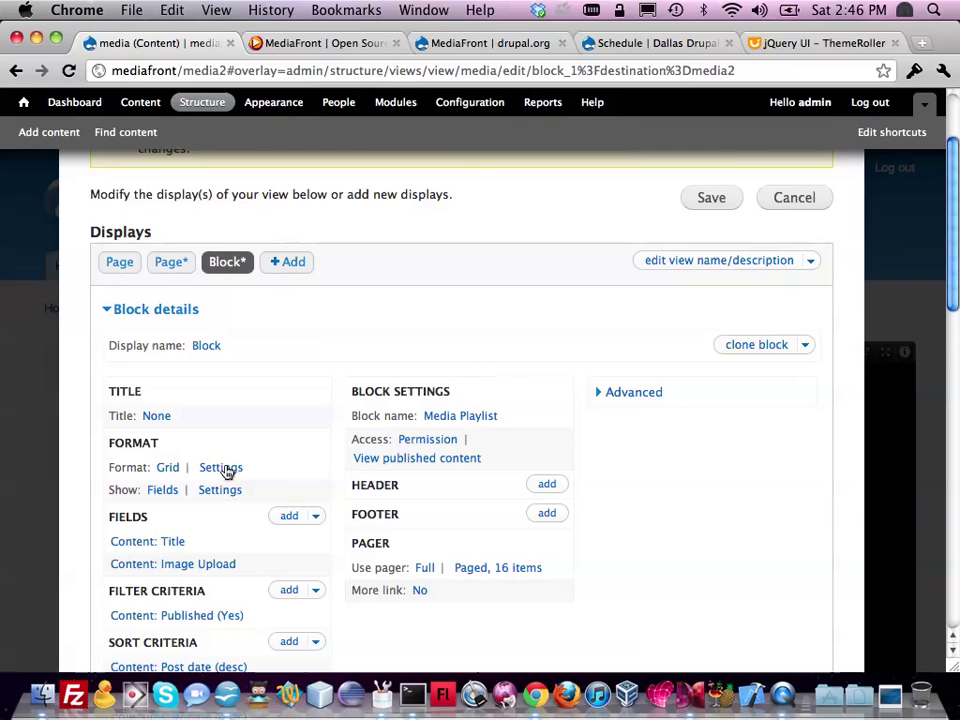
Change the format to Media Player for this block only (override), using the playlist MediaFront preset.
scroll(210, 490, down, 1)
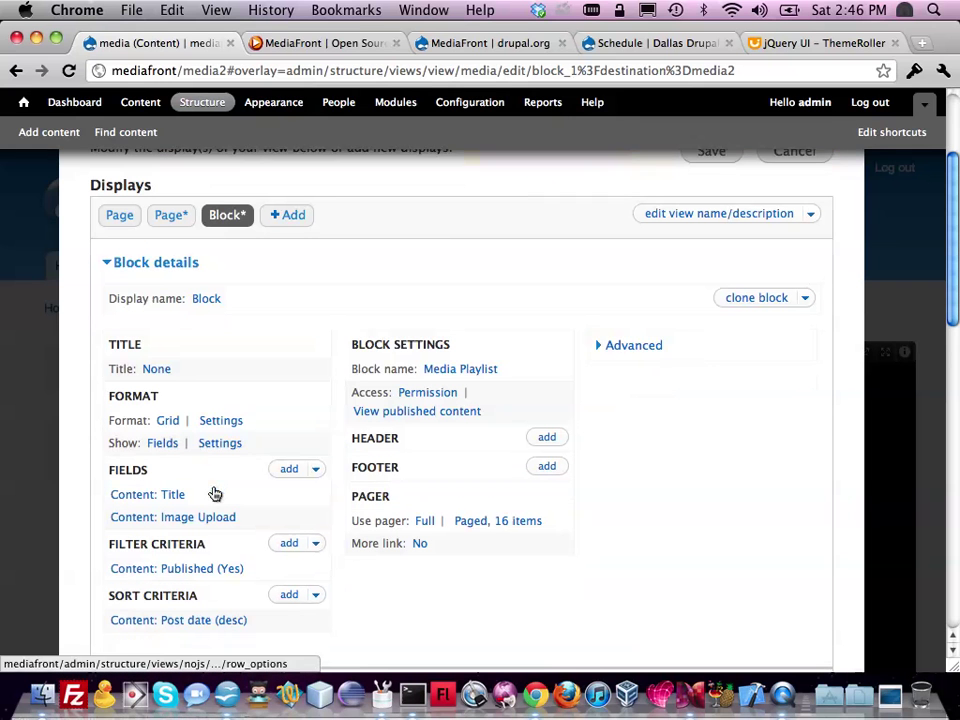
click(168, 422)
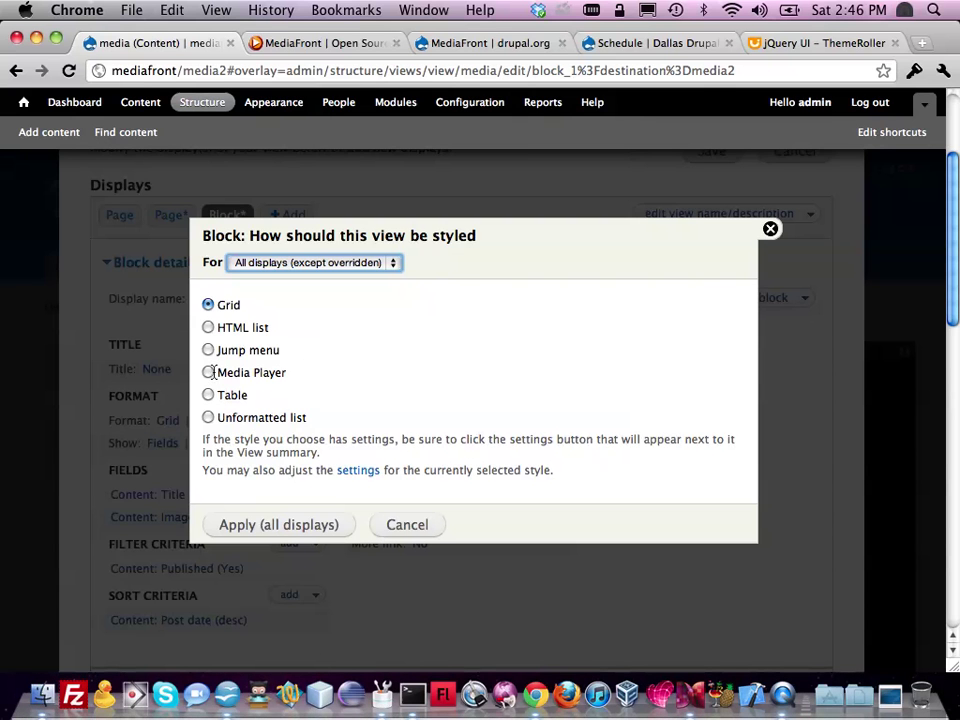
click(306, 263)
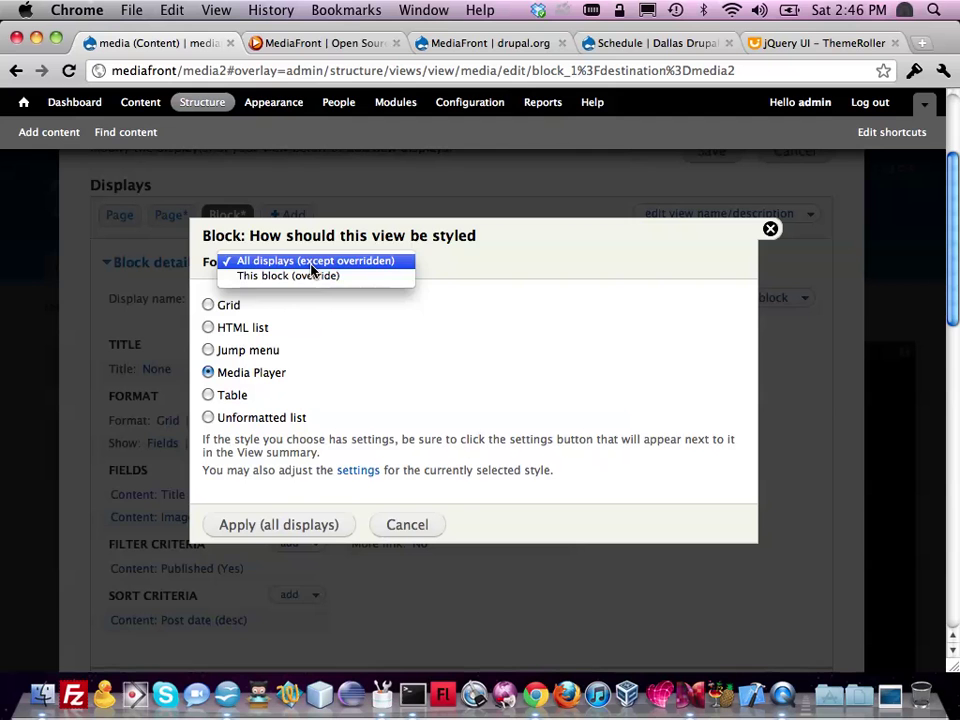
click(311, 276)
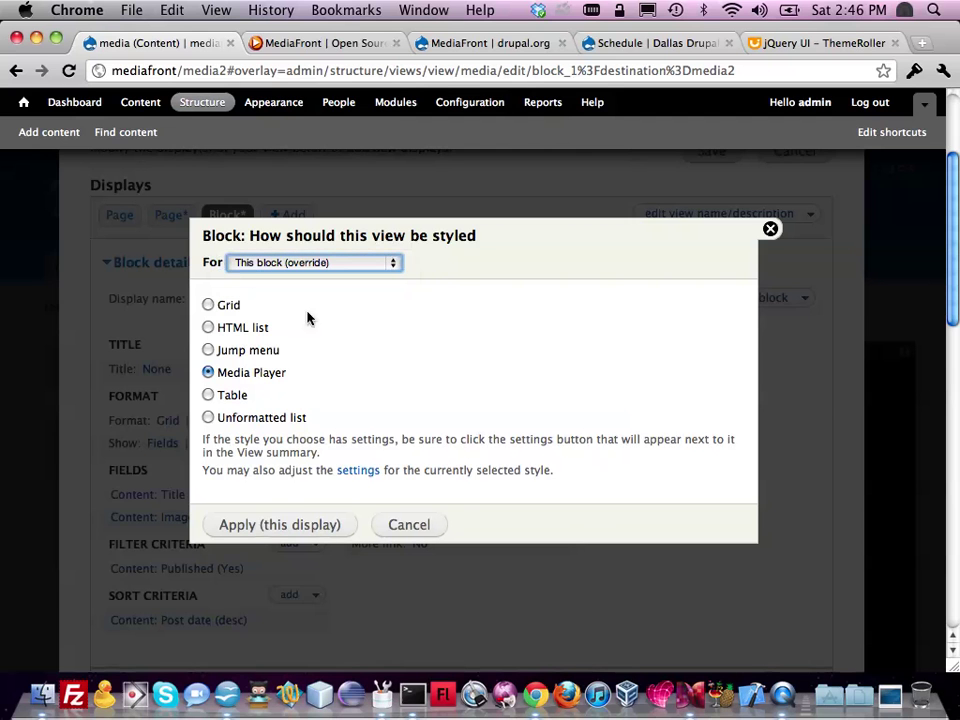
click(303, 531)
click(255, 393)
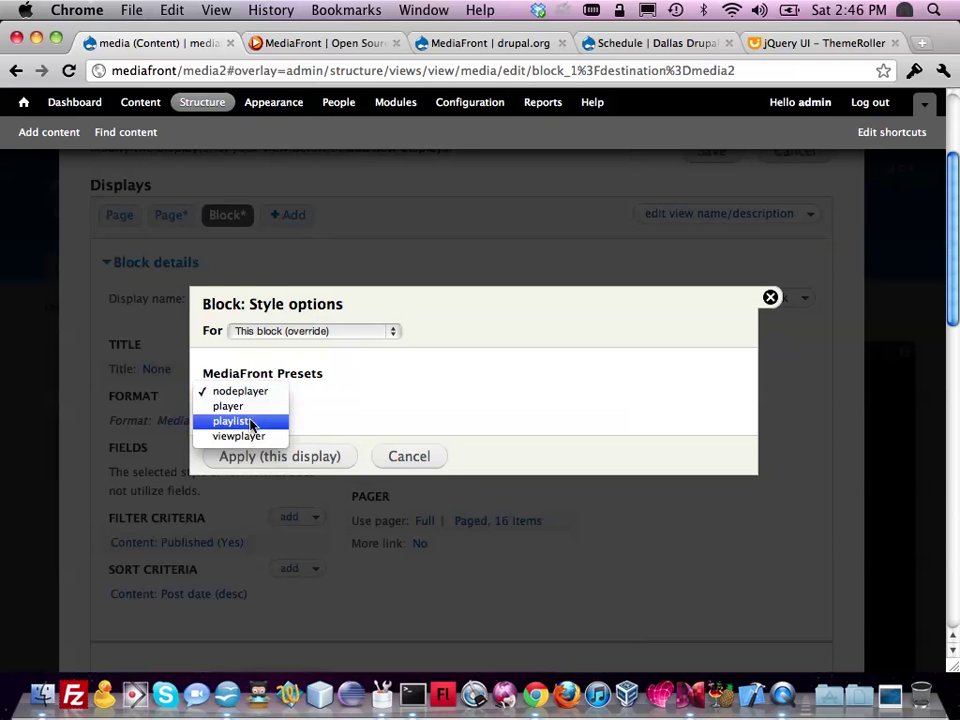
click(251, 423)
click(284, 459)
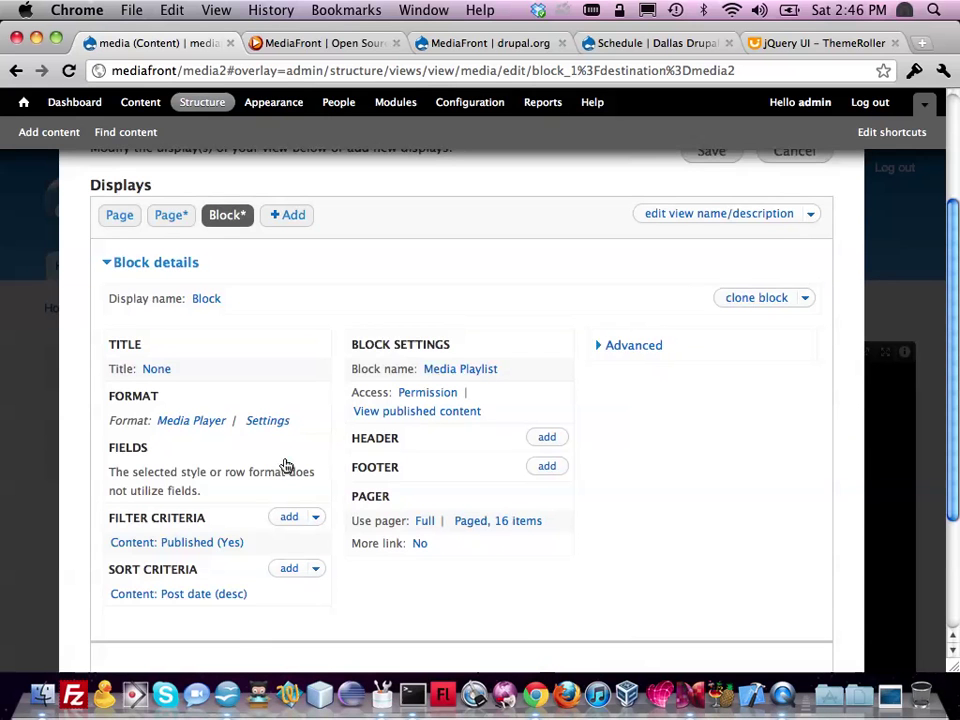
Save the media view with its new block display.
scroll(318, 455, down, 2)
scroll(318, 455, up, 5)
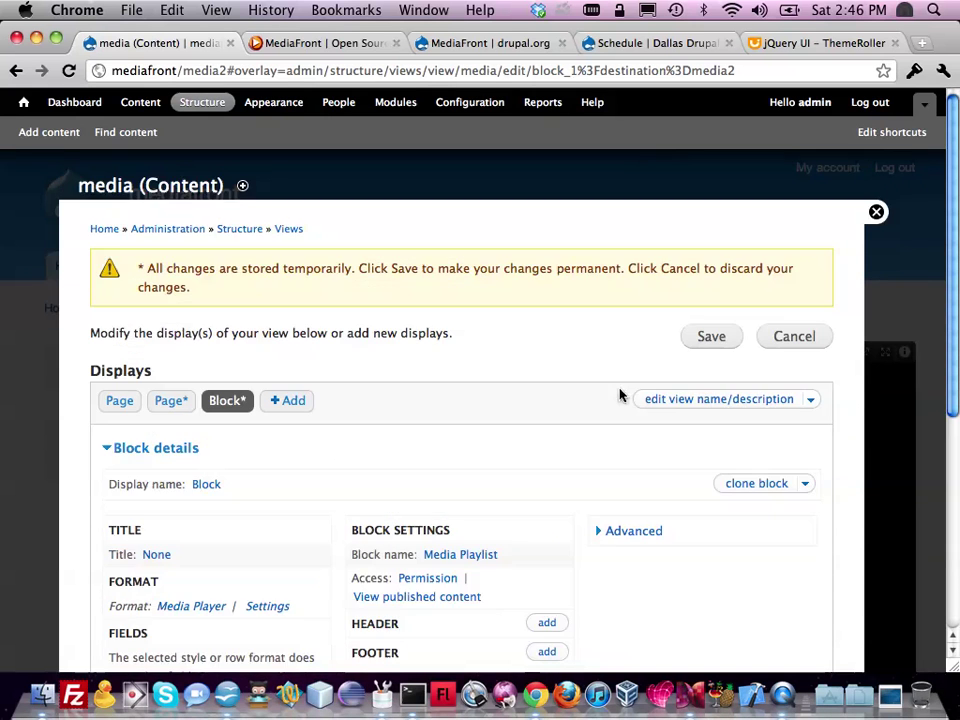
click(707, 340)
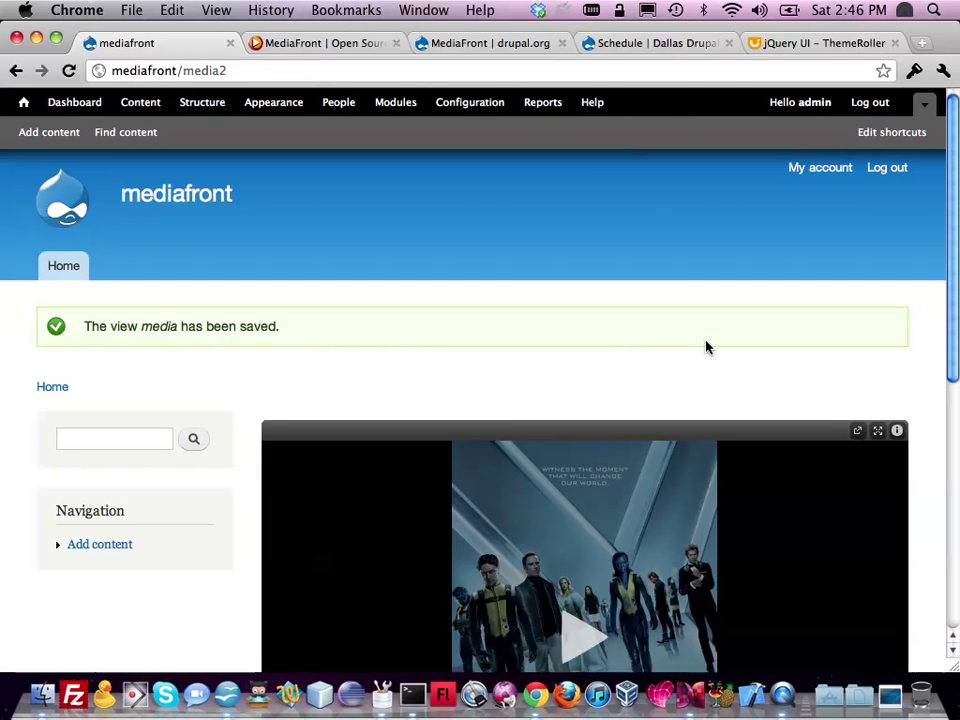
Assign the Media Playlist block to the Sidebar first region in the Blocks administration and save the blocks.
click(201, 104)
click(135, 264)
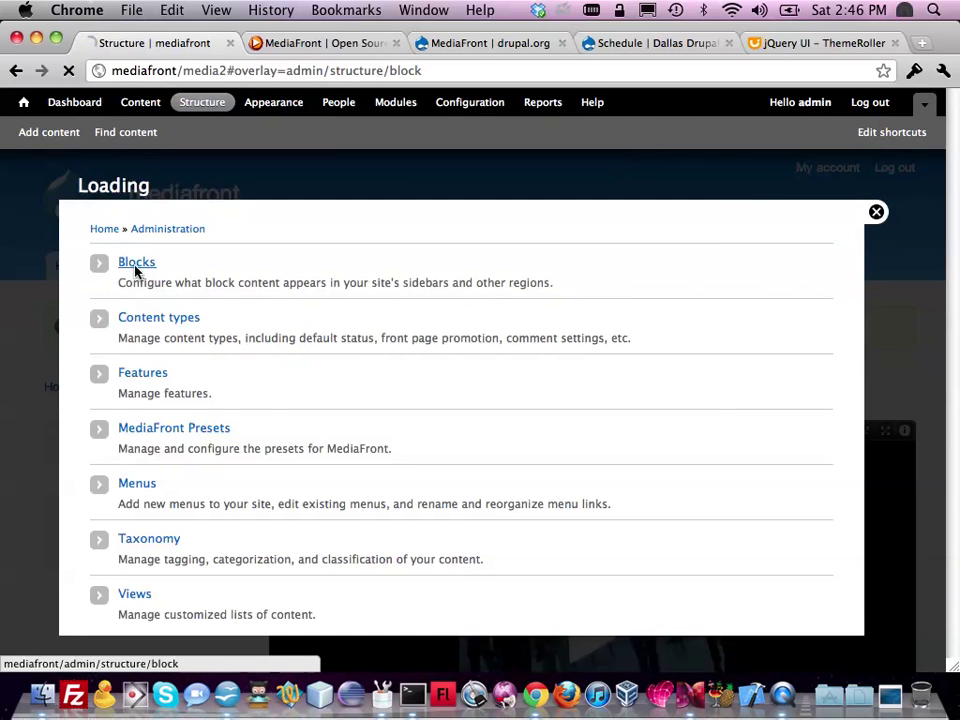
scroll(189, 358, down, 15)
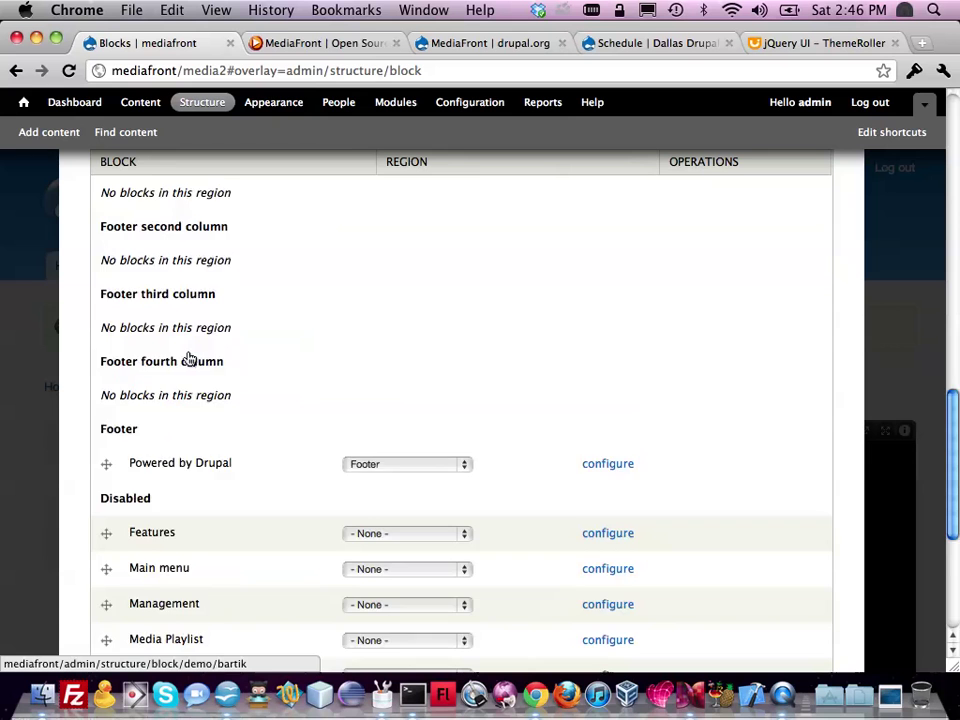
scroll(189, 358, down, 5)
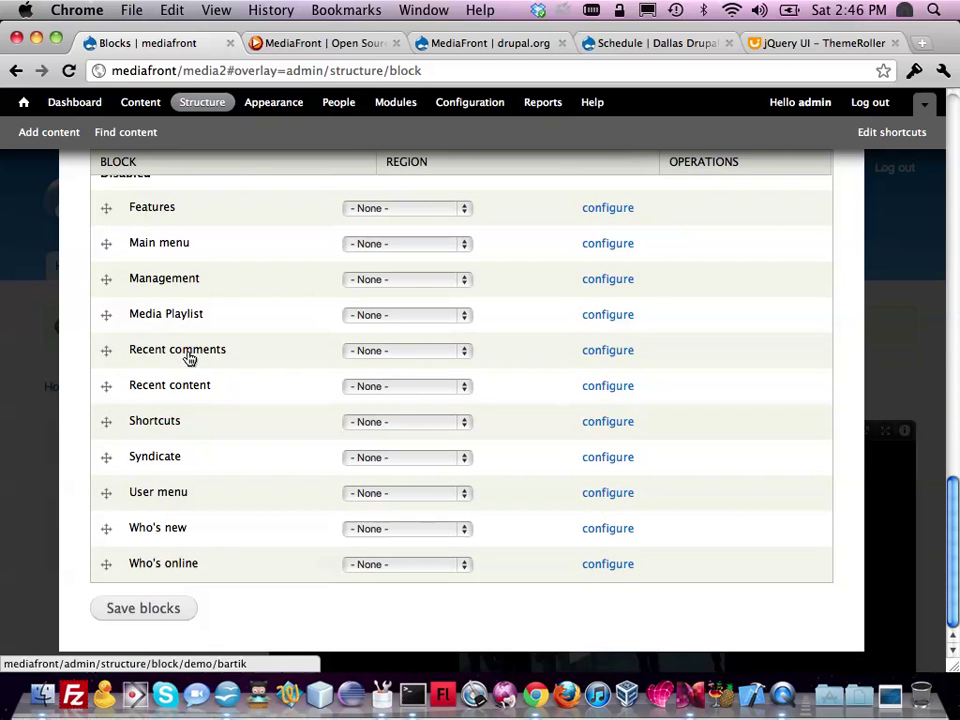
click(390, 317)
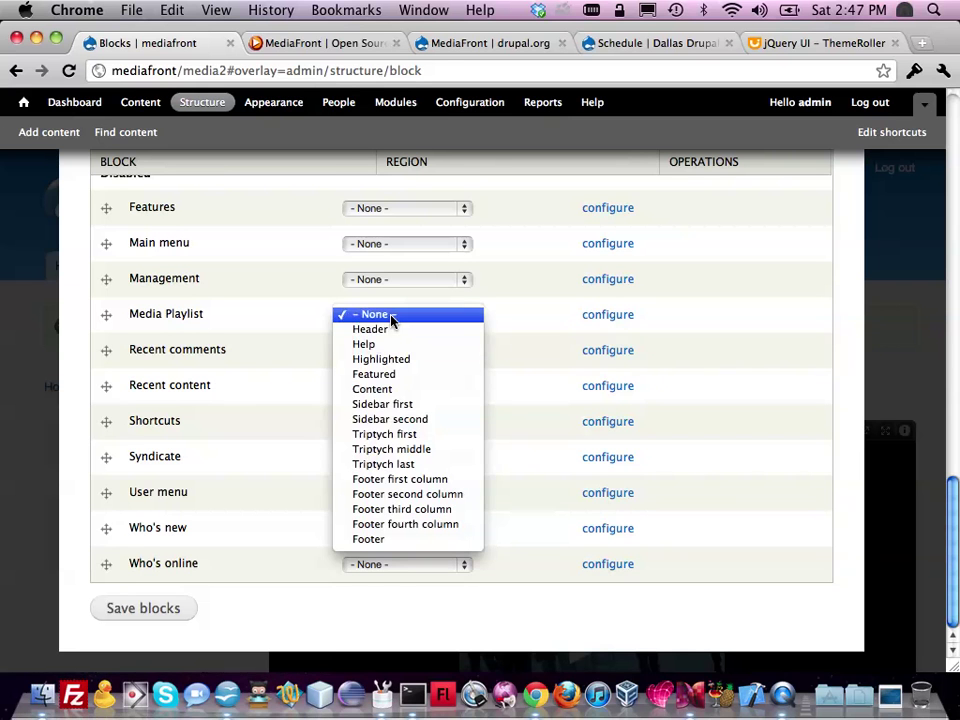
click(399, 407)
click(100, 609)
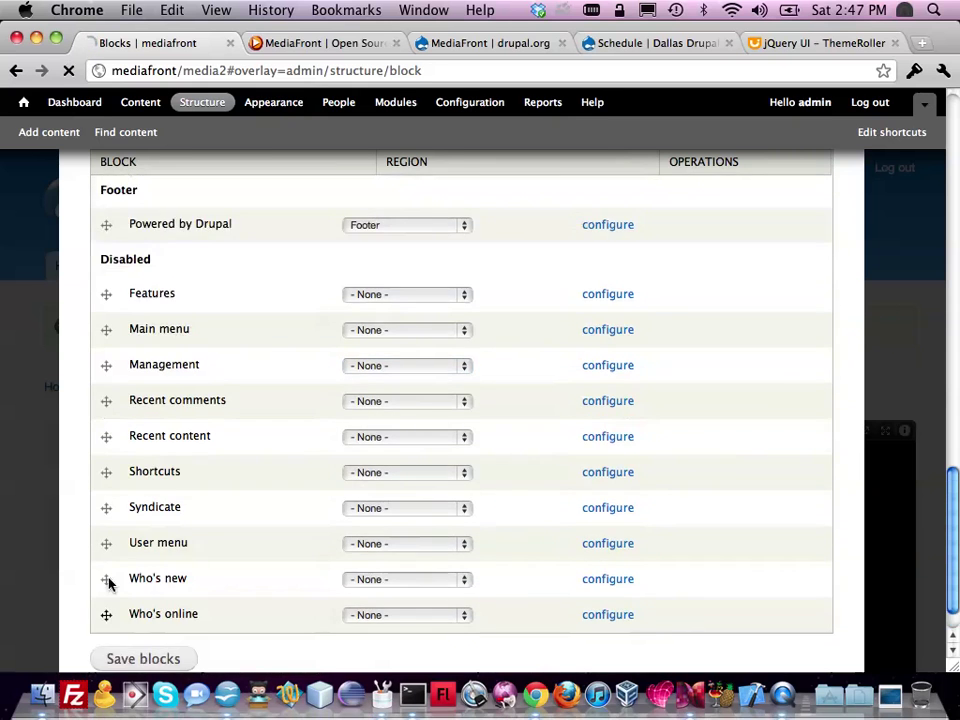
Configure the Media Playlist block to show only for the Media content type and save the block.
scroll(328, 404, down, 3)
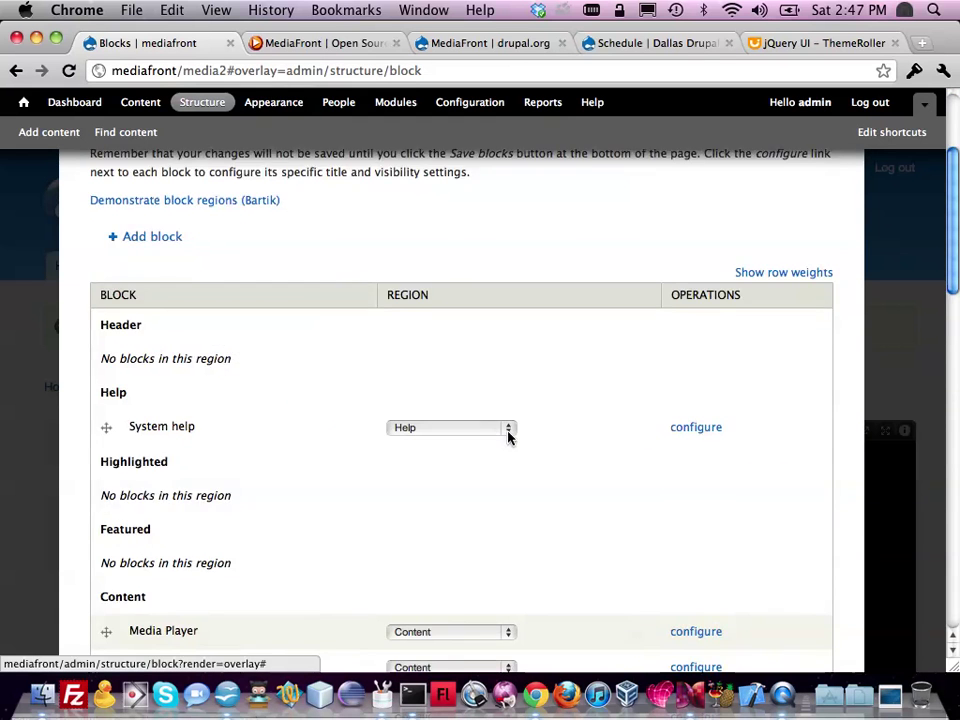
scroll(508, 437, down, 3)
scroll(561, 475, up, 2)
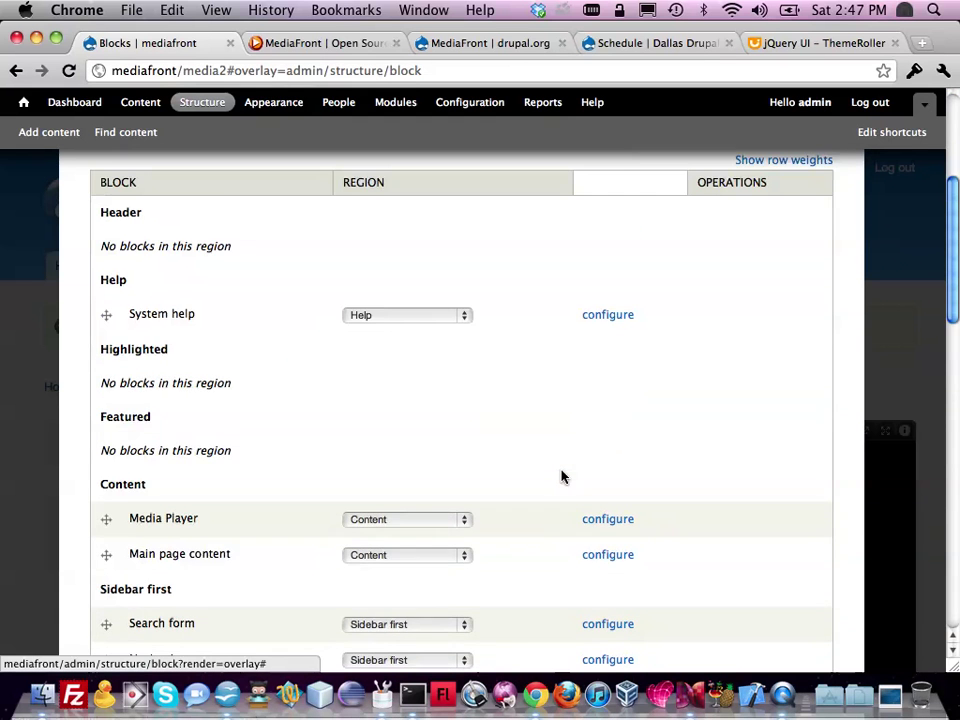
scroll(561, 475, down, 4)
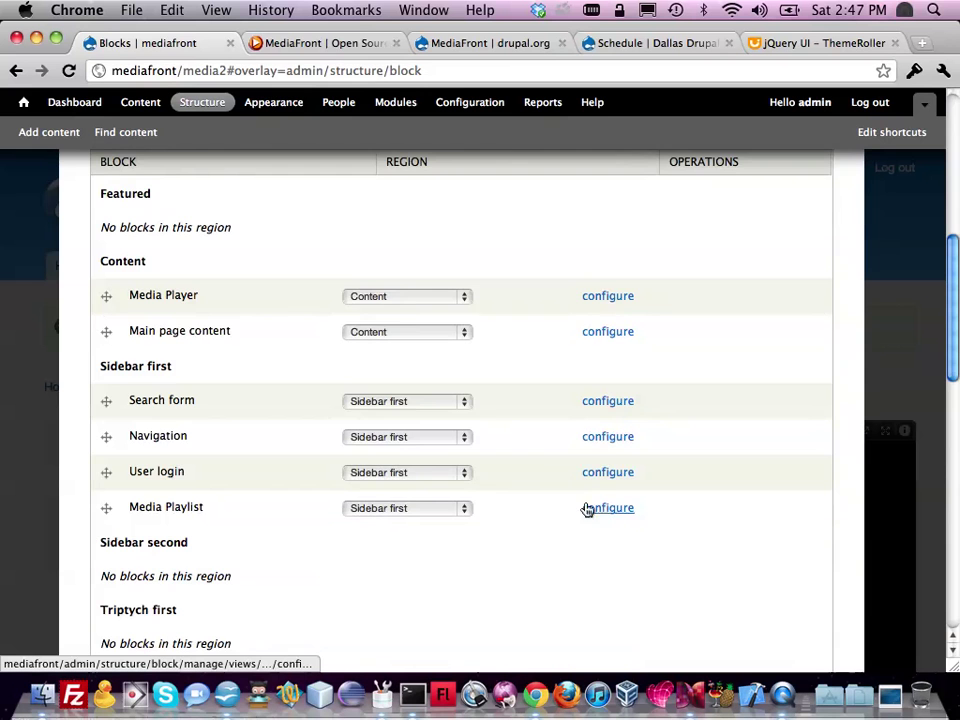
click(604, 508)
scroll(429, 454, down, 5)
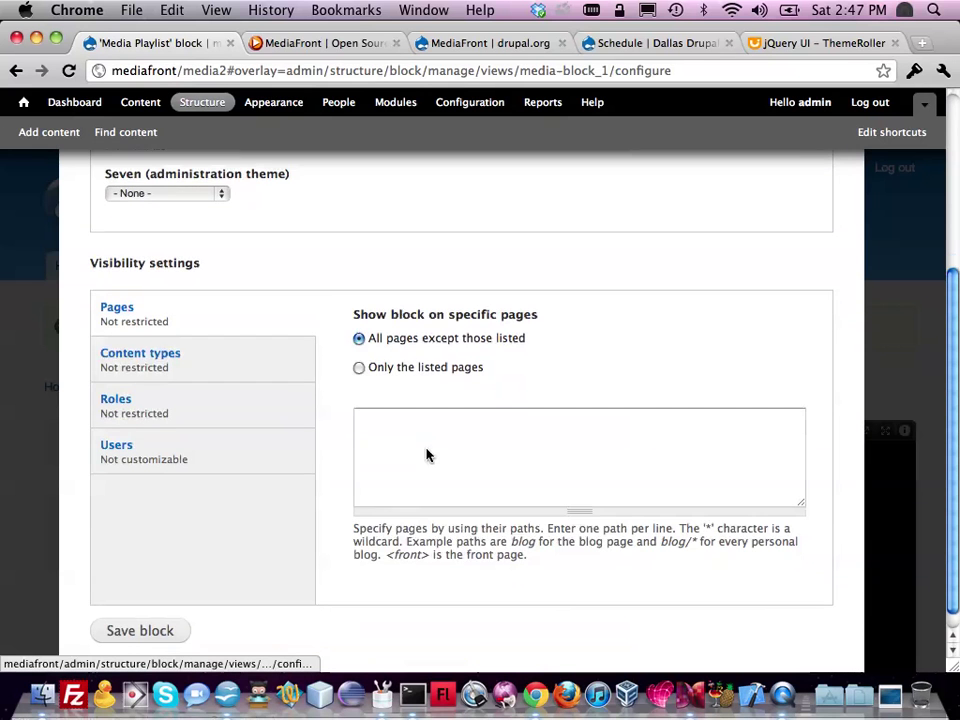
click(152, 362)
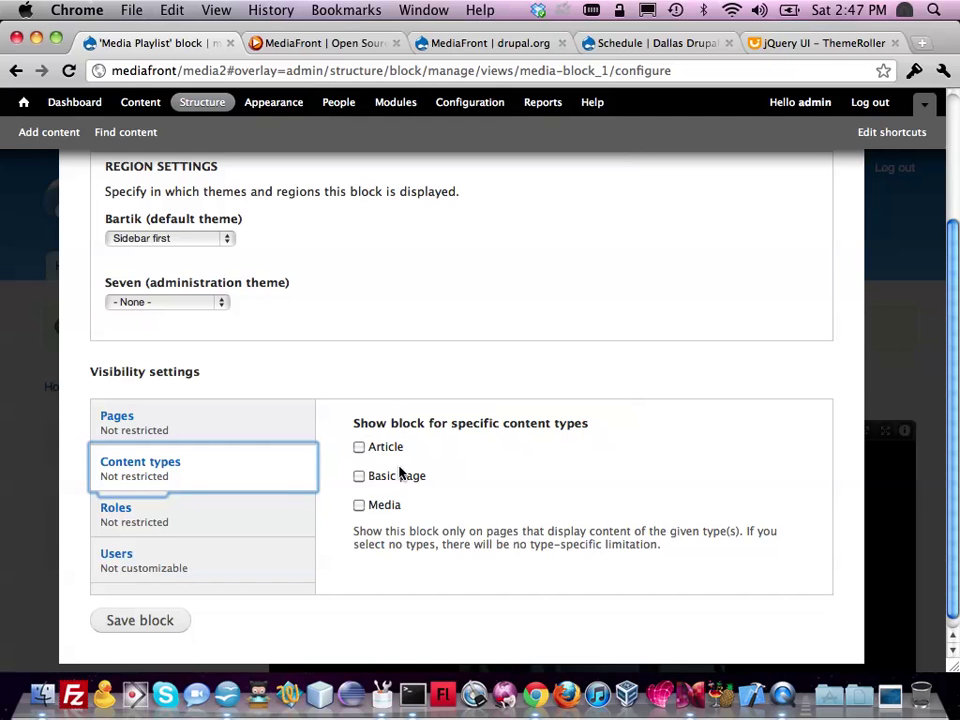
click(360, 506)
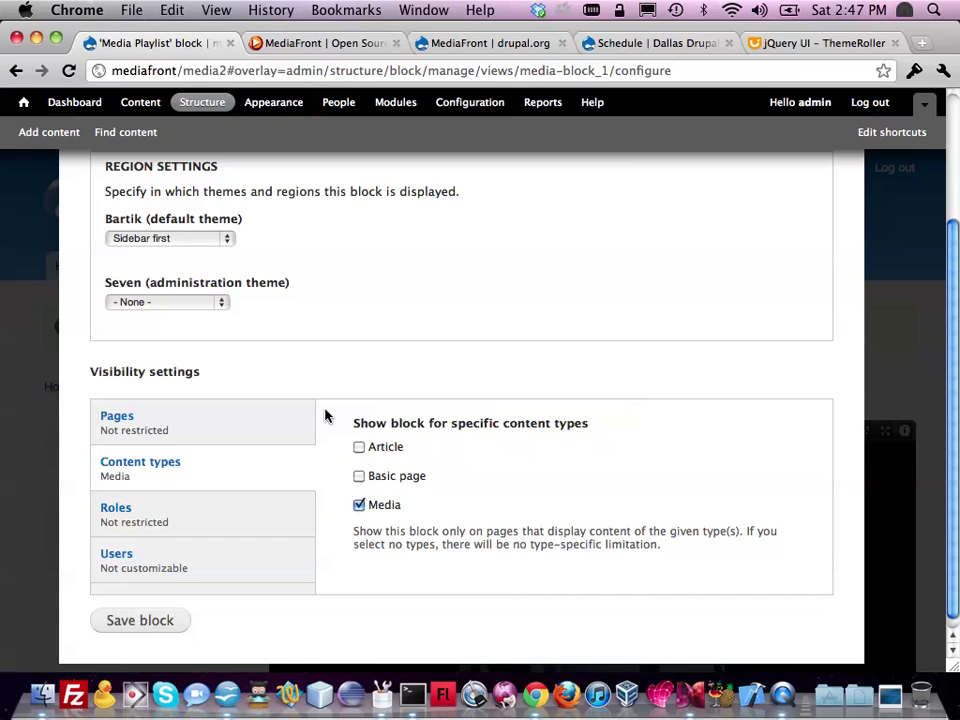
scroll(325, 415, down, 1)
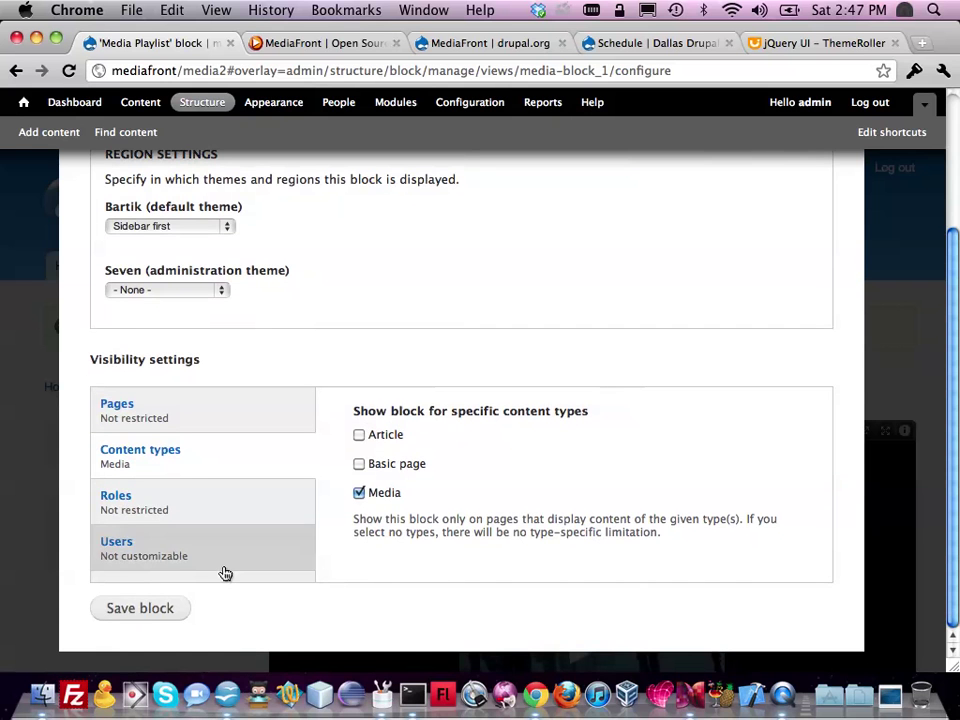
click(146, 612)
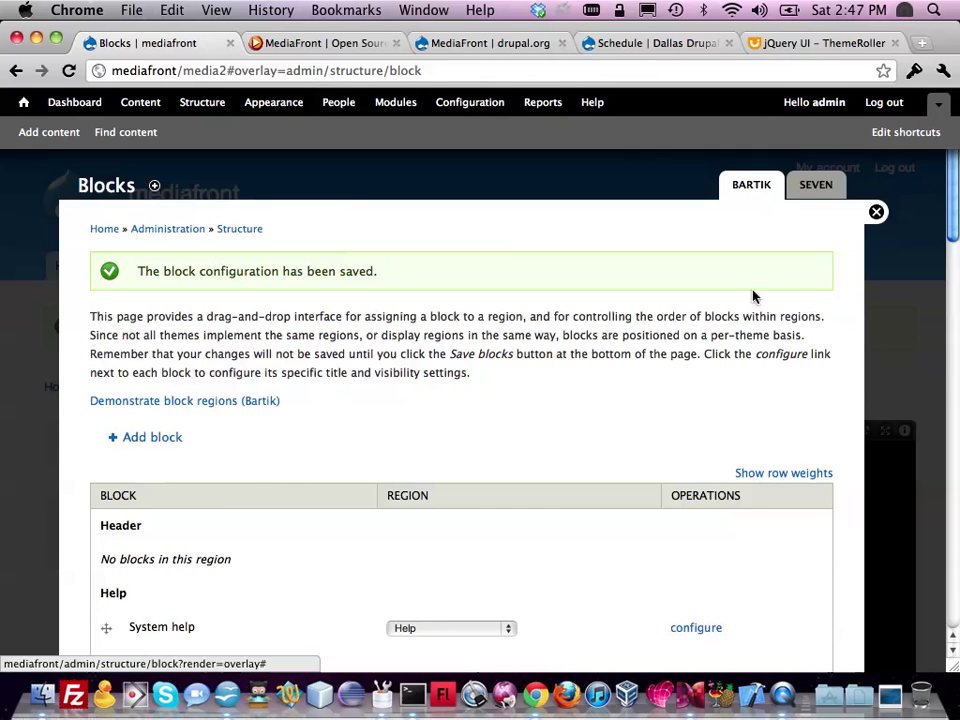
scroll(771, 300, down, 10)
scroll(771, 300, up, 10)
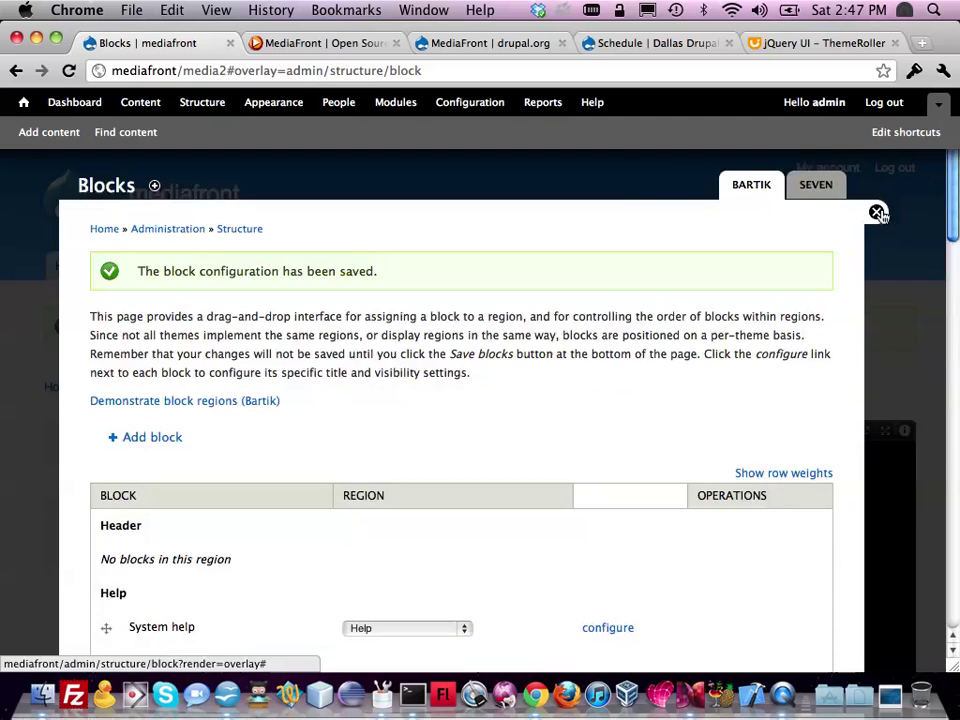
Close the block administration and open the Transformers - Dark of the Moon node from the content list.
click(877, 213)
click(138, 104)
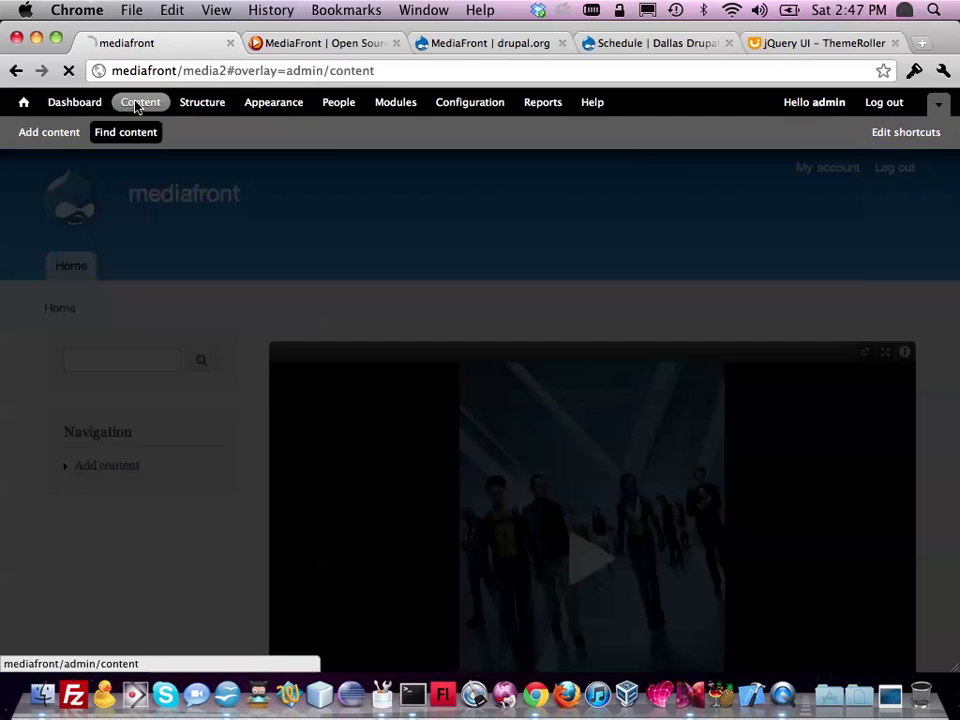
scroll(189, 371, down, 4)
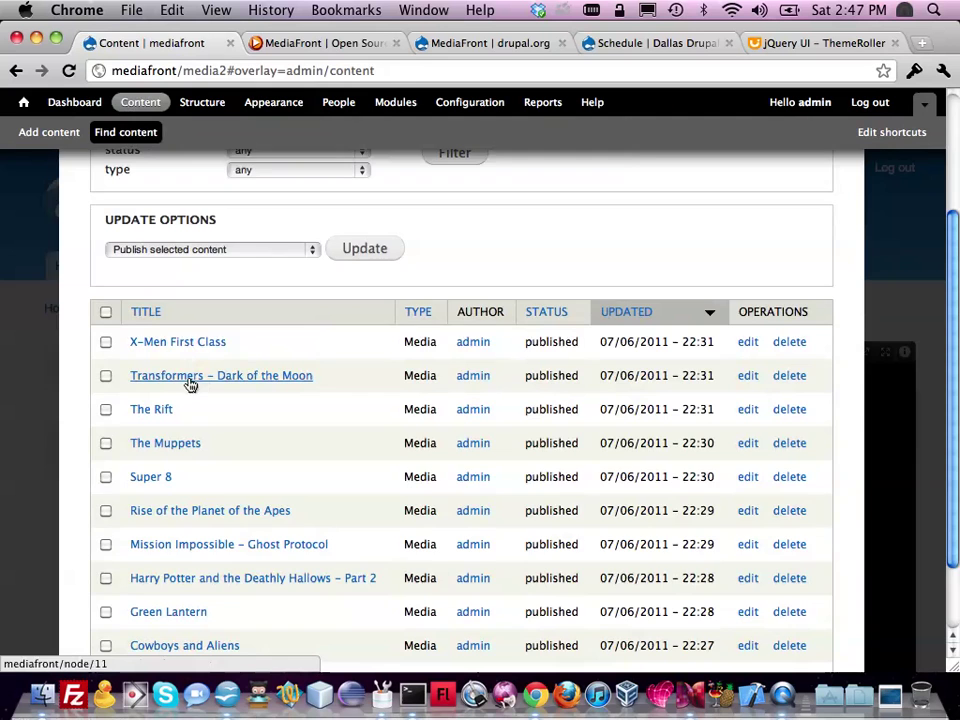
click(190, 376)
scroll(190, 385, down, 2)
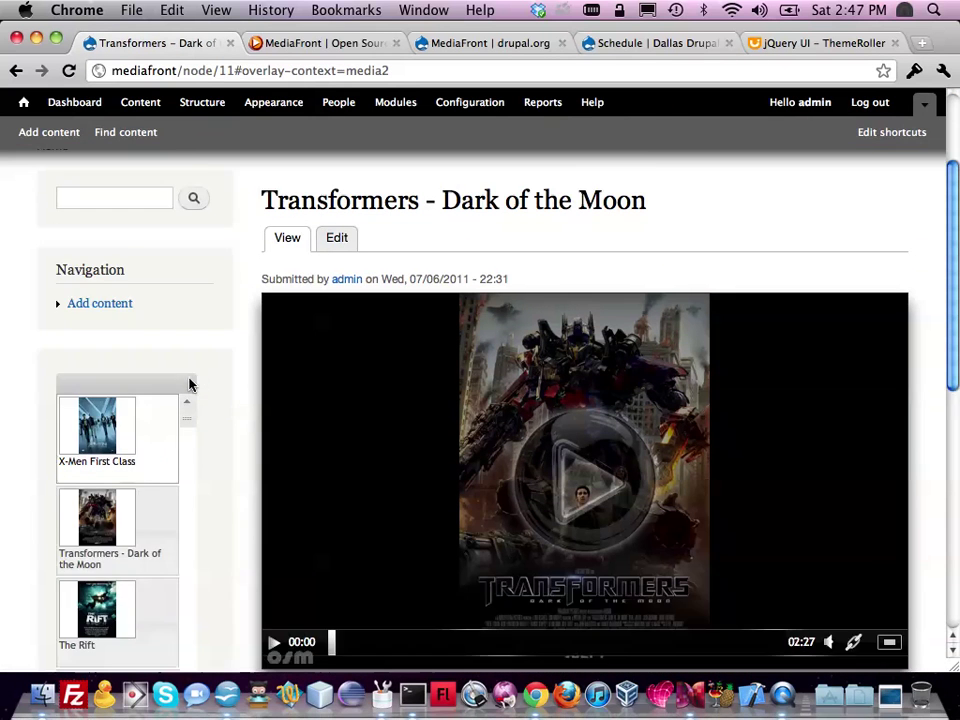
Browse the playlist block beside the Transformers node's player and try selecting one of its entries.
scroll(189, 385, down, 1)
scroll(125, 470, down, 3)
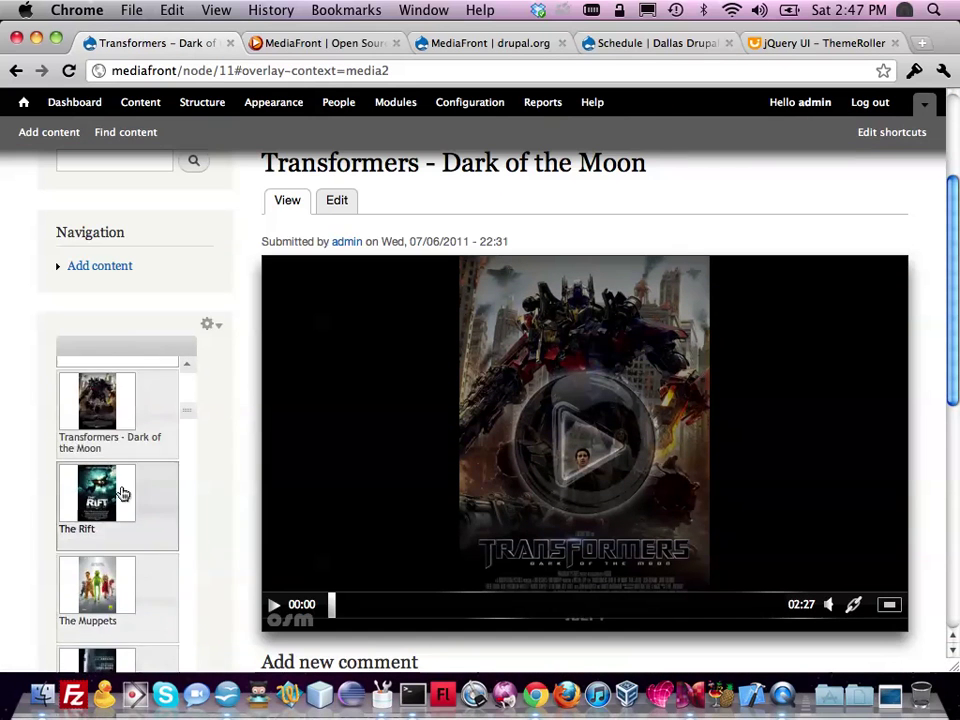
scroll(120, 450, up, 2)
click(117, 502)
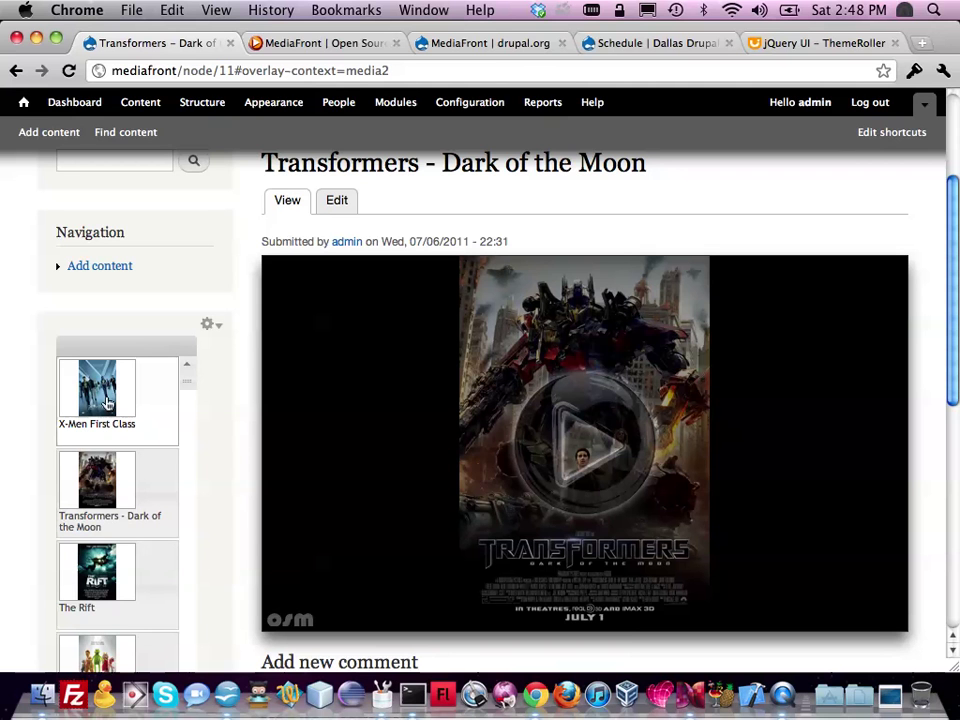
Edit the playlist MediaFront preset to make it the Playlist for nodeplayer under Player to Player, and save the preset.
scroll(113, 552, down, 2)
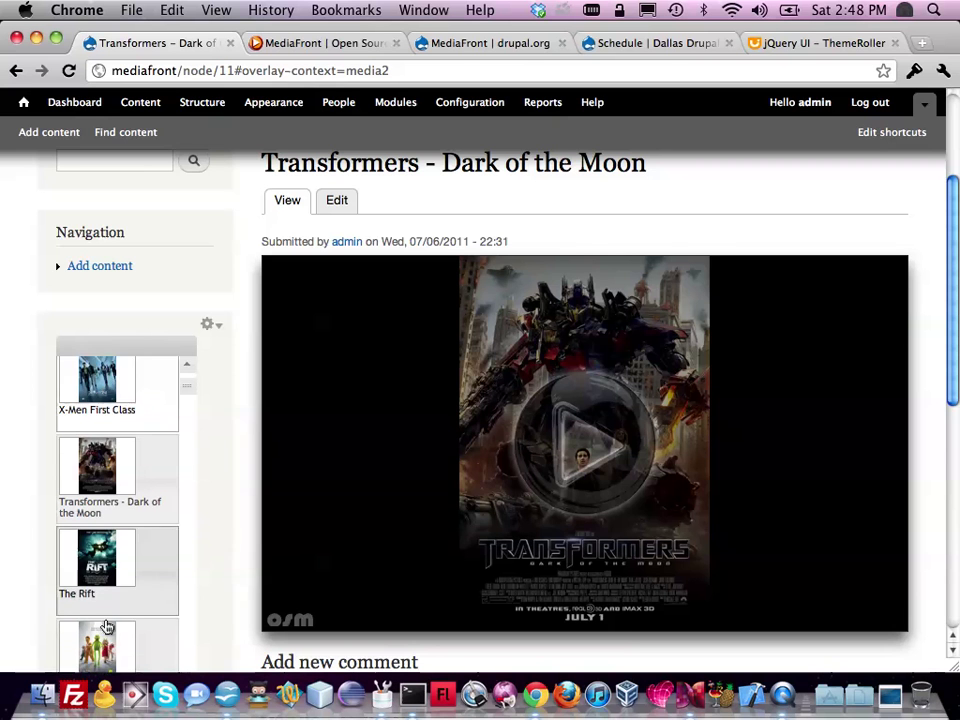
click(216, 103)
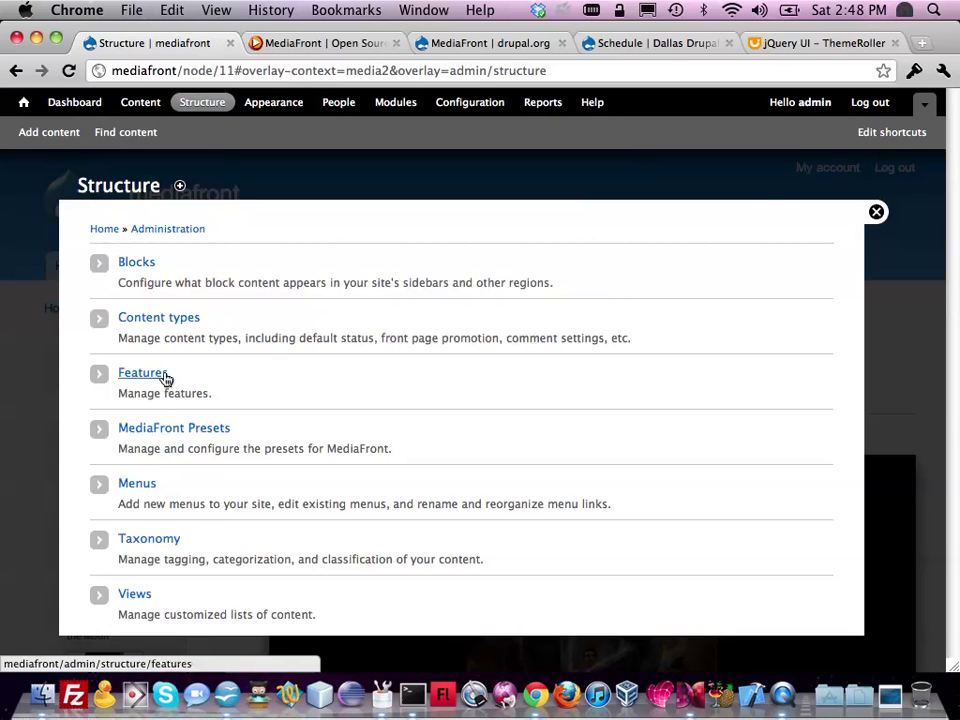
click(167, 430)
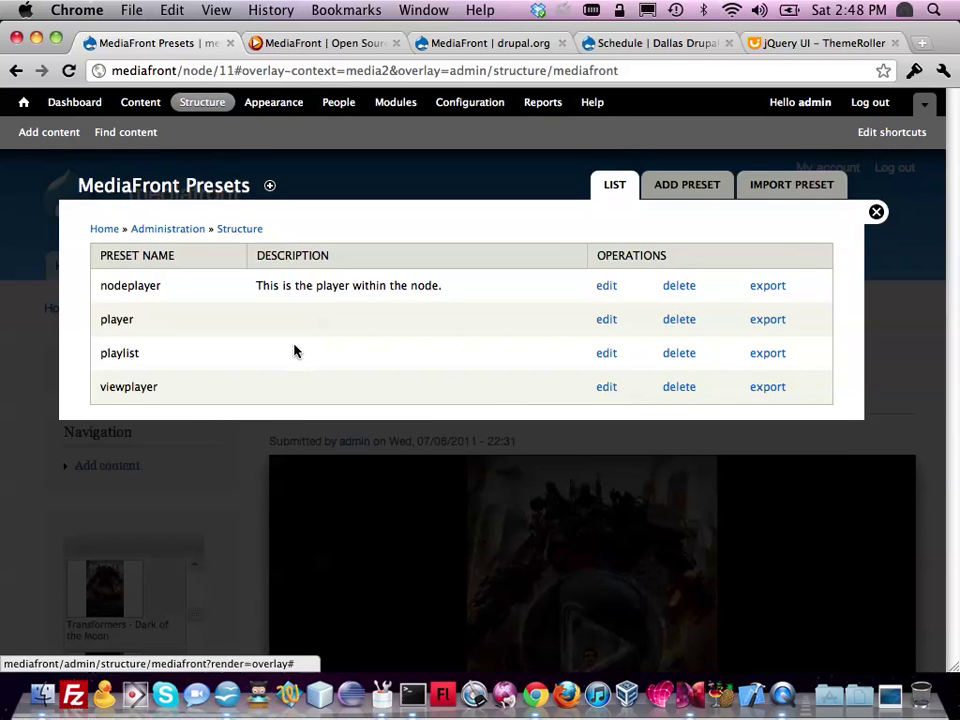
click(607, 355)
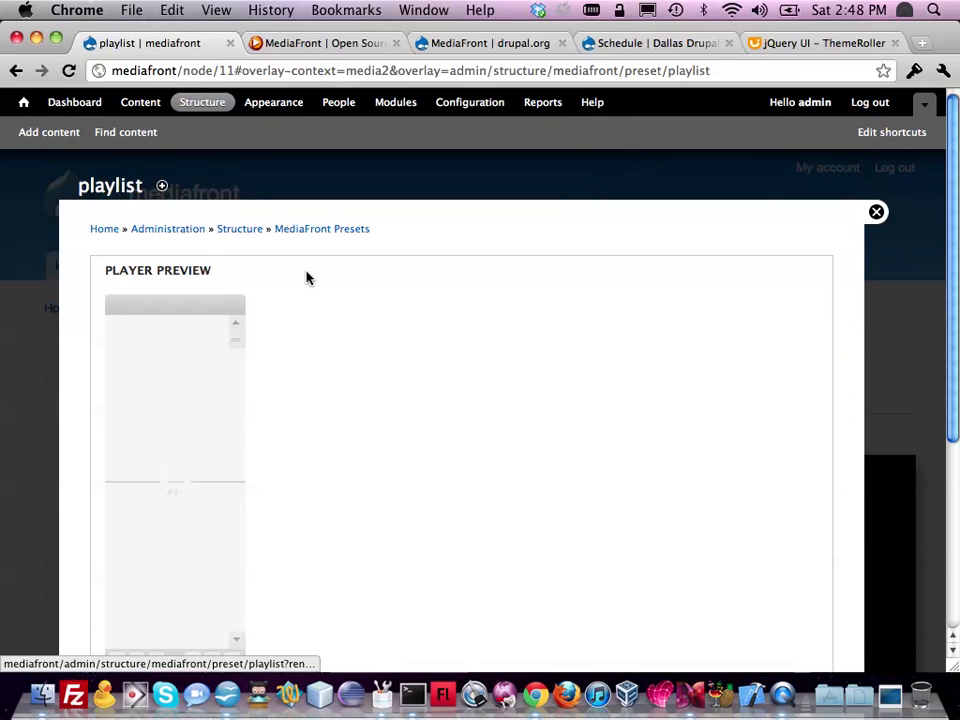
scroll(306, 276, down, 5)
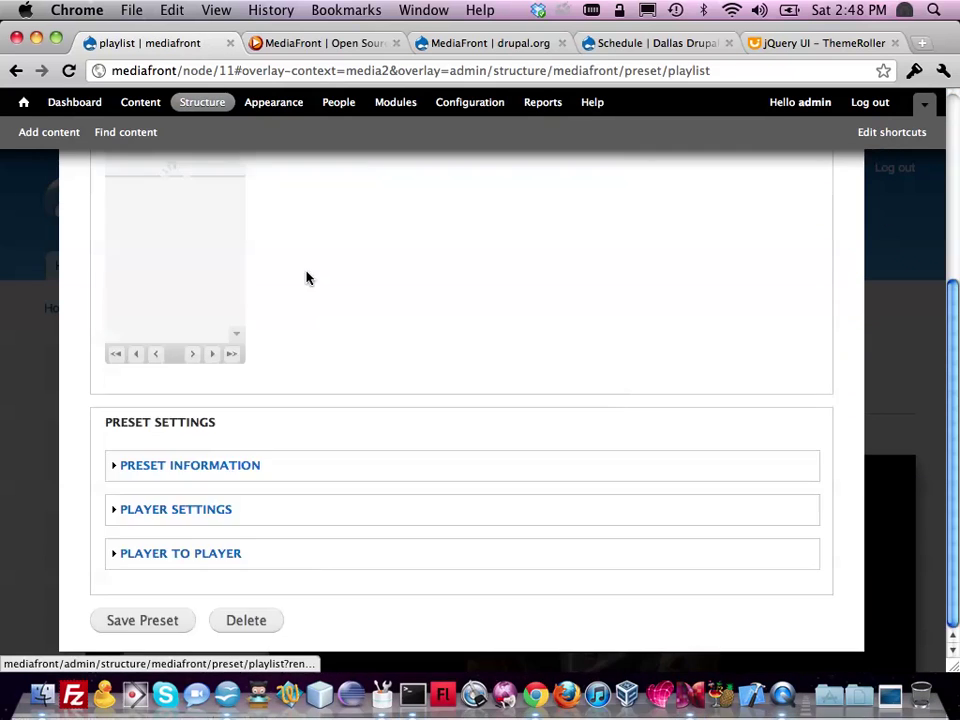
click(218, 556)
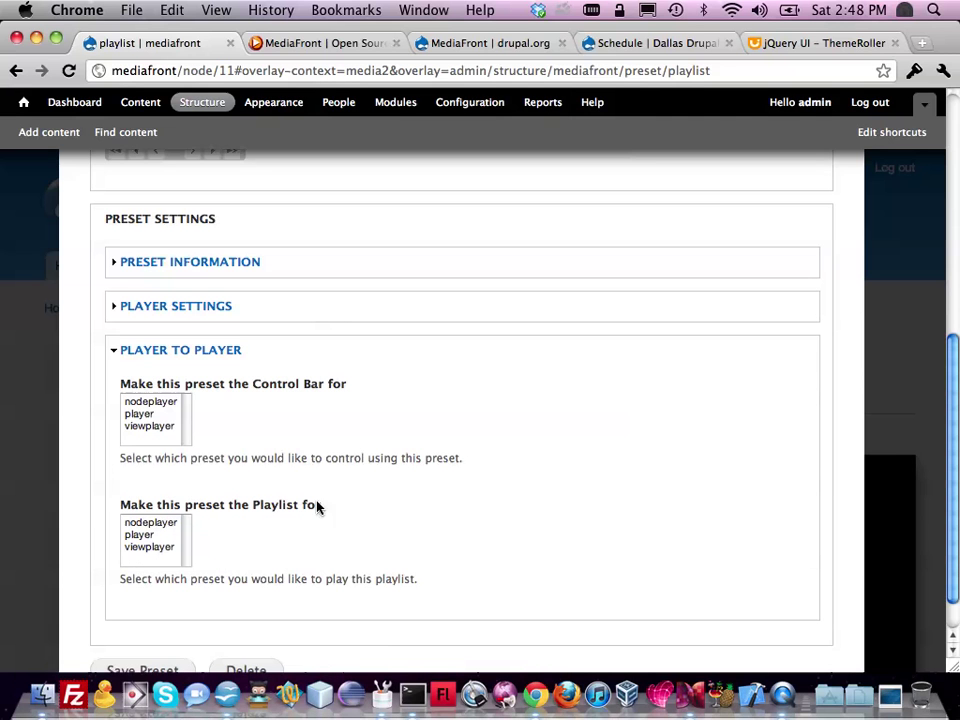
click(148, 529)
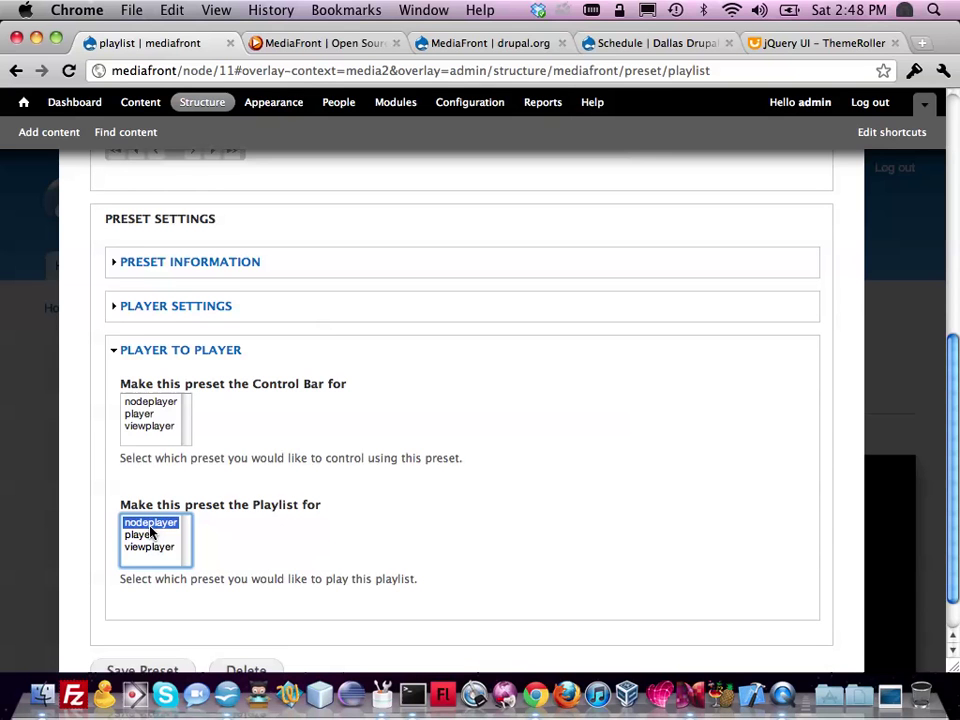
scroll(159, 610, down, 1)
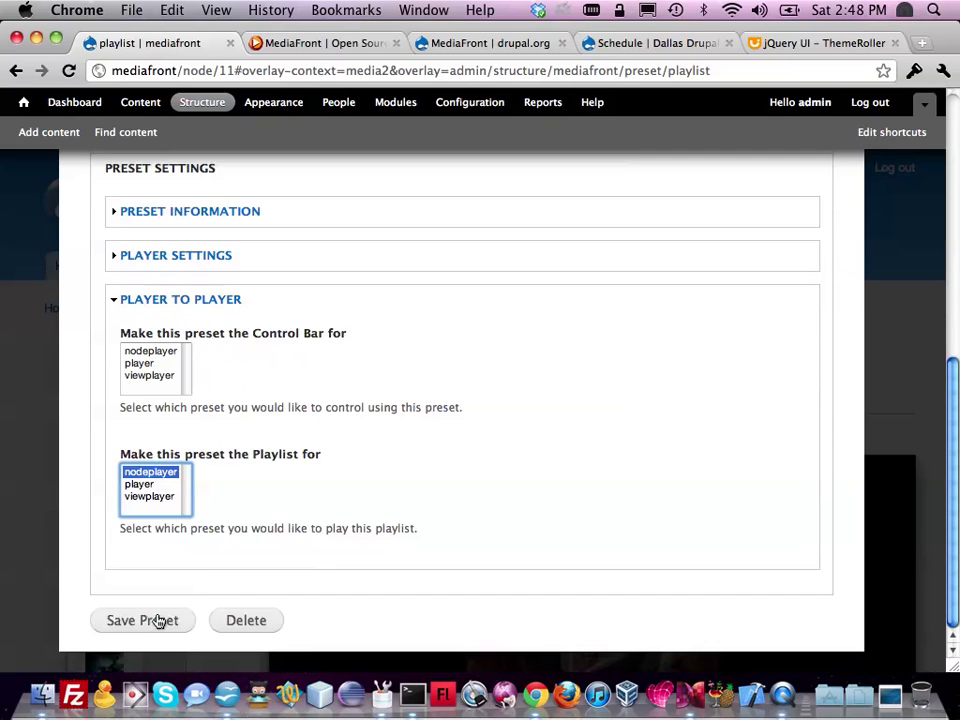
click(157, 620)
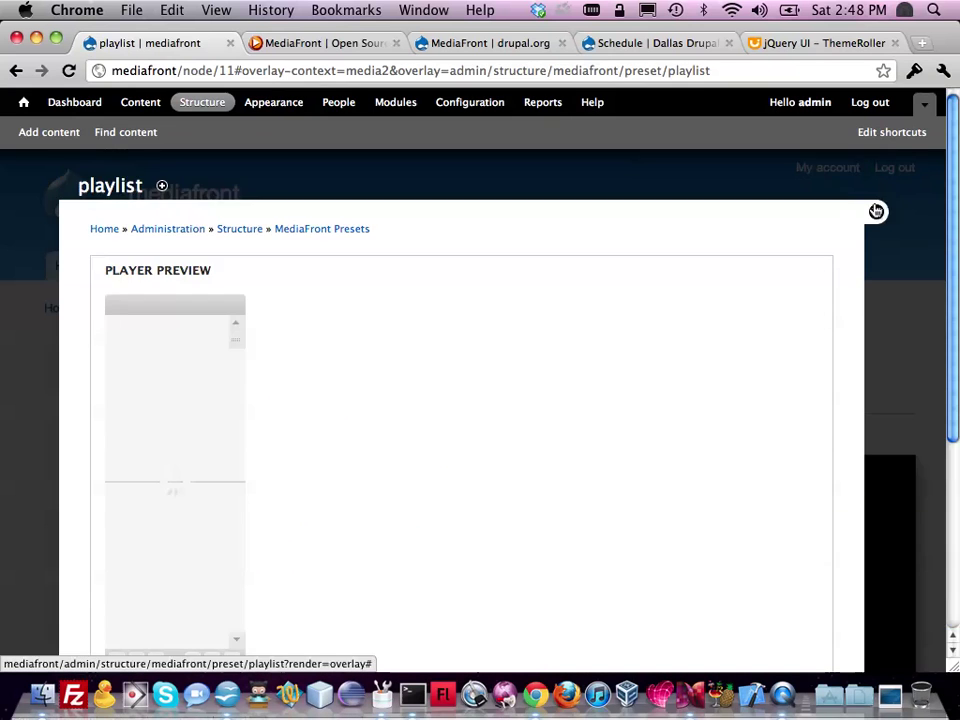
Close the preset editor, play The Rift from the playlist block beside the Transformers node's player, and pause playback.
click(876, 212)
scroll(437, 176, down, 5)
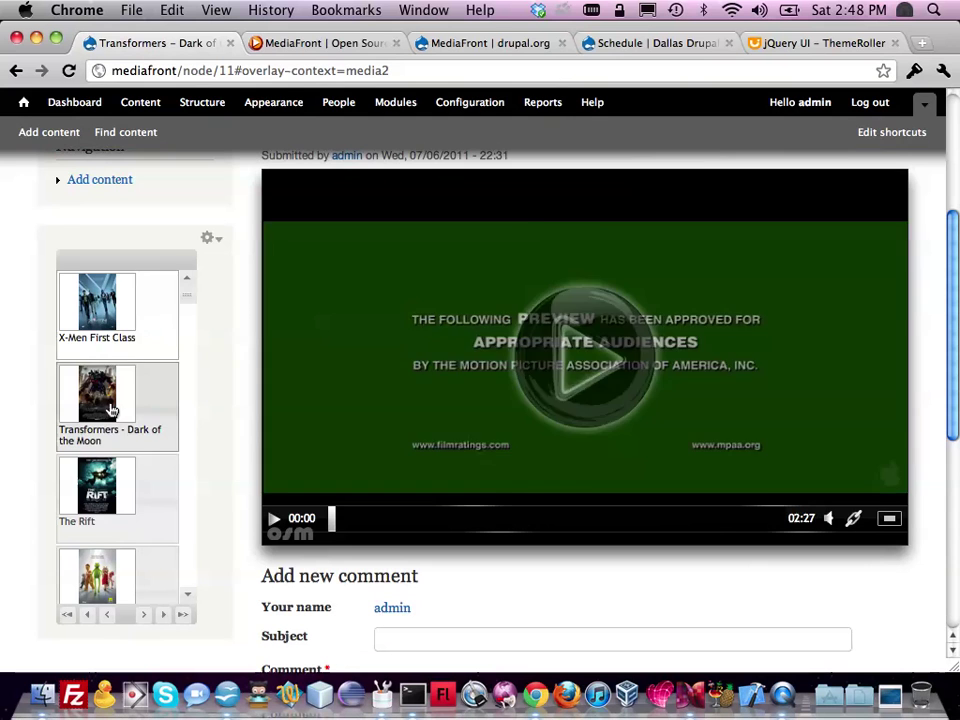
scroll(156, 467, down, 1)
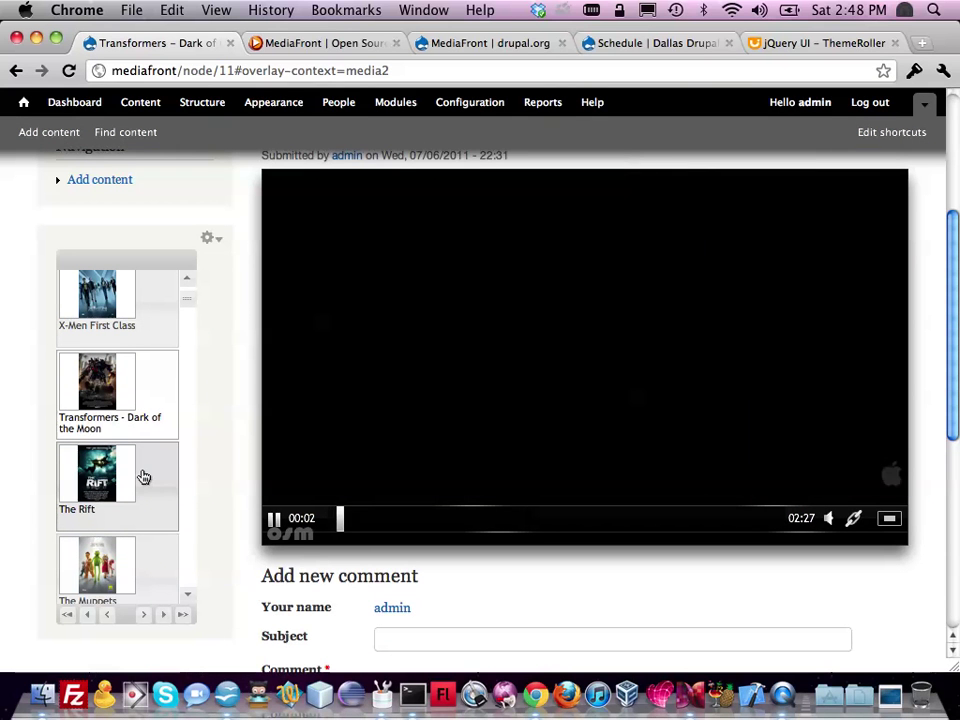
click(143, 476)
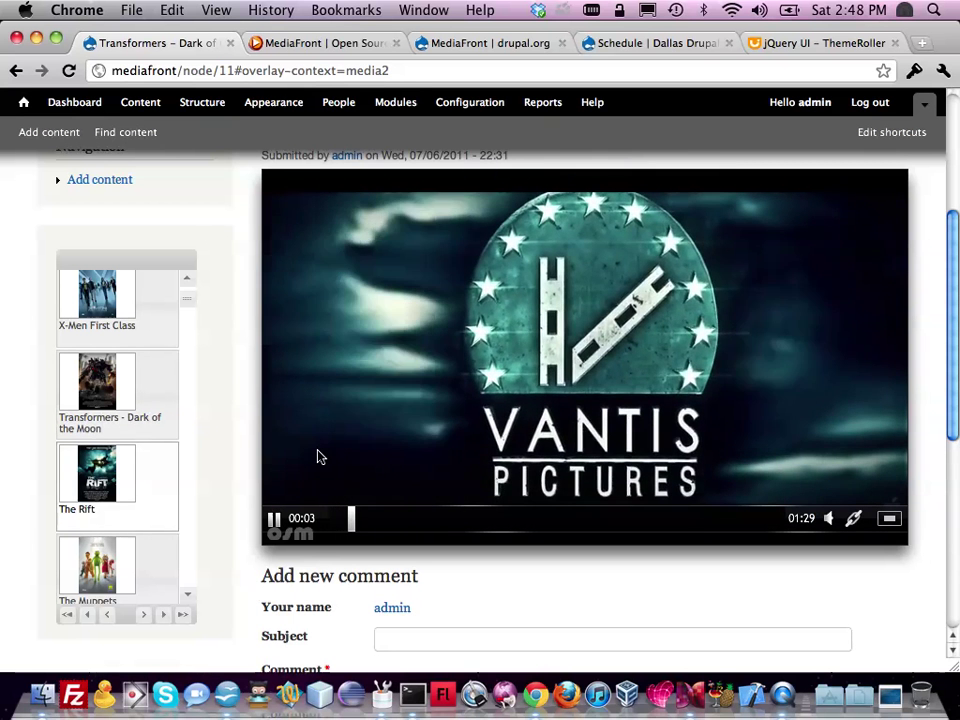
click(274, 520)
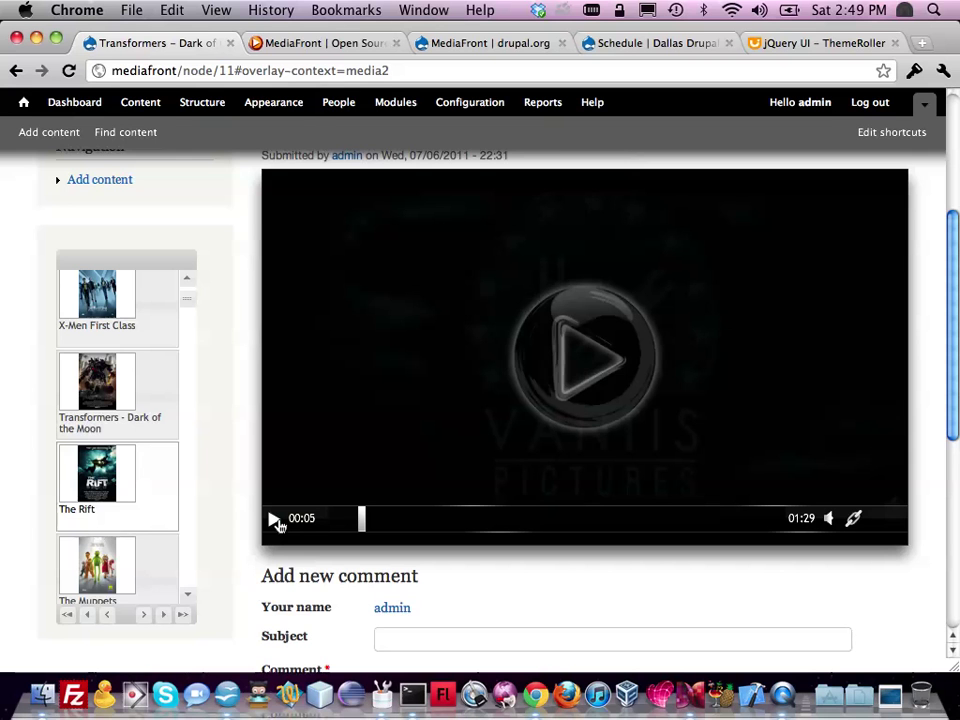
Start a new Media content item and open the web URL entry for selecting its Media Asset.
scroll(150, 407, up, 3)
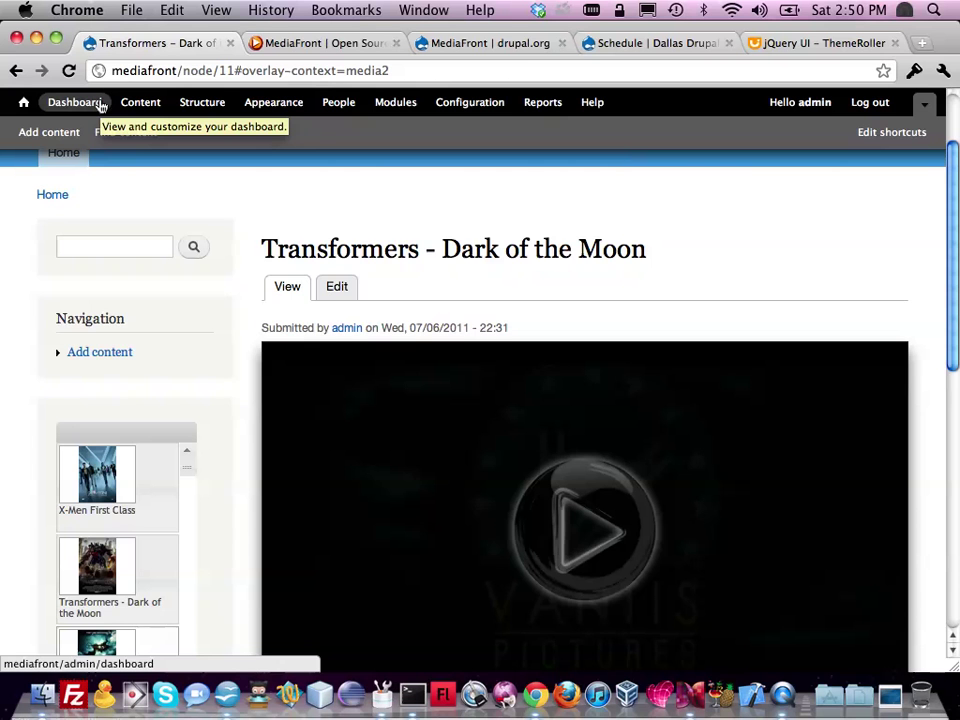
click(19, 134)
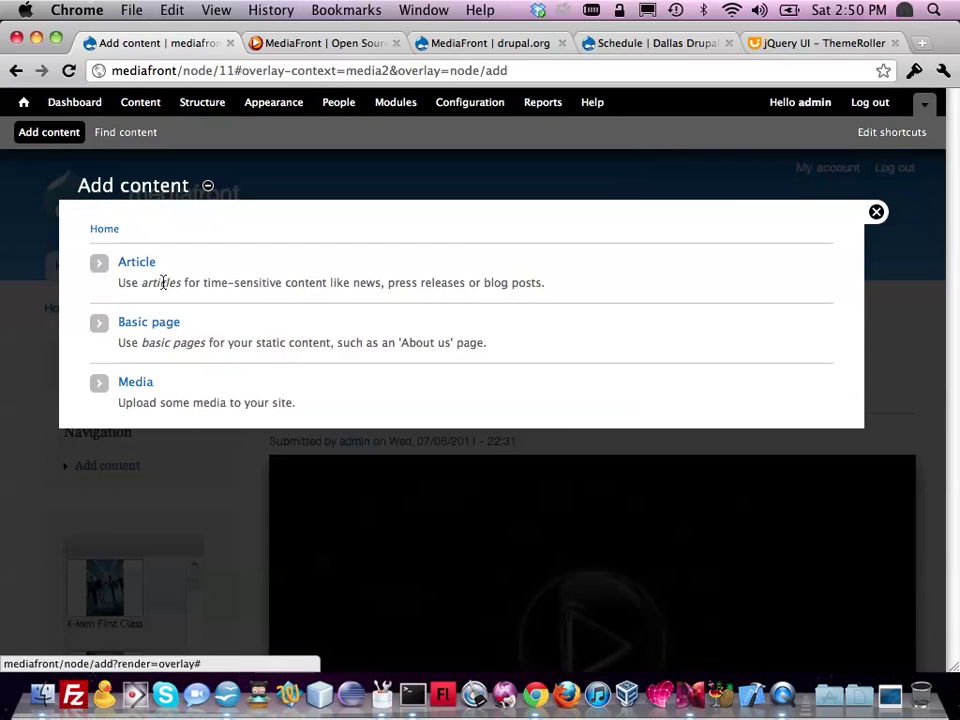
click(133, 383)
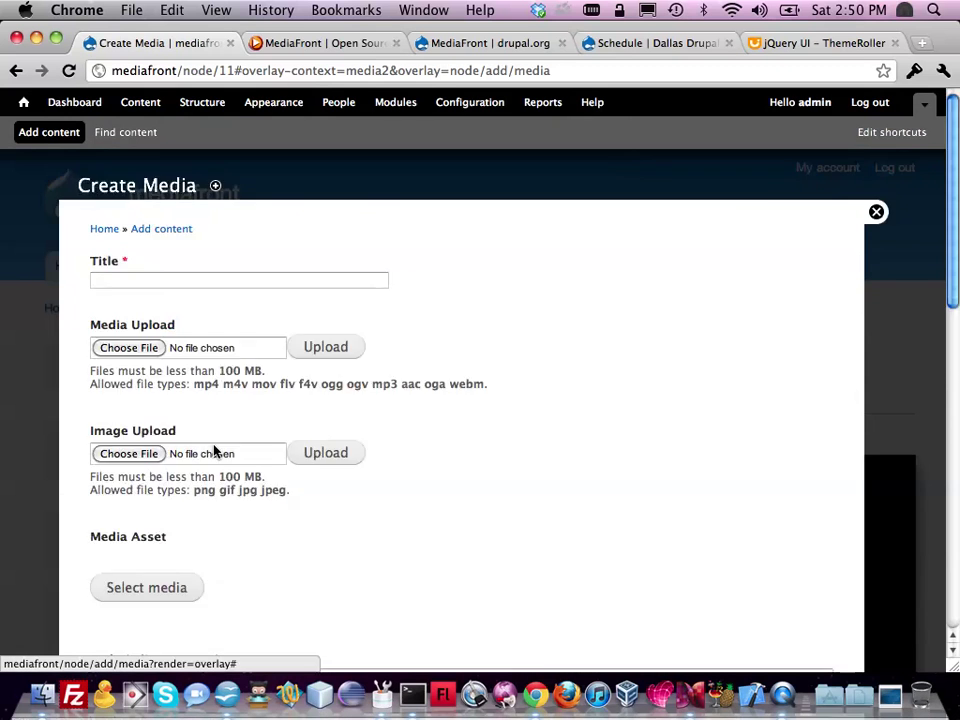
scroll(213, 452, down, 4)
click(146, 428)
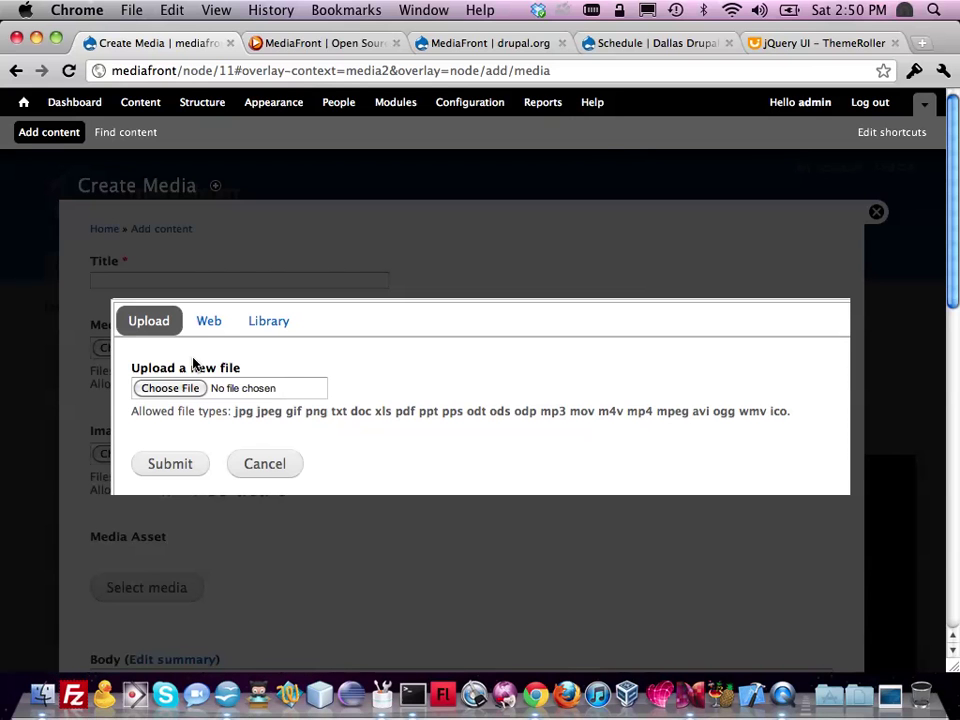
click(209, 321)
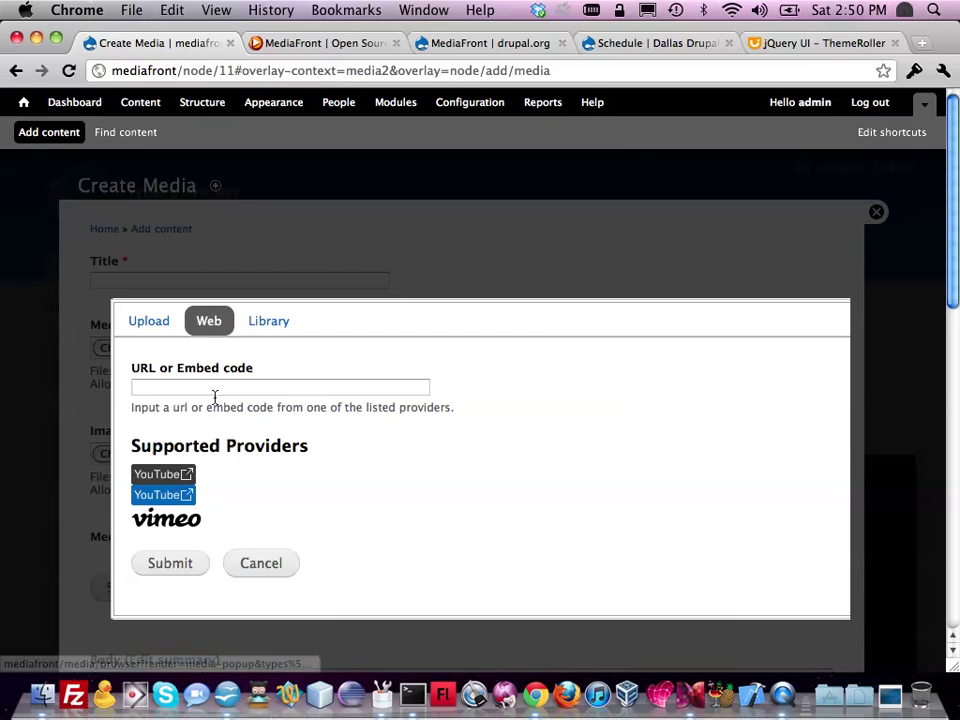
Open vimeo.com in the ThemeRoller browser tab, go to the "Get Real, Get Right" video page and copy its URL.
click(840, 45)
click(779, 70)
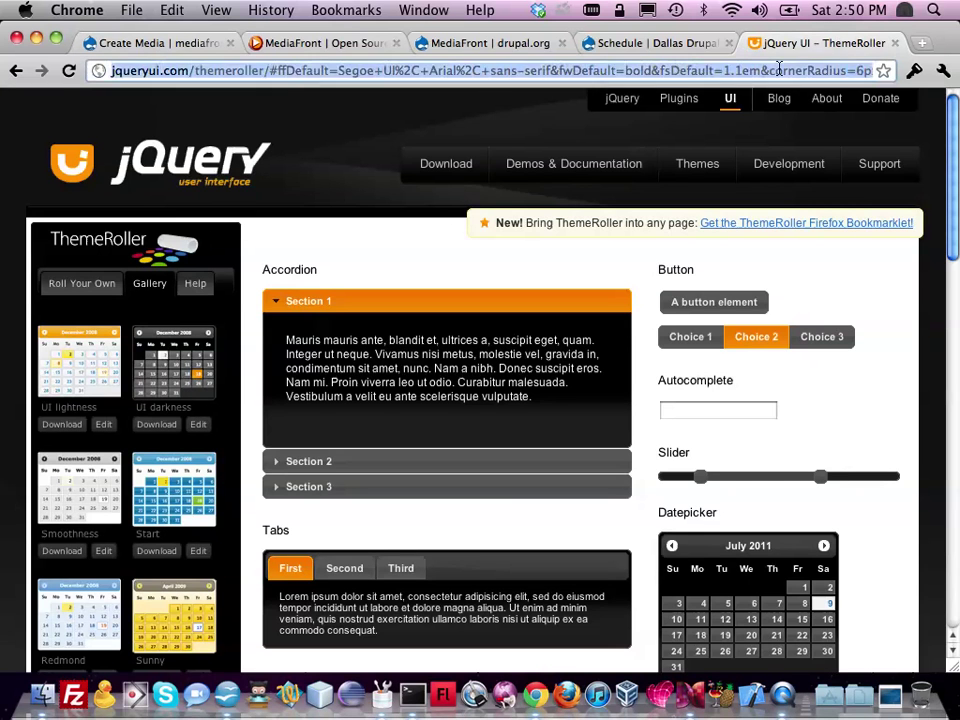
text(vimeo.com)
key(Return)
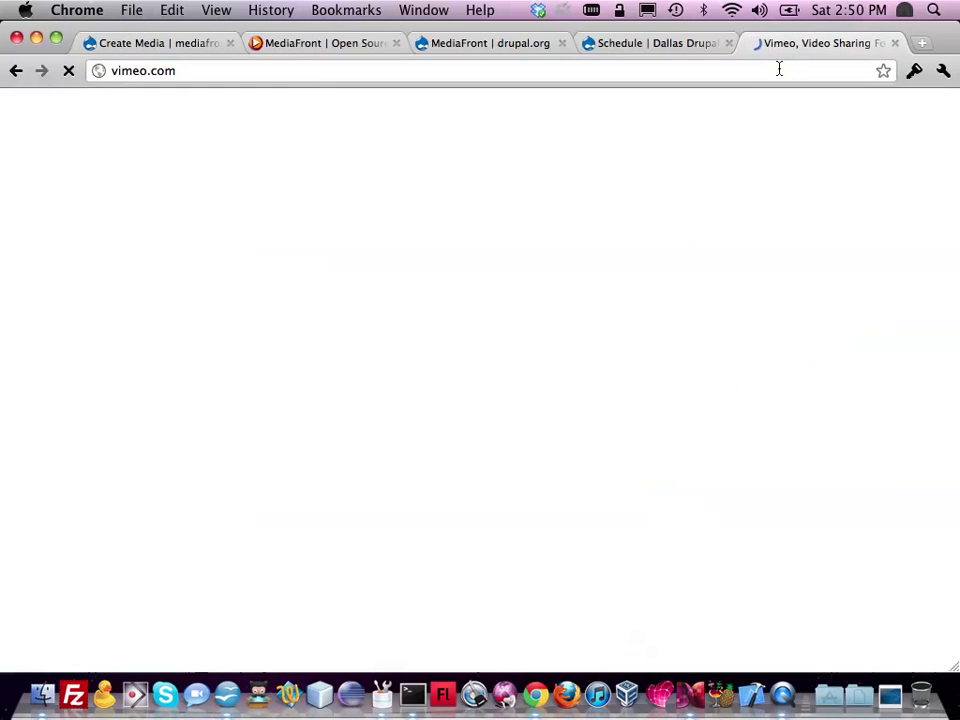
scroll(621, 168, down, 5)
scroll(622, 169, up, 2)
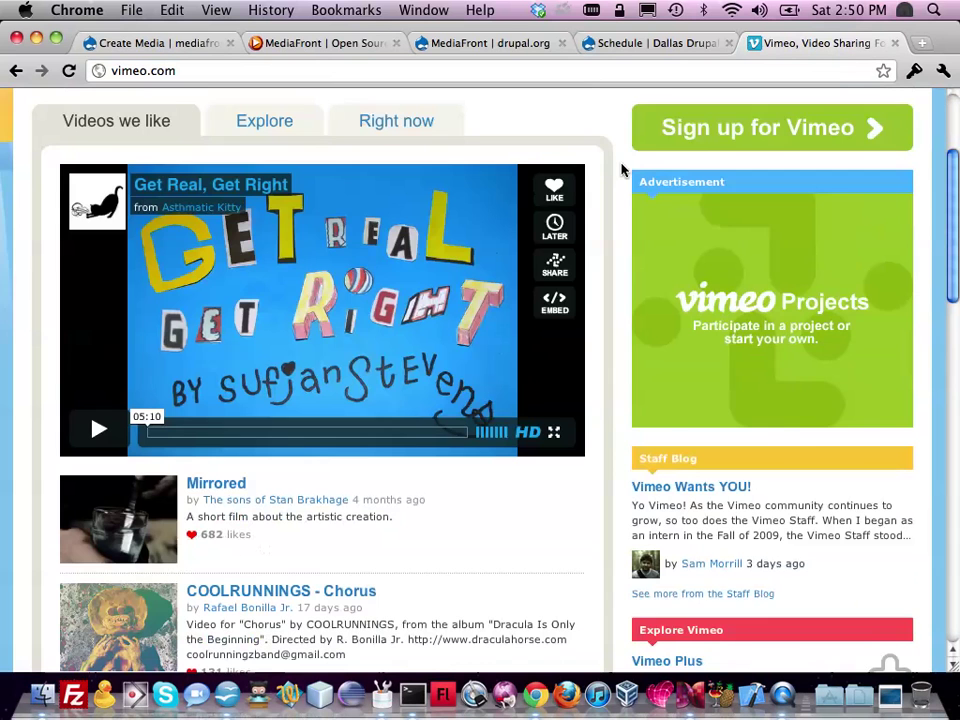
click(238, 188)
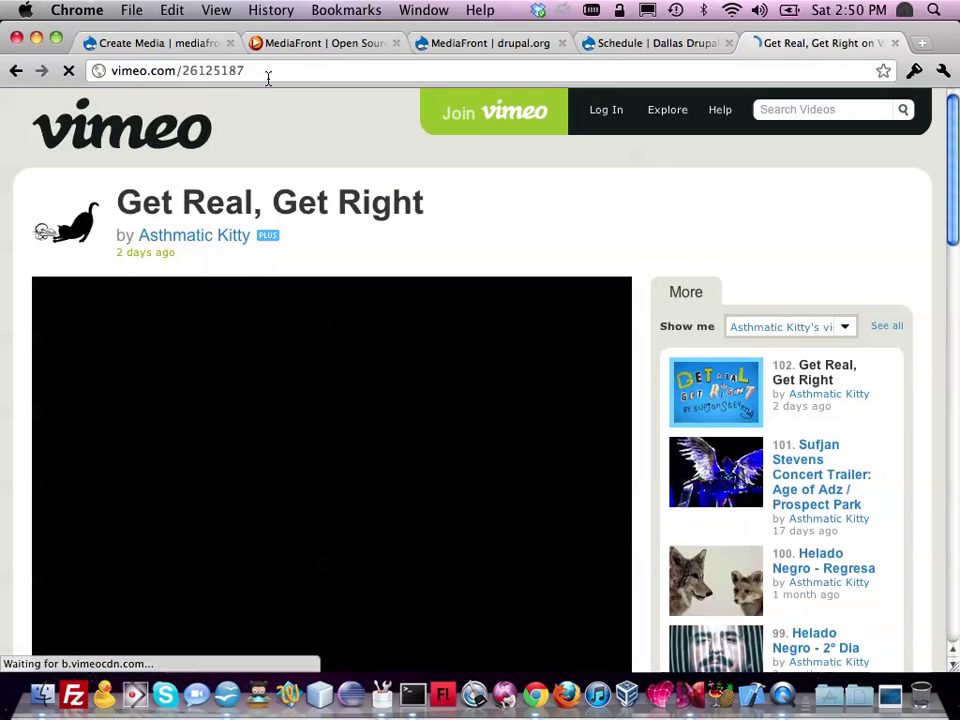
click(268, 76)
key(super+c)
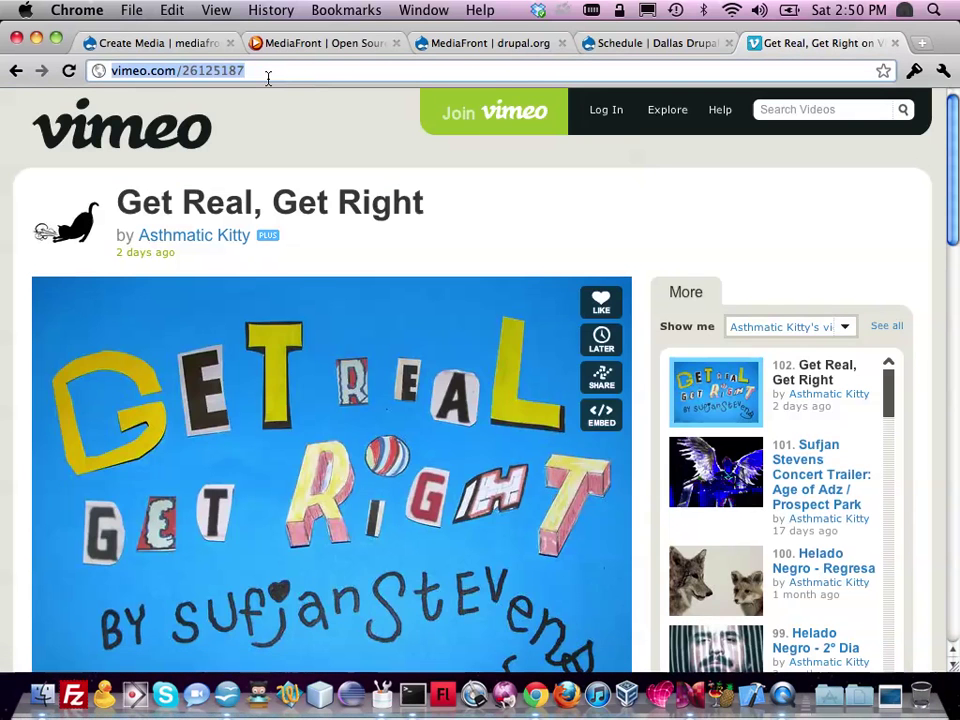
click(146, 43)
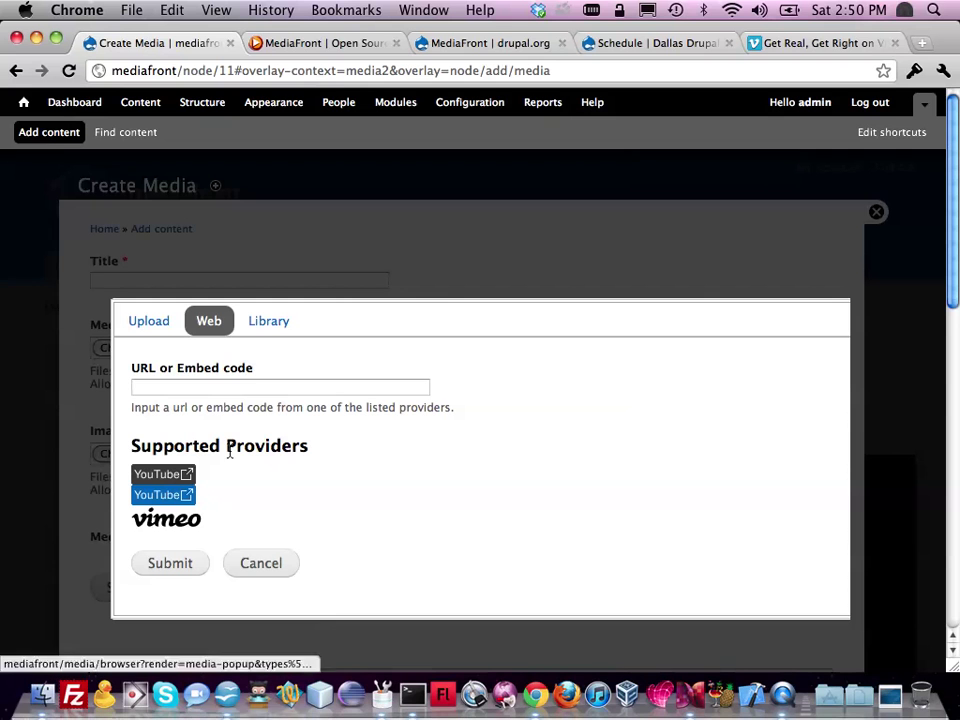
click(238, 387)
key(super+v)
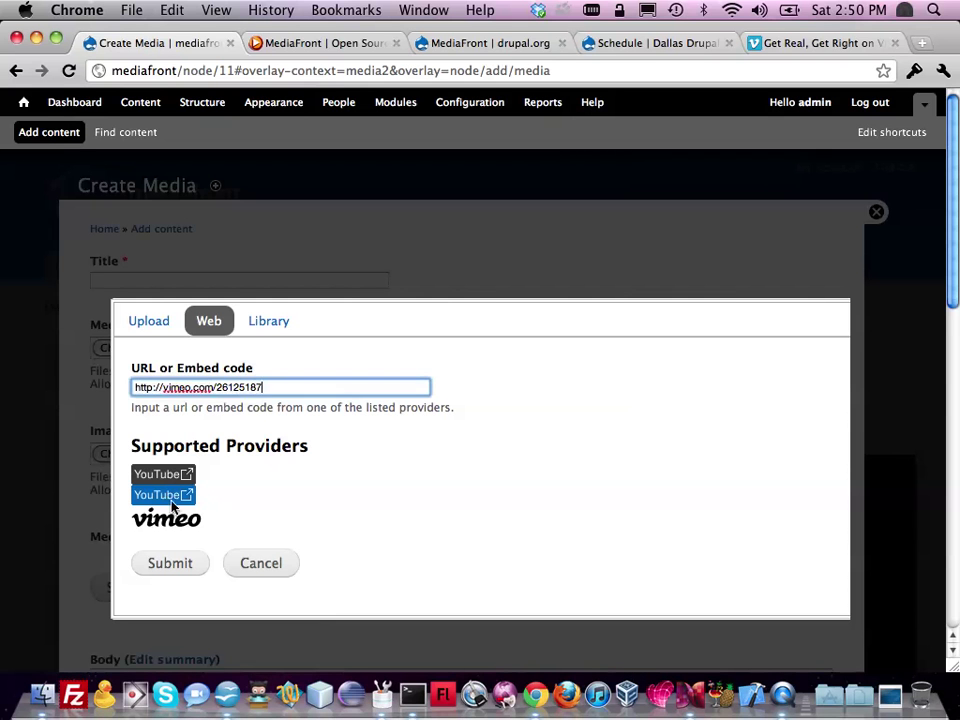
click(167, 566)
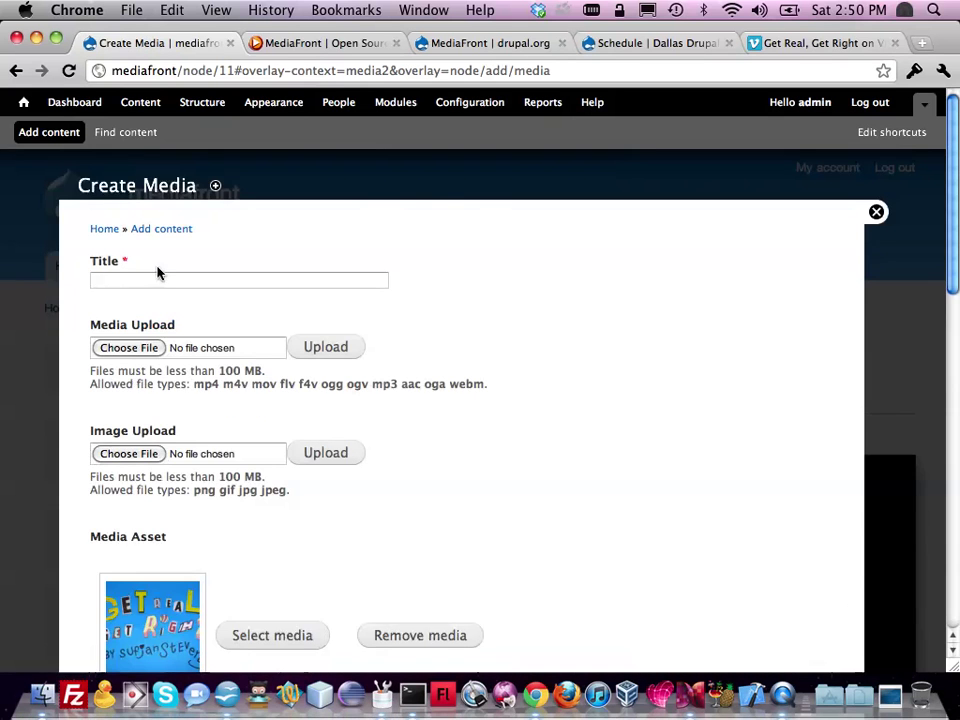
Title the new Media content "Get Real Get Right", review the attached media asset, and save the node.
scroll(156, 295, down, 4)
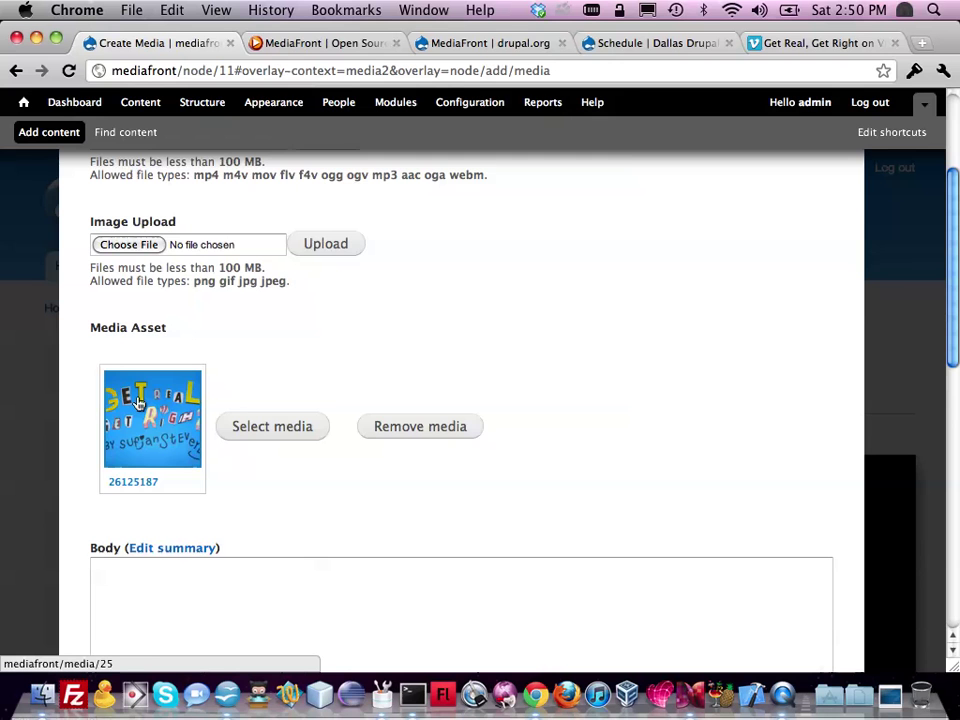
scroll(141, 261, up, 5)
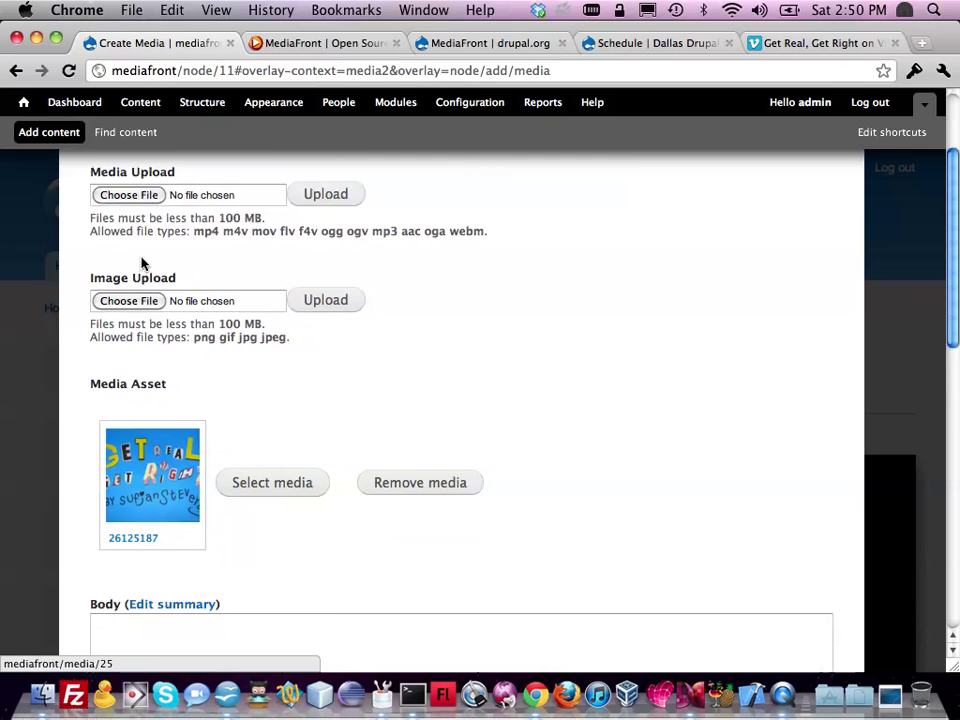
click(140, 272)
text(Ge)
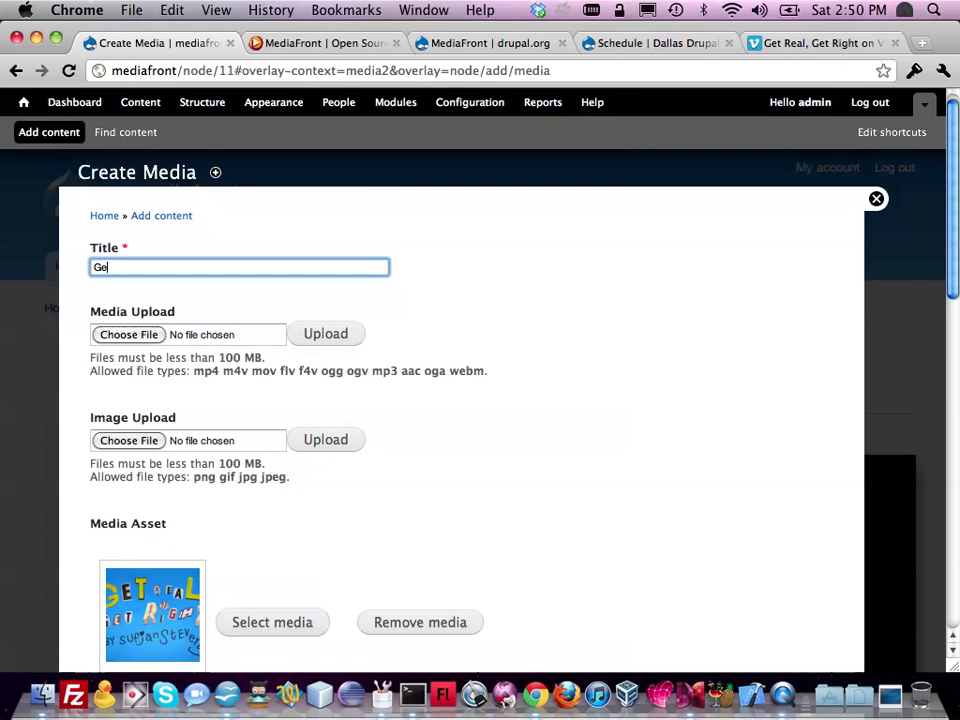
text(t Real Get Right)
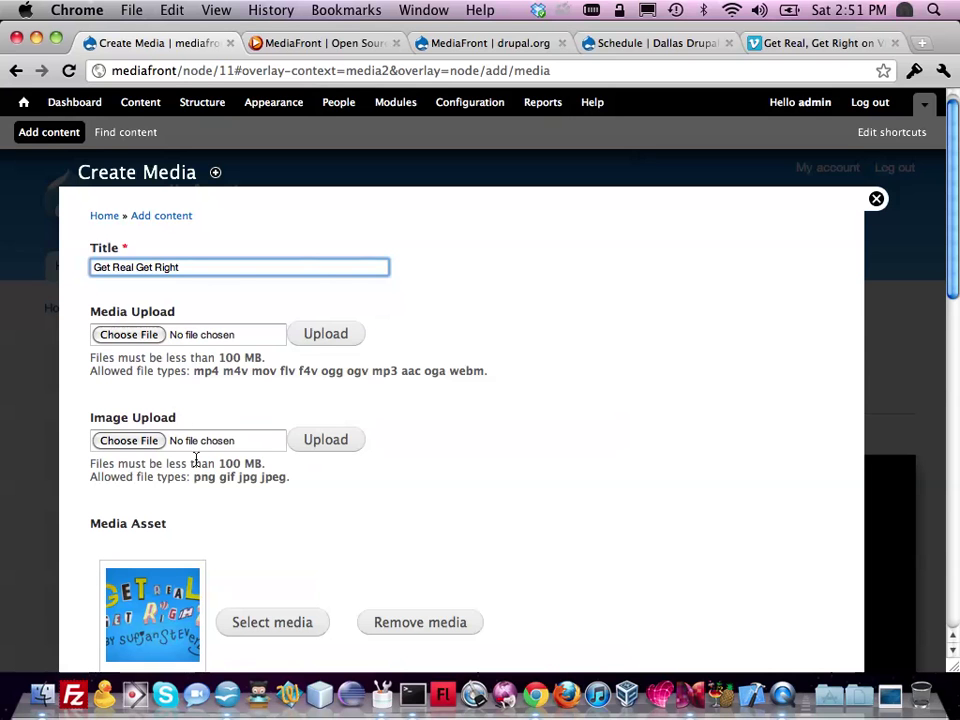
scroll(196, 457, down, 3)
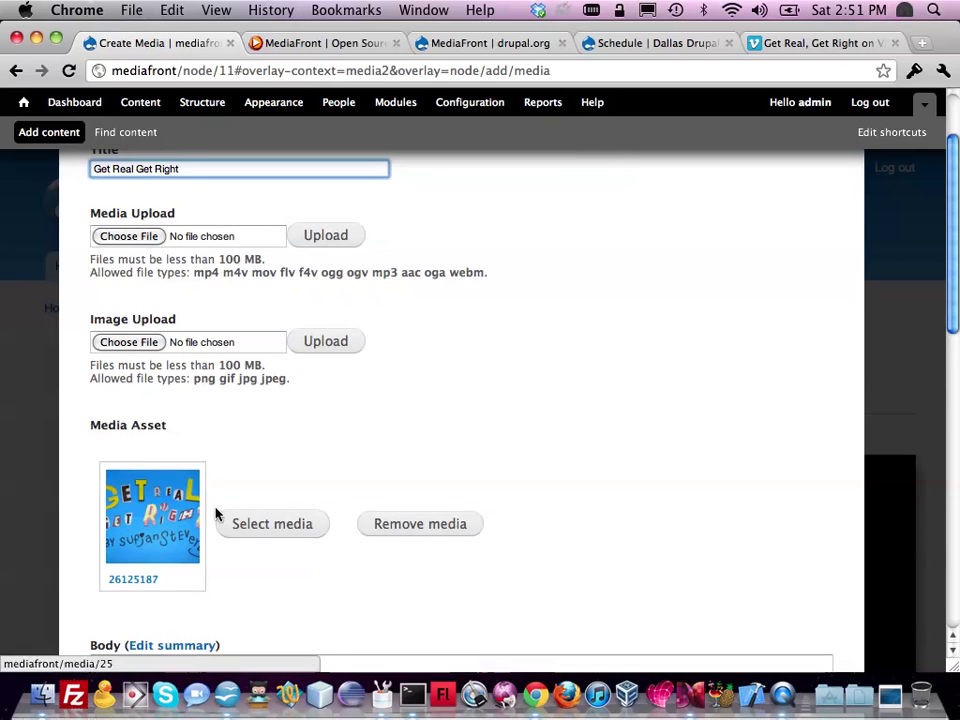
scroll(223, 396, up, 3)
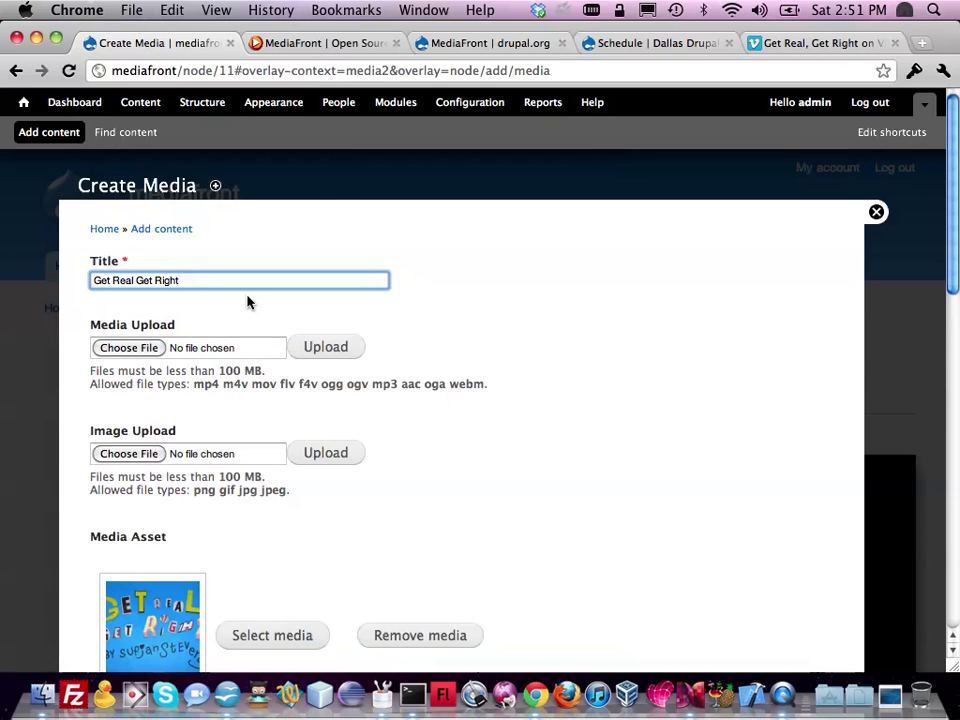
scroll(249, 302, down, 4)
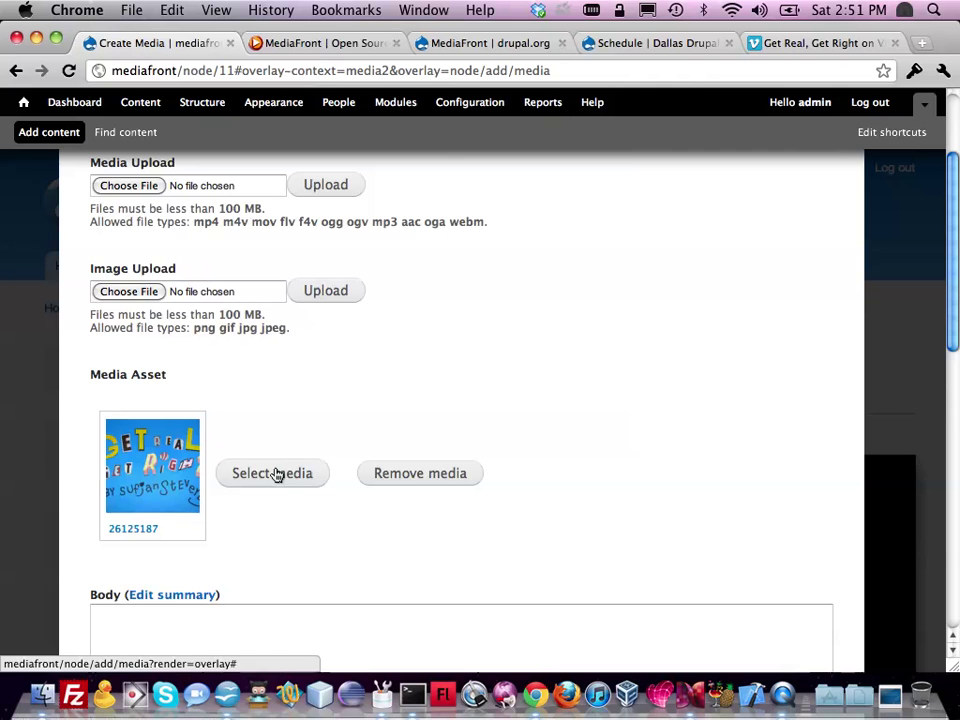
scroll(277, 475, down, 5)
scroll(277, 475, down, 10)
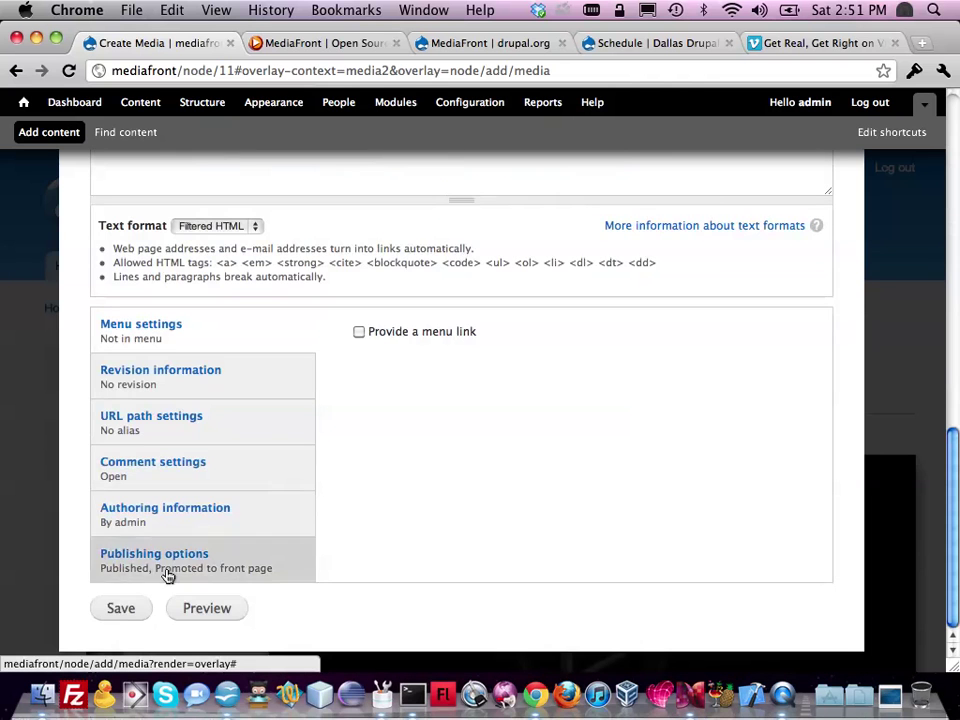
click(117, 610)
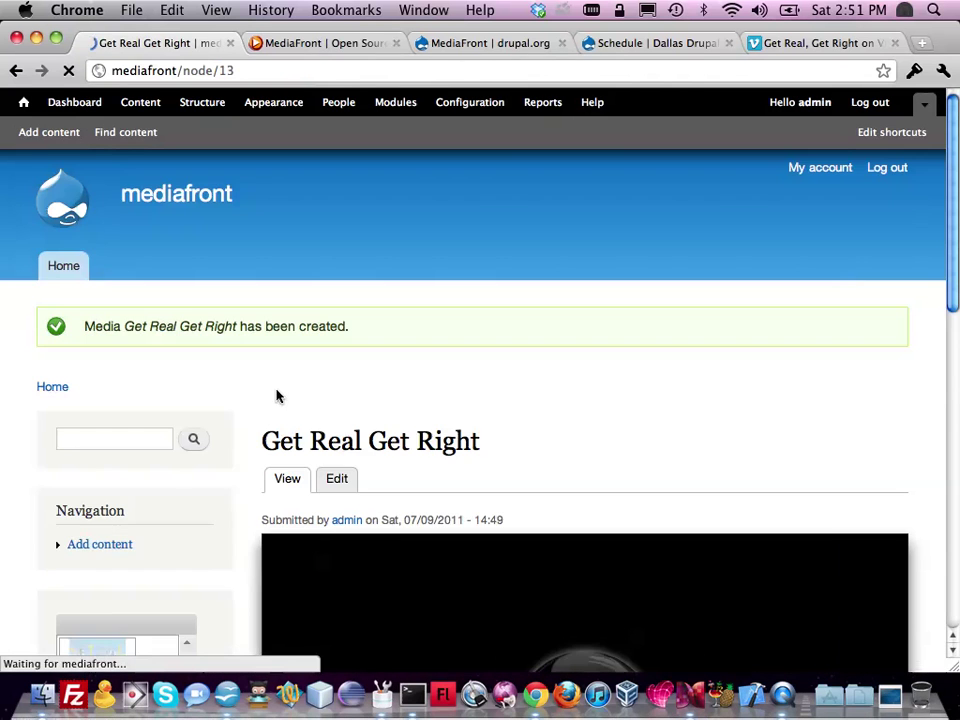
Test the Vimeo video in the "Get Real Get Right" node's player by playing, pausing and resuming it, ending paused.
scroll(278, 392, down, 7)
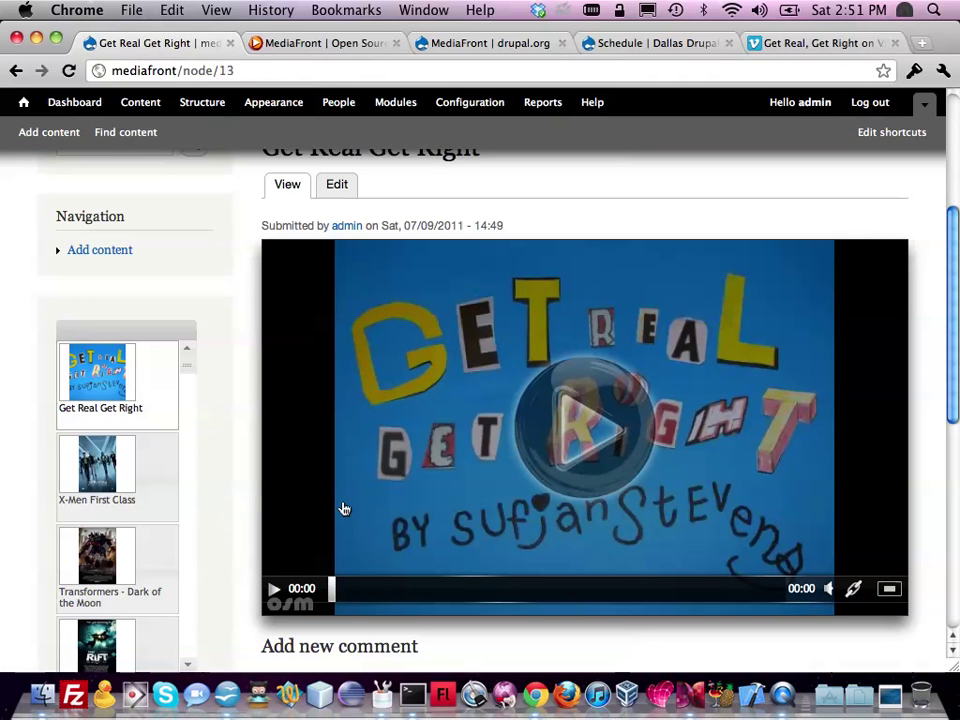
click(594, 464)
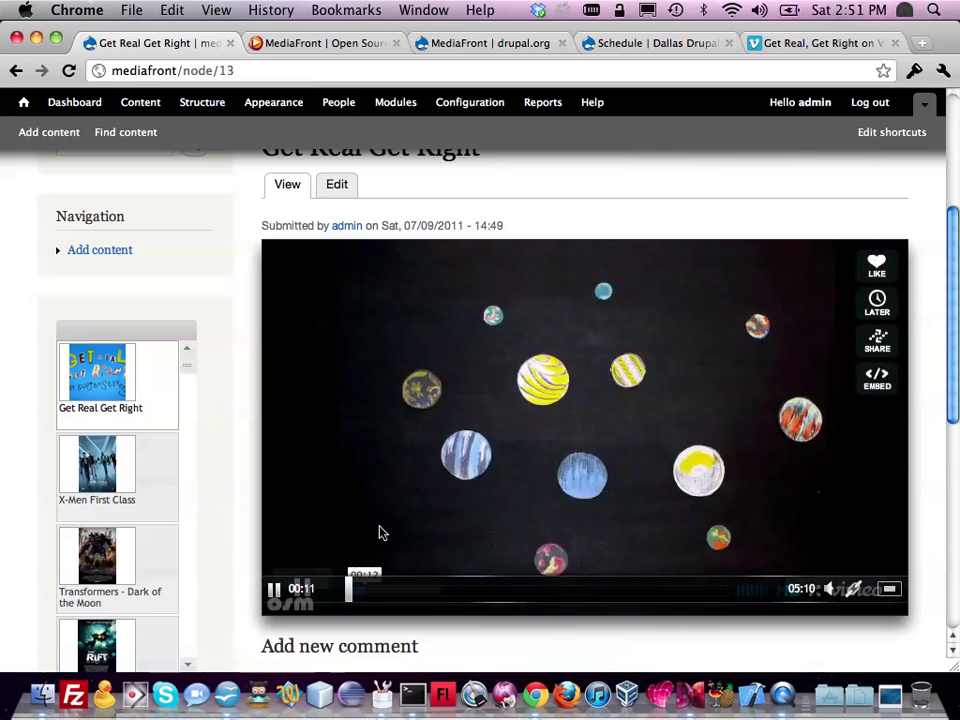
click(272, 590)
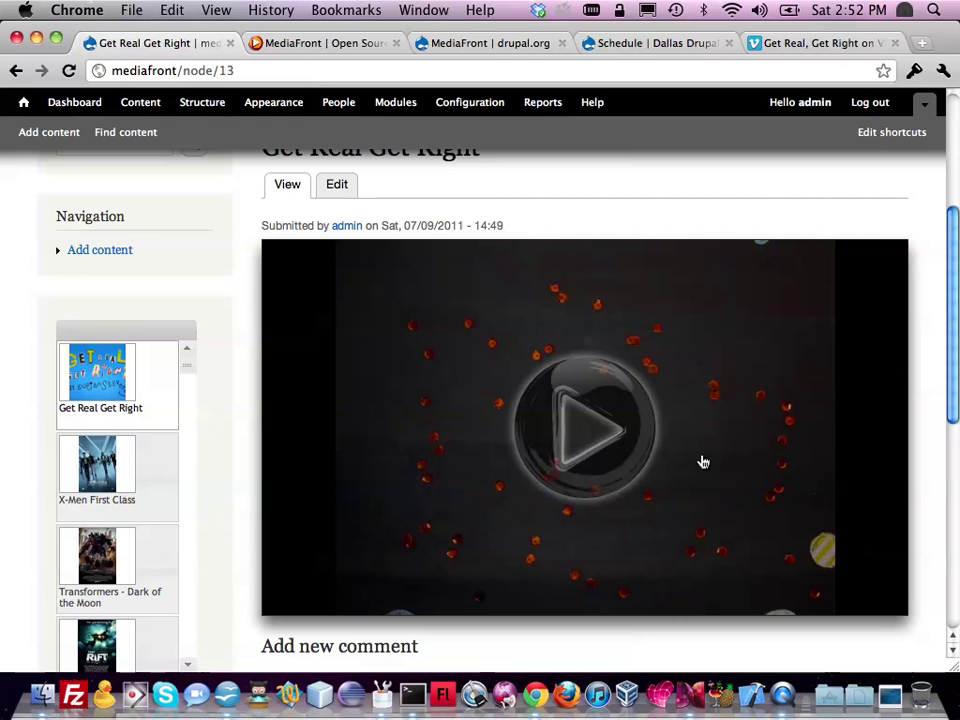
click(622, 405)
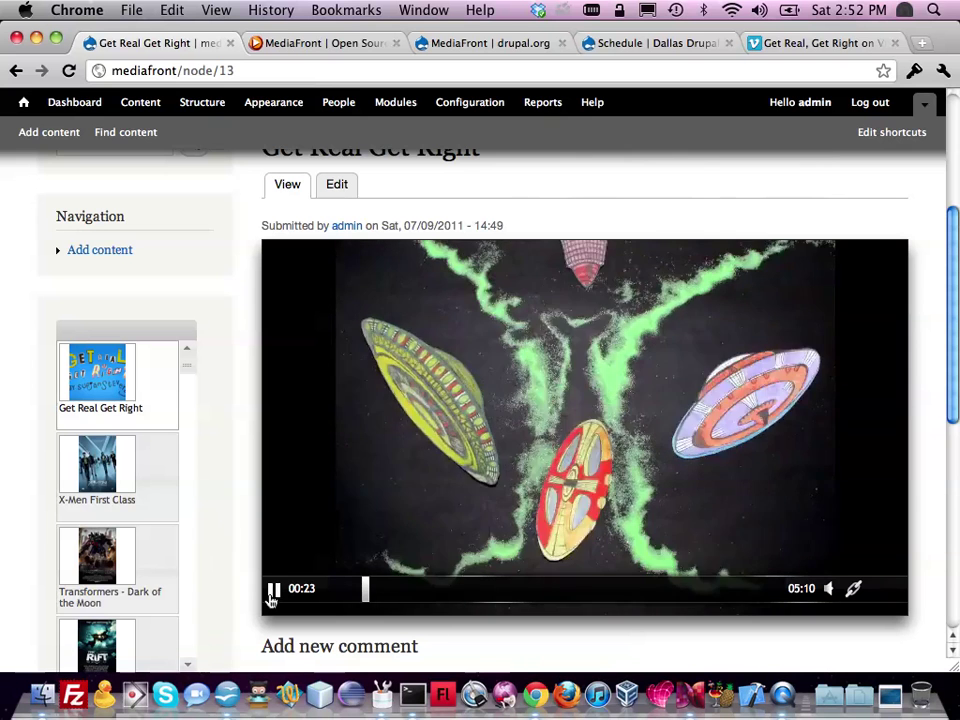
click(272, 597)
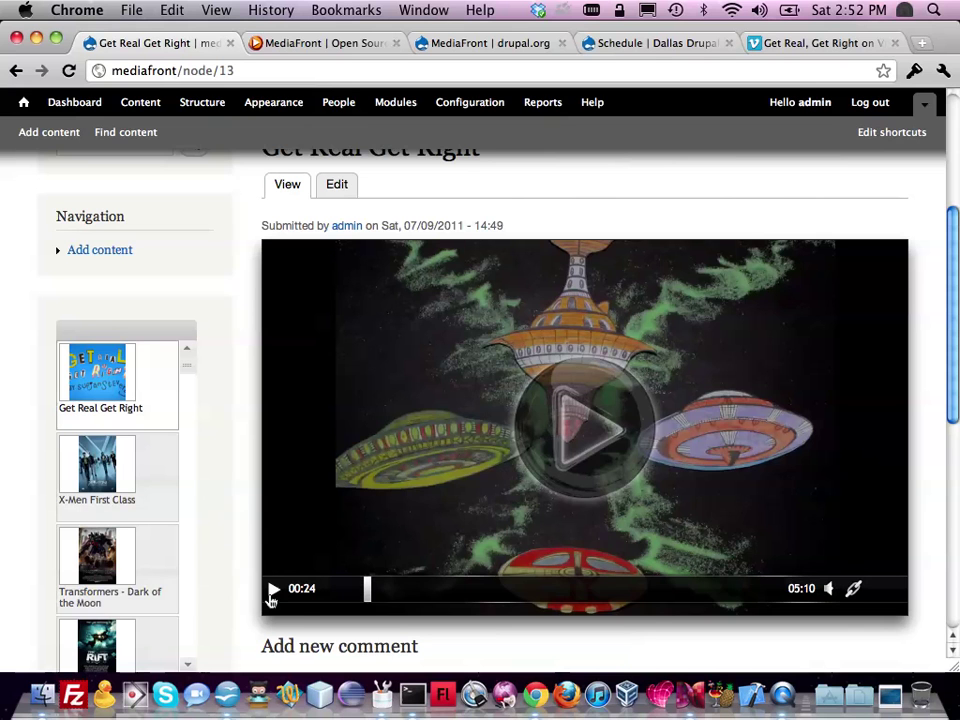
Open youtube.com in the Vimeo browser tab and search for "ok go on treadmills".
click(794, 53)
click(786, 72)
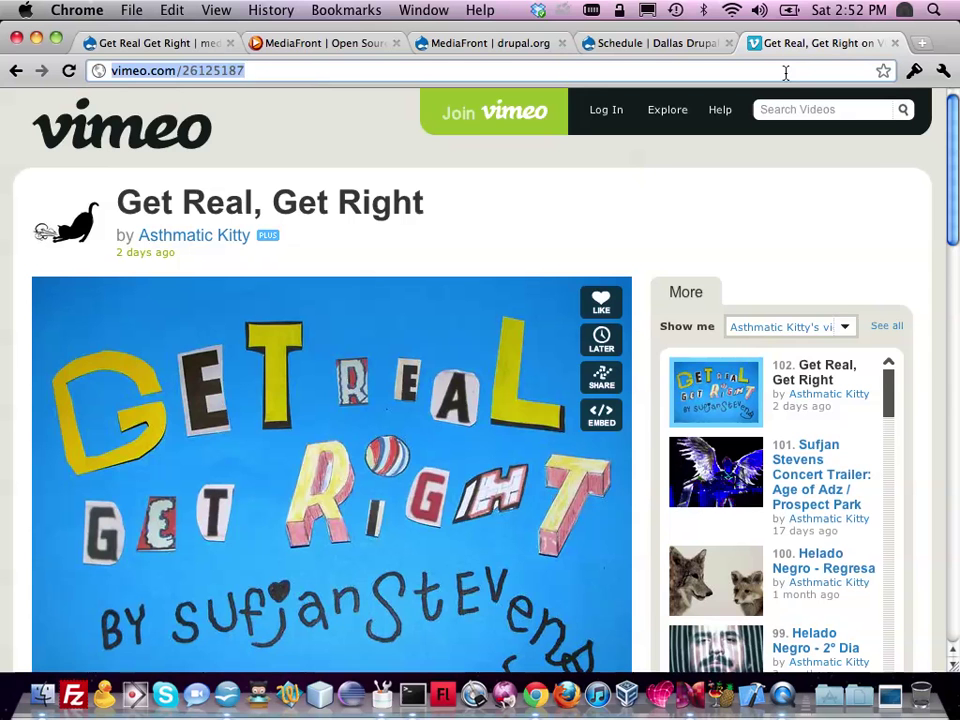
text(youtube.com)
key(Return)
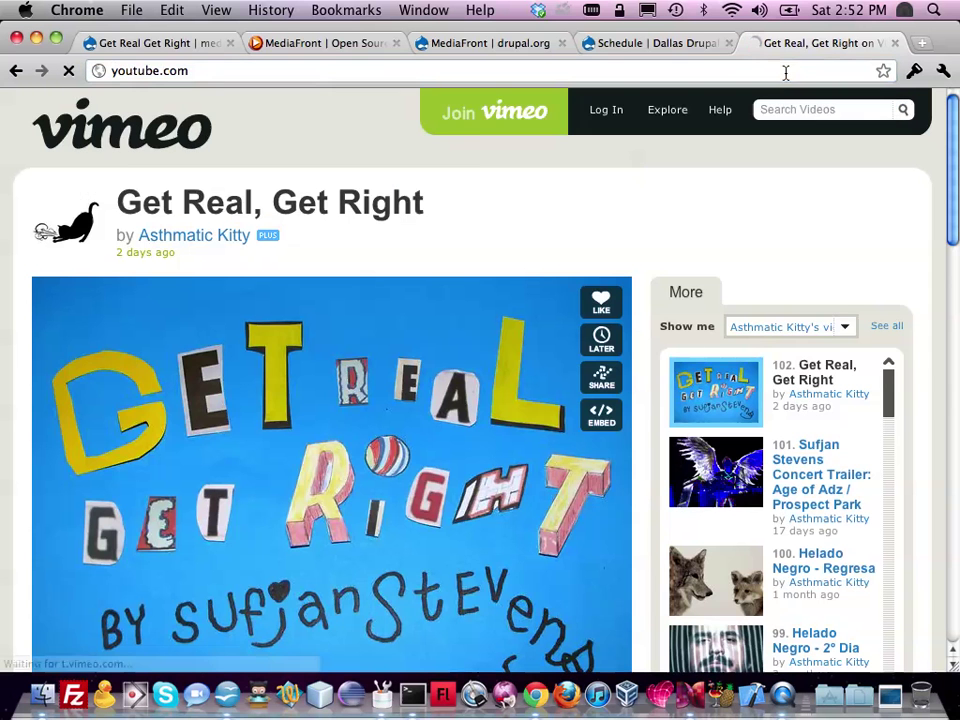
scroll(213, 255, down, 10)
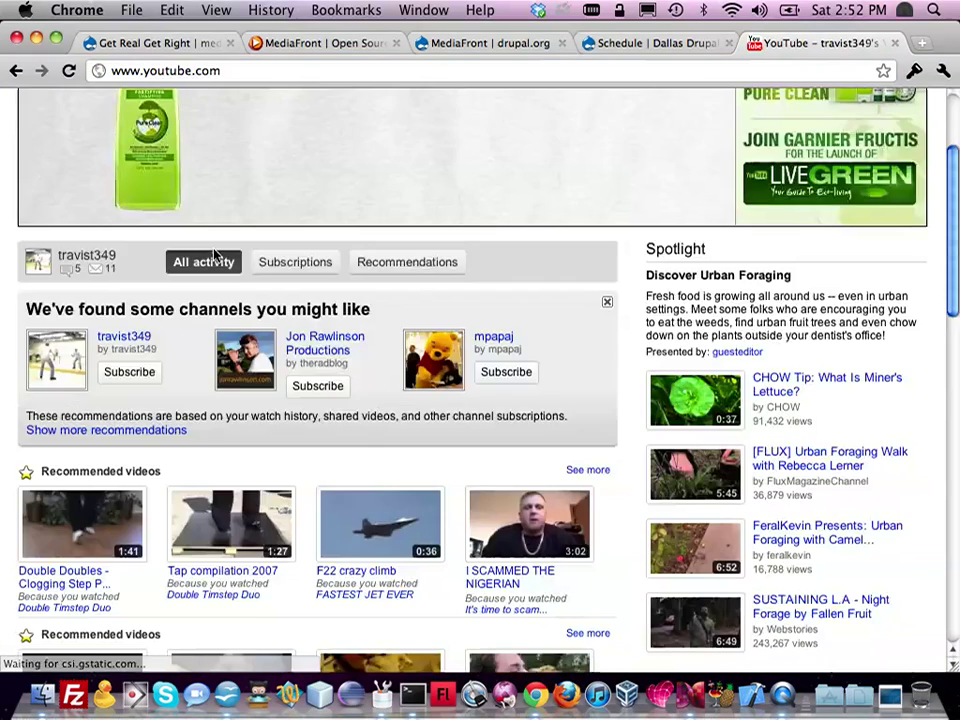
scroll(213, 255, up, 5)
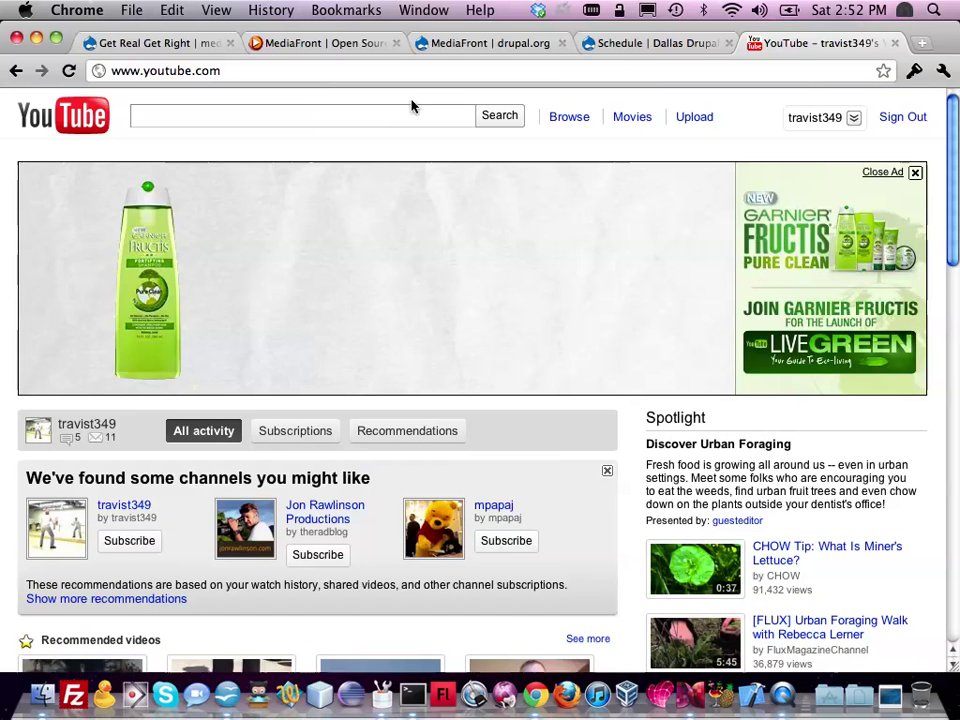
click(379, 114)
text(Ok )
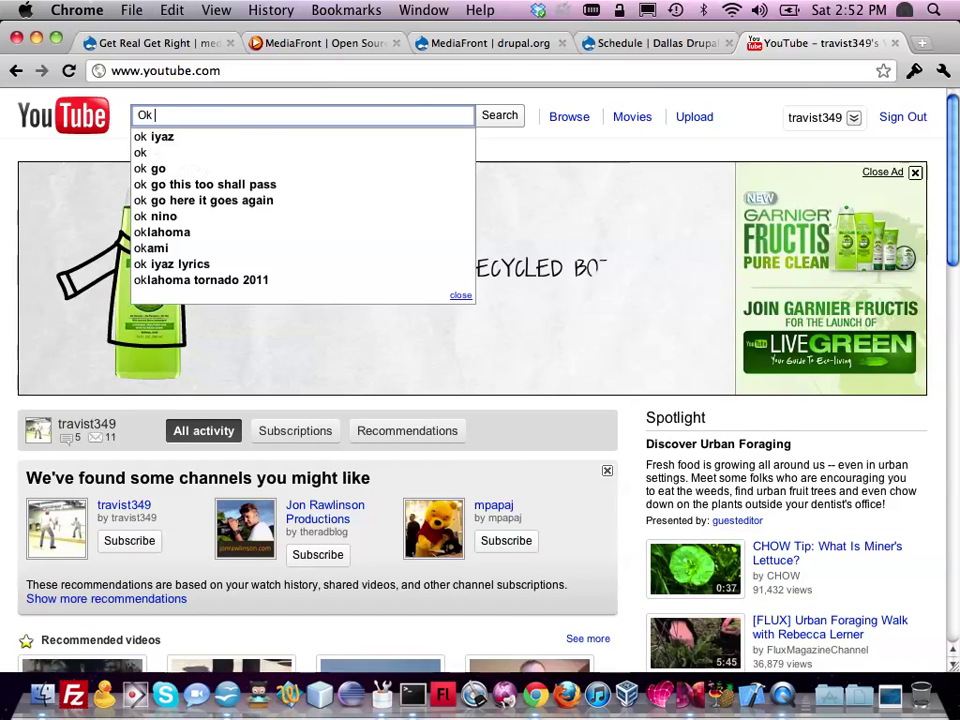
text(Go on trea)
key(Down)
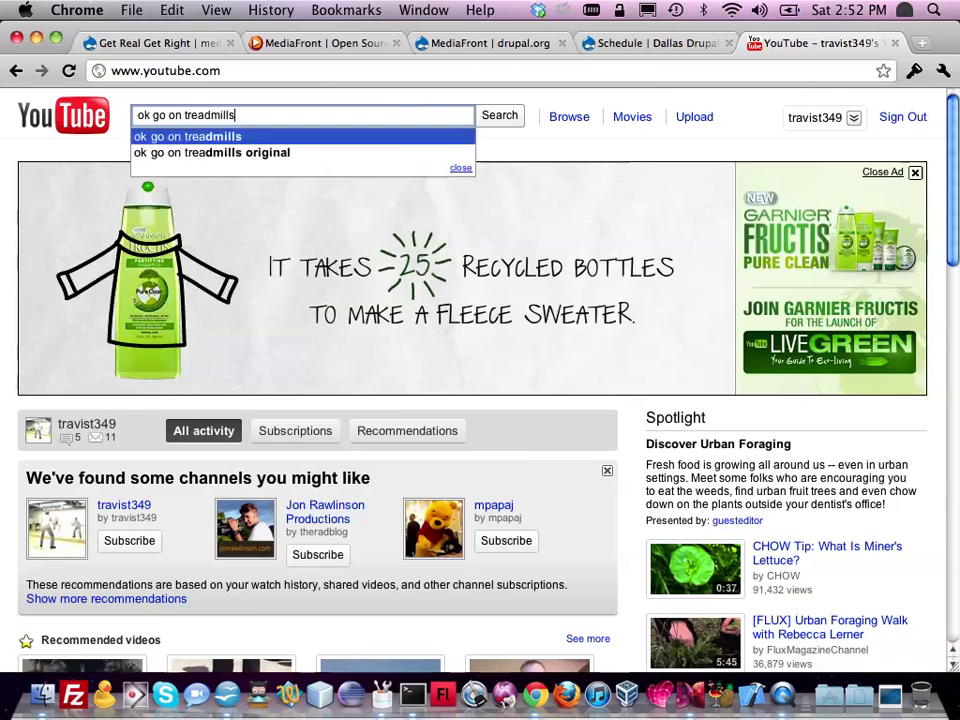
key(Return)
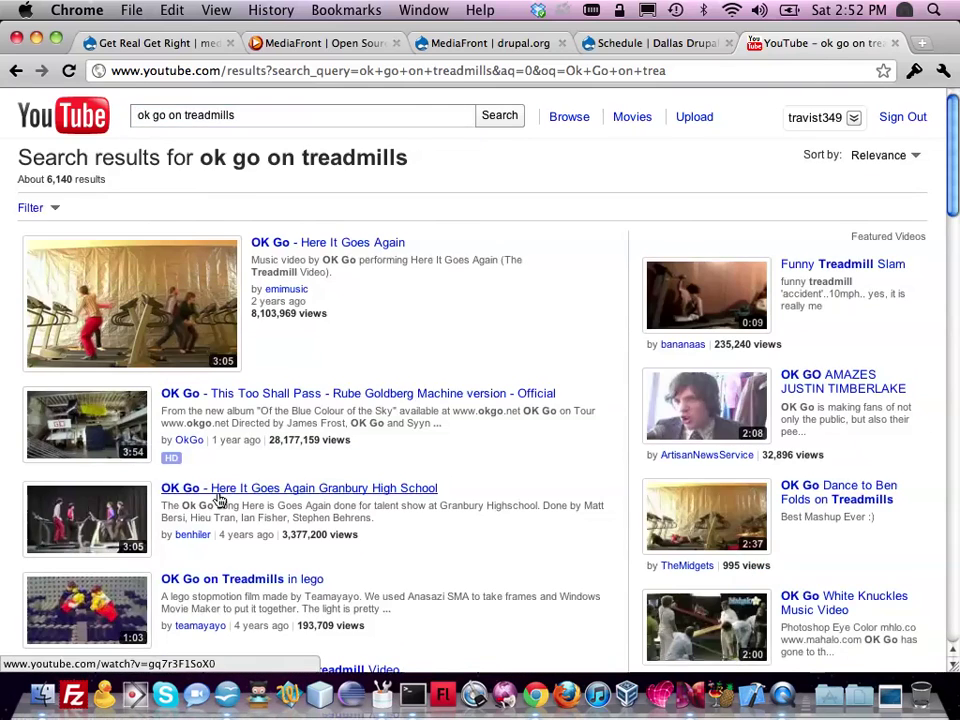
Open the "OK Go - Here It Goes Again" video by emimusic from the results, copy its URL and pause playback.
scroll(216, 500, down, 2)
scroll(218, 500, down, 3)
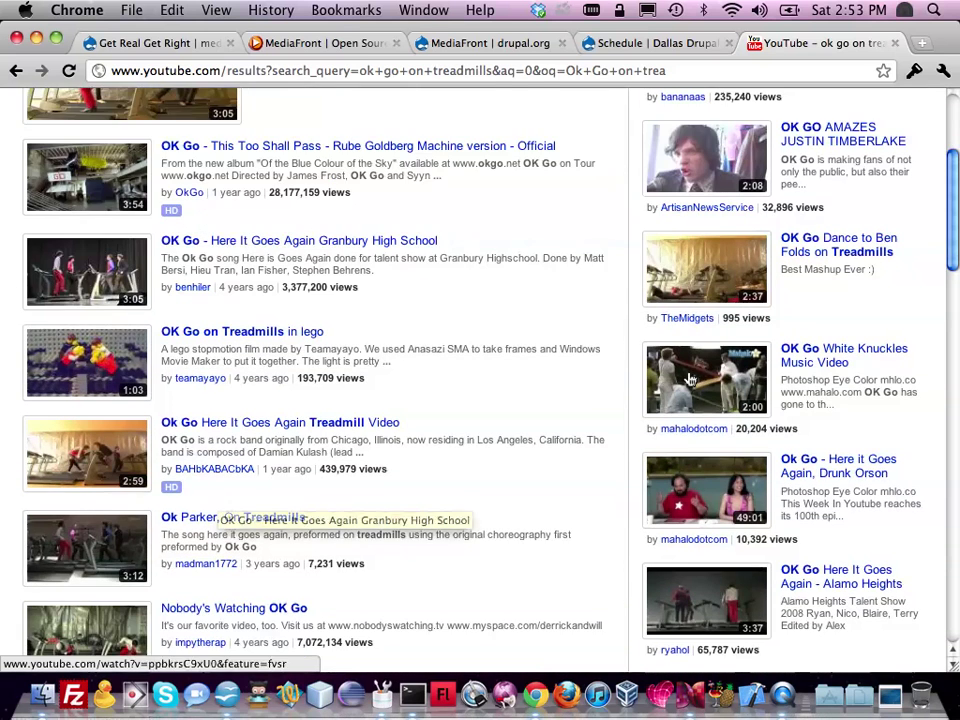
scroll(472, 333, down, 1)
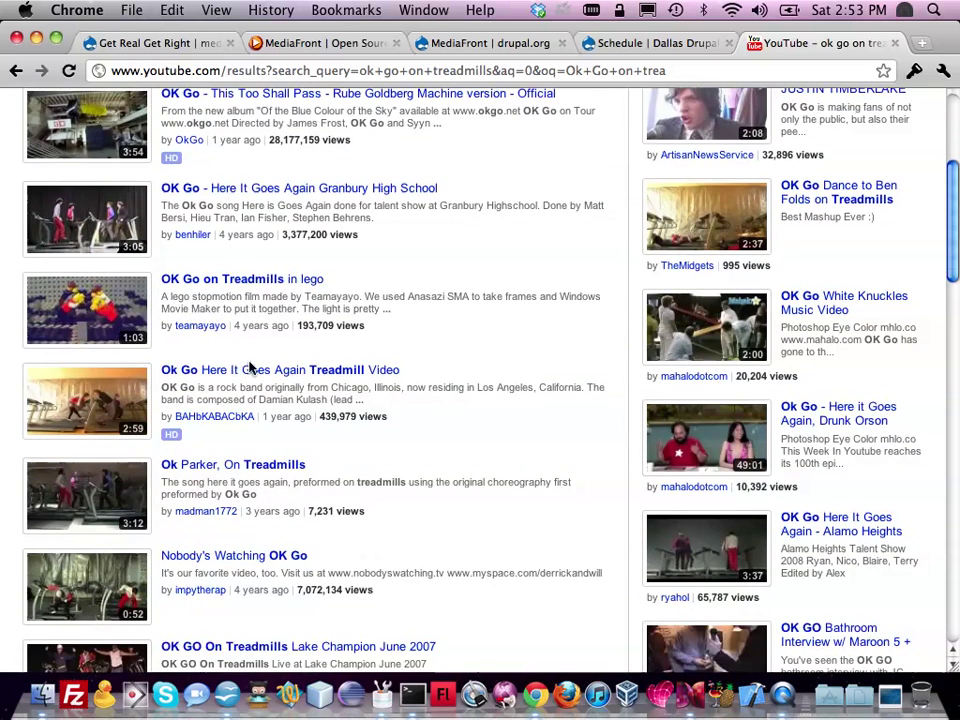
scroll(238, 375, up, 5)
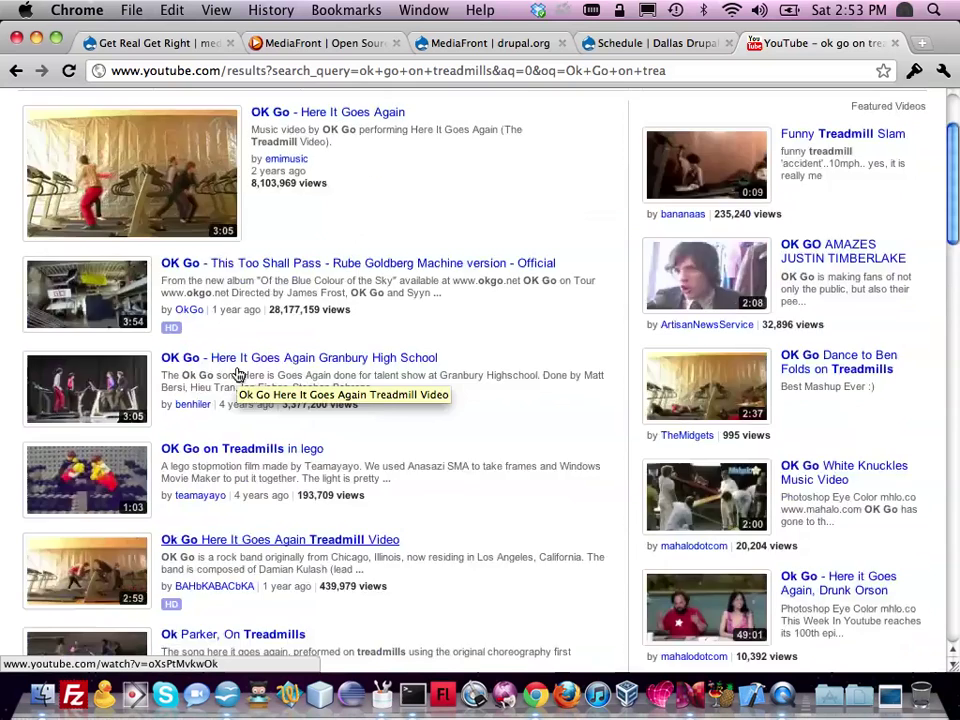
click(280, 244)
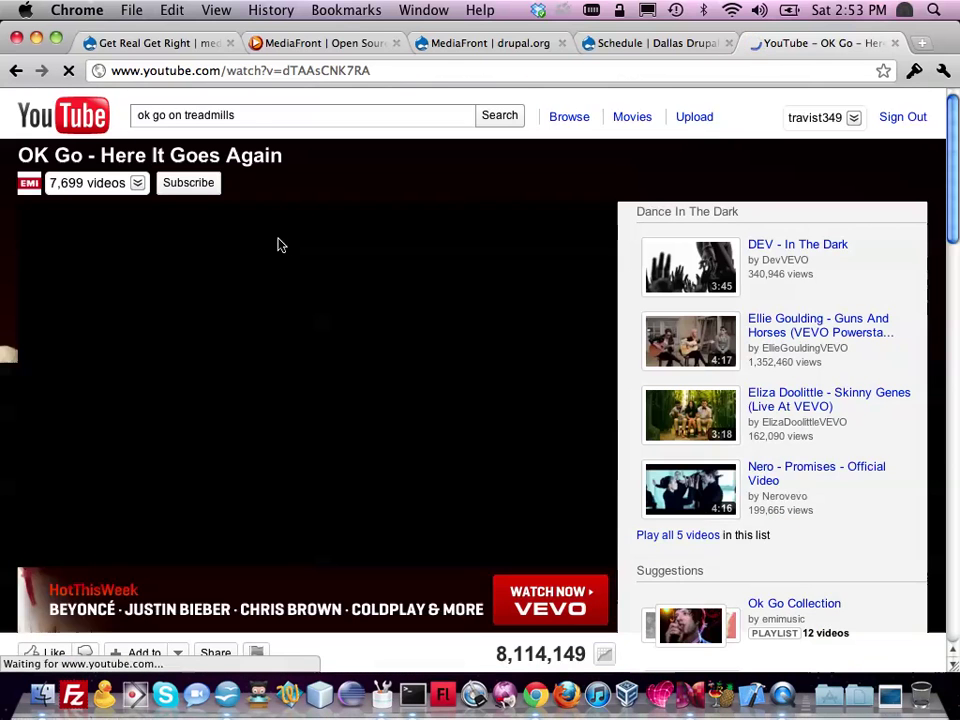
click(321, 72)
key(super+c)
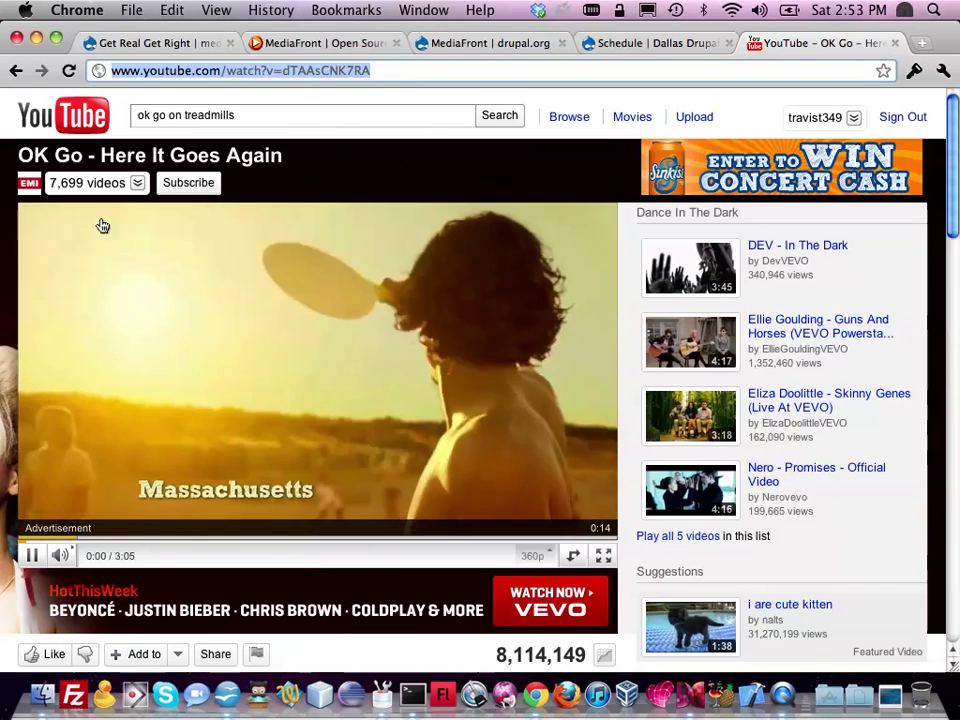
click(31, 555)
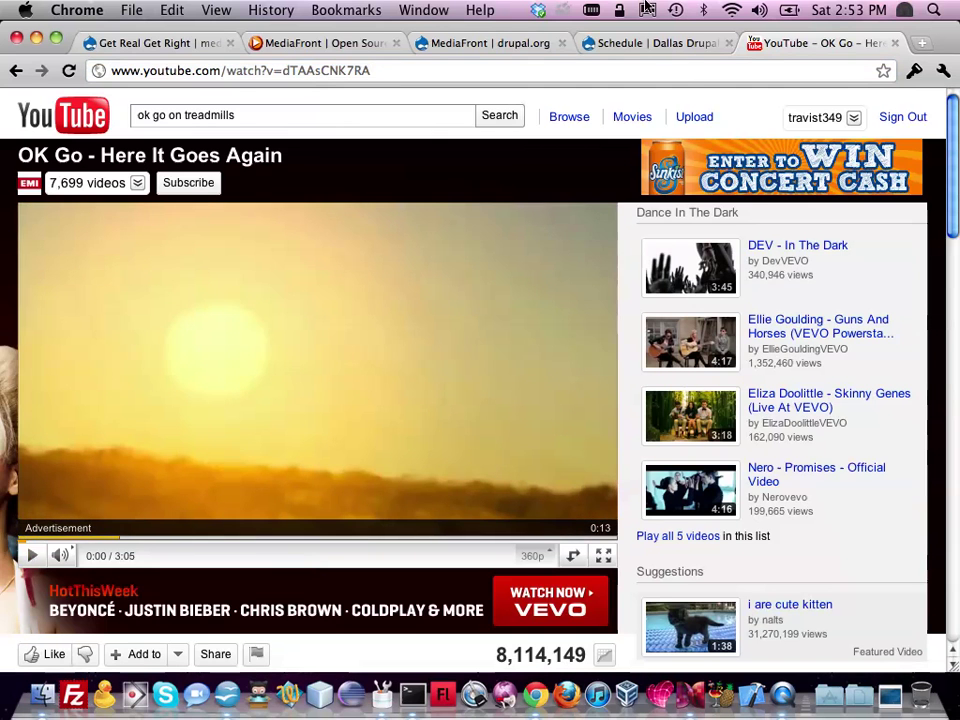
Return to the Drupal site's browser tab and start a new Media content item.
click(308, 43)
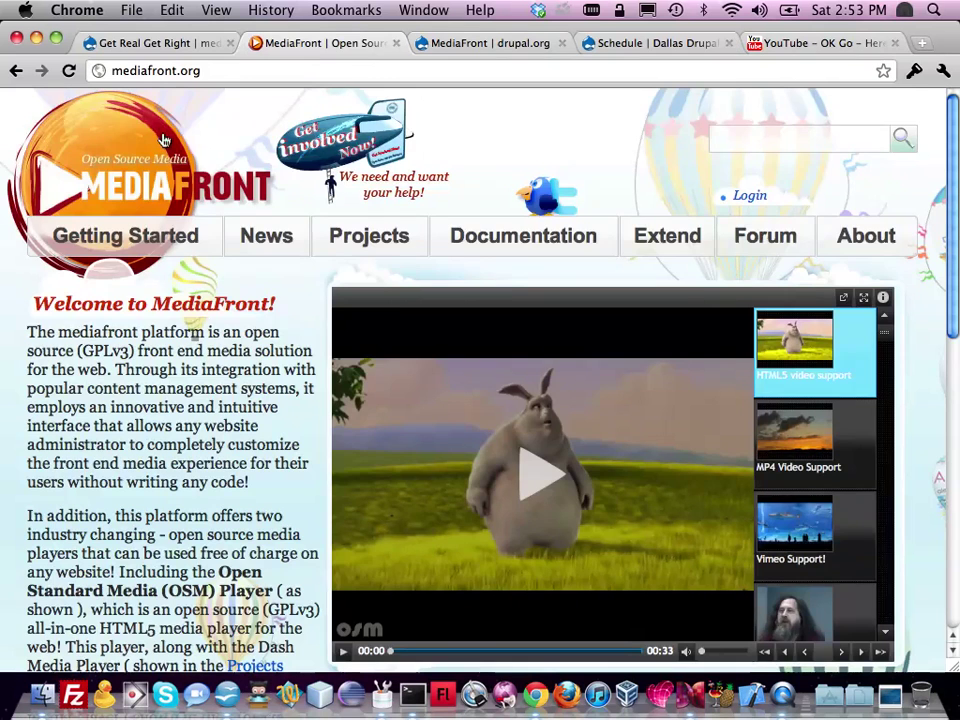
click(155, 45)
scroll(166, 232, up, 5)
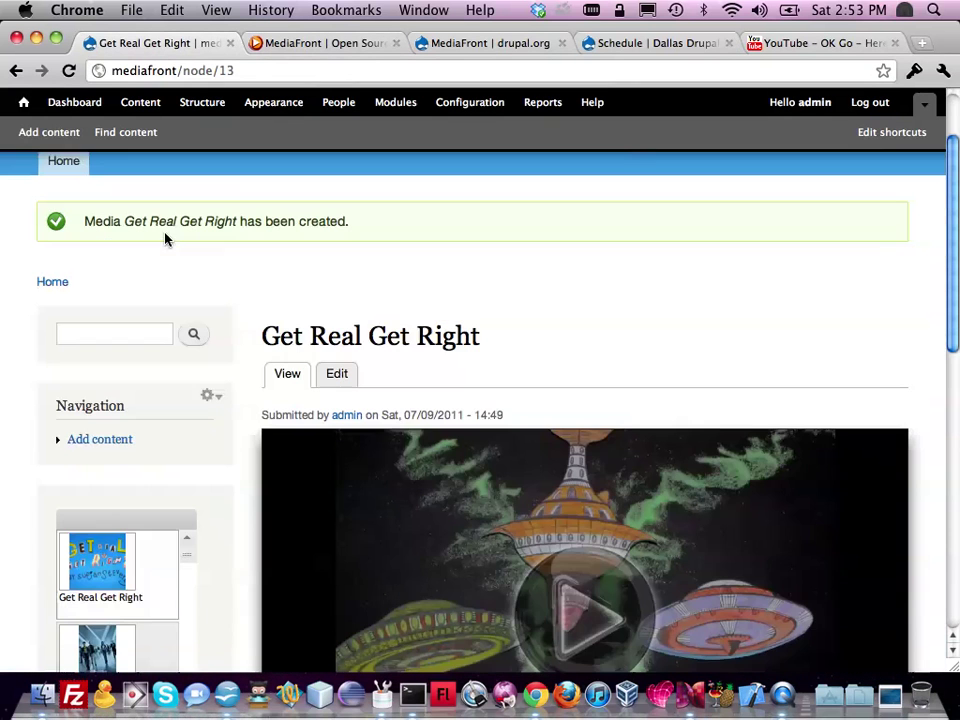
click(48, 132)
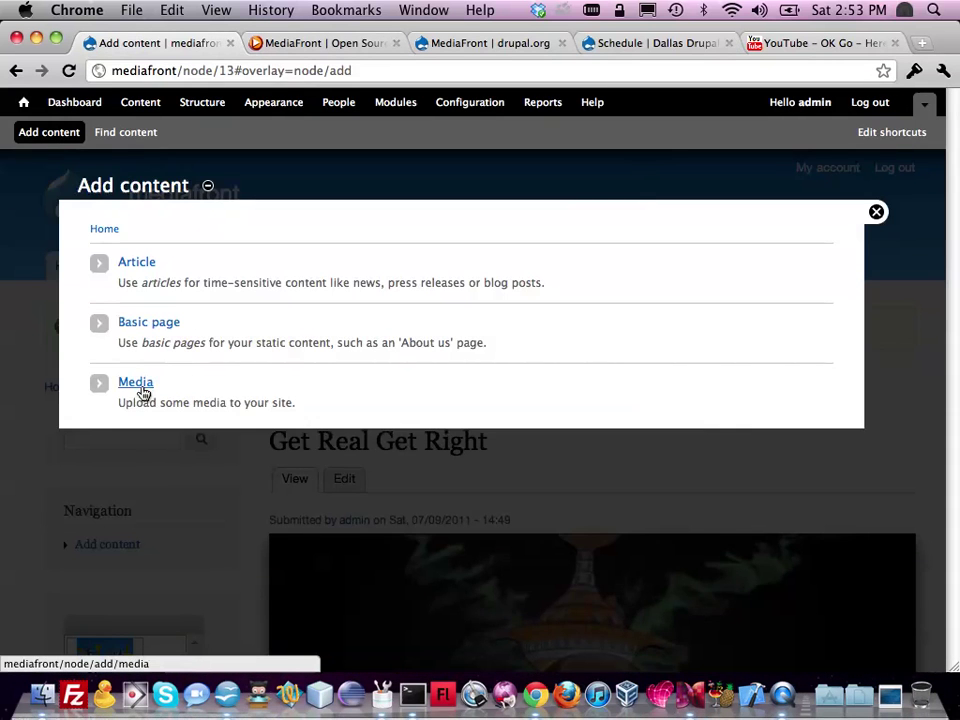
click(139, 384)
click(168, 587)
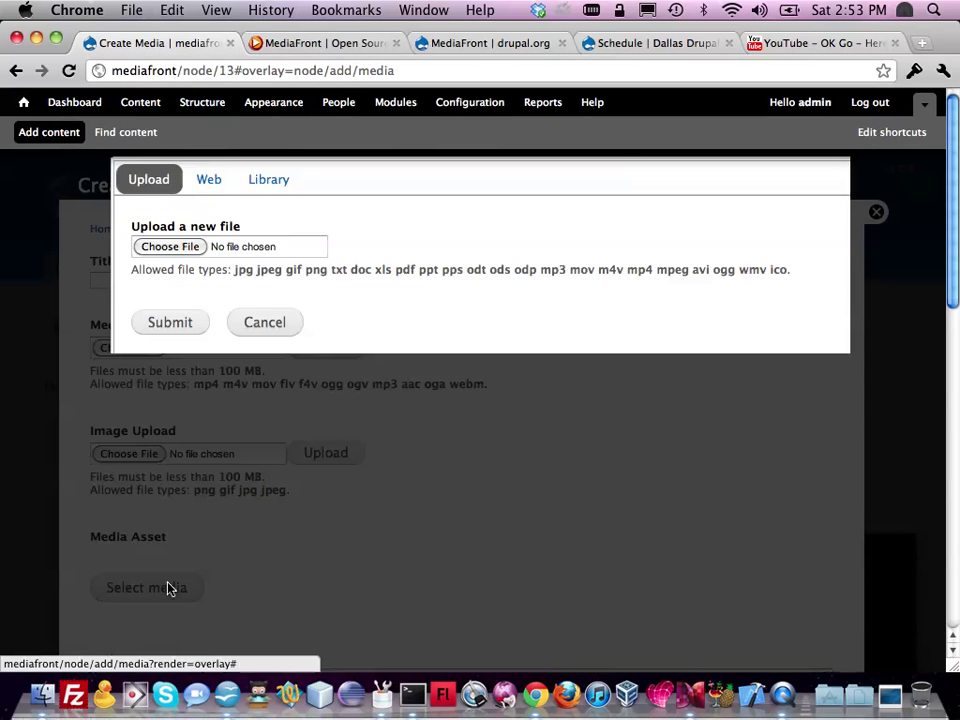
click(214, 179)
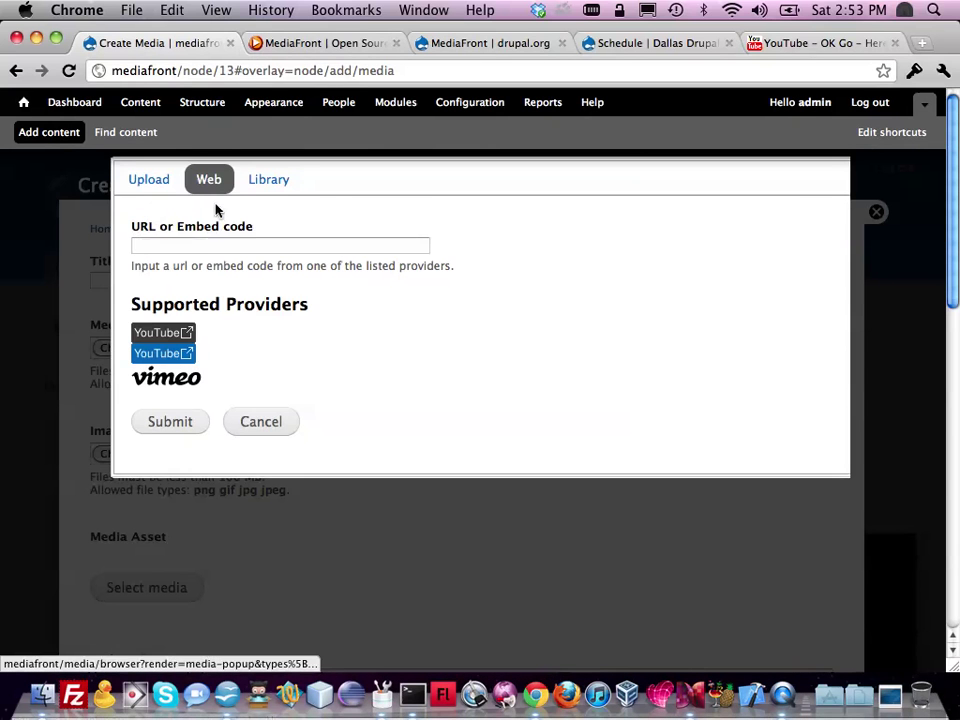
click(212, 240)
key(super+v)
click(189, 422)
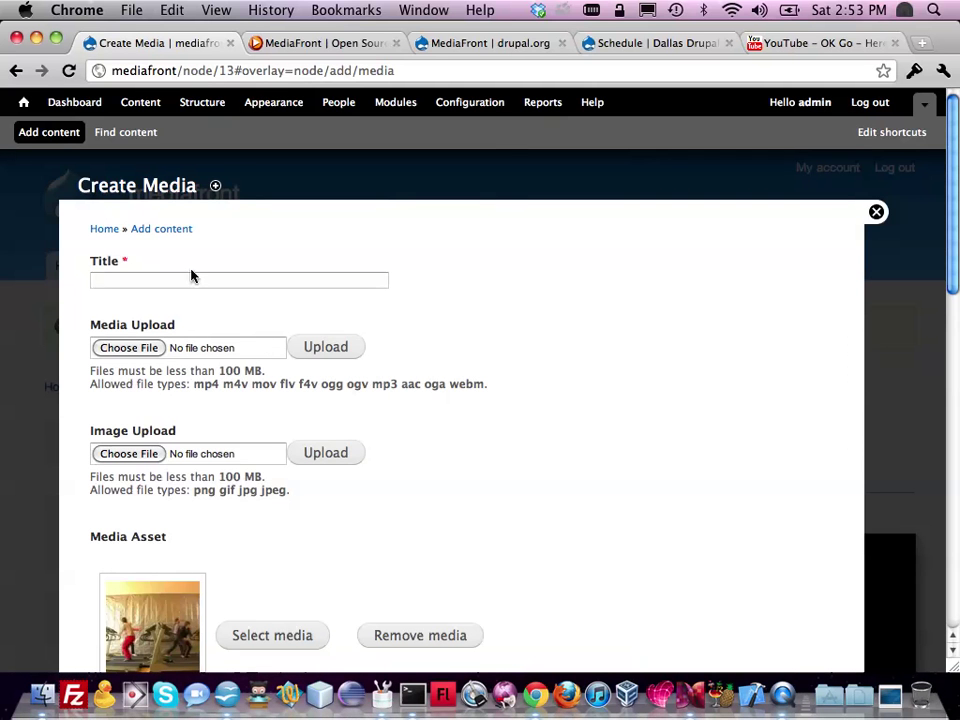
Title the new Media content "Ok Go on Treadmills" and save the node.
click(191, 281)
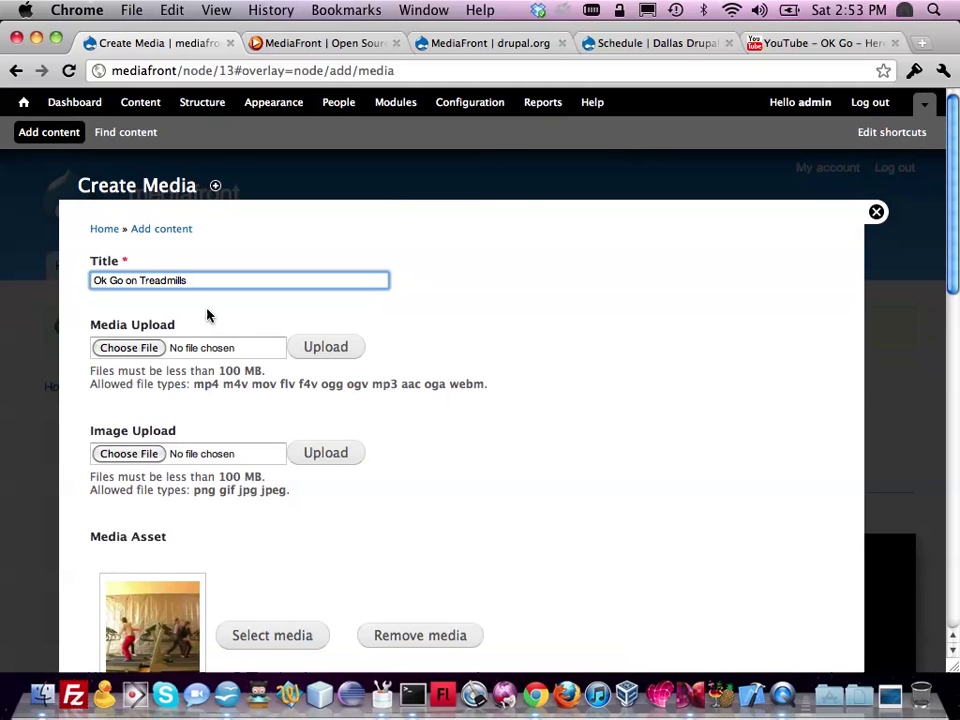
scroll(207, 316, down, 10)
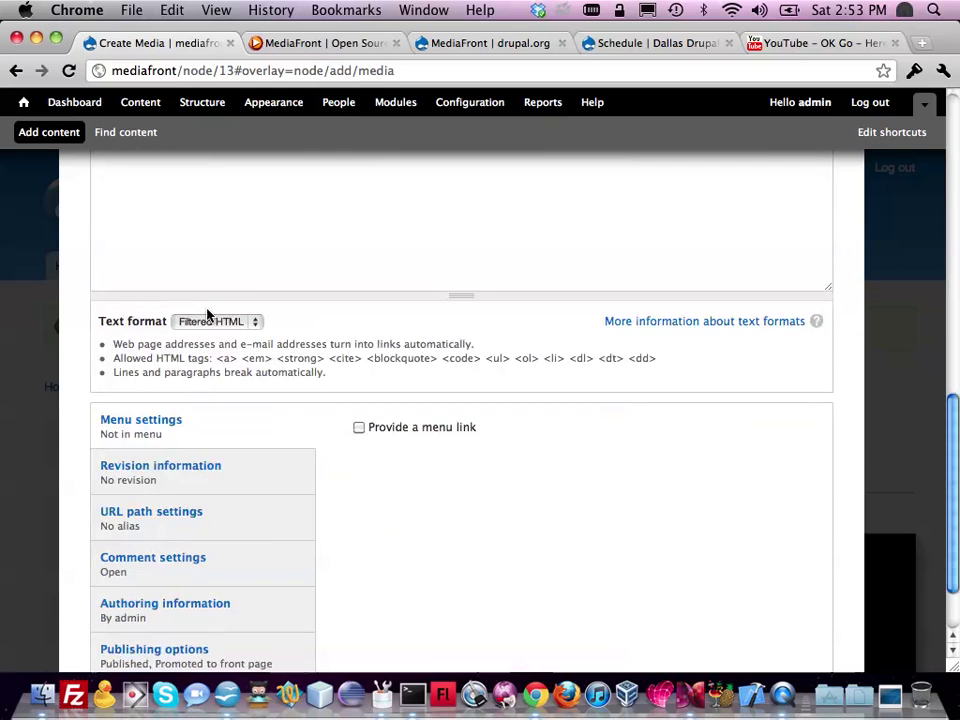
scroll(207, 316, down, 2)
click(117, 607)
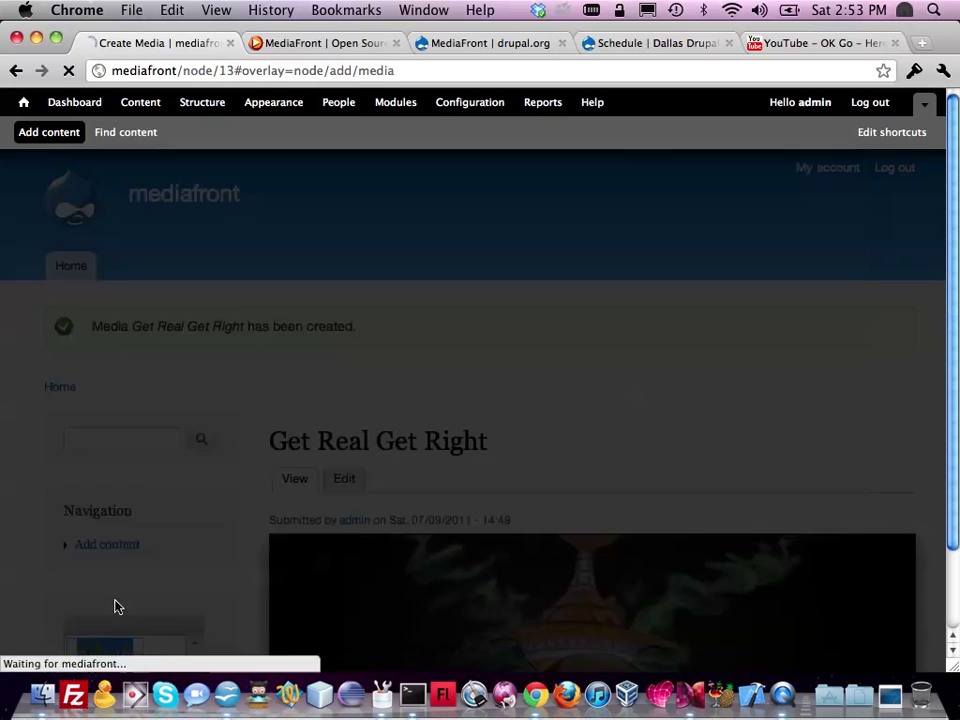
Play the YouTube video in the "Ok Go on Treadmills" node's player, raise the system volume, and pause playback.
scroll(220, 300, down, 10)
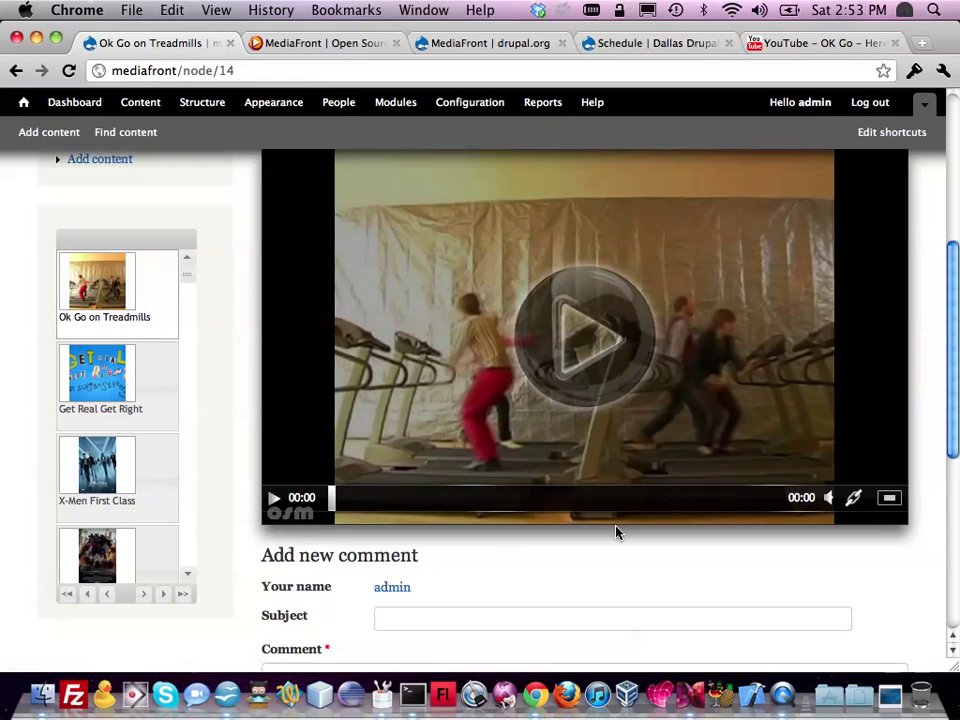
click(574, 330)
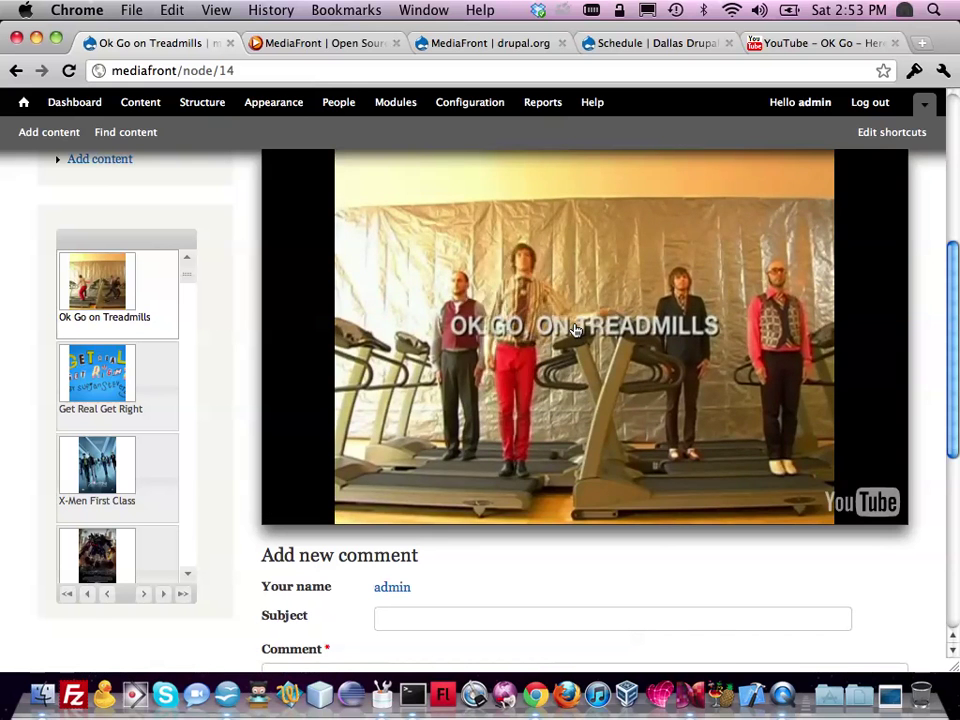
mouse_move(620, 398)
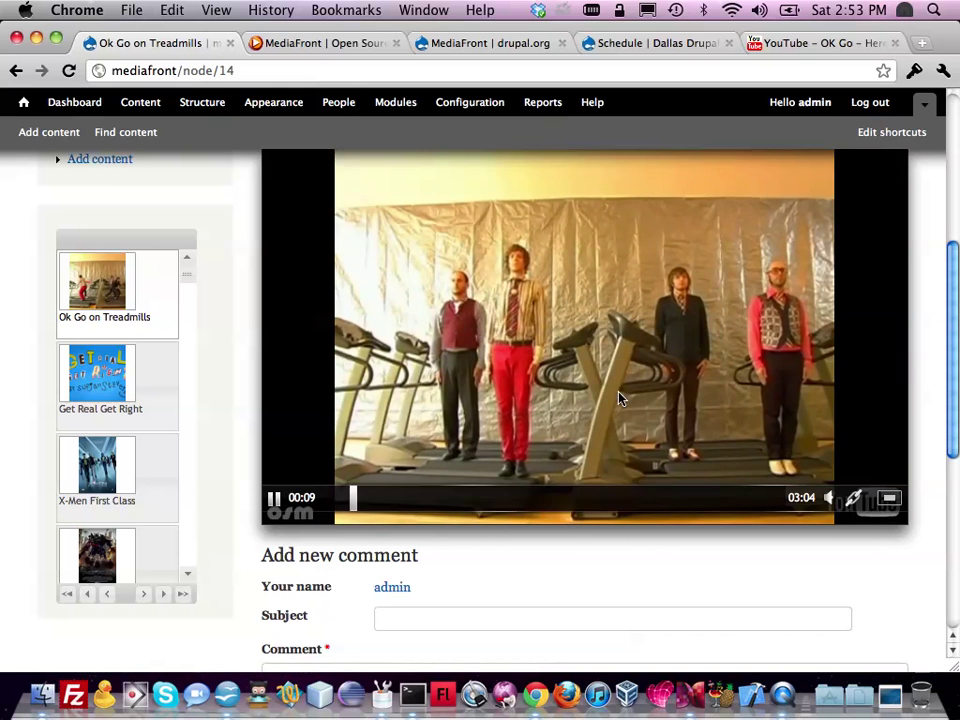
key(XF86AudioRaiseVolume)
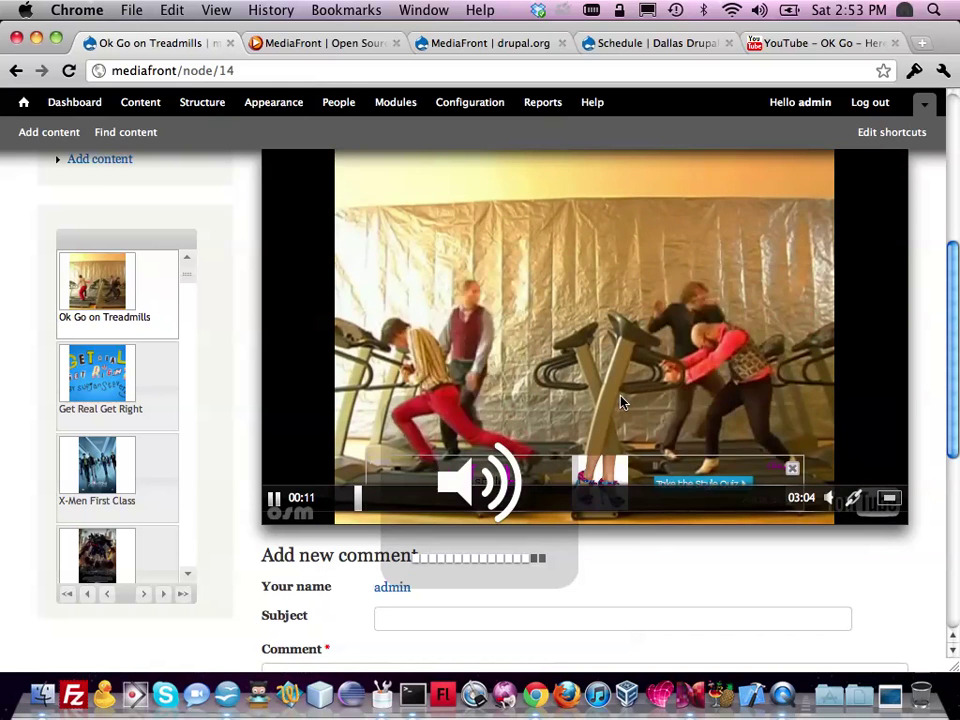
key(XF86AudioRaiseVolume)
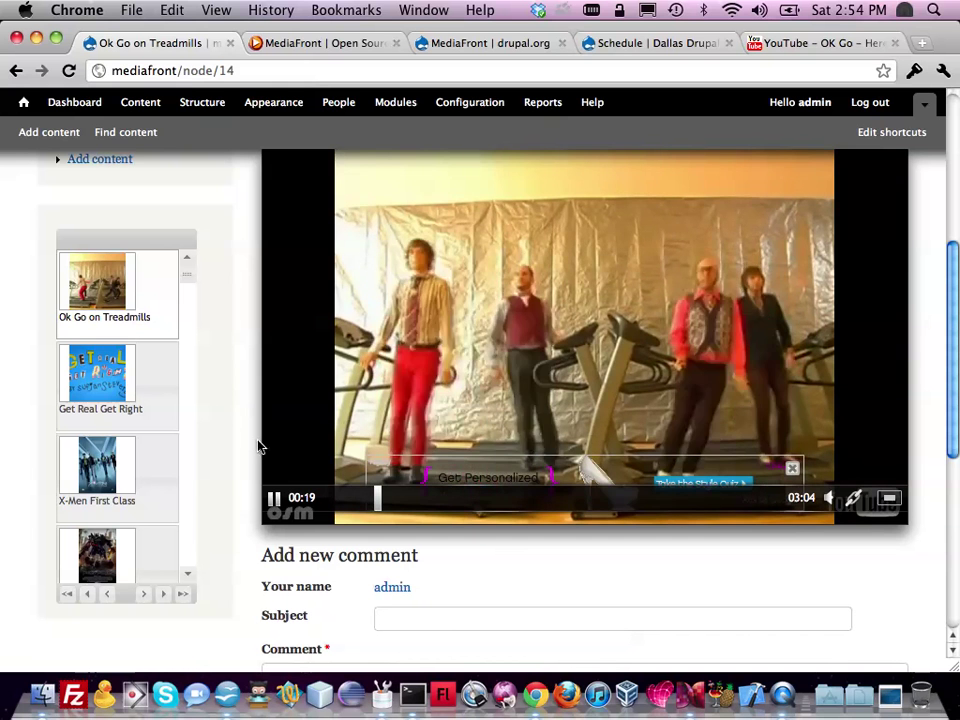
click(274, 500)
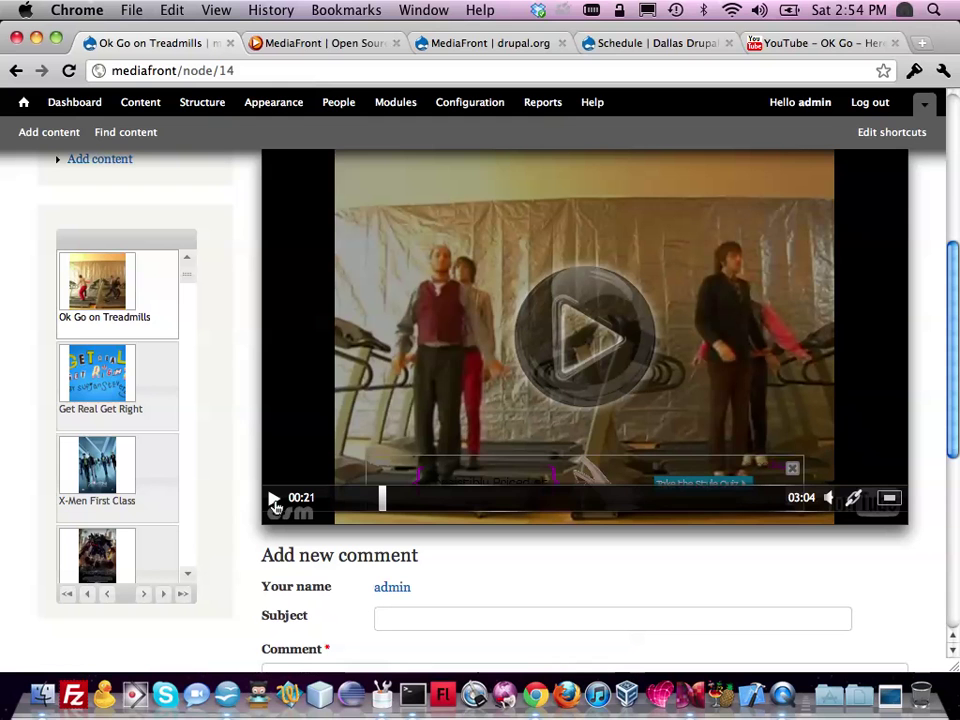